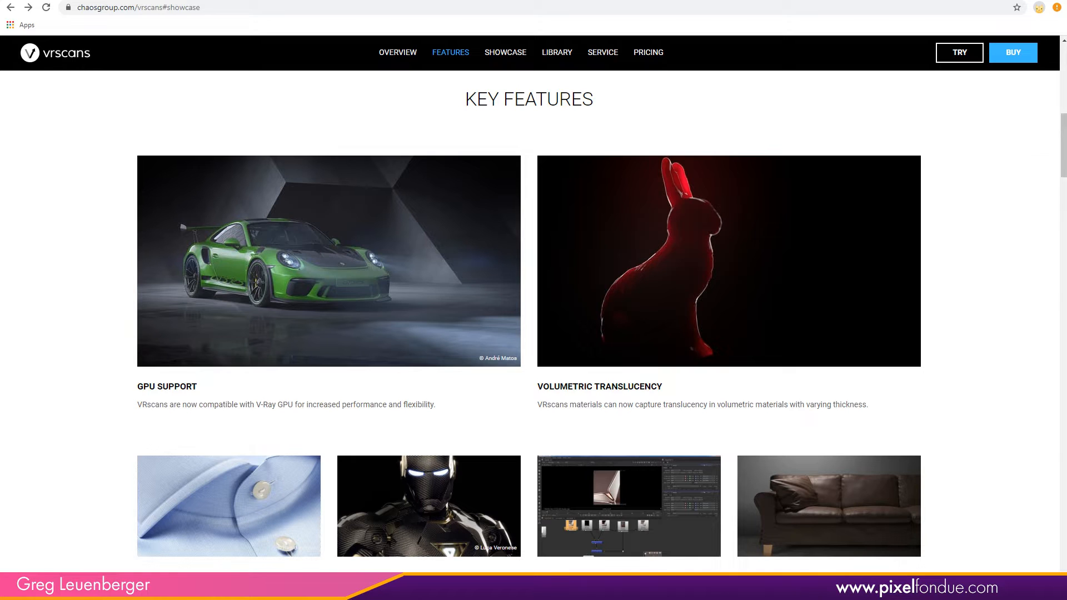
# Bring up the Notepad quote about what a scanned material stores, and return to the VRscans web page
pyautogui.hotkey('alt', 'Tab')
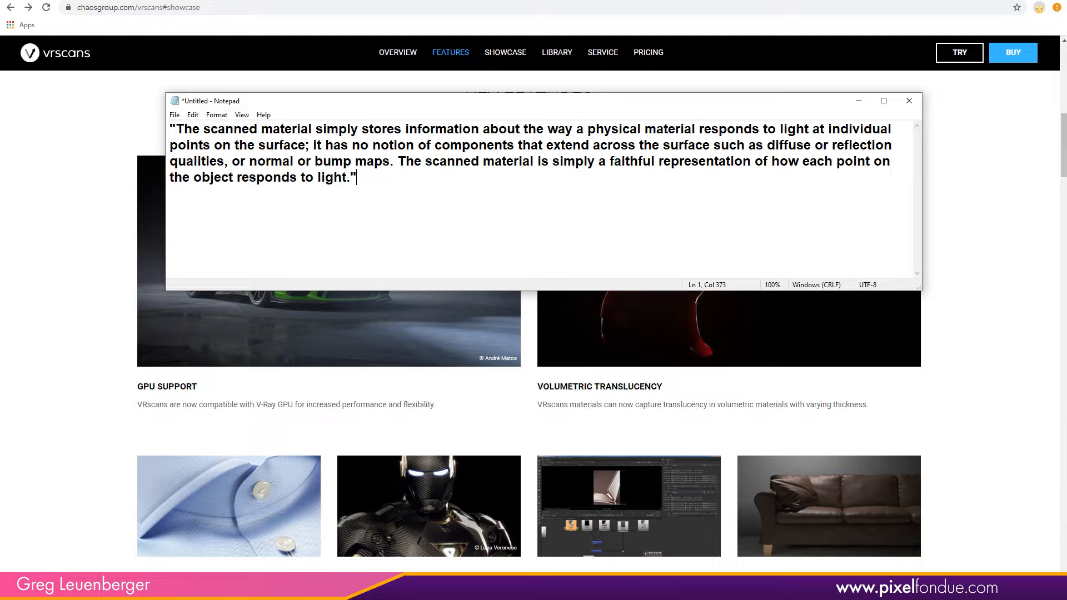
pyautogui.click(996, 351)
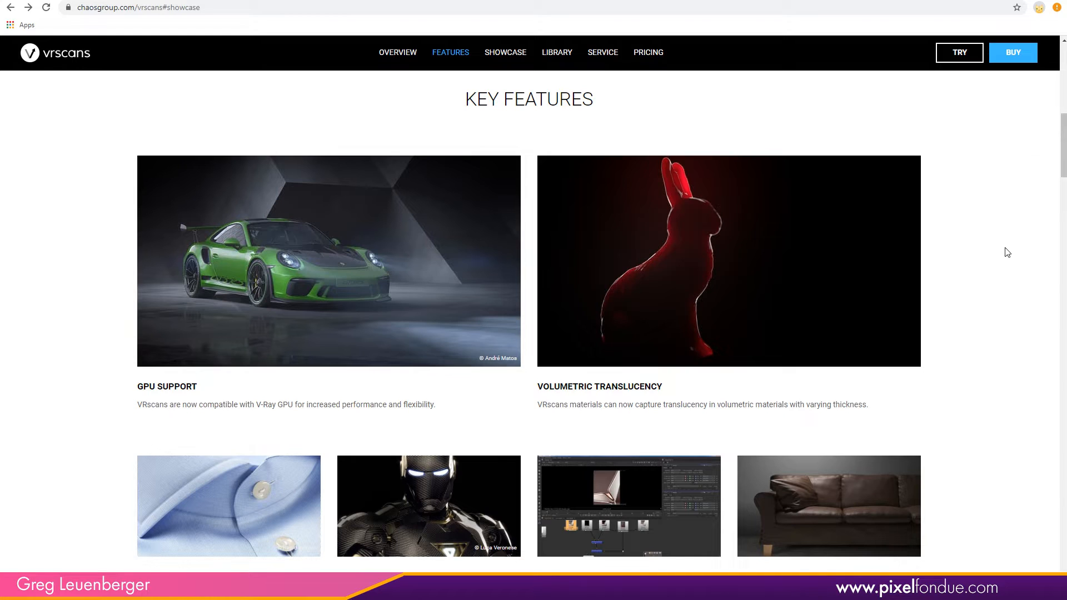
# Look through the key features, library and scanning service sections of the VRscans page
pyautogui.moveTo(1064, 164); pyautogui.dragTo(1040, 195)
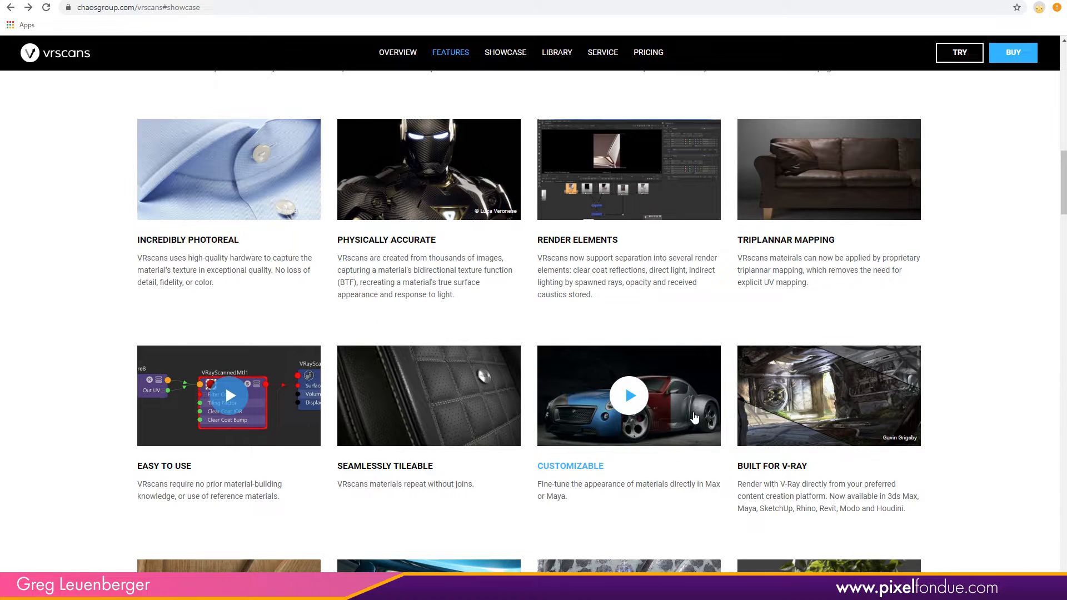
pyautogui.moveTo(1063, 203); pyautogui.dragTo(1055, 244)
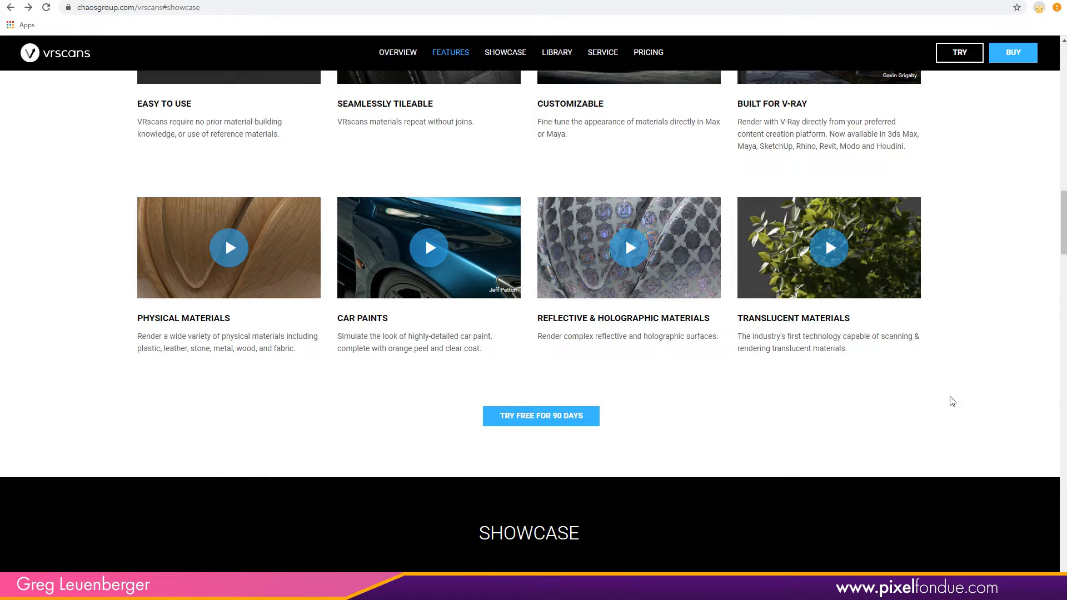
pyautogui.scroll(-1, 1063, 244)
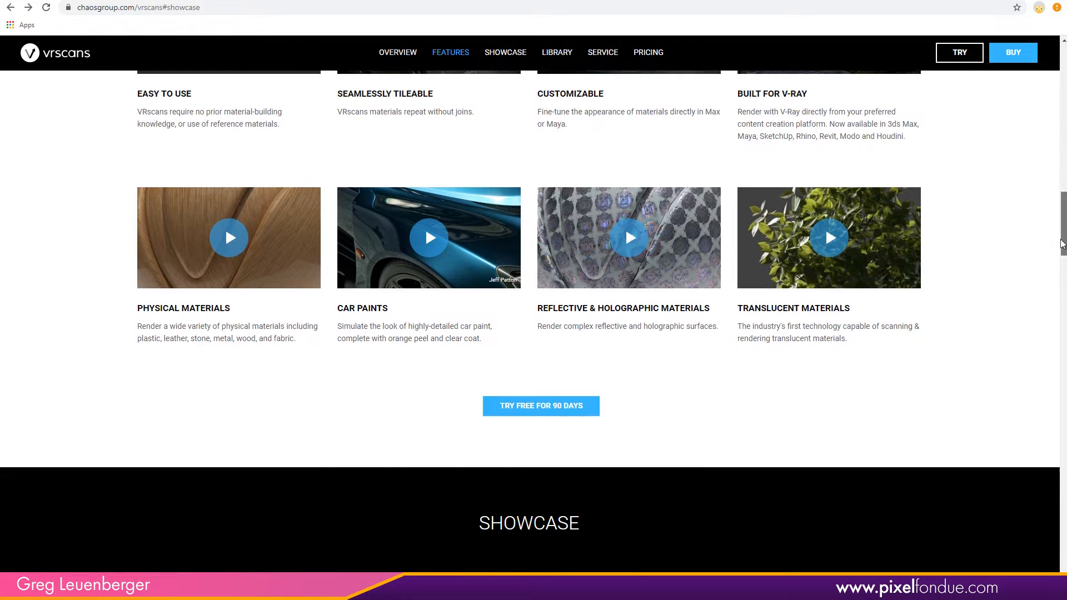
pyautogui.moveTo(1063, 243); pyautogui.dragTo(1029, 361)
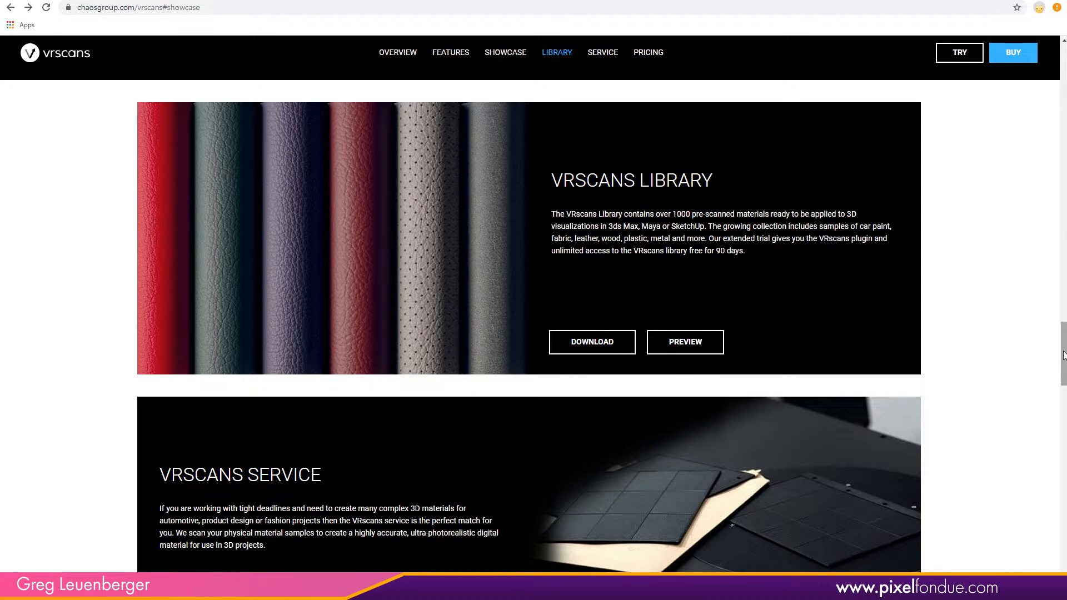
pyautogui.moveTo(1064, 358); pyautogui.dragTo(1063, 375)
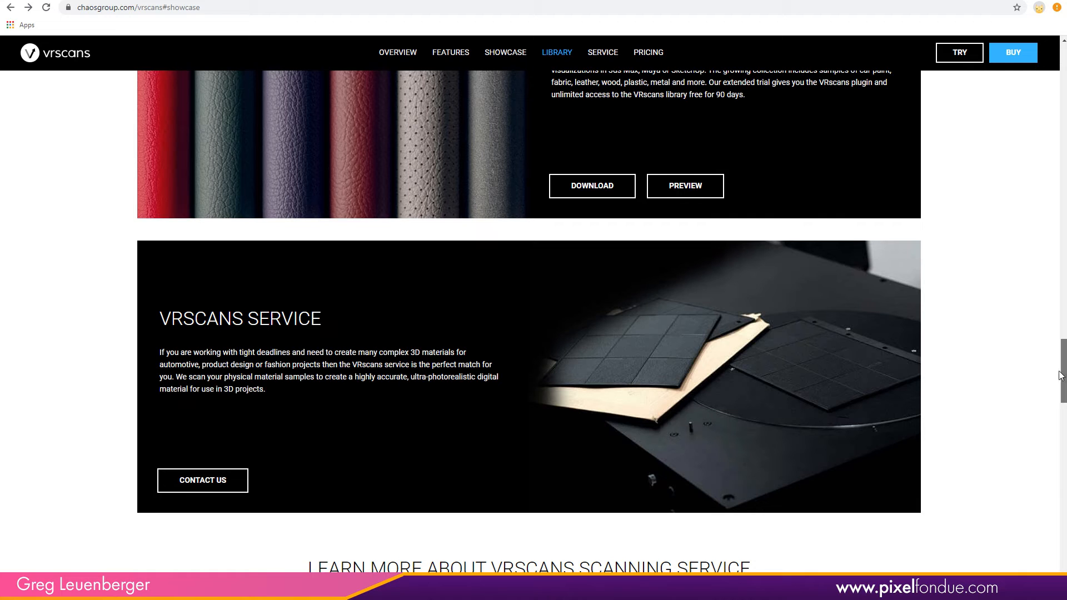
pyautogui.scroll(-2, 965, 393)
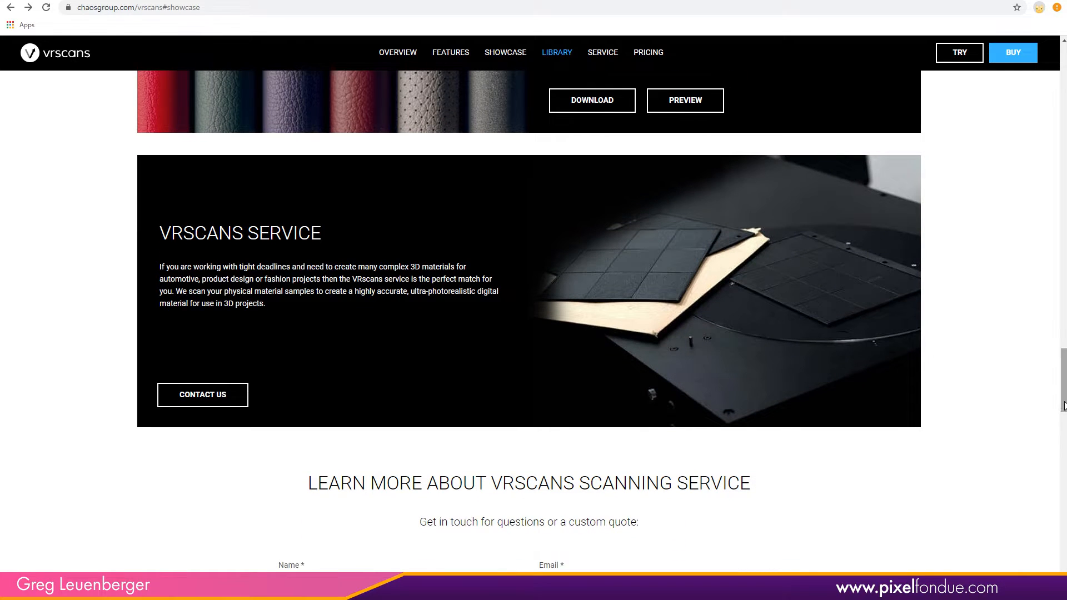
pyautogui.moveTo(1063, 407); pyautogui.dragTo(1063, 396)
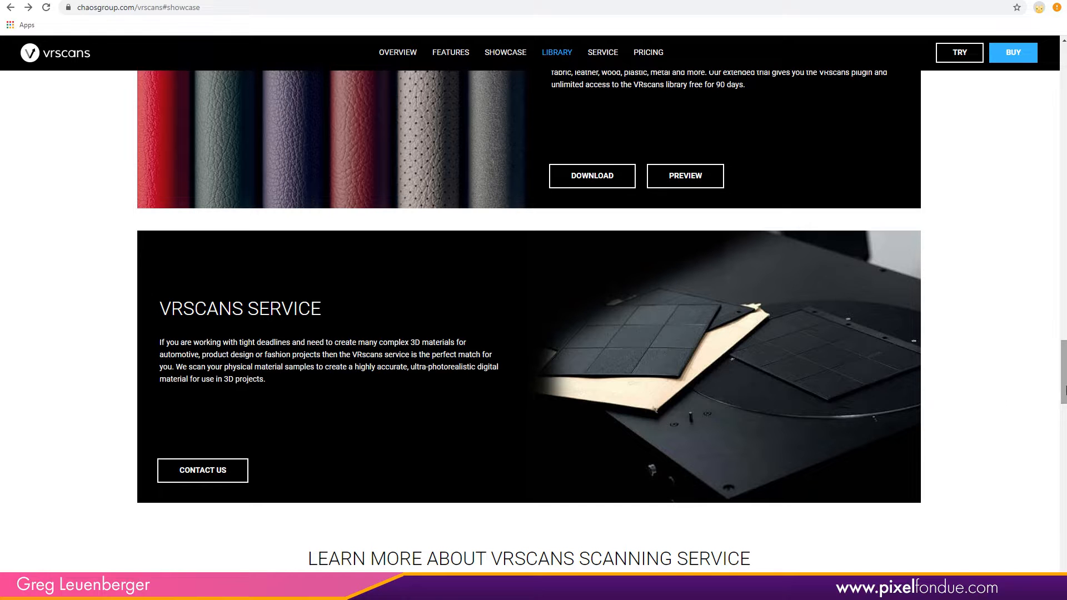
pyautogui.moveTo(1063, 390); pyautogui.dragTo(1027, 362)
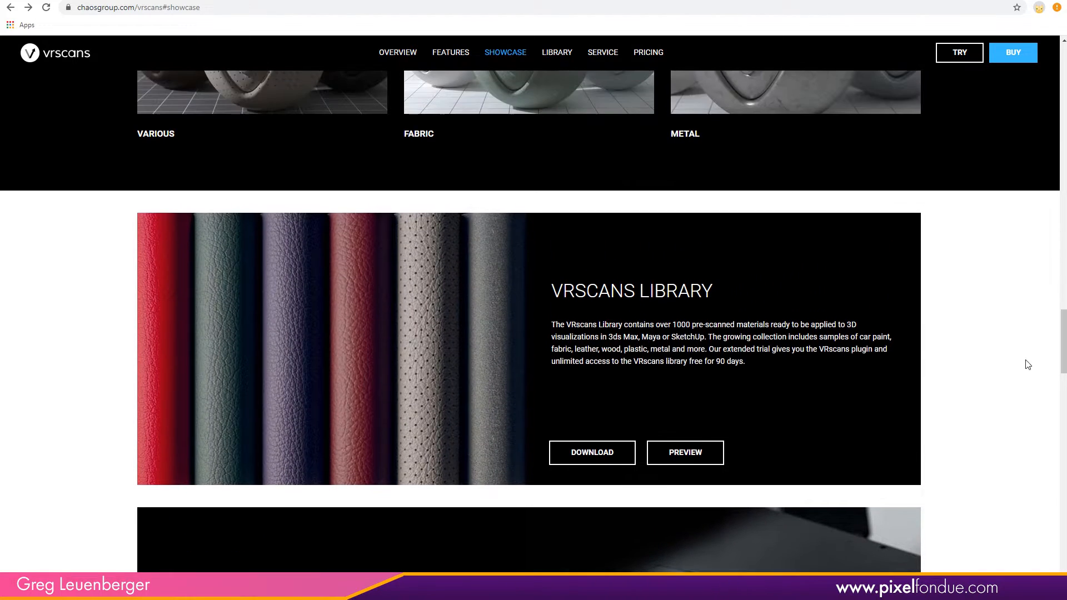
# Open the VRscans Library preview gallery and look through its material samples
pyautogui.click(692, 455)
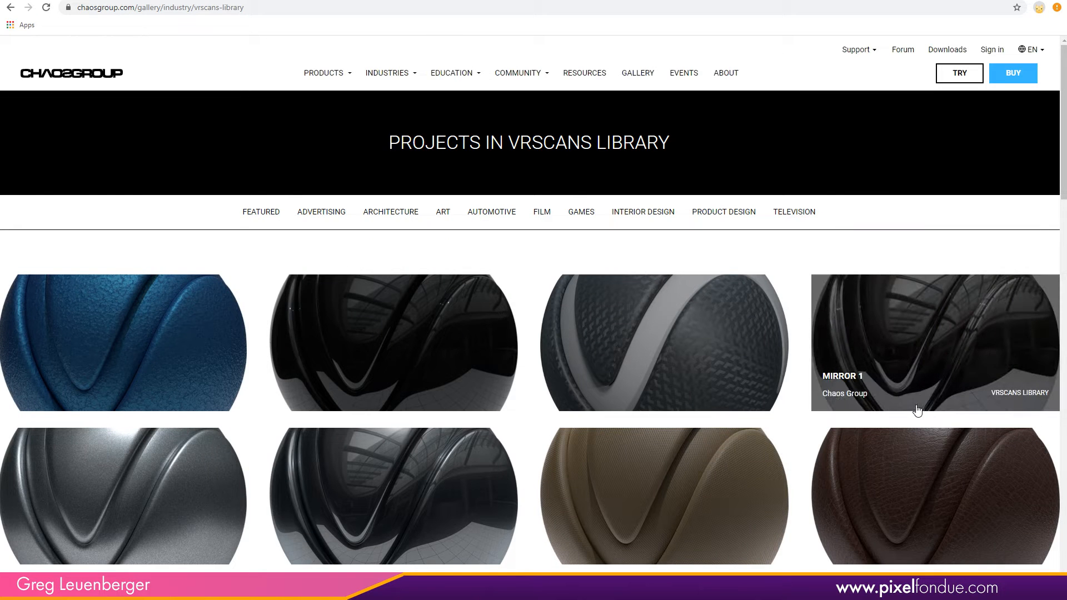
pyautogui.moveTo(1064, 177); pyautogui.dragTo(1065, 313)
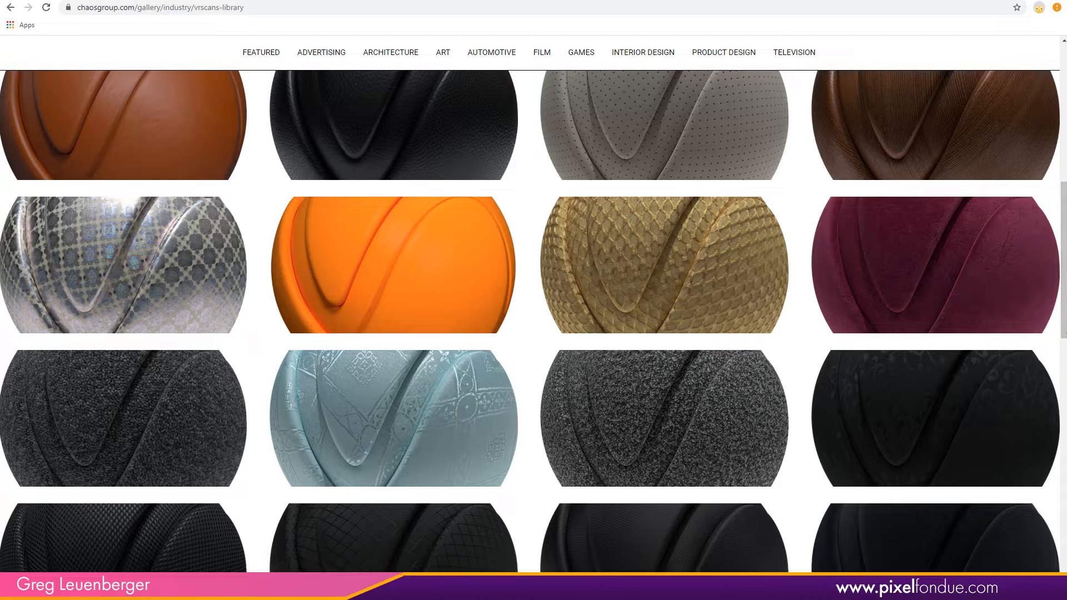
pyautogui.moveTo(1066, 332); pyautogui.dragTo(1048, 189)
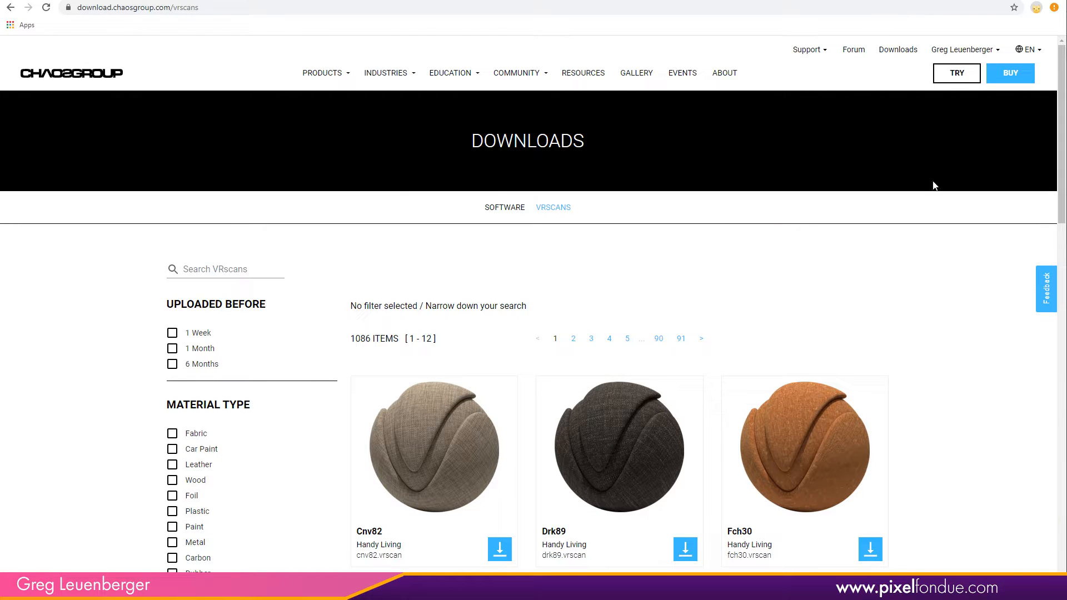
# Try the Fabric and Car Paint material type filters on the VRscans downloads page and remove both
pyautogui.moveTo(1057, 167); pyautogui.dragTo(1057, 231)
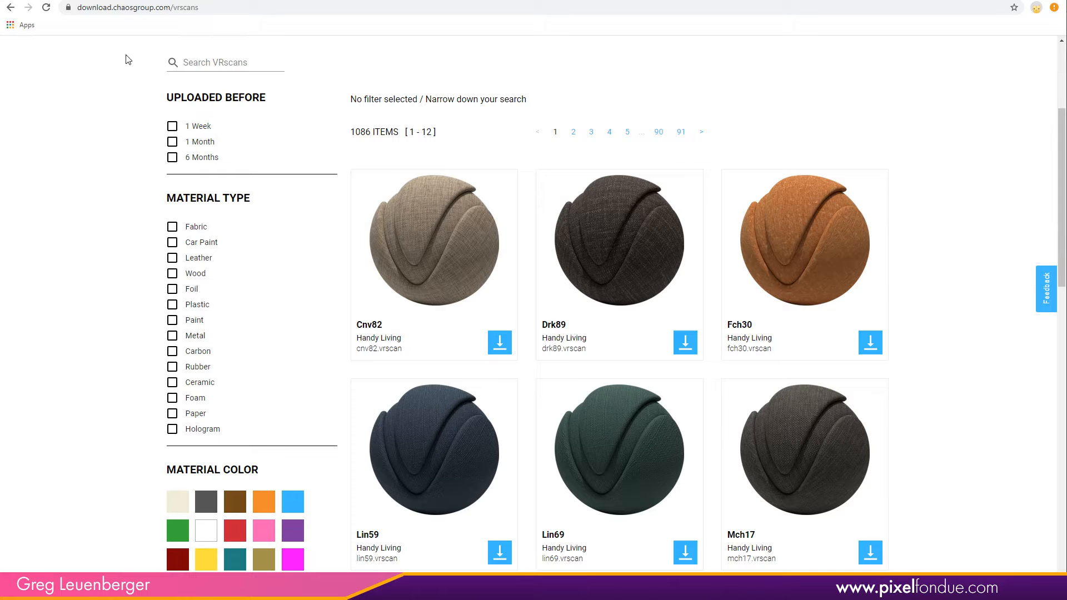
pyautogui.click(173, 226)
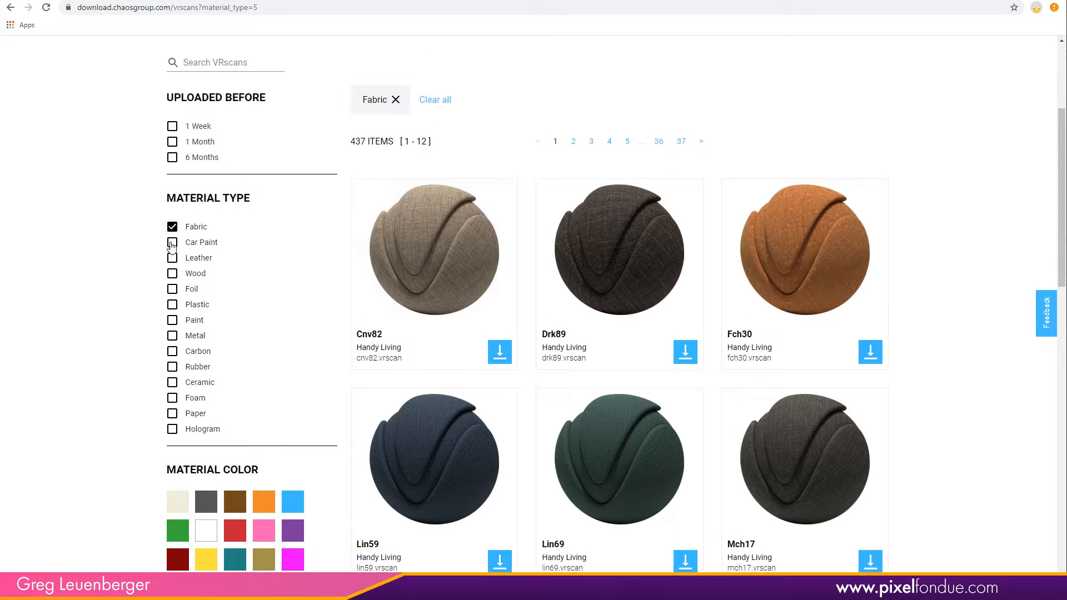
pyautogui.click(172, 242)
pyautogui.click(172, 227)
pyautogui.click(172, 243)
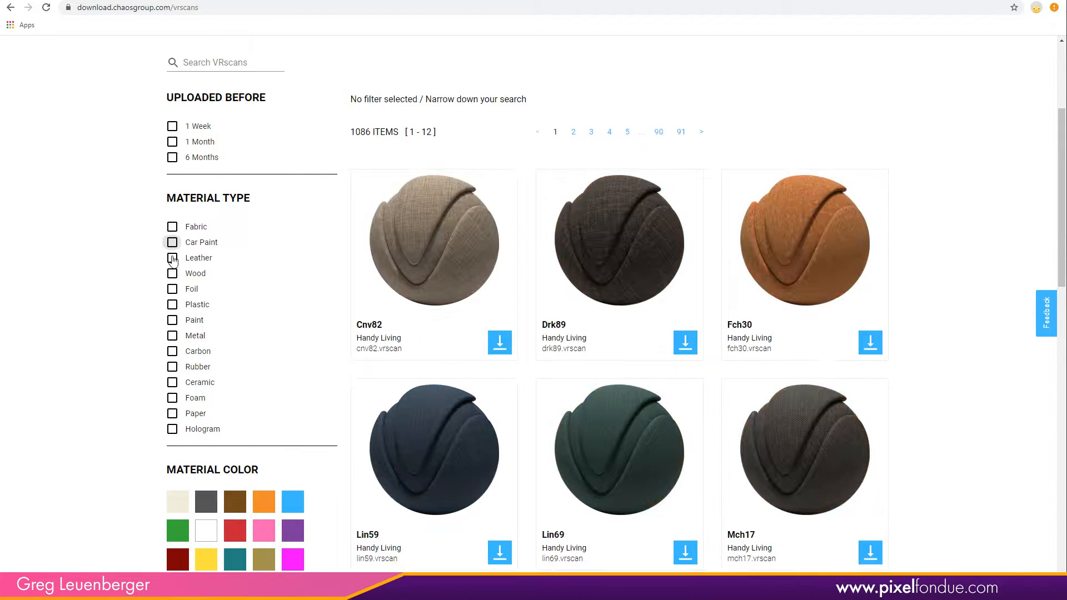
# Filter the scans by the Metal material type and the colors Orange and Yellow, leaving Leather unselected
pyautogui.click(172, 259)
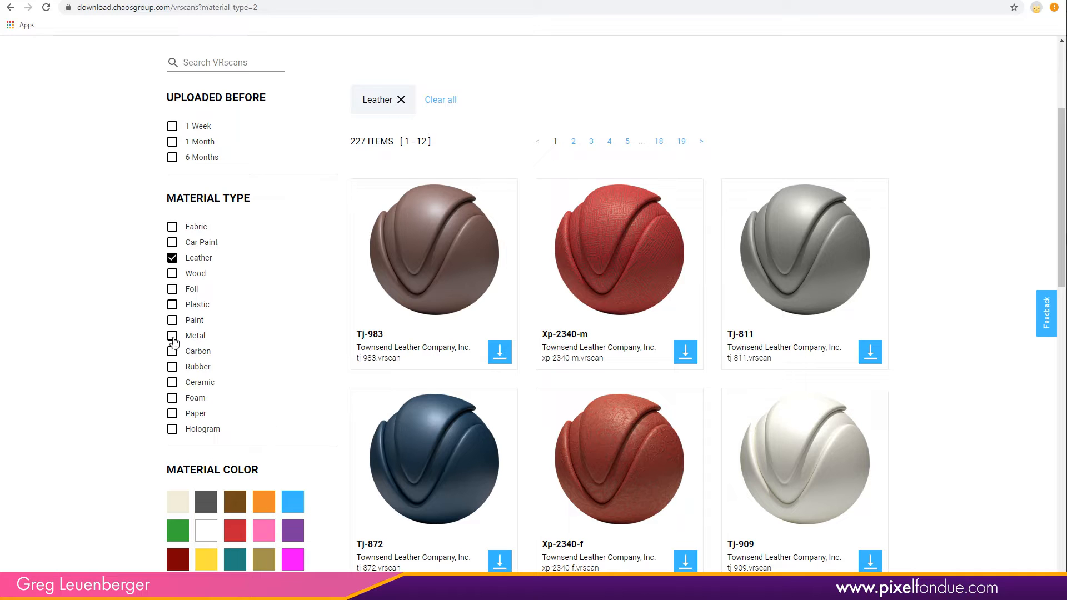
pyautogui.click(173, 336)
pyautogui.click(264, 502)
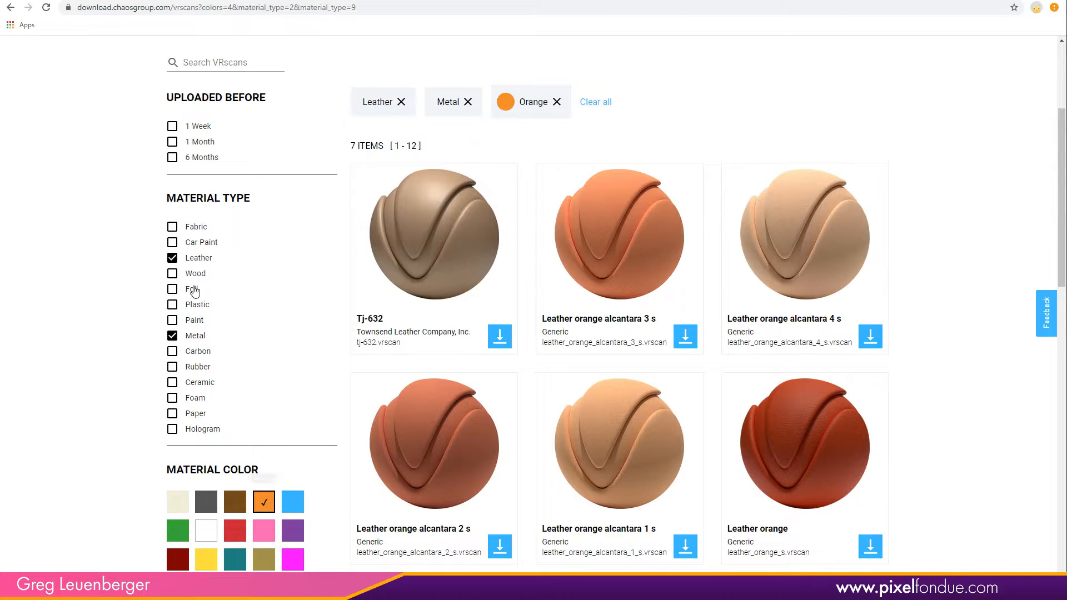
pyautogui.click(172, 258)
pyautogui.click(207, 560)
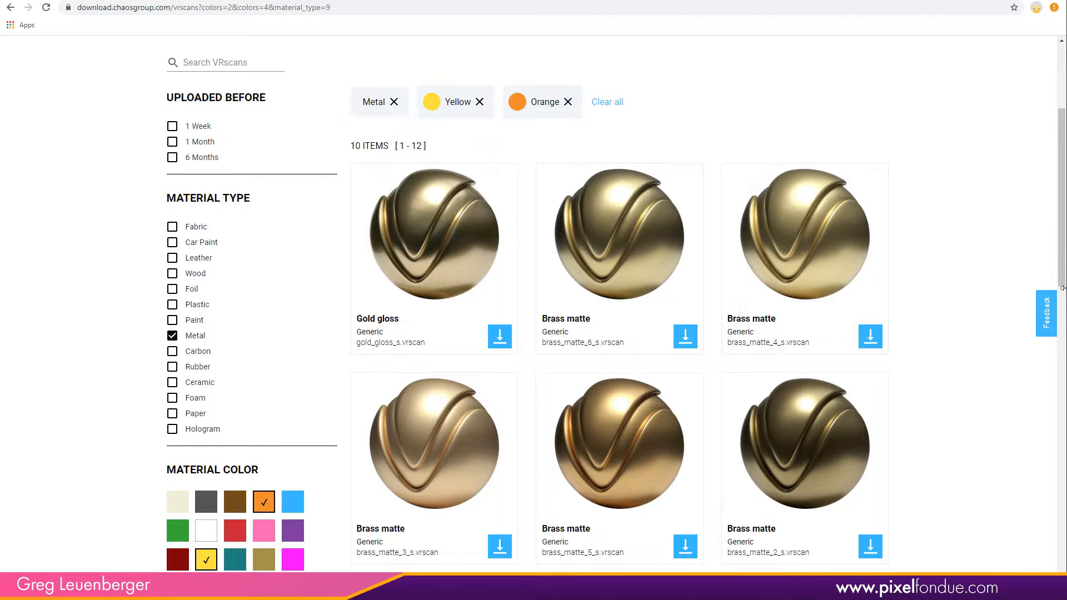
# Add the Automotive suitability filter and replace the Metal material type with Car Paint
pyautogui.moveTo(1064, 288); pyautogui.dragTo(1032, 420)
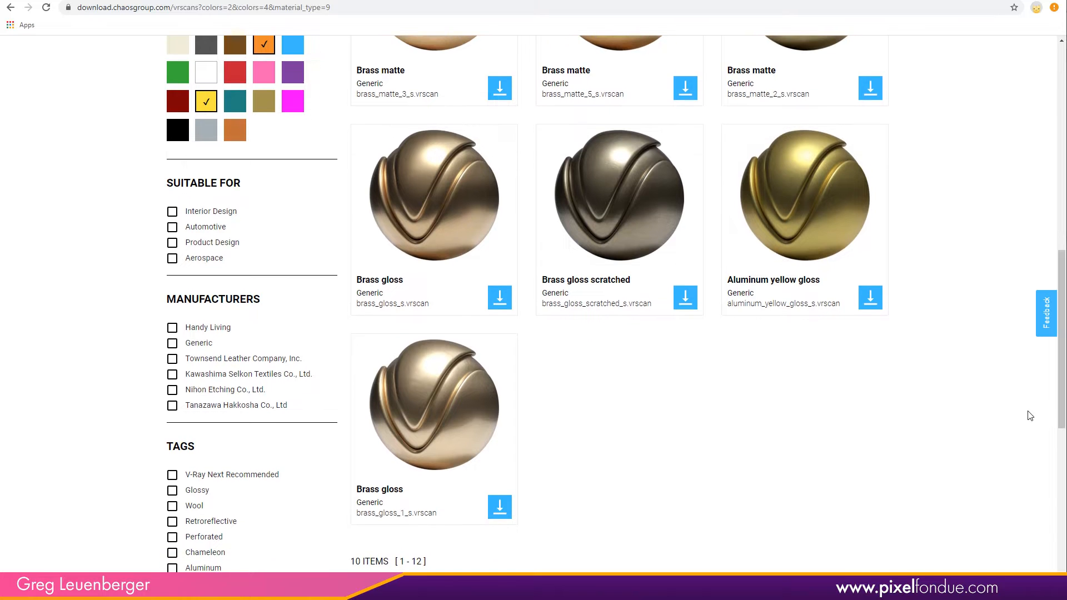
pyautogui.click(173, 229)
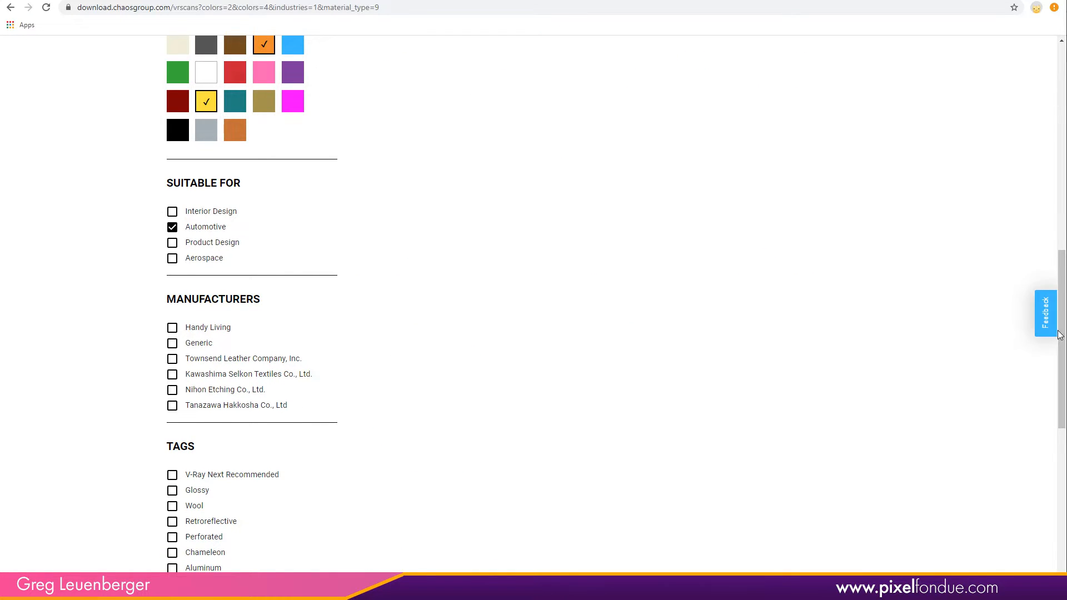
pyautogui.moveTo(1062, 336); pyautogui.dragTo(1063, 160)
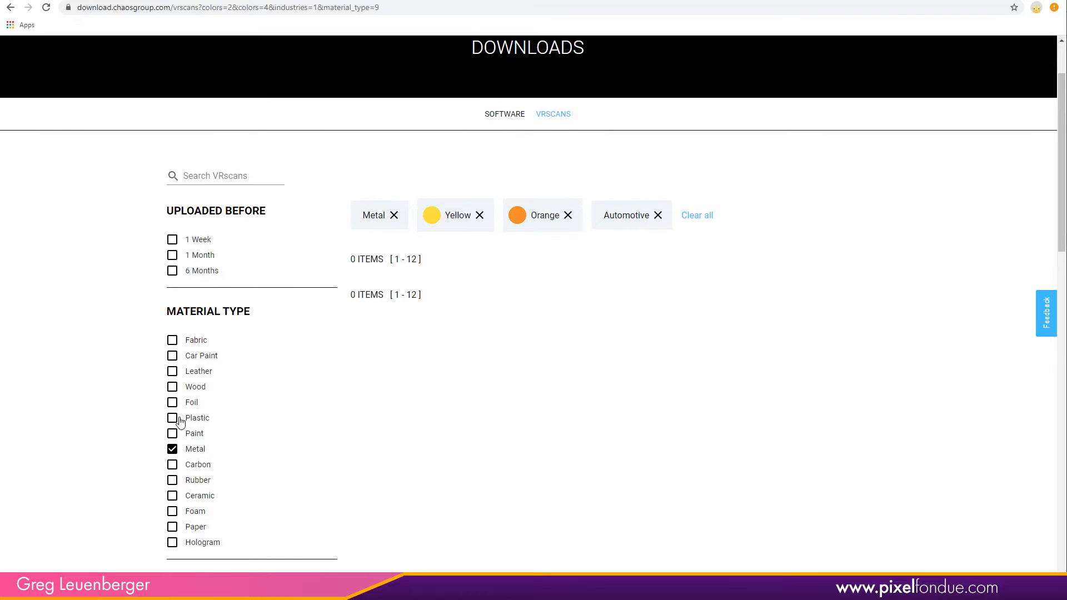
pyautogui.click(173, 431)
pyautogui.click(173, 449)
pyautogui.click(172, 356)
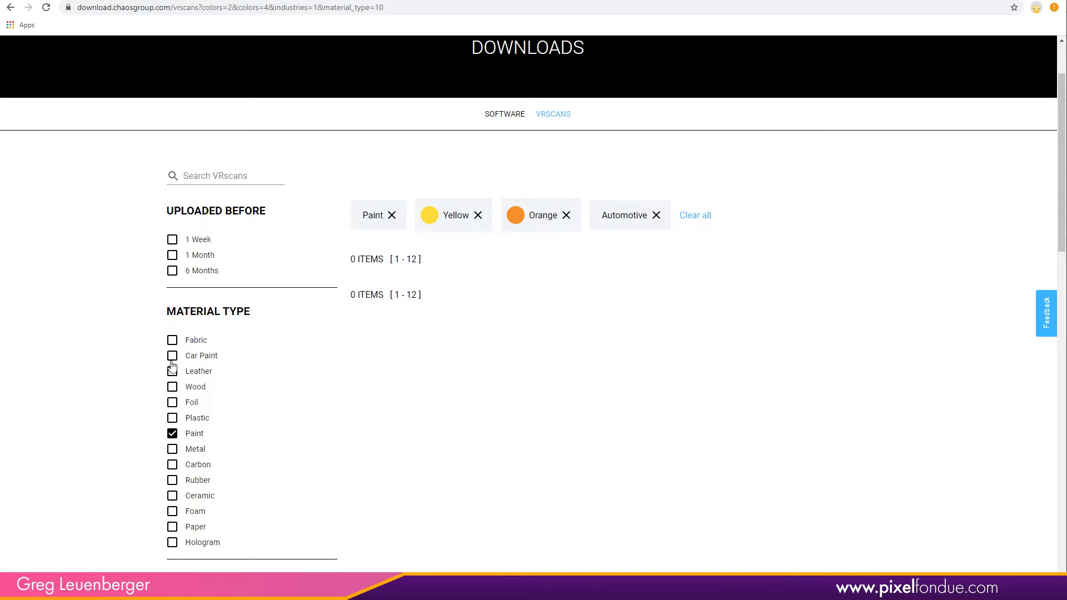
pyautogui.click(173, 434)
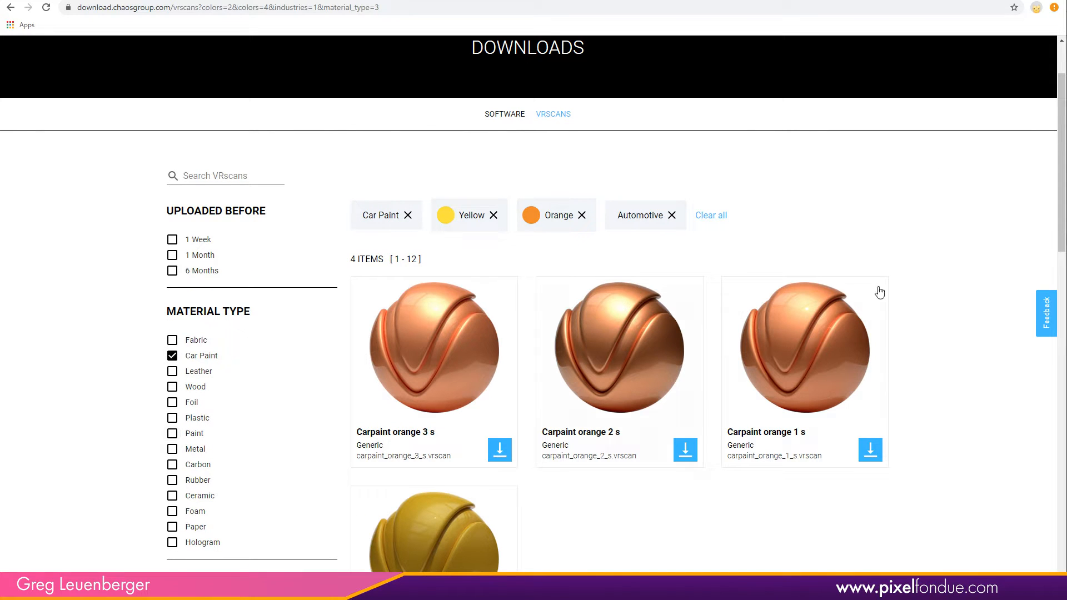
# Remove the Automotive, Orange, Yellow and Car Paint filters from the scan list
pyautogui.click(671, 216)
pyautogui.click(582, 215)
pyautogui.click(494, 216)
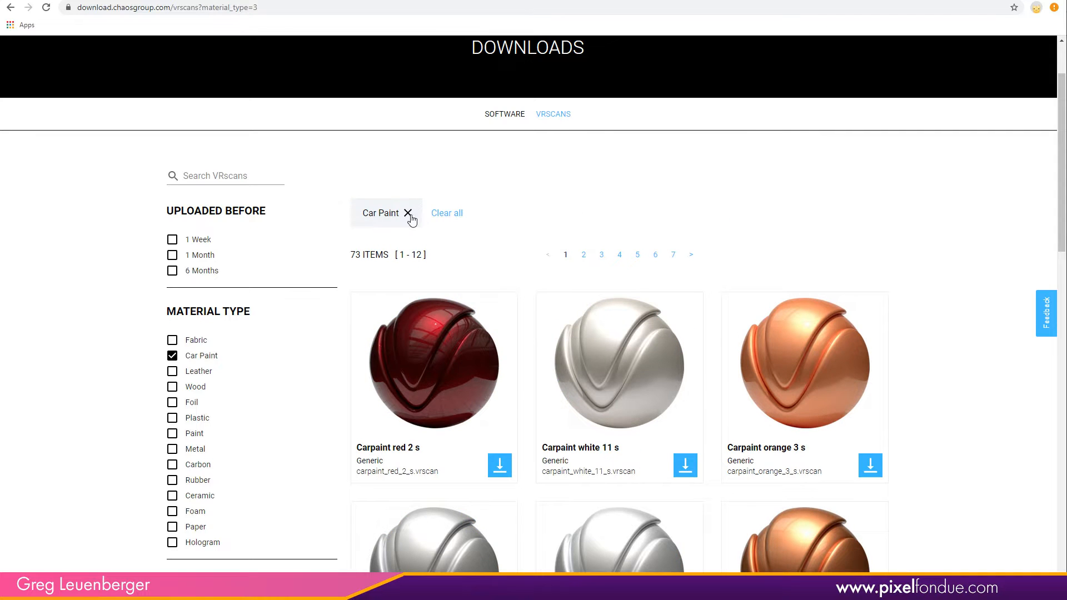
pyautogui.click(408, 215)
# Look through the unfiltered scan list along with the manufacturer and tag filters
pyautogui.moveTo(1062, 232); pyautogui.dragTo(1039, 468)
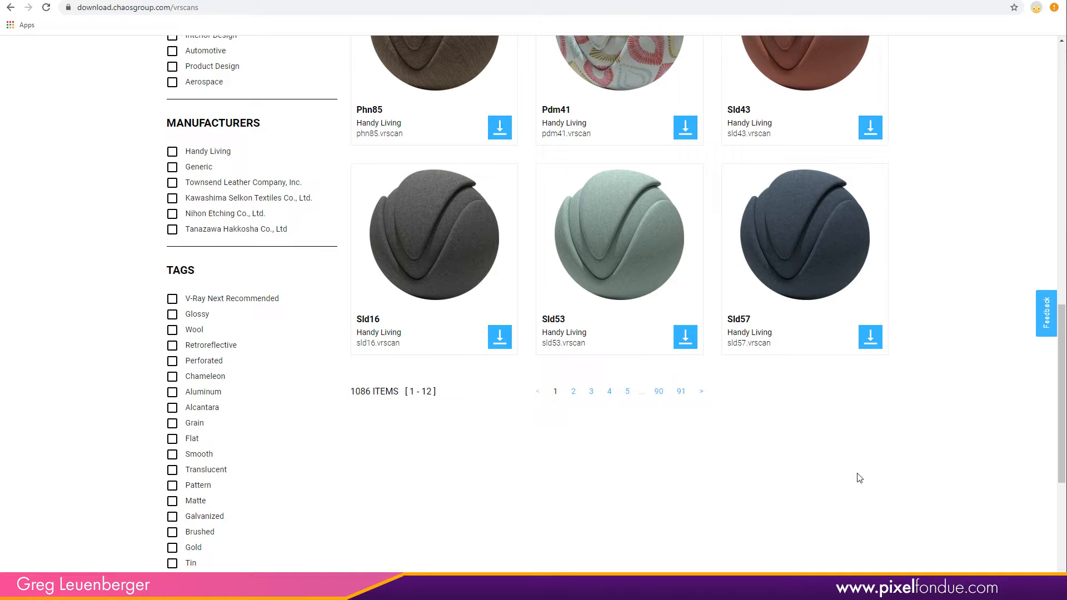
pyautogui.moveTo(1062, 467); pyautogui.dragTo(1063, 157)
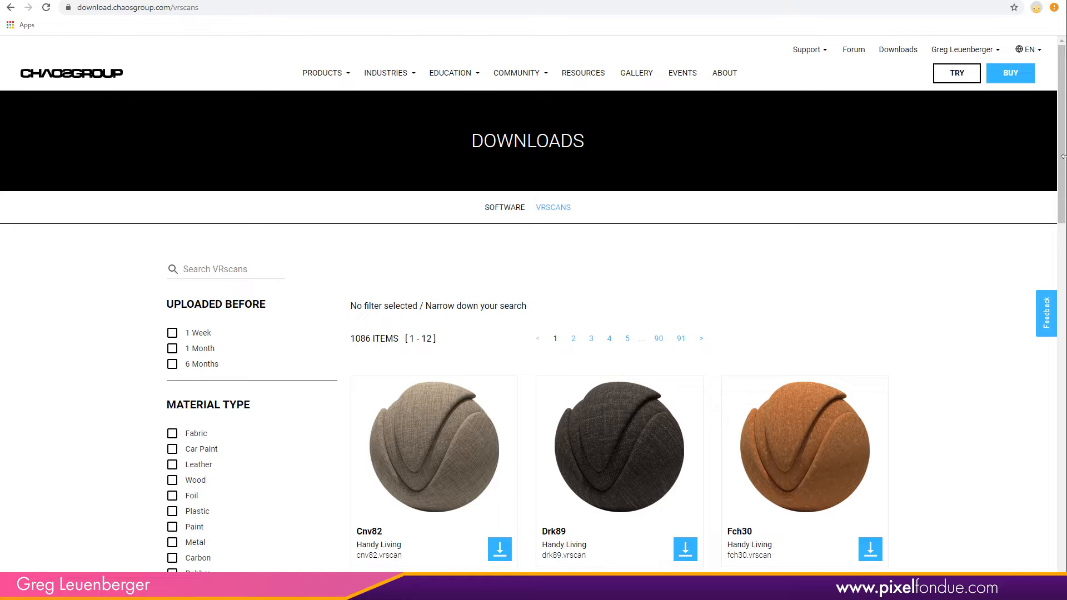
pyautogui.moveTo(1062, 212); pyautogui.dragTo(1060, 277)
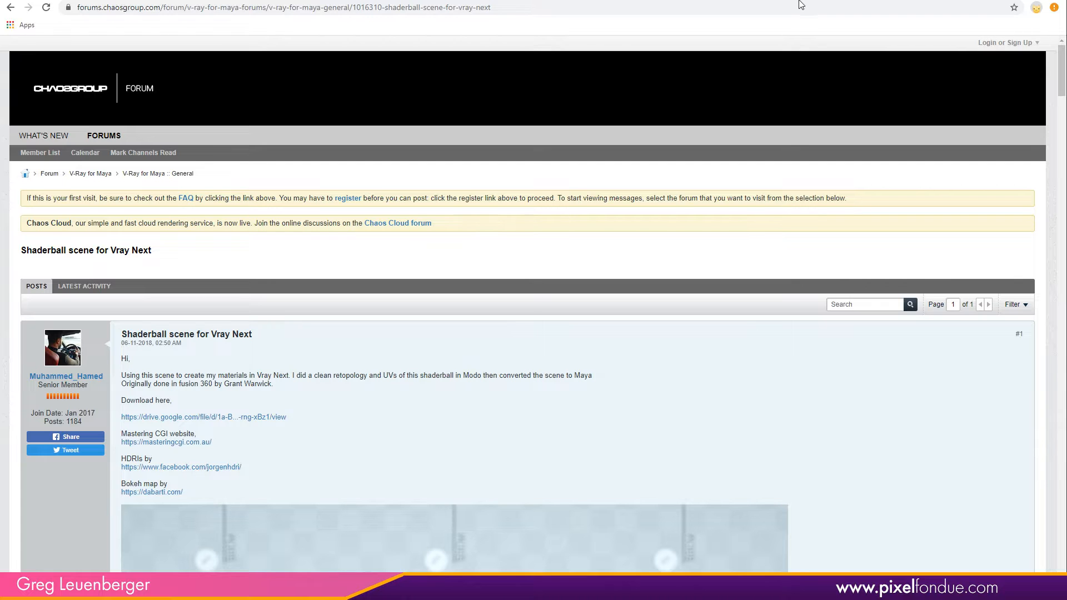
# Look over the Chaos Group forum thread "Shaderball scene for Vray Next"
pyautogui.moveTo(1059, 89)
pyautogui.mouseDown()
pyautogui.moveTo(1036, 278)
pyautogui.moveTo(1060, 400)
pyautogui.moveTo(1043, 553)
pyautogui.moveTo(1059, 434)
pyautogui.moveTo(1053, 73)
pyautogui.mouseUp()
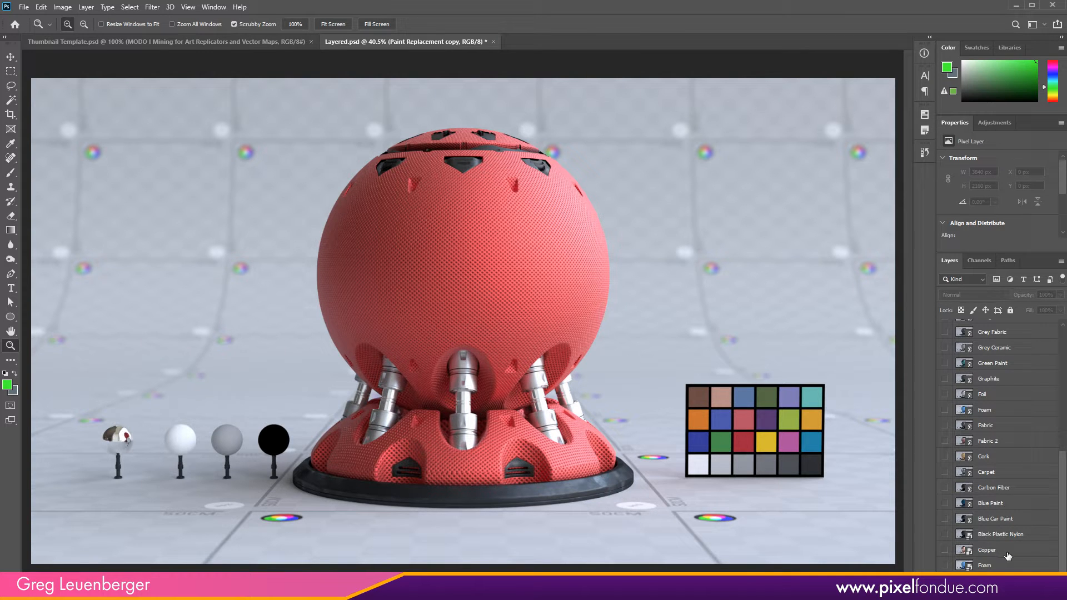
# Switch to Layered.psd in Photoshop and examine the red mesh shaderball render at 100%, from its sphere to its base
pyautogui.doubleClick(11, 346)
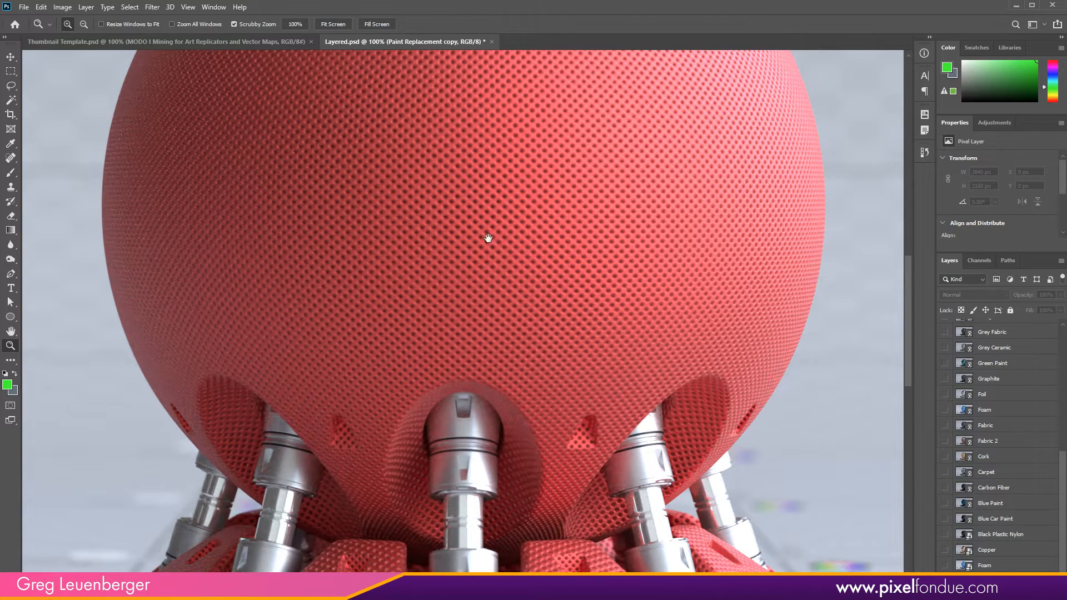
pyautogui.moveTo(488, 238); pyautogui.dragTo(462, 435)
pyautogui.moveTo(318, 471); pyautogui.dragTo(545, 241)
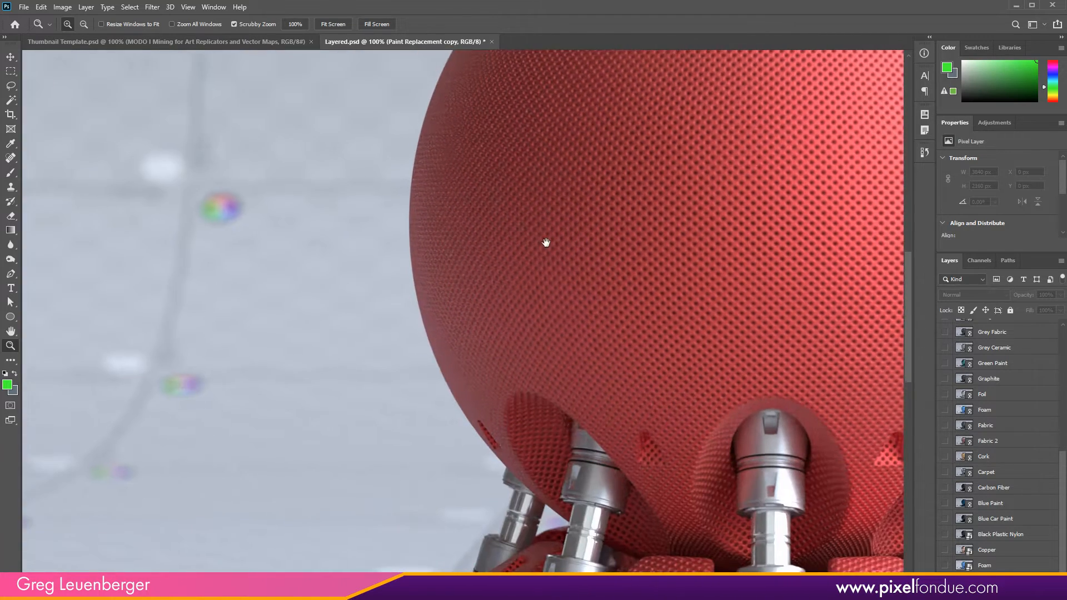
pyautogui.moveTo(543, 493); pyautogui.dragTo(526, 252)
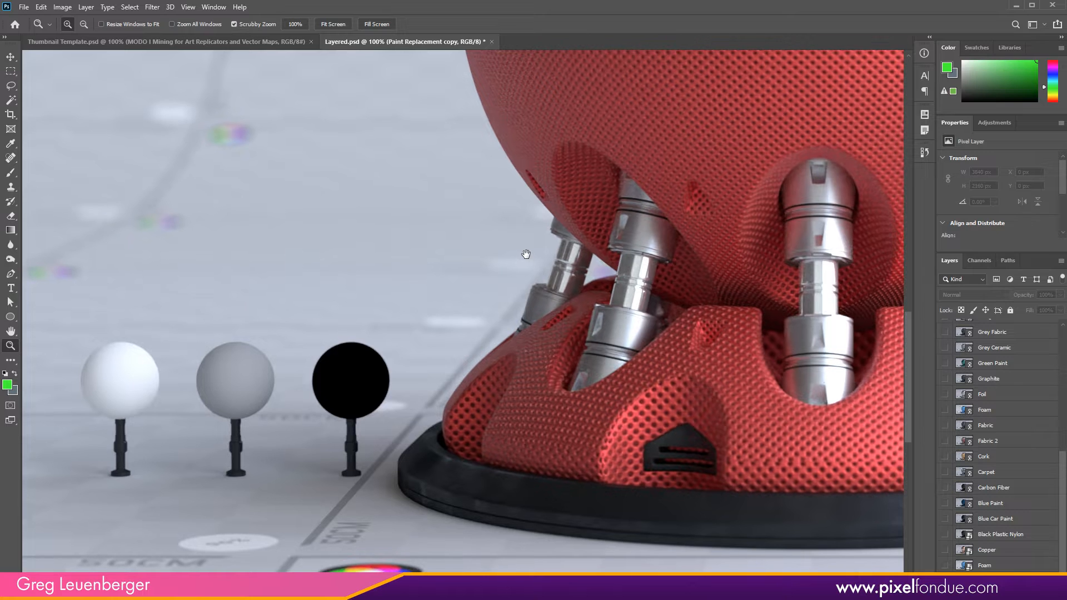
pyautogui.moveTo(512, 461); pyautogui.dragTo(515, 437)
pyautogui.moveTo(211, 394); pyautogui.dragTo(300, 378)
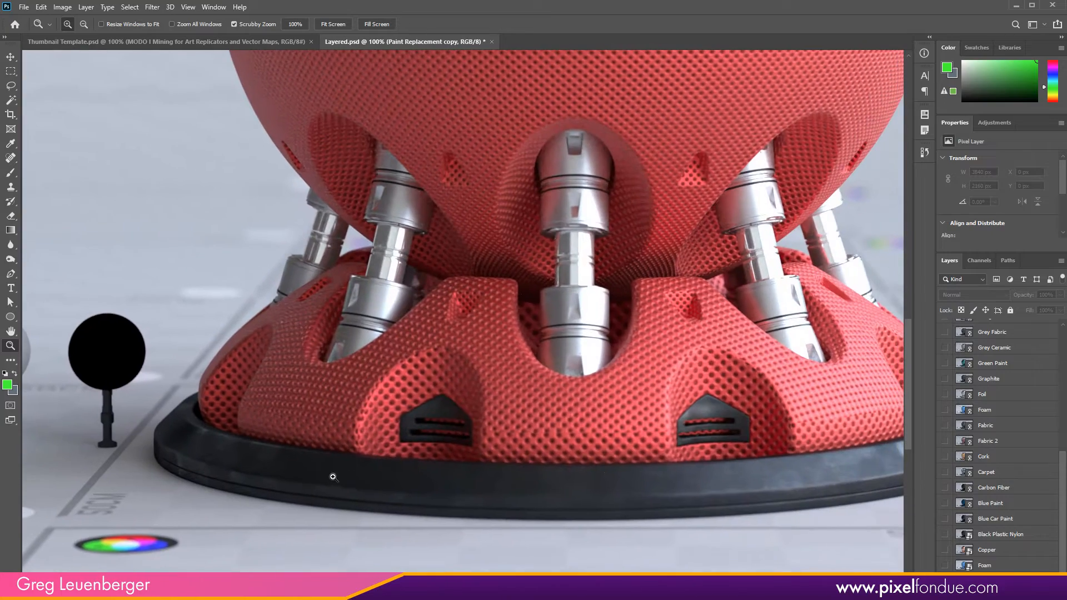
pyautogui.moveTo(404, 463)
pyautogui.mouseDown()
pyautogui.moveTo(377, 475)
pyautogui.moveTo(355, 554)
pyautogui.mouseUp()
pyautogui.moveTo(505, 263); pyautogui.dragTo(489, 536)
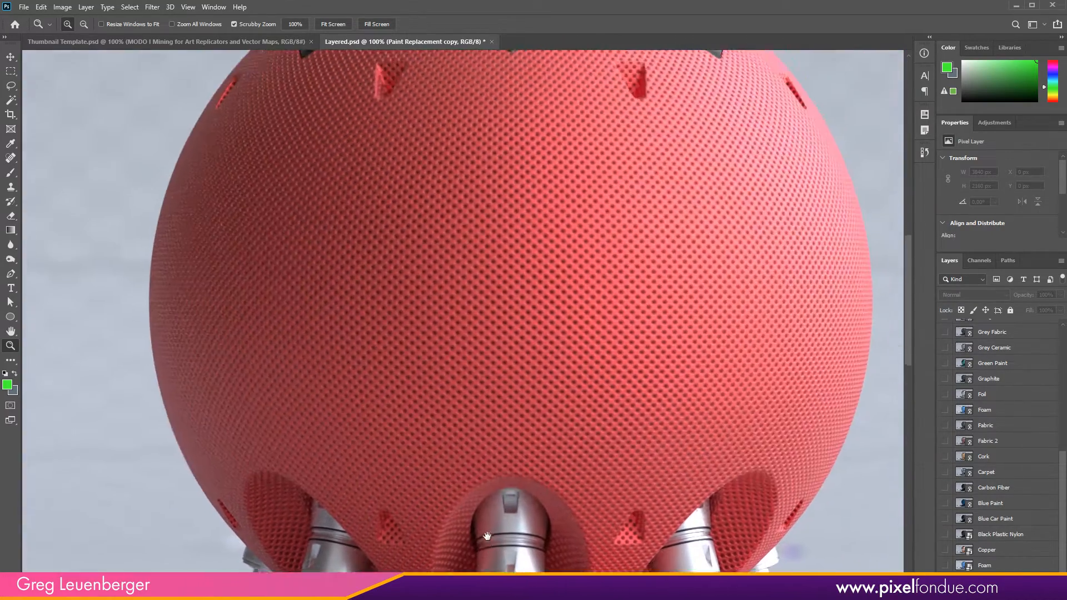
pyautogui.moveTo(487, 136)
pyautogui.mouseDown()
pyautogui.moveTo(449, 375)
pyautogui.moveTo(474, 370)
pyautogui.moveTo(467, 226)
pyautogui.moveTo(484, 226)
pyautogui.mouseUp()
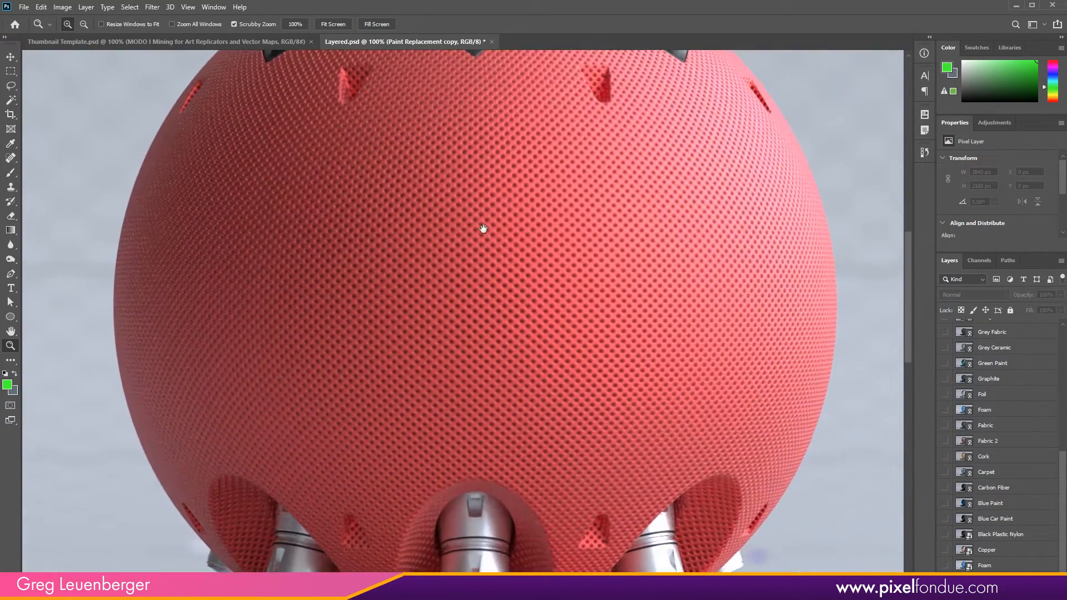
# Zoom out to the whole shaderball at 50% and show the Copper and Black Plastic Nylon layers
pyautogui.keyDown('alt'); pyautogui.click(510, 249); pyautogui.keyUp('alt')
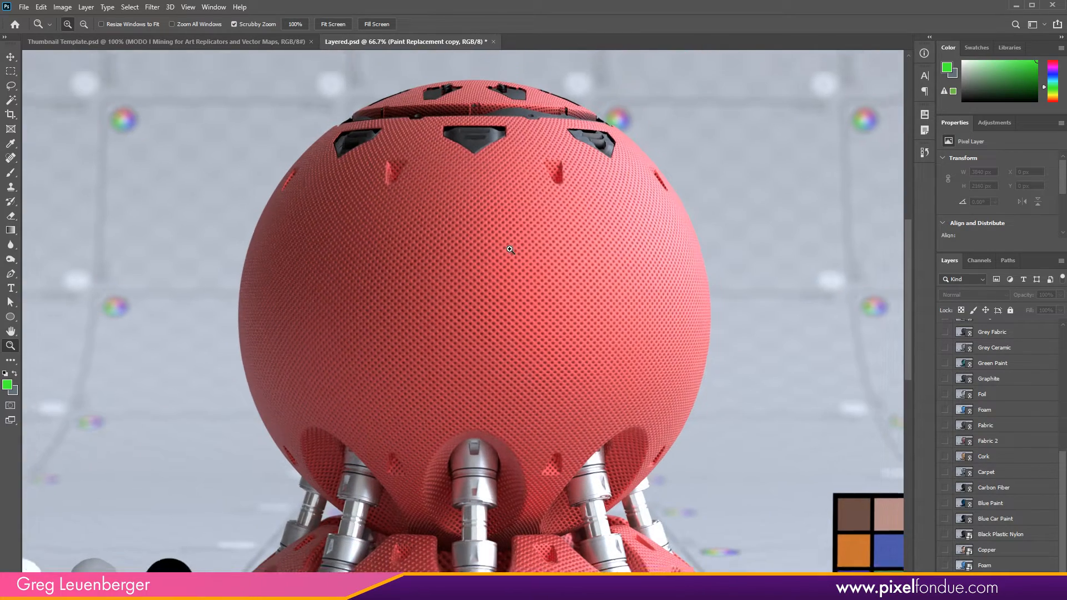
pyautogui.keyDown('alt'); pyautogui.click(510, 250); pyautogui.keyUp('alt')
pyautogui.moveTo(604, 427); pyautogui.dragTo(615, 369)
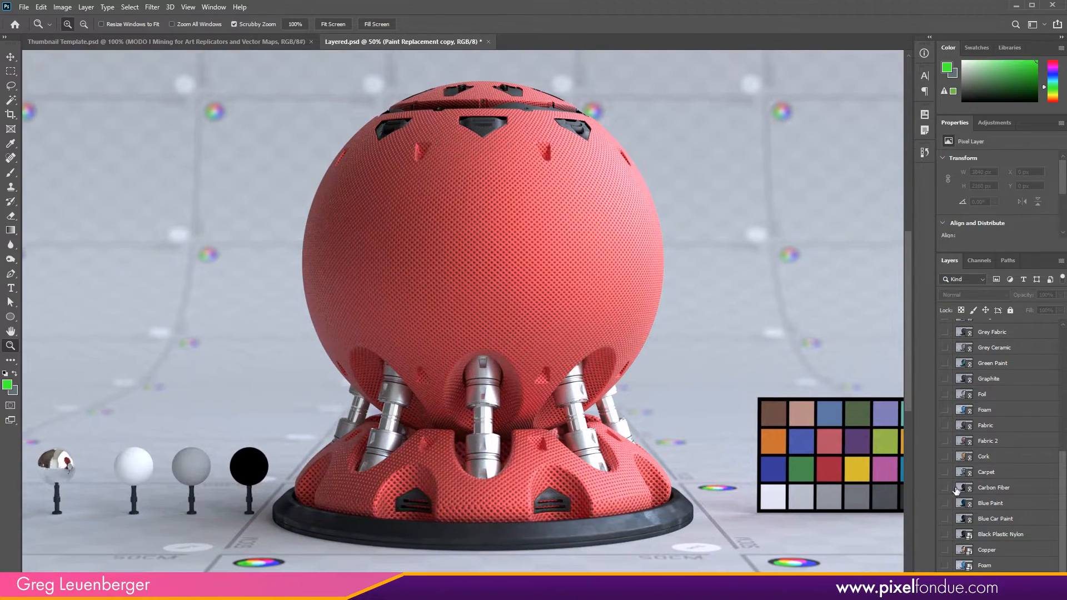
pyautogui.click(946, 551)
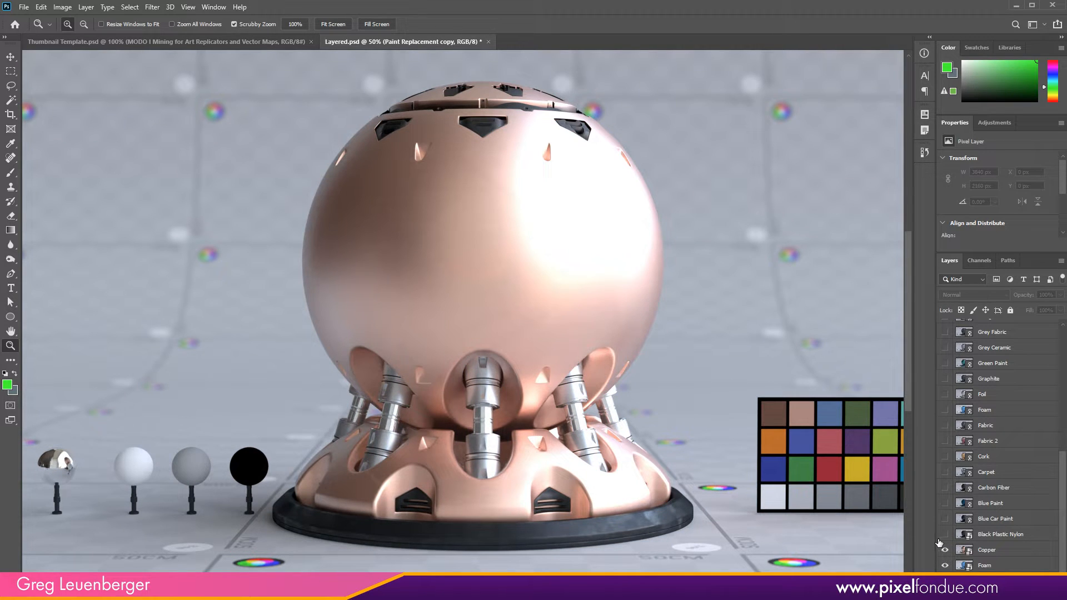
pyautogui.click(945, 535)
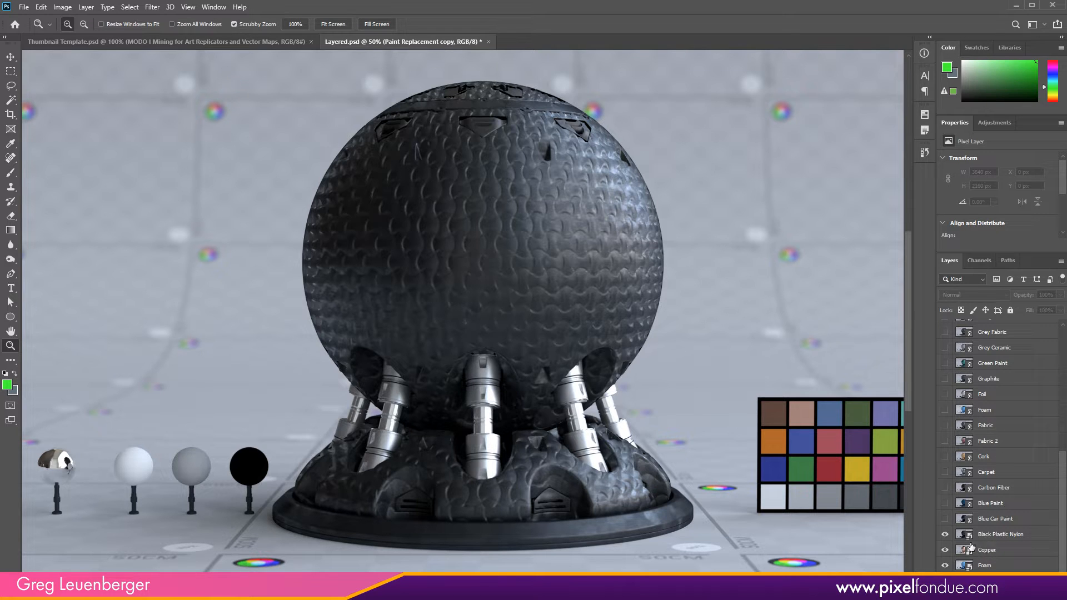
# Show the Blue Car Paint and Blue Paint layers, and examine the blue paint's surface at 100%
pyautogui.click(945, 519)
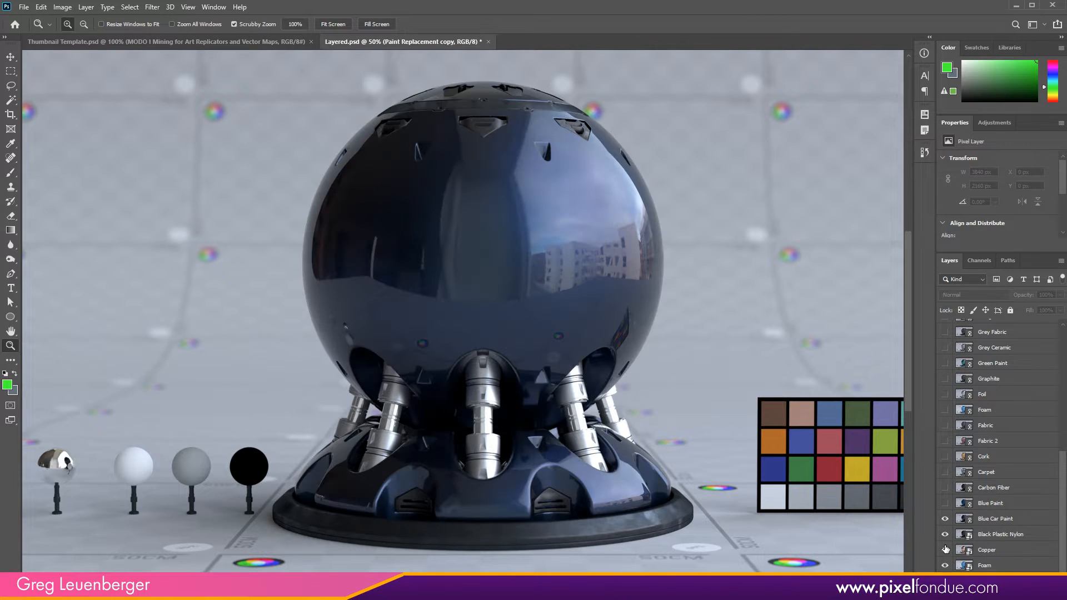
pyautogui.click(945, 503)
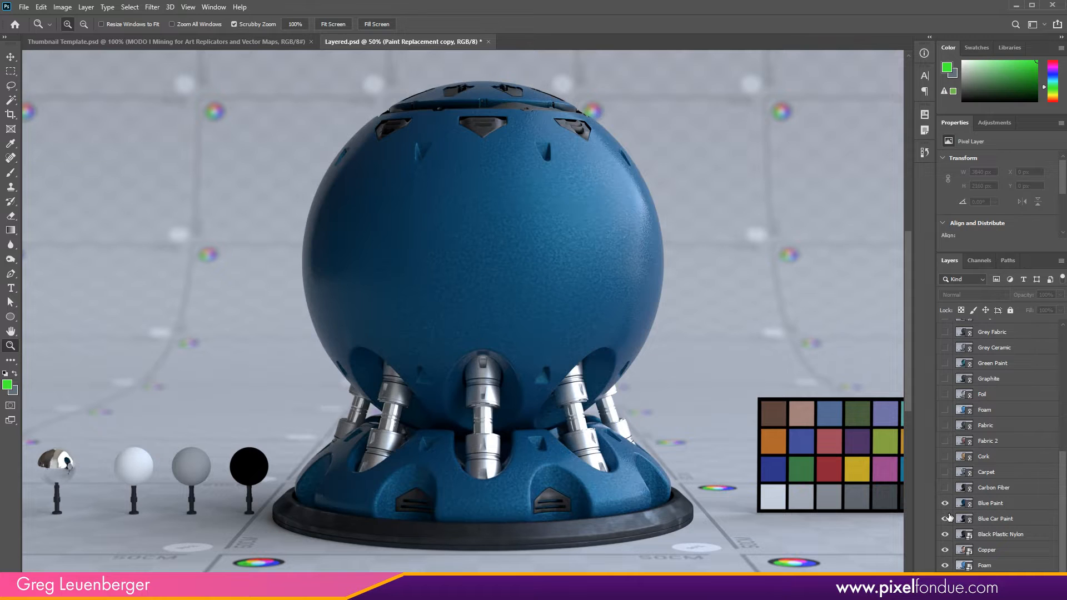
pyautogui.doubleClick(10, 346)
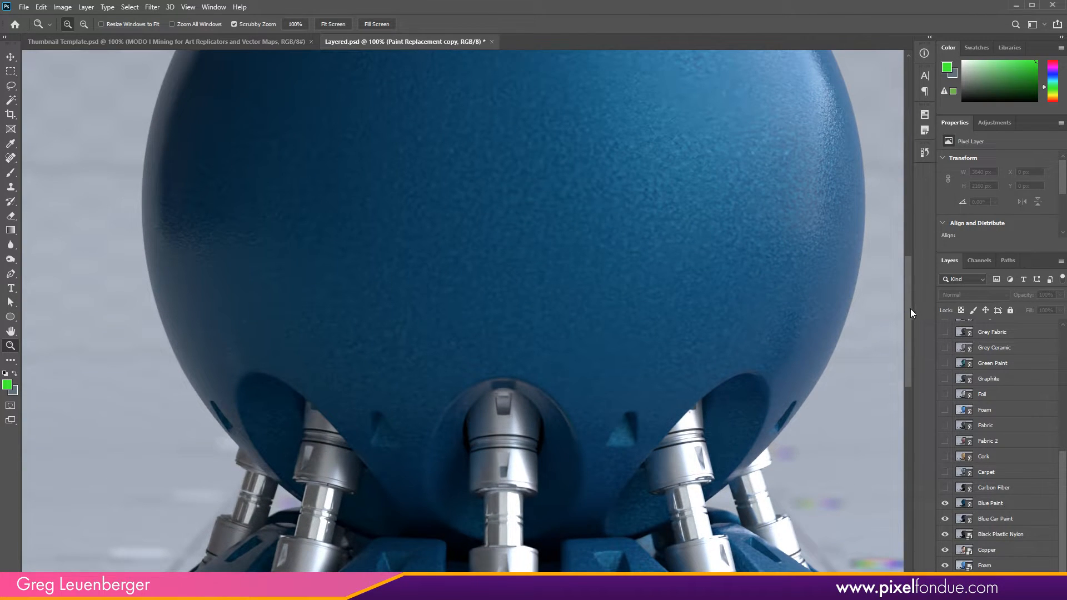
pyautogui.moveTo(906, 304)
pyautogui.mouseDown()
pyautogui.moveTo(912, 253)
pyautogui.moveTo(909, 290)
pyautogui.mouseUp()
# Show the Carbon Fiber layer and view its whole shaderball at 50%
pyautogui.click(945, 487)
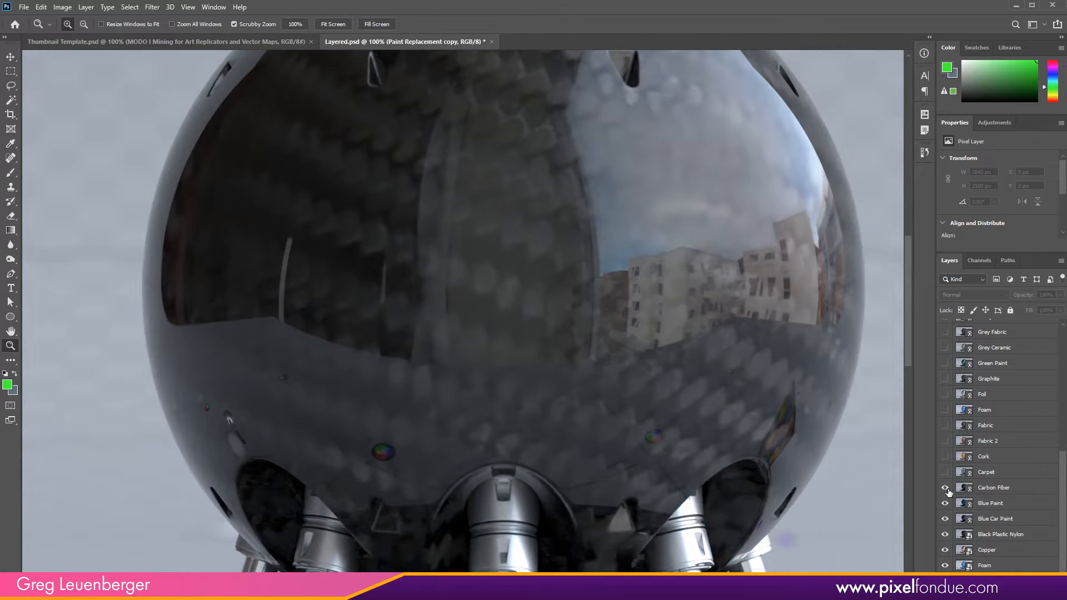
pyautogui.keyDown('alt'); pyautogui.click(406, 375); pyautogui.keyUp('alt')
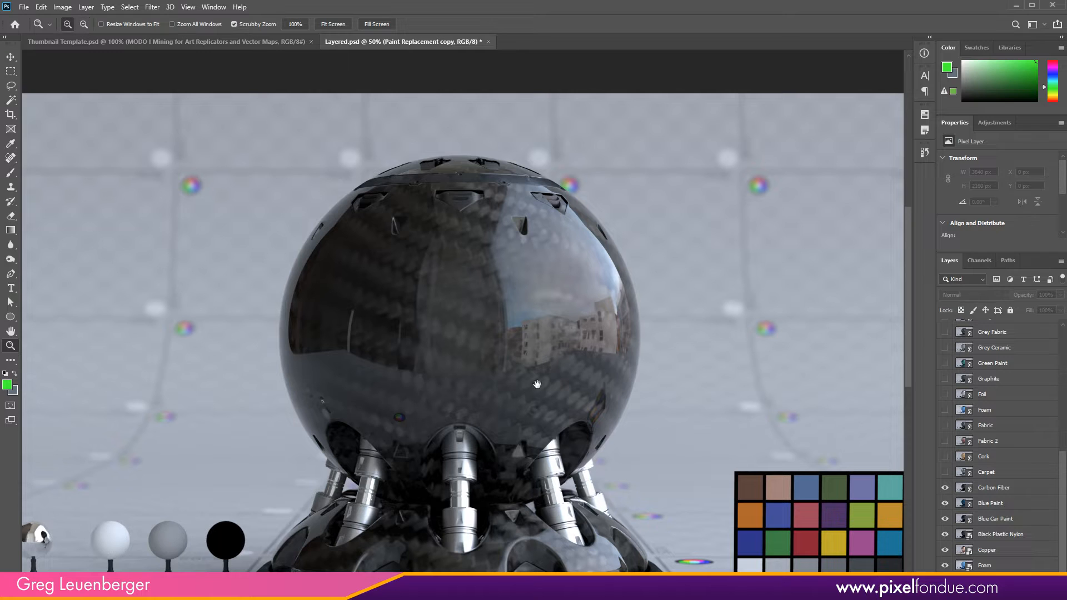
pyautogui.moveTo(537, 384); pyautogui.dragTo(732, 342)
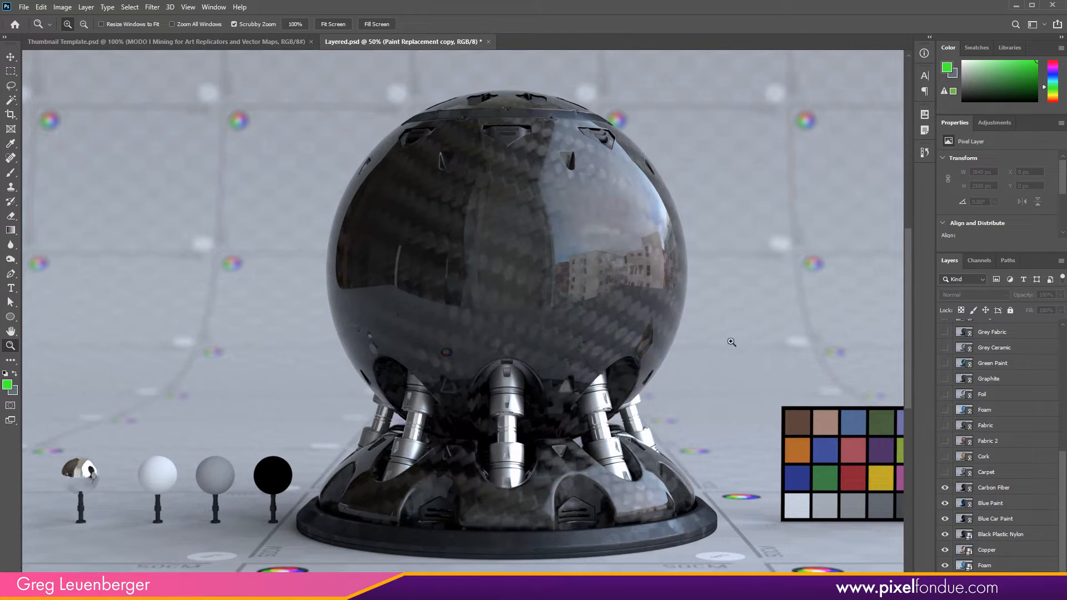
# Show the Carpet layer and examine the patterned carpet weave on the sphere, starting at 100%
pyautogui.click(945, 472)
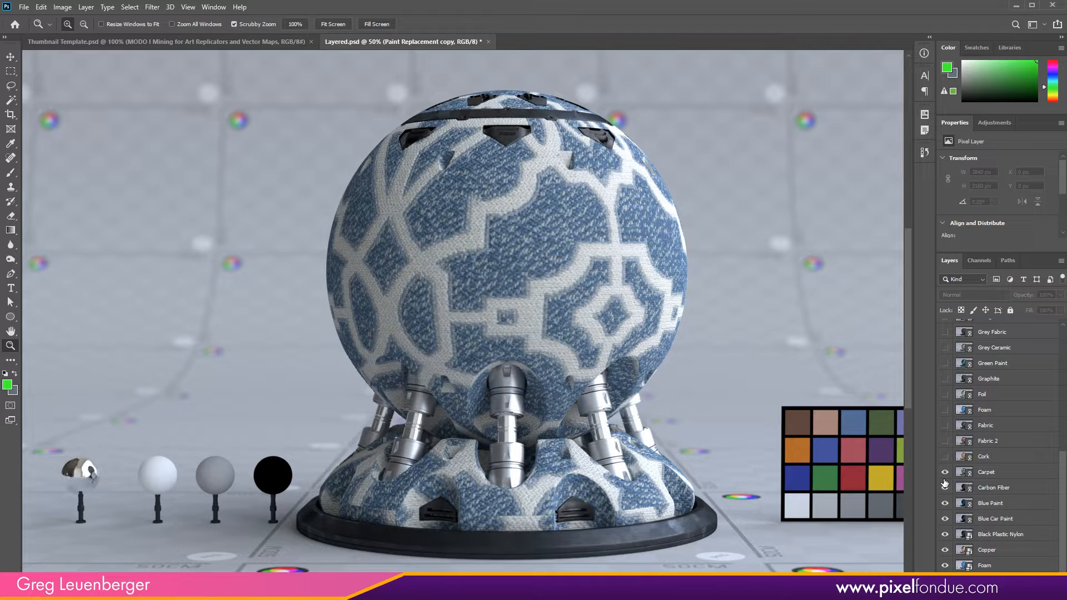
pyautogui.doubleClick(11, 347)
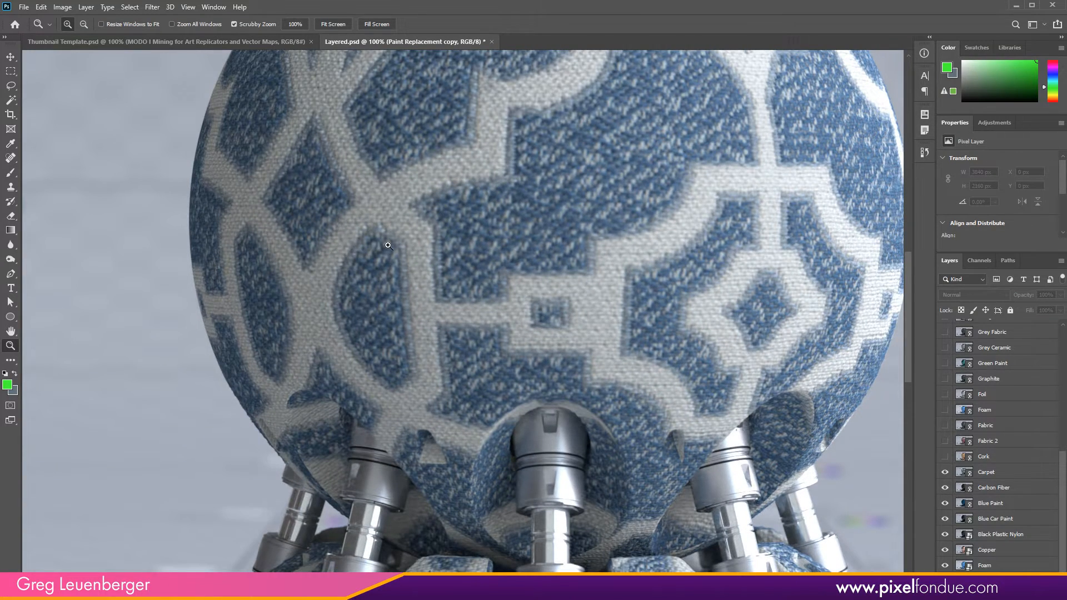
pyautogui.moveTo(388, 245); pyautogui.dragTo(359, 255)
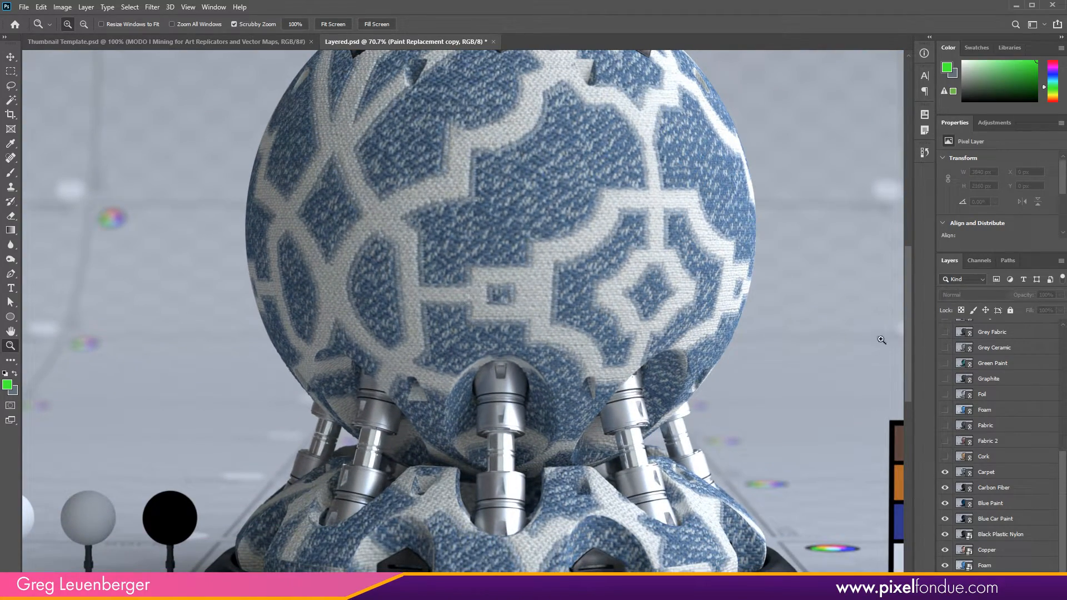
pyautogui.moveTo(911, 339); pyautogui.dragTo(909, 316)
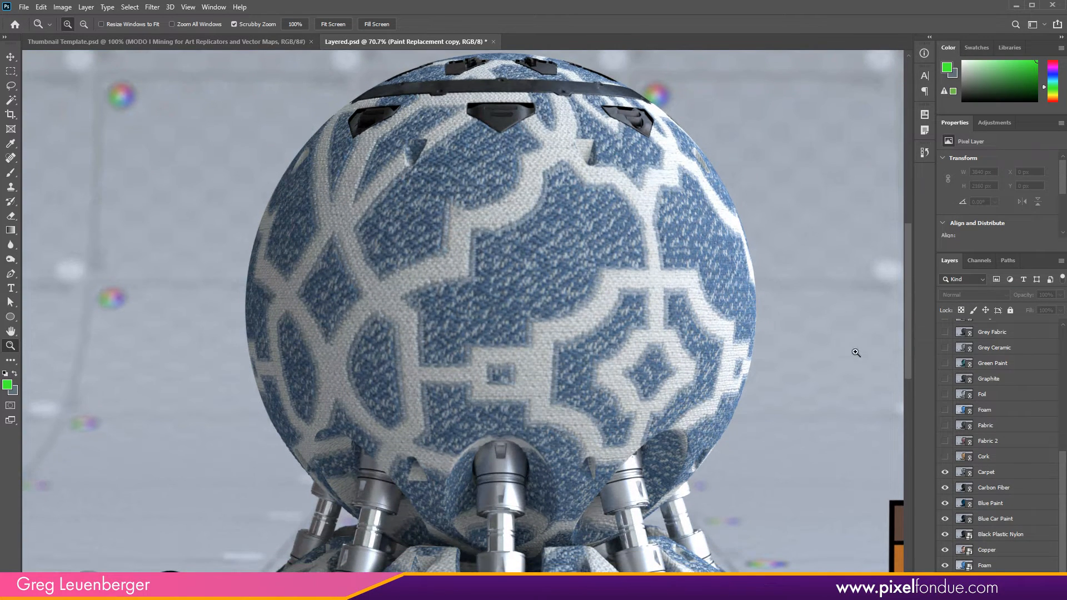
# Show the Cork and Fabric 2 layers, and examine the plaid fabric's weave up close along the sphere's edge
pyautogui.click(945, 457)
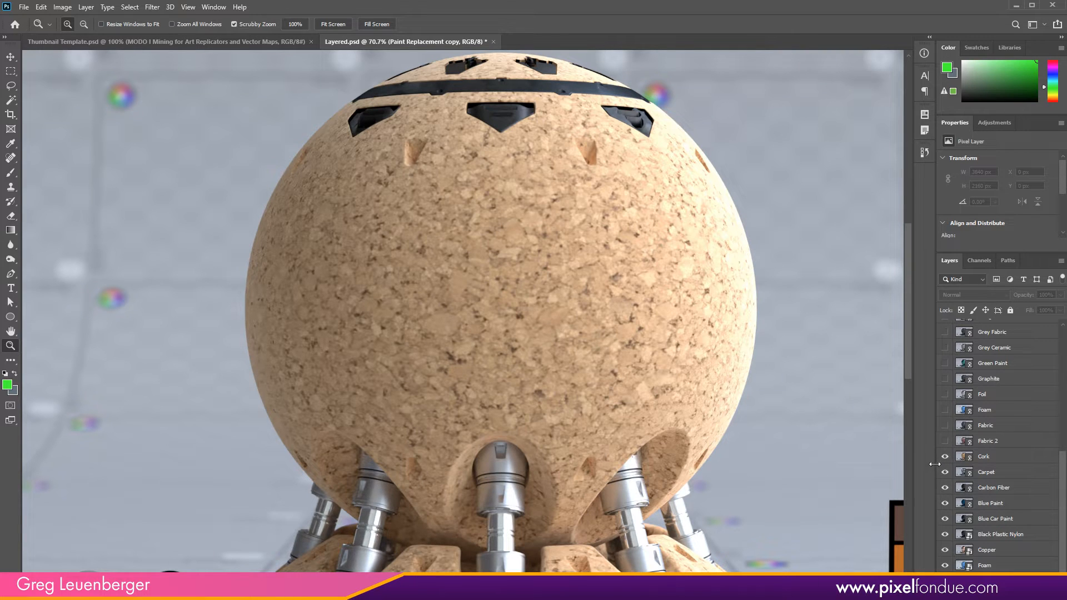
pyautogui.click(946, 441)
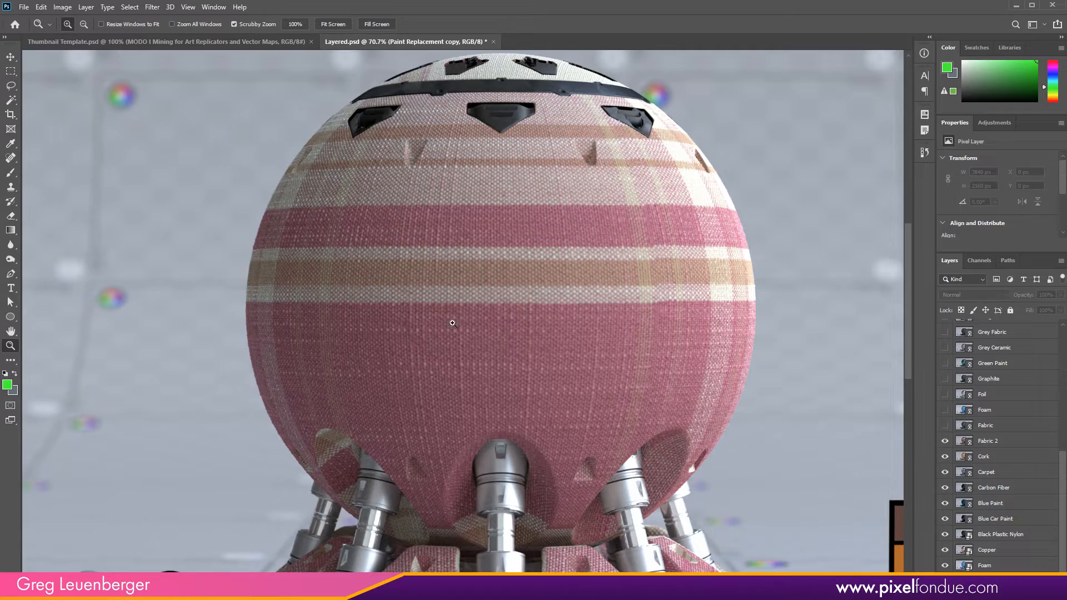
pyautogui.moveTo(452, 323); pyautogui.dragTo(478, 315)
pyautogui.moveTo(76, 351)
pyautogui.mouseDown()
pyautogui.moveTo(111, 347)
pyautogui.moveTo(117, 375)
pyautogui.moveTo(128, 344)
pyautogui.moveTo(73, 366)
pyautogui.mouseUp()
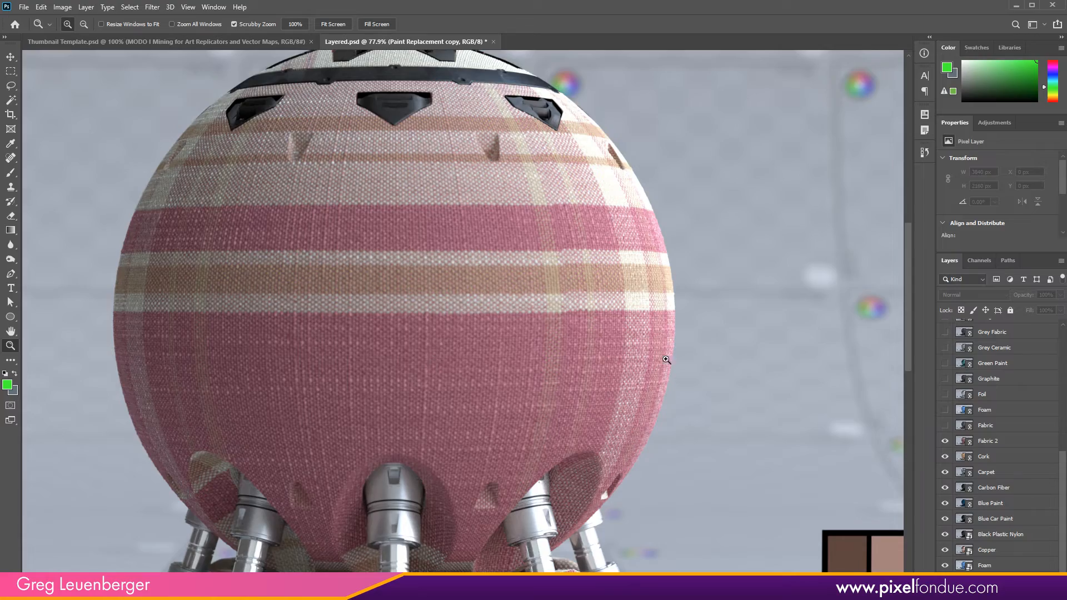
pyautogui.moveTo(667, 361); pyautogui.dragTo(220, 296)
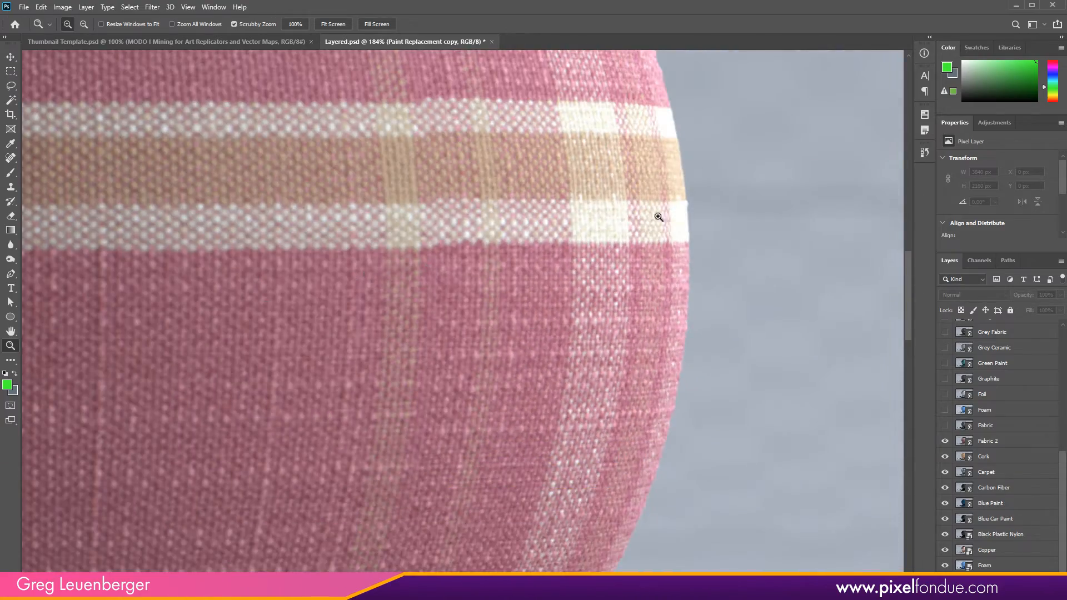
pyautogui.moveTo(692, 186); pyautogui.dragTo(243, 188)
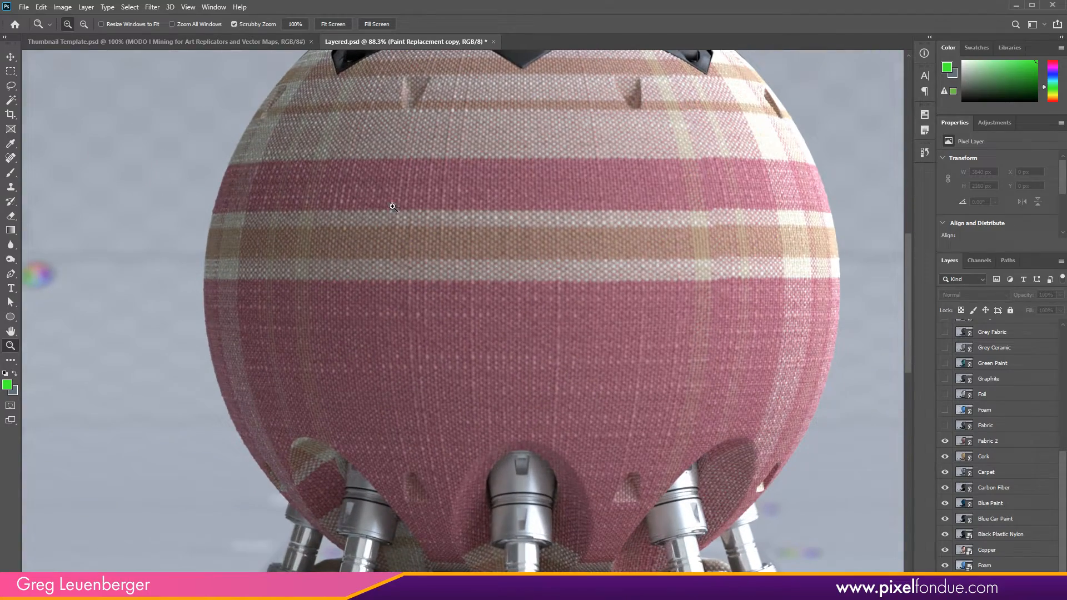
# Show the Fabric layer and examine its coarse weave on the shaderball's base, legs and sphere
pyautogui.click(945, 425)
pyautogui.moveTo(220, 375)
pyautogui.mouseDown()
pyautogui.moveTo(222, 365)
pyautogui.moveTo(269, 362)
pyautogui.moveTo(208, 385)
pyautogui.mouseUp()
pyautogui.moveTo(909, 367); pyautogui.dragTo(908, 423)
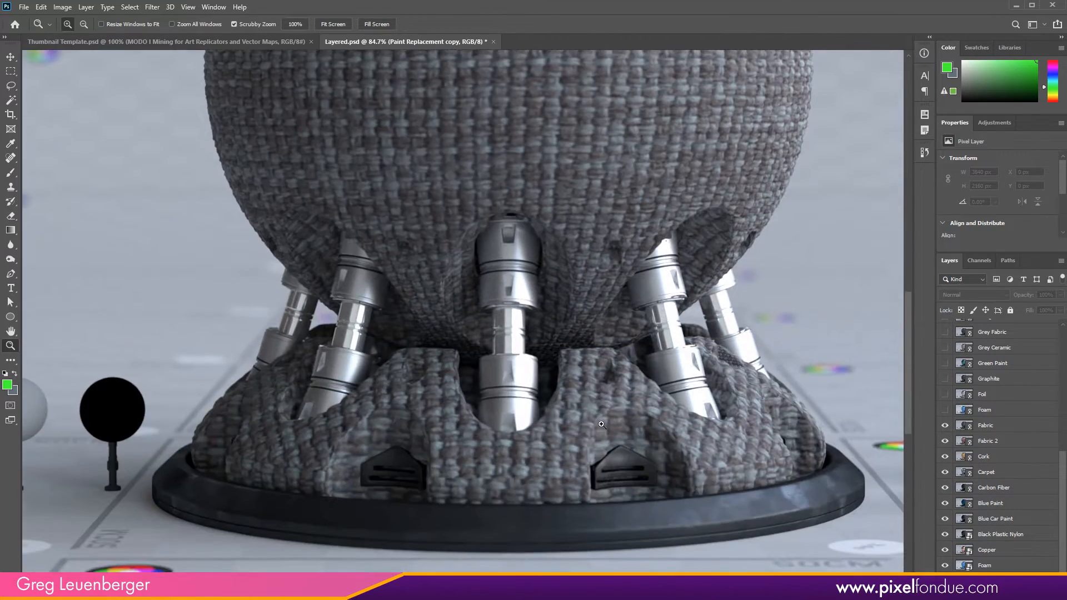
pyautogui.moveTo(219, 414); pyautogui.dragTo(264, 408)
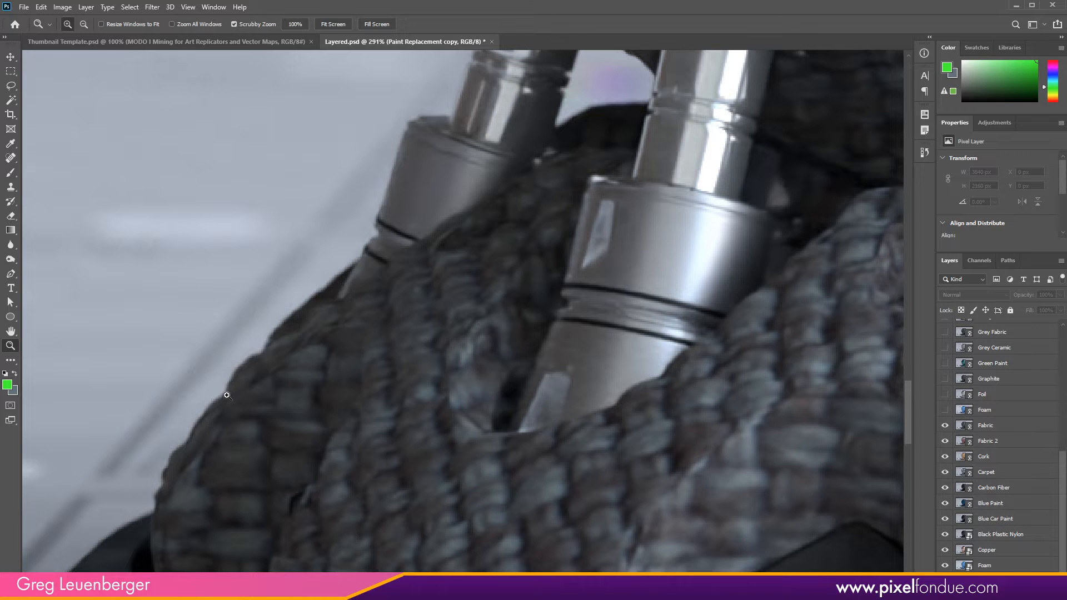
pyautogui.moveTo(576, 379); pyautogui.dragTo(497, 407)
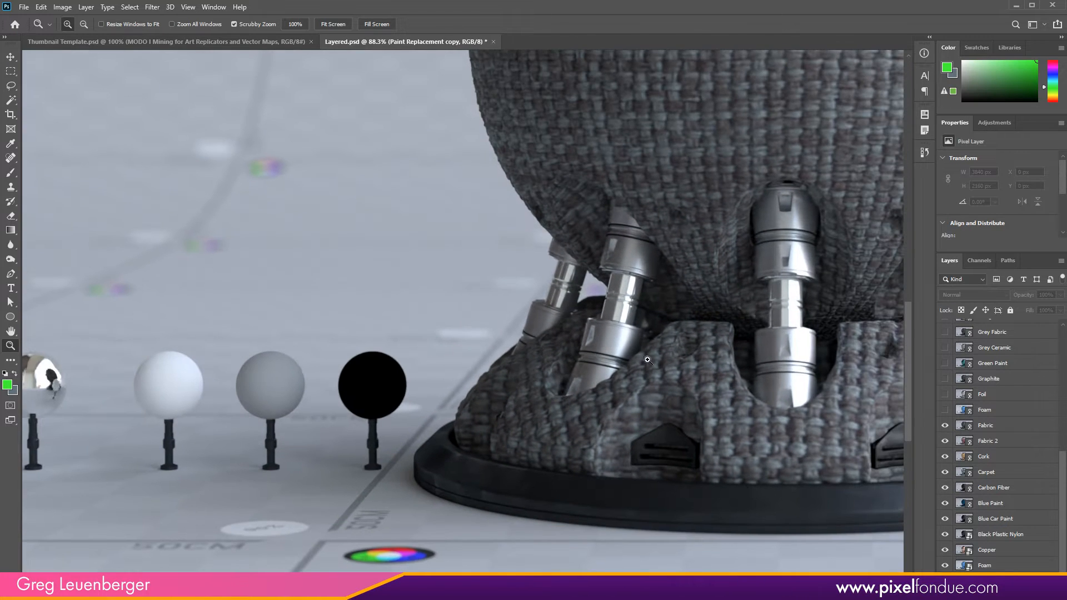
pyautogui.moveTo(907, 370); pyautogui.dragTo(910, 303)
pyautogui.moveTo(789, 318); pyautogui.dragTo(507, 406)
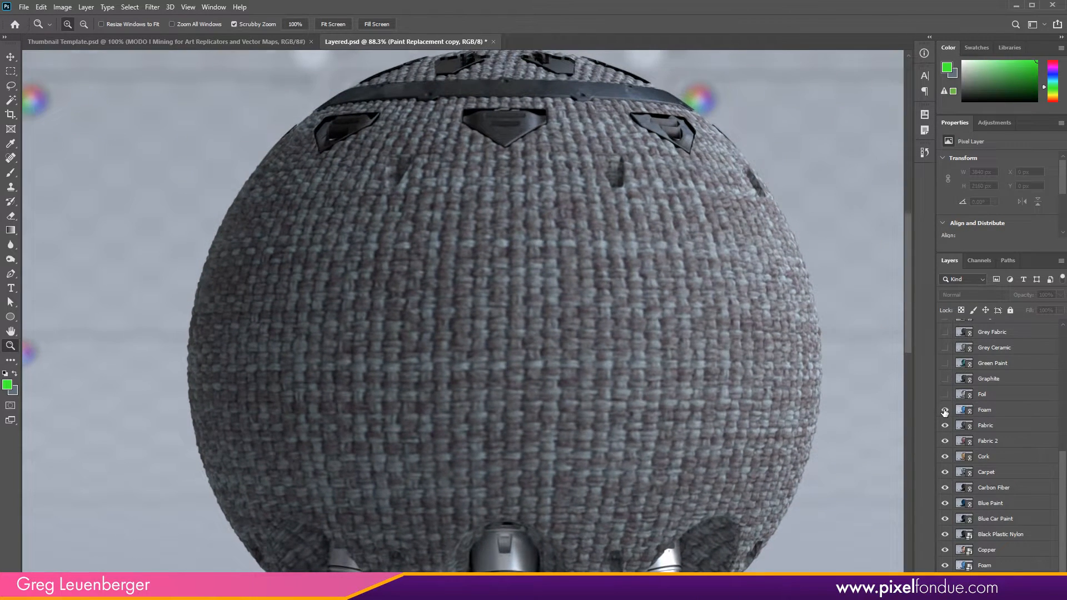
# Show the upper Foam layer and the Foil layer, and view the crinkled foil shaderball at 66.7%
pyautogui.click(945, 410)
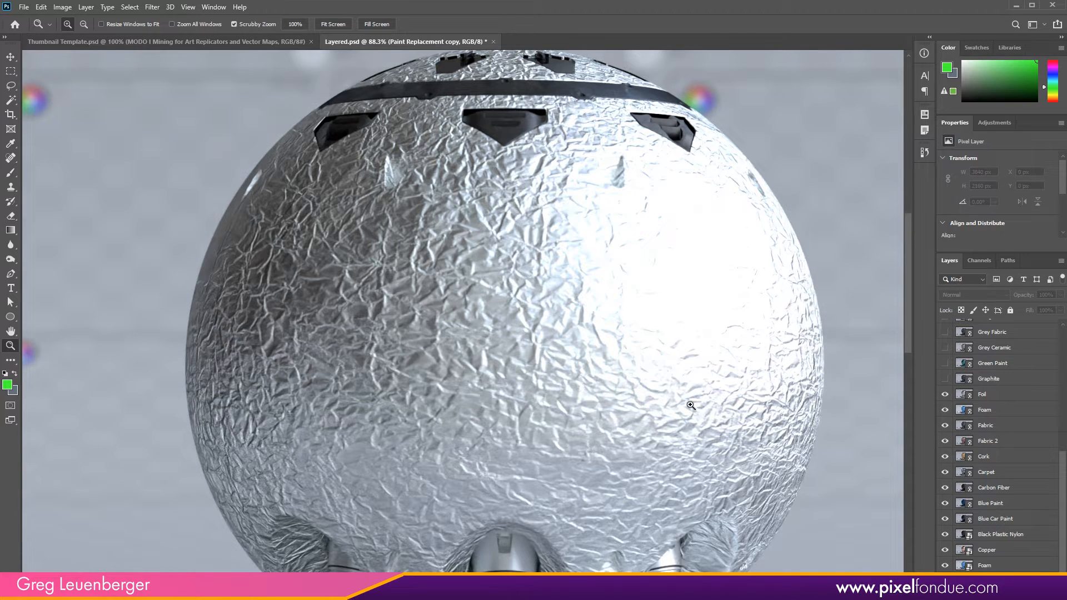
pyautogui.hotkey('ctrl', '-')
pyautogui.hotkey('ctrl', '-')
pyautogui.moveTo(478, 430); pyautogui.dragTo(485, 360)
pyautogui.click(485, 356)
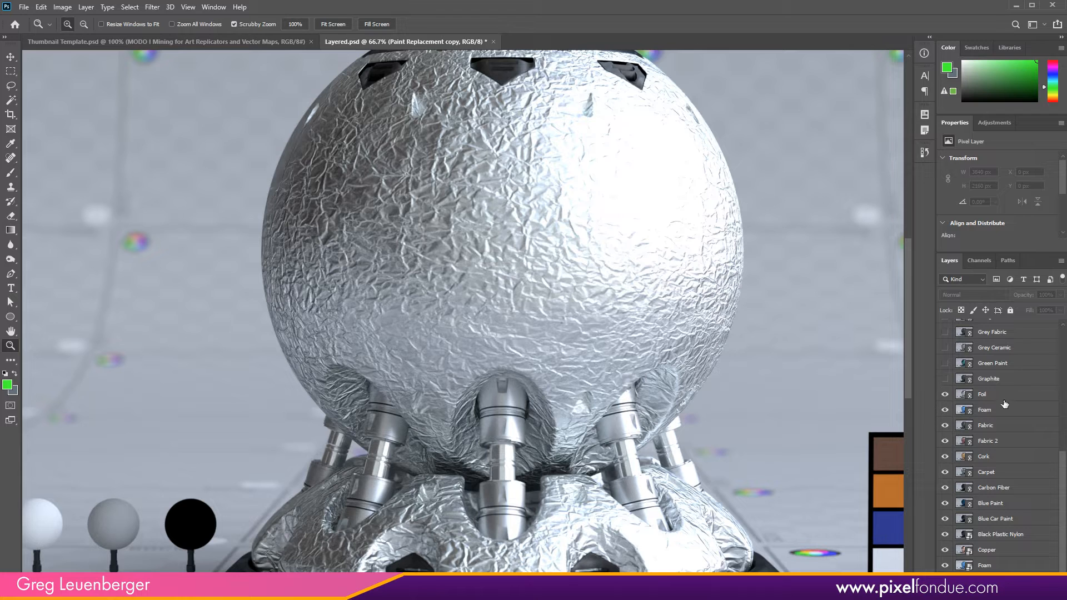
# Show the Graphite layer and view its whole shaderball at 50%
pyautogui.scroll(3, 1062, 473)
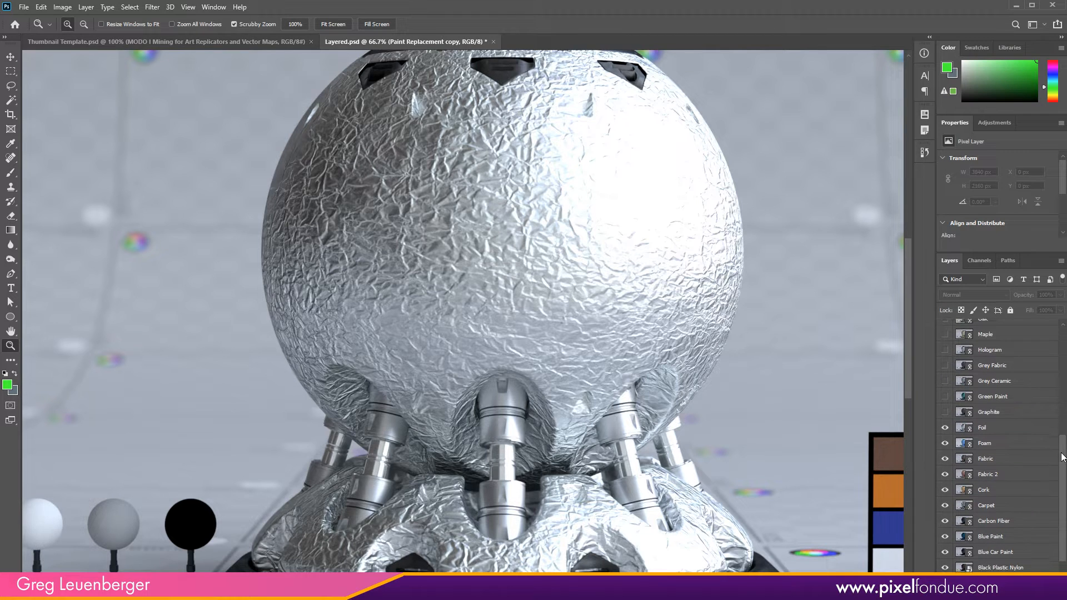
pyautogui.scroll(-1, 1057, 459)
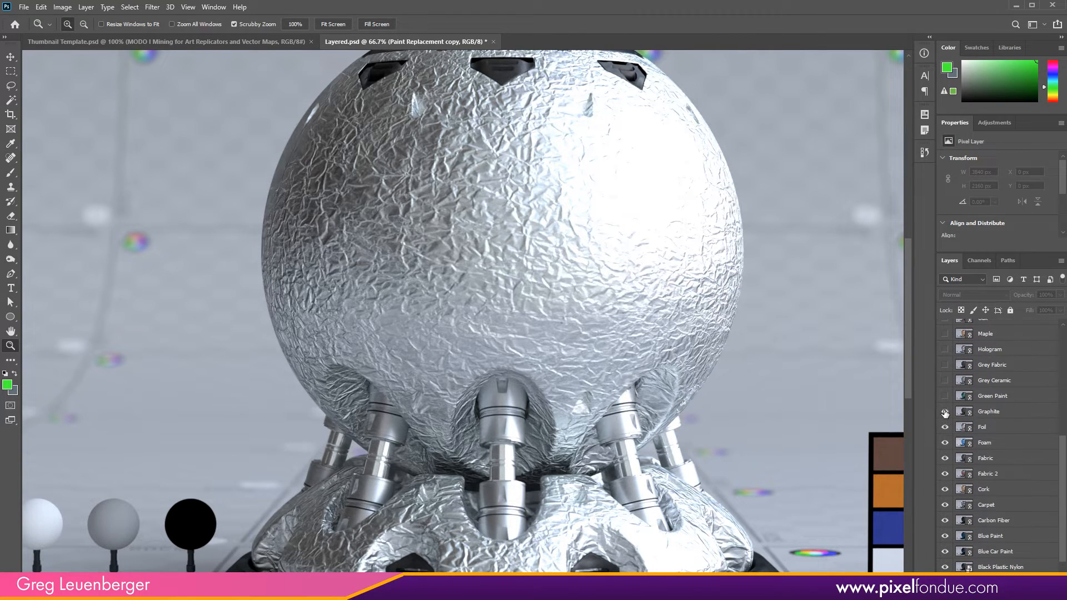
pyautogui.click(945, 411)
pyautogui.keyDown('alt'); pyautogui.click(692, 309); pyautogui.keyUp('alt')
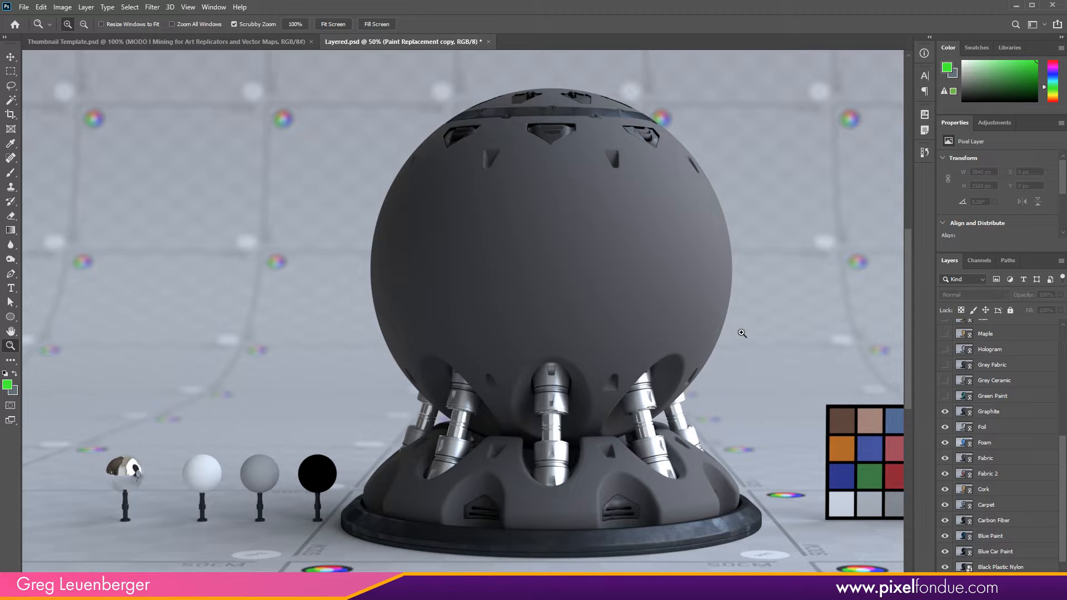
pyautogui.moveTo(910, 333); pyautogui.dragTo(852, 338)
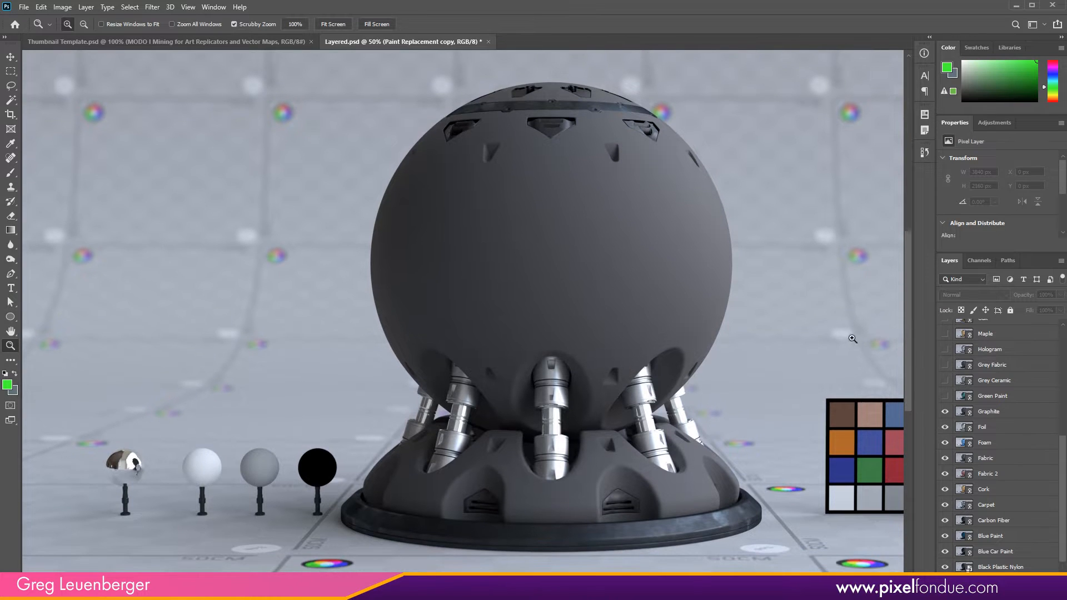
pyautogui.moveTo(691, 312); pyautogui.dragTo(675, 324)
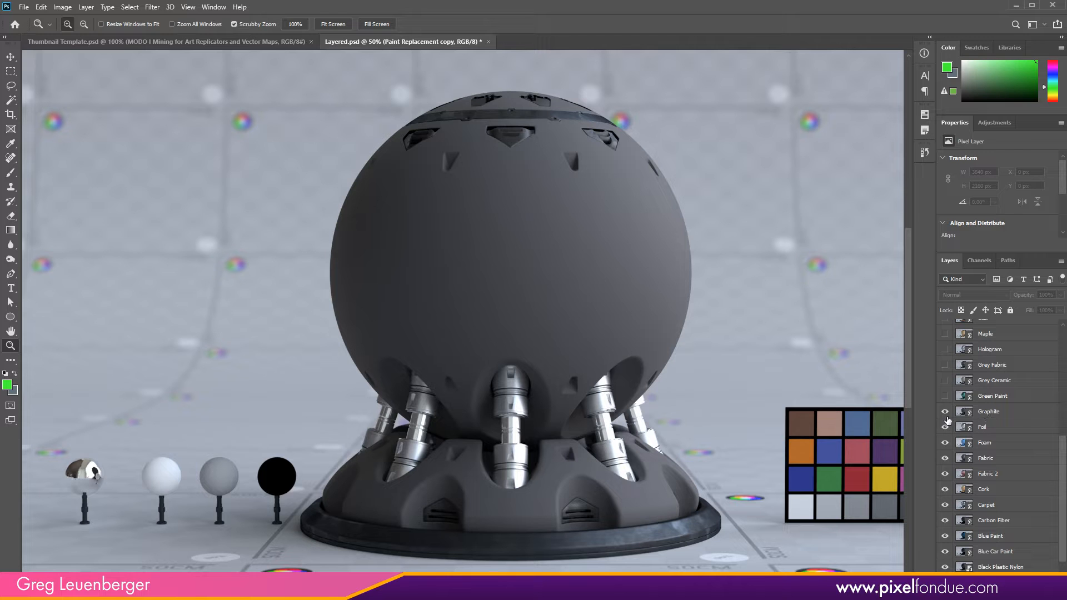
# Show the Green Paint layer and examine the speckled paint on the sphere up close
pyautogui.click(945, 396)
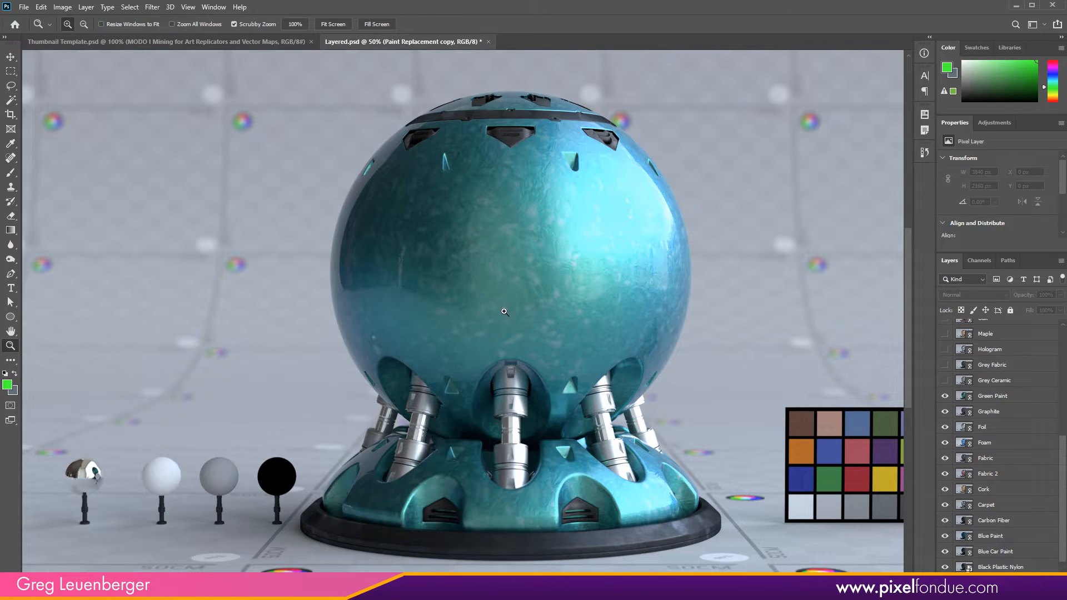
pyautogui.moveTo(527, 272); pyautogui.dragTo(486, 250)
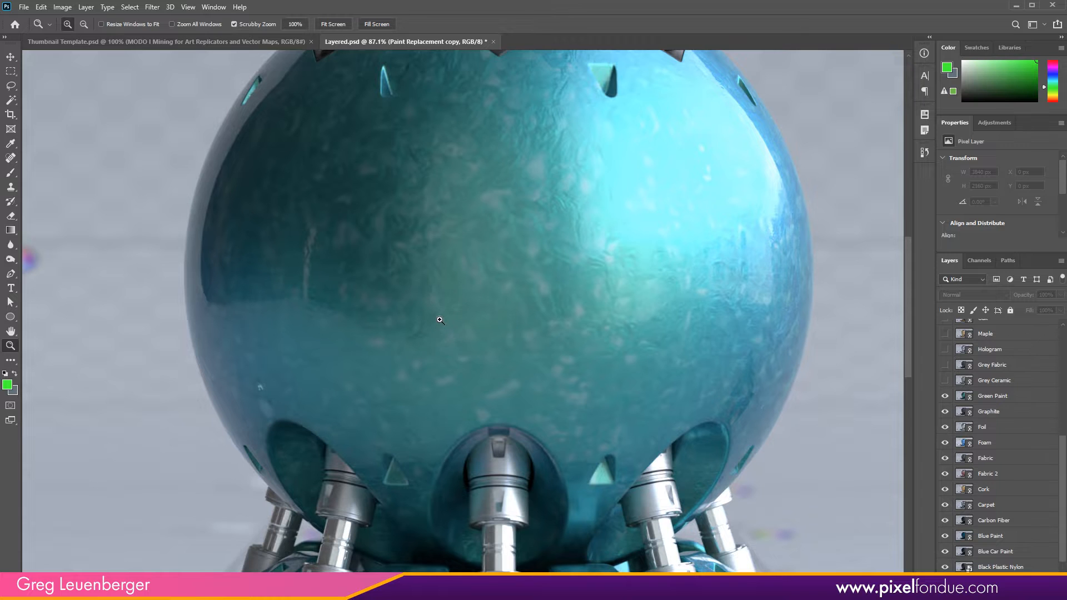
pyautogui.moveTo(441, 320); pyautogui.dragTo(423, 325)
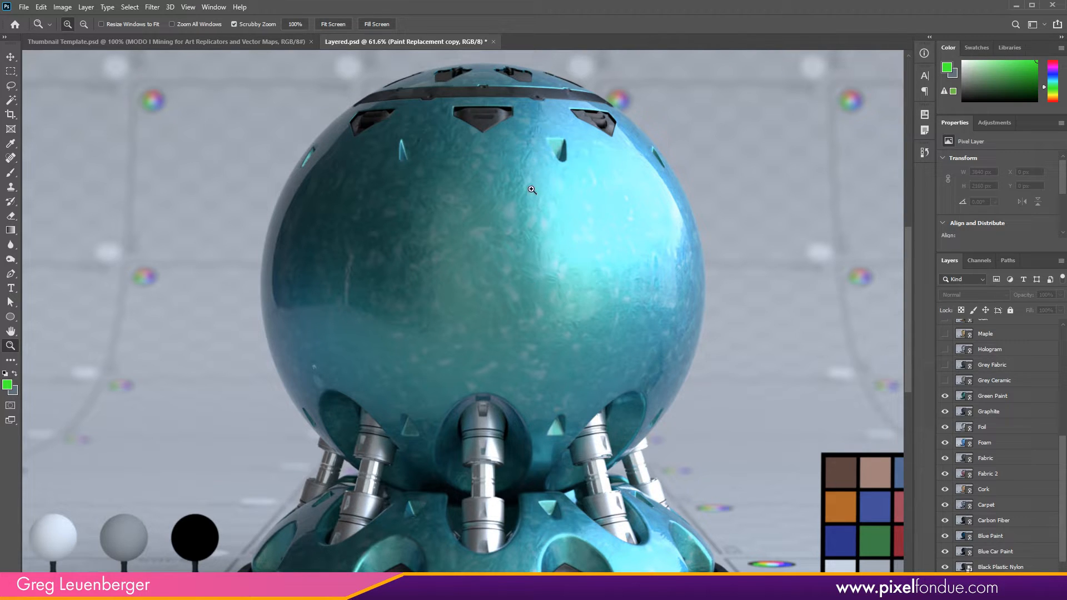
# Show the Grey Ceramic and Grey Fabric layers, and examine the grey fabric on the shaderball's sphere and base
pyautogui.click(945, 381)
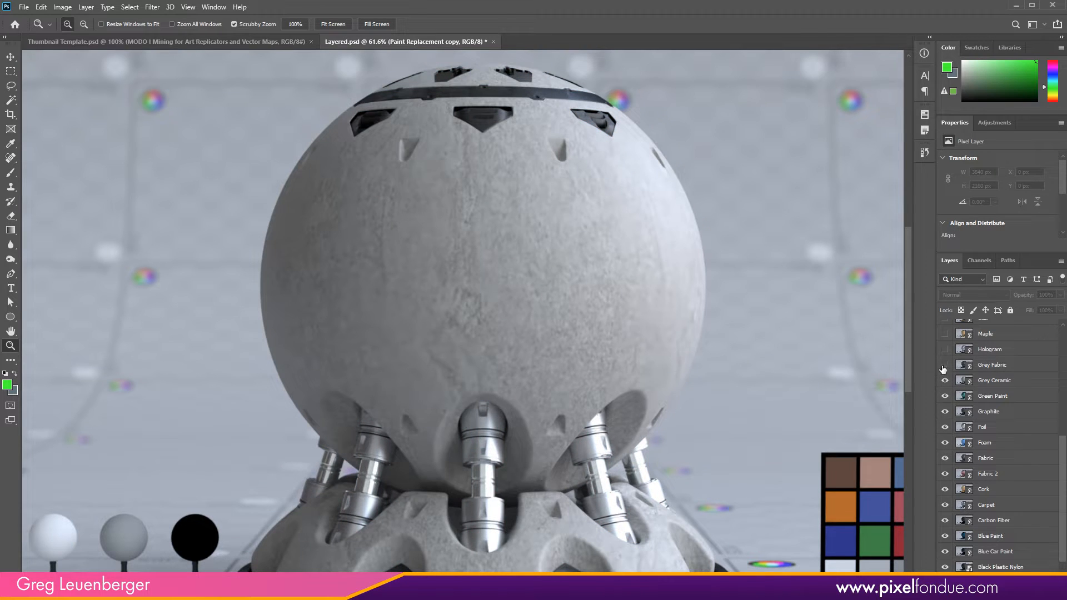
pyautogui.click(945, 366)
pyautogui.moveTo(422, 278)
pyautogui.mouseDown()
pyautogui.moveTo(472, 274)
pyautogui.moveTo(420, 293)
pyautogui.mouseUp()
pyautogui.moveTo(373, 521); pyautogui.dragTo(429, 510)
pyautogui.moveTo(117, 402); pyautogui.dragTo(92, 401)
pyautogui.moveTo(90, 135); pyautogui.dragTo(96, 178)
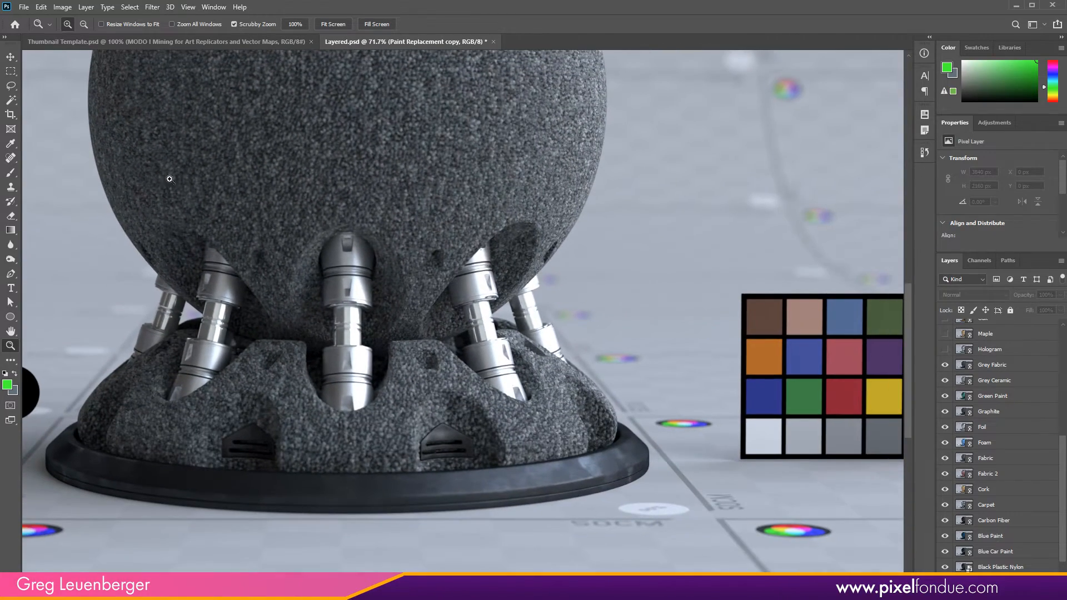
# Show the Hologram and Maple layers, and examine each material on the shaderball's sphere
pyautogui.click(946, 350)
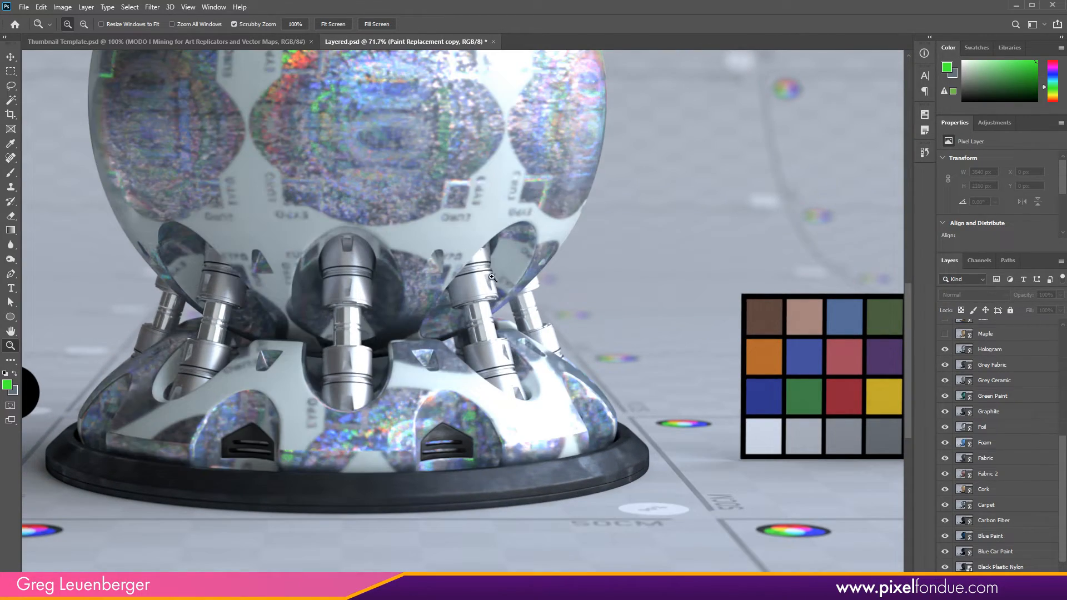
pyautogui.moveTo(447, 209); pyautogui.dragTo(547, 335)
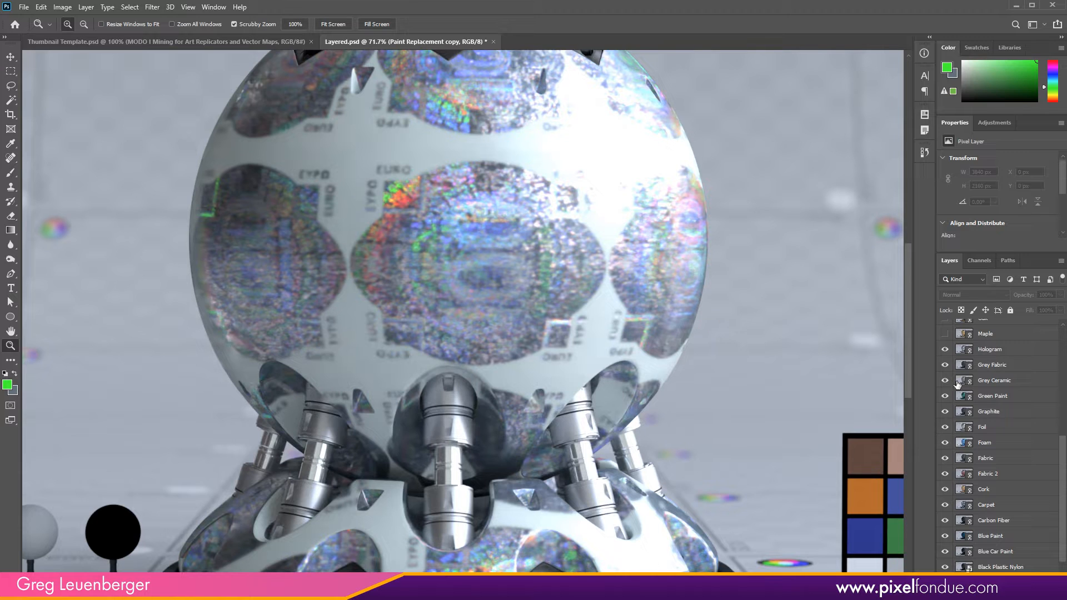
pyautogui.scroll(3, 976, 455)
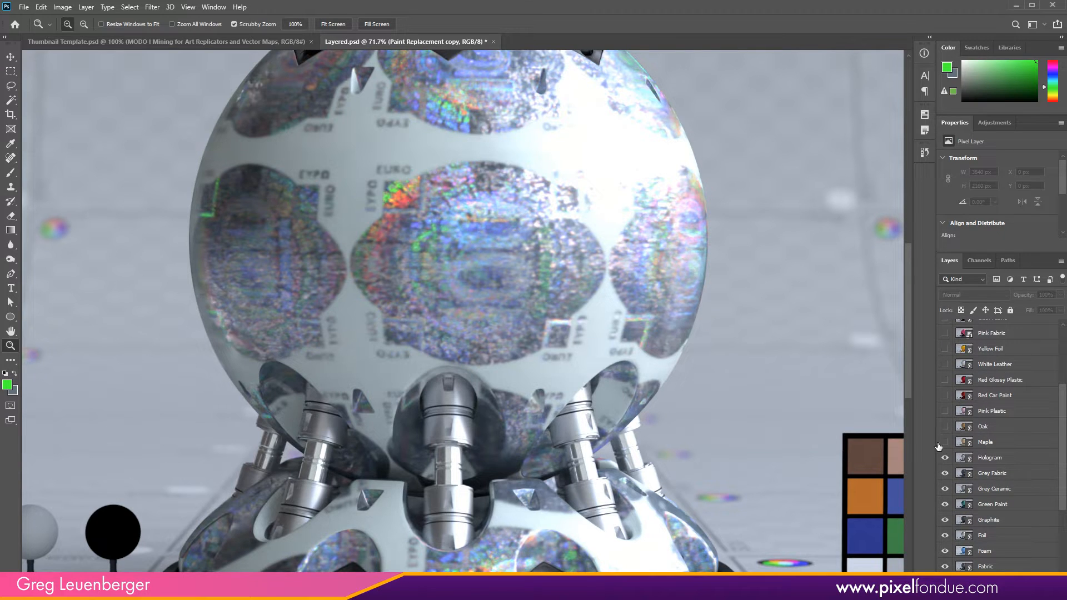
pyautogui.click(945, 442)
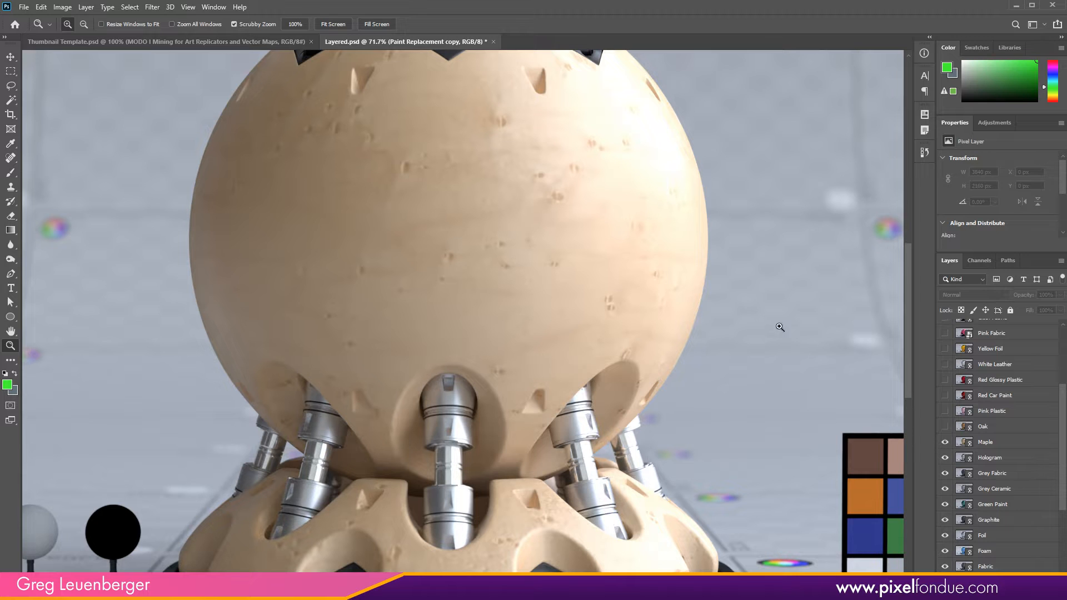
pyautogui.scroll(2, 710, 335)
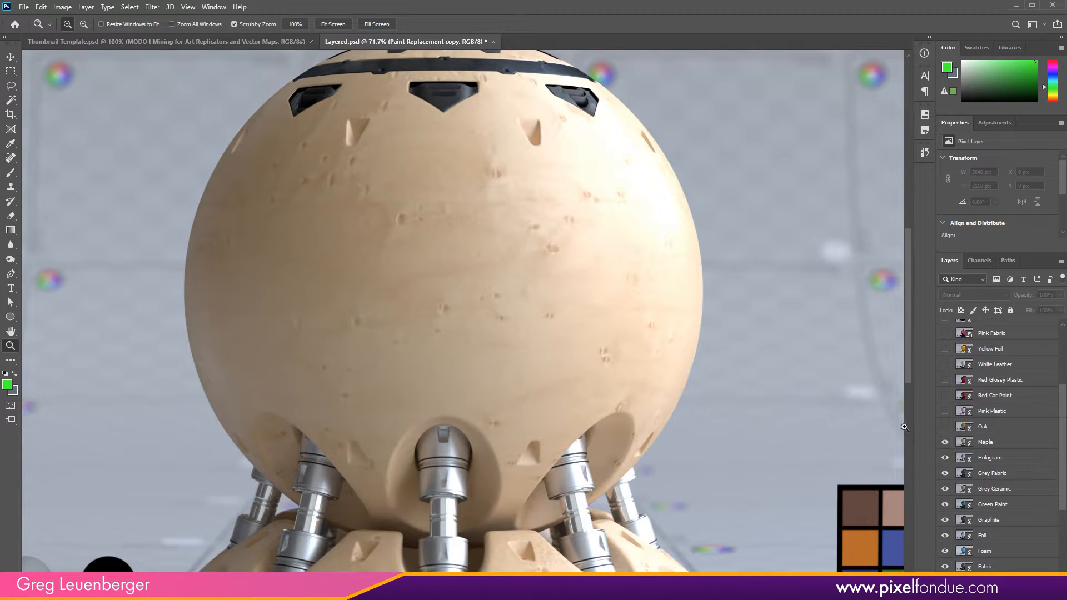
# Show the Oak layer to view its wood grain on the sphere, and show the Pink Plastic layer
pyautogui.click(944, 427)
pyautogui.moveTo(722, 356)
pyautogui.mouseDown()
pyautogui.moveTo(766, 367)
pyautogui.moveTo(788, 263)
pyautogui.moveTo(703, 360)
pyautogui.mouseUp()
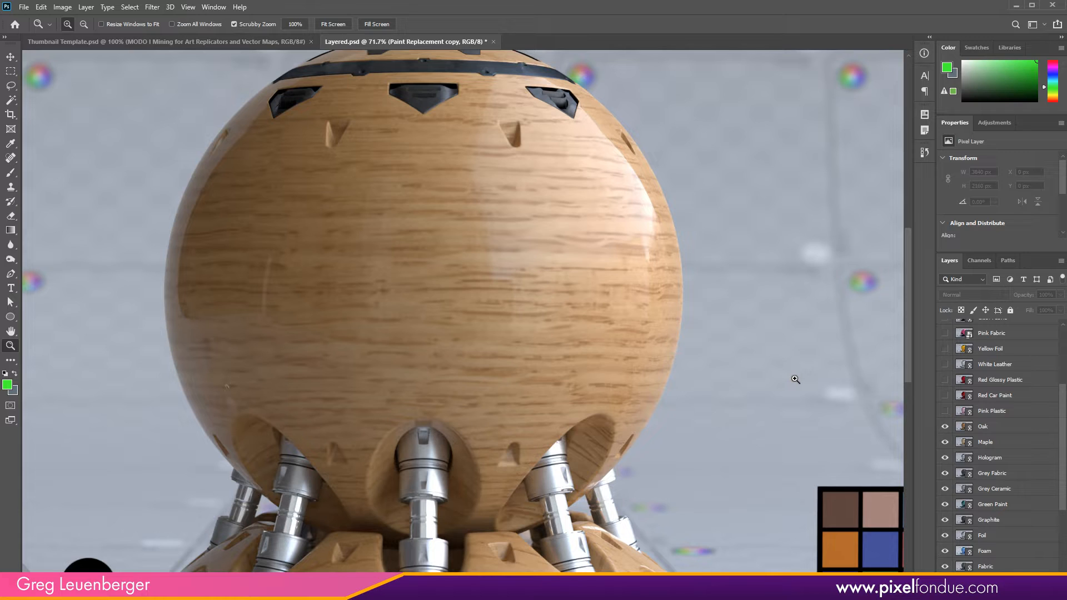
pyautogui.click(945, 411)
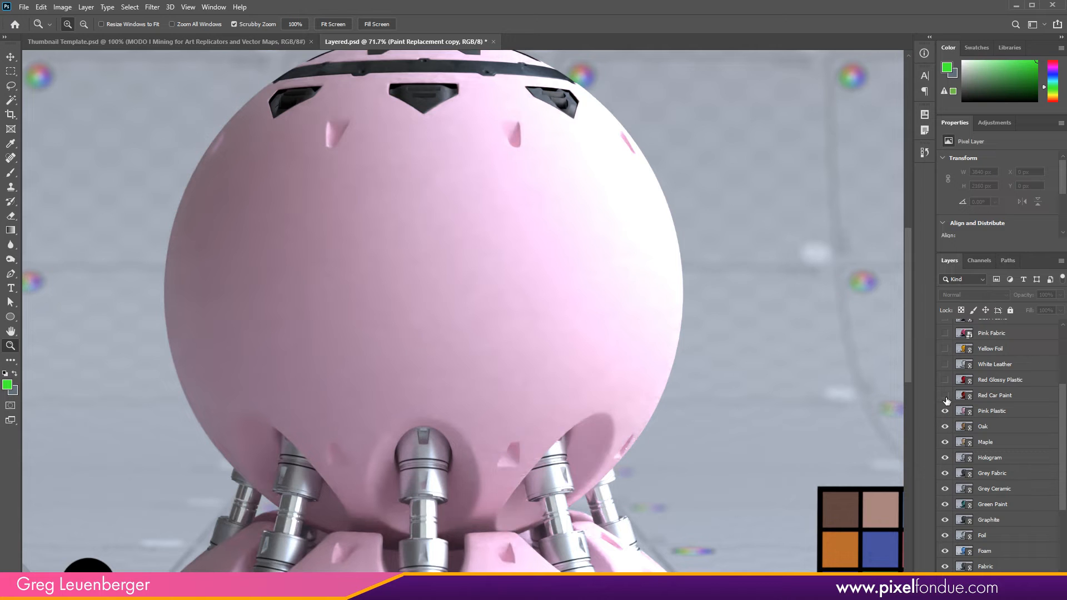
# Show the Red Car Paint and Red Glossy Plastic layers, and examine the glossy plastic's highlights, side surface and base up close
pyautogui.click(945, 395)
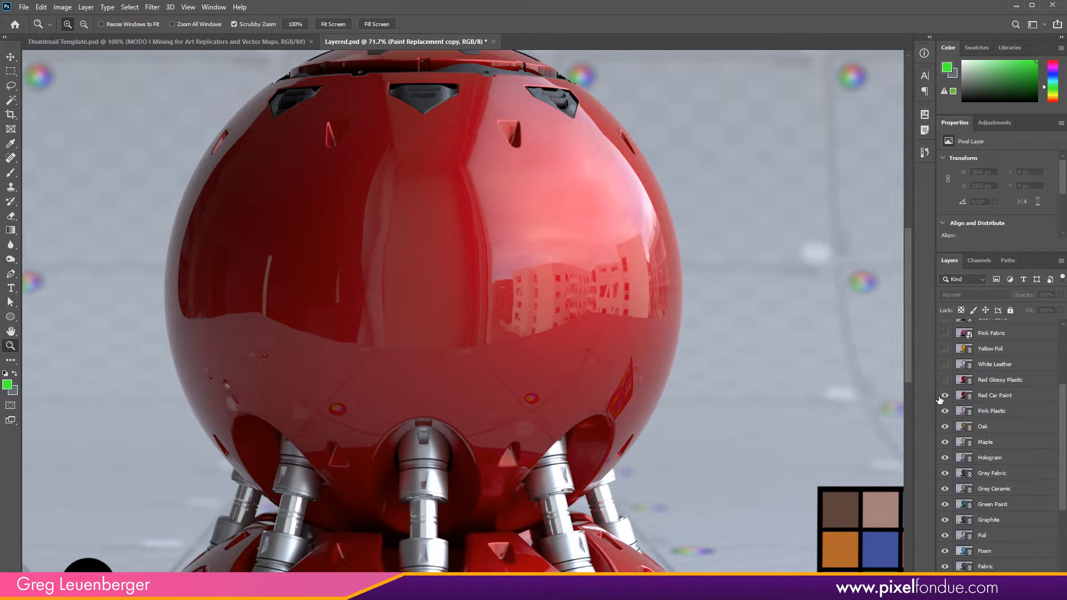
pyautogui.click(945, 380)
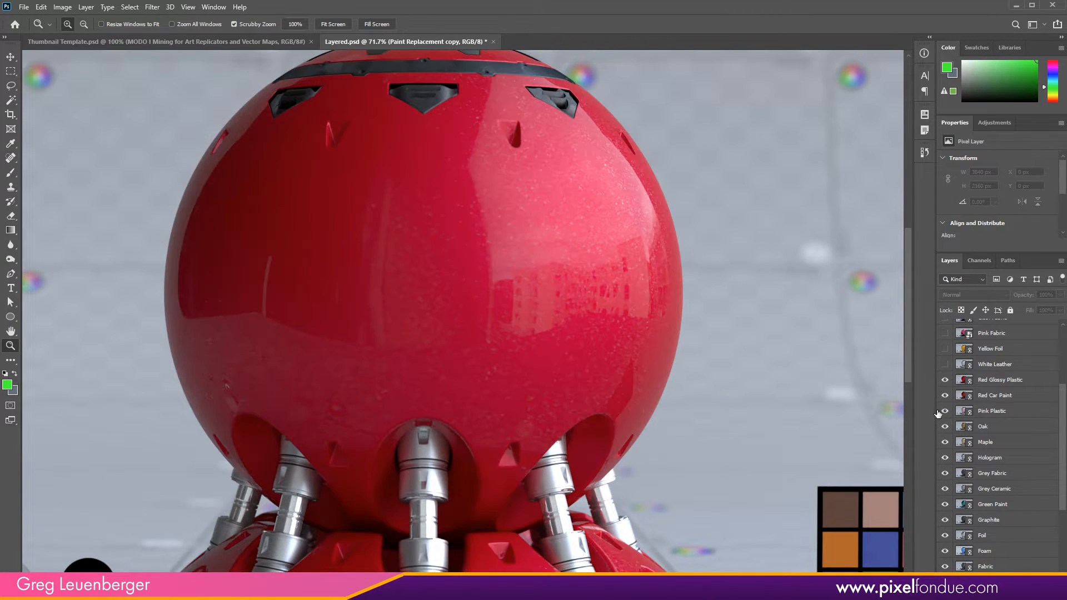
pyautogui.moveTo(584, 172); pyautogui.dragTo(622, 185)
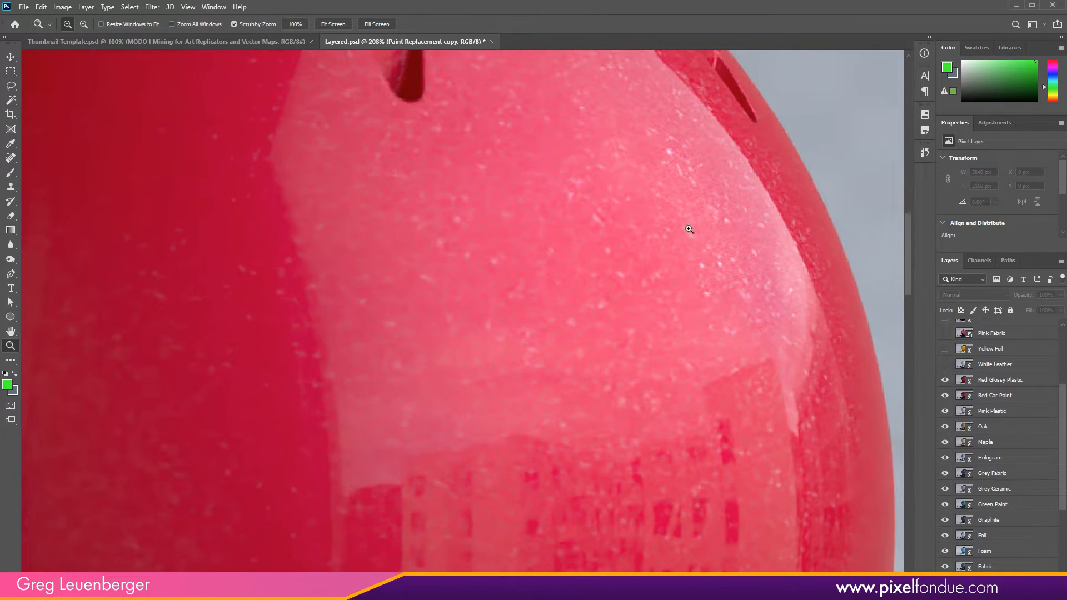
pyautogui.moveTo(573, 376); pyautogui.dragTo(552, 332)
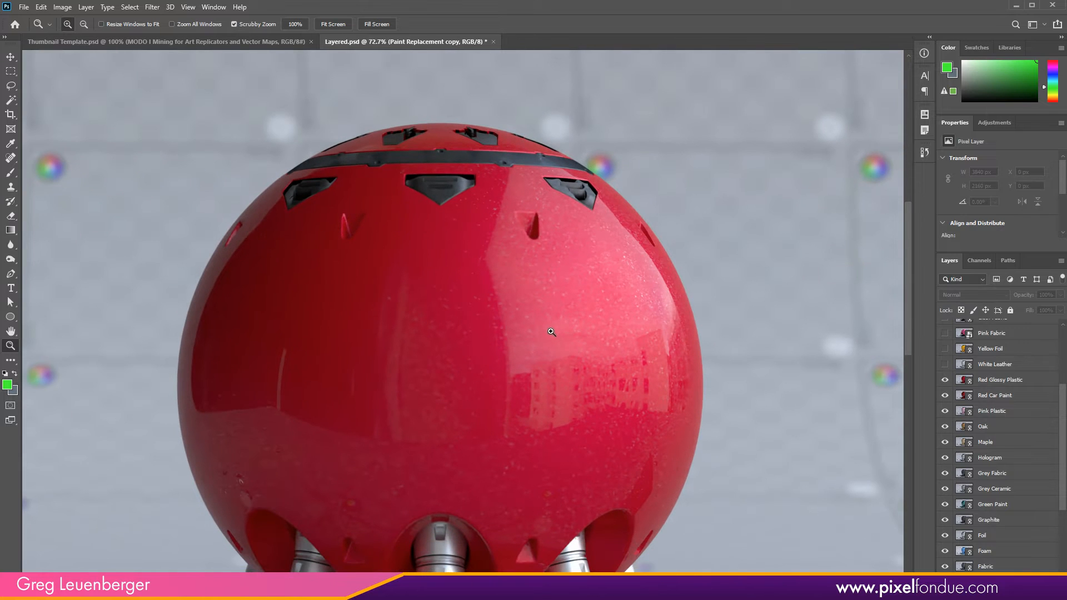
pyautogui.moveTo(265, 452); pyautogui.dragTo(270, 456)
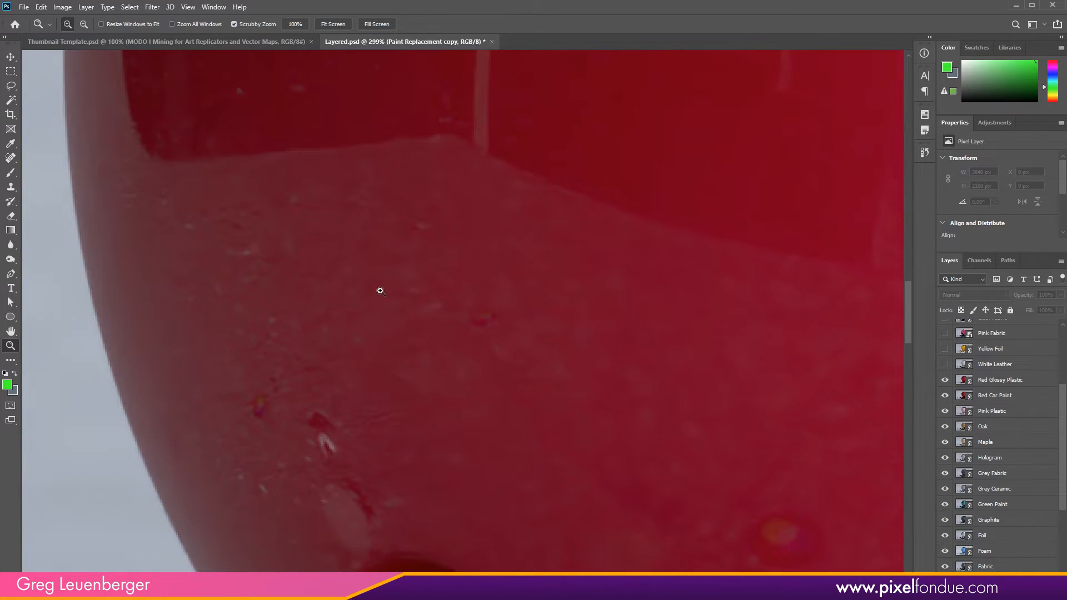
pyautogui.moveTo(381, 289); pyautogui.dragTo(323, 313)
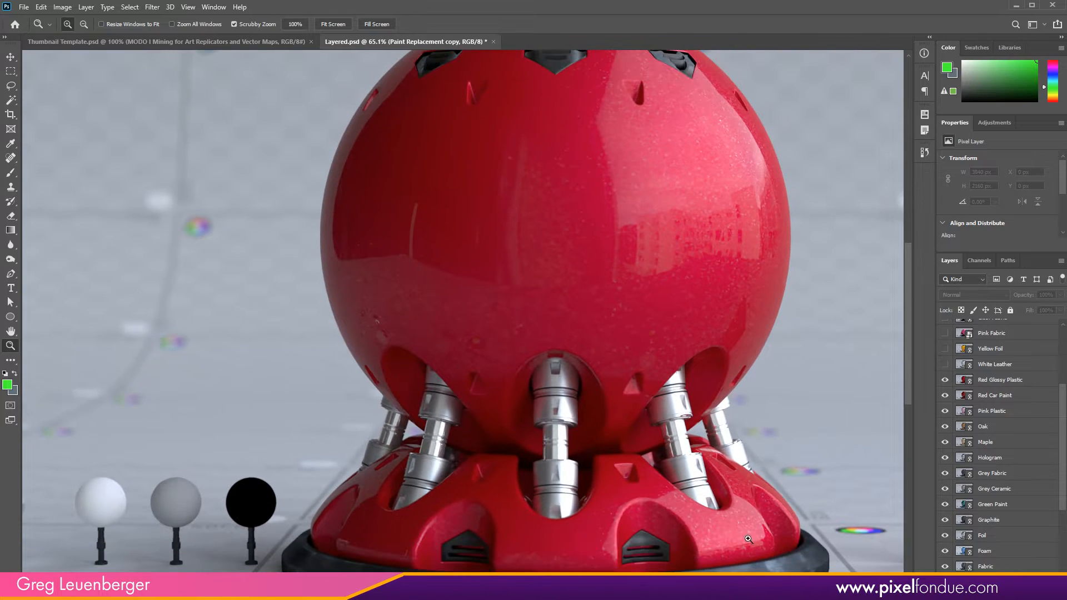
pyautogui.moveTo(757, 543)
pyautogui.mouseDown()
pyautogui.moveTo(810, 543)
pyautogui.moveTo(765, 553)
pyautogui.mouseUp()
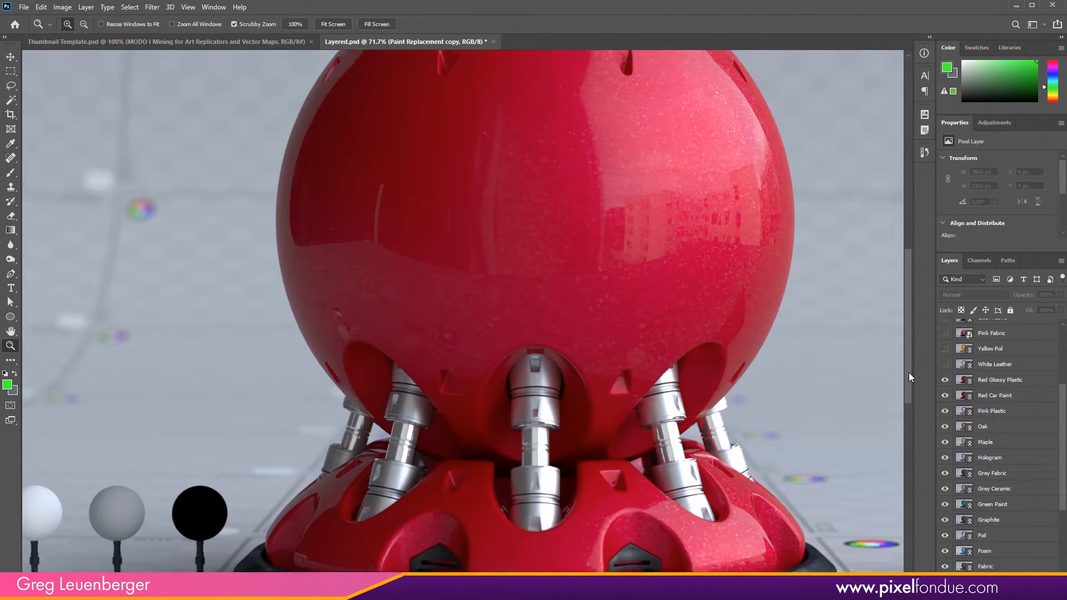
pyautogui.moveTo(739, 428); pyautogui.dragTo(654, 442)
# Show the White Leather layer, and examine the leather grain on the shaderball's base and sphere
pyautogui.click(945, 365)
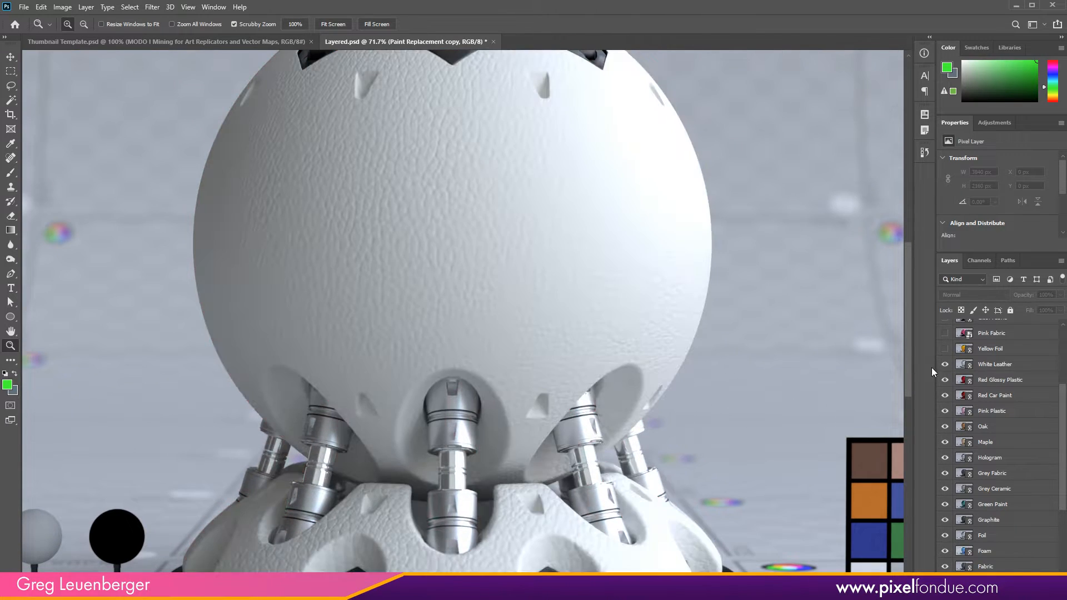
pyautogui.moveTo(203, 537); pyautogui.dragTo(257, 478)
pyautogui.moveTo(317, 458); pyautogui.dragTo(249, 499)
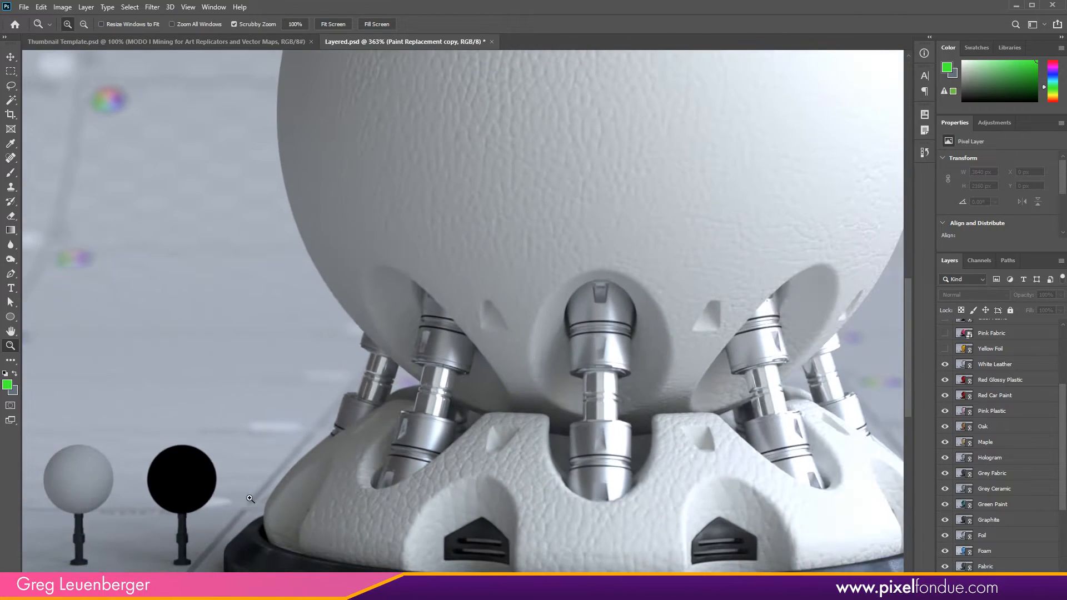
pyautogui.moveTo(457, 381); pyautogui.dragTo(417, 384)
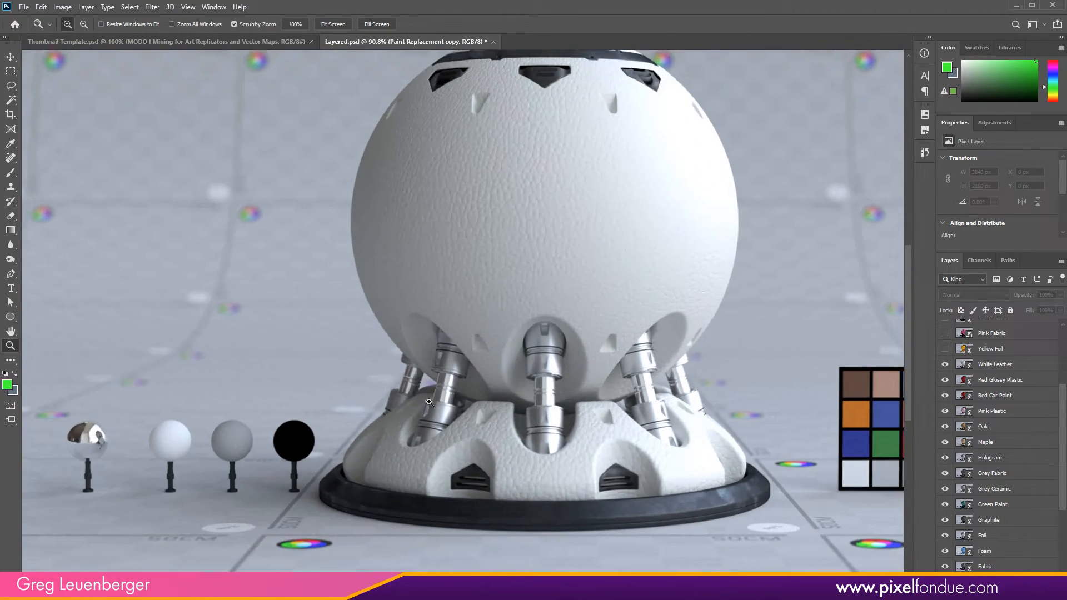
# Show the Yellow Foil and Pink Fabric layers, and view the pink cloth draped over the shaderball
pyautogui.click(945, 349)
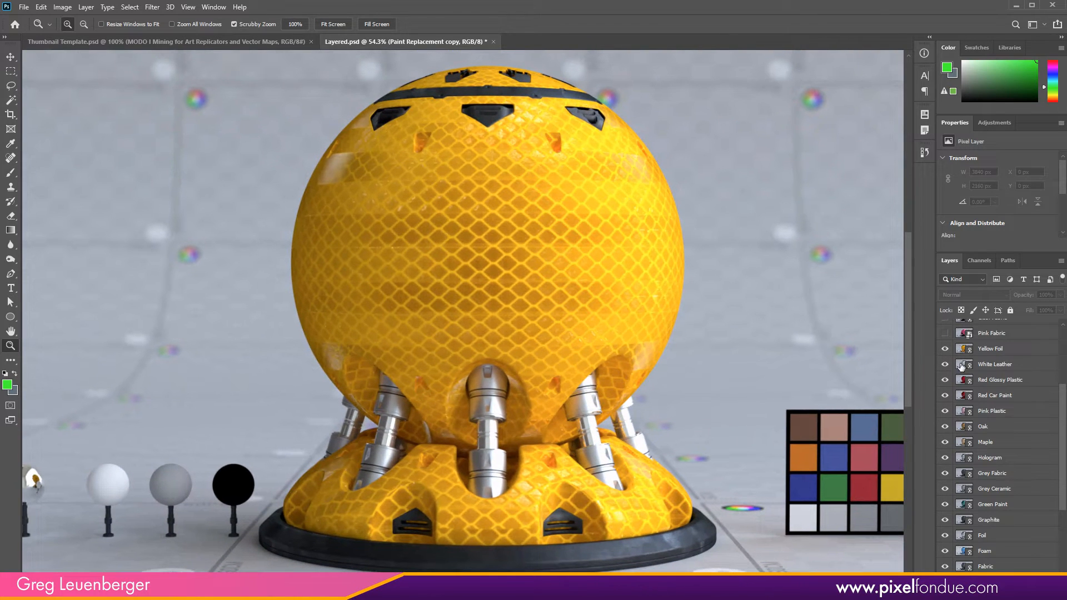
pyautogui.click(945, 333)
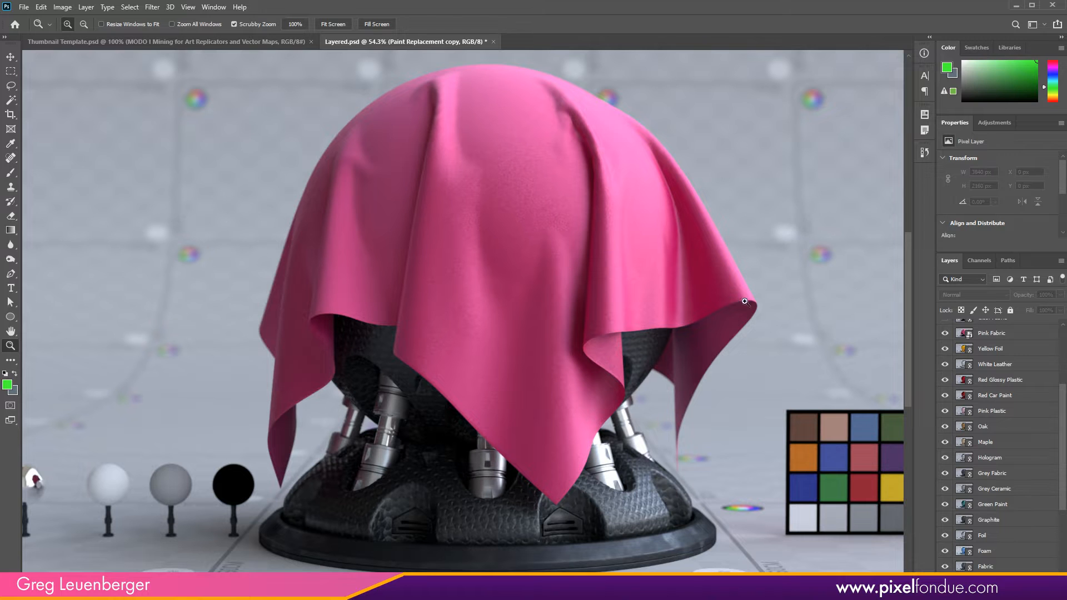
pyautogui.moveTo(678, 292)
pyautogui.mouseDown()
pyautogui.moveTo(723, 286)
pyautogui.moveTo(679, 290)
pyautogui.mouseUp()
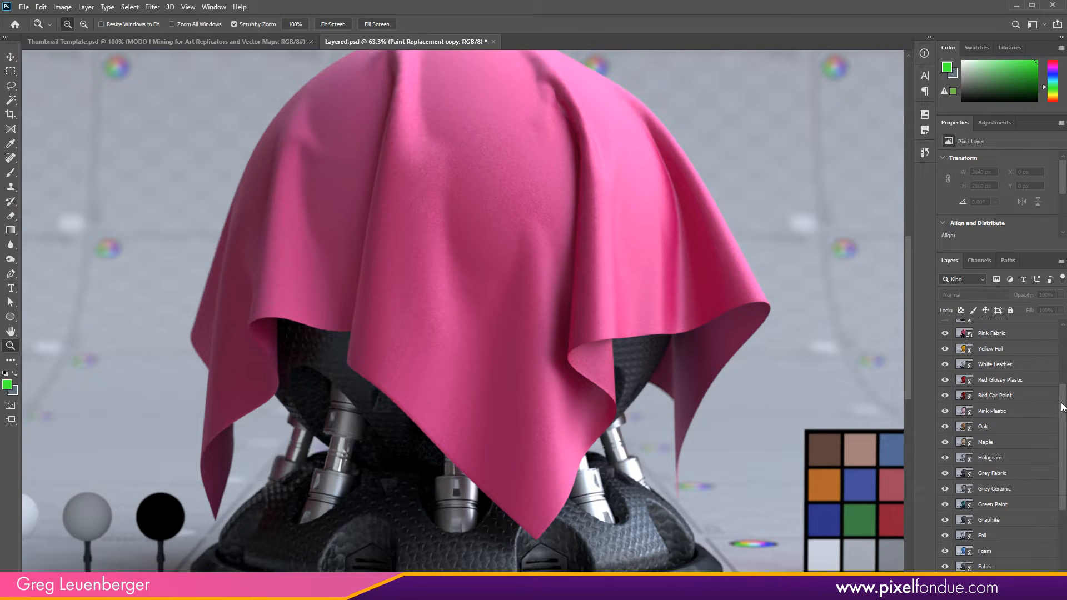
# Show the Cloth Fabric layer, and view the whole top of the draped cloth
pyautogui.scroll(4, 1059, 408)
pyautogui.click(945, 427)
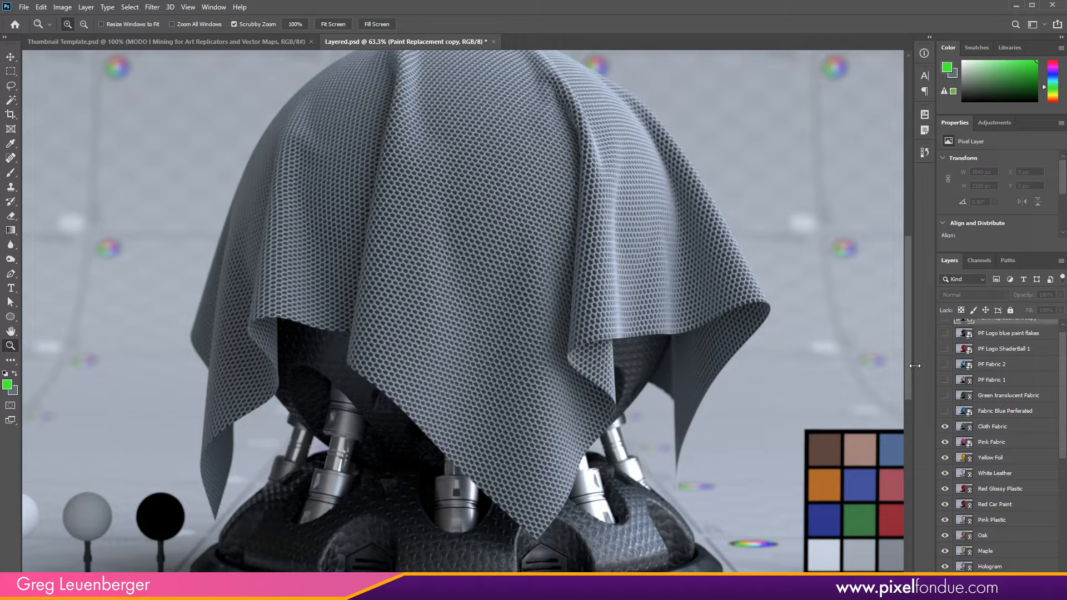
pyautogui.moveTo(908, 368); pyautogui.dragTo(910, 362)
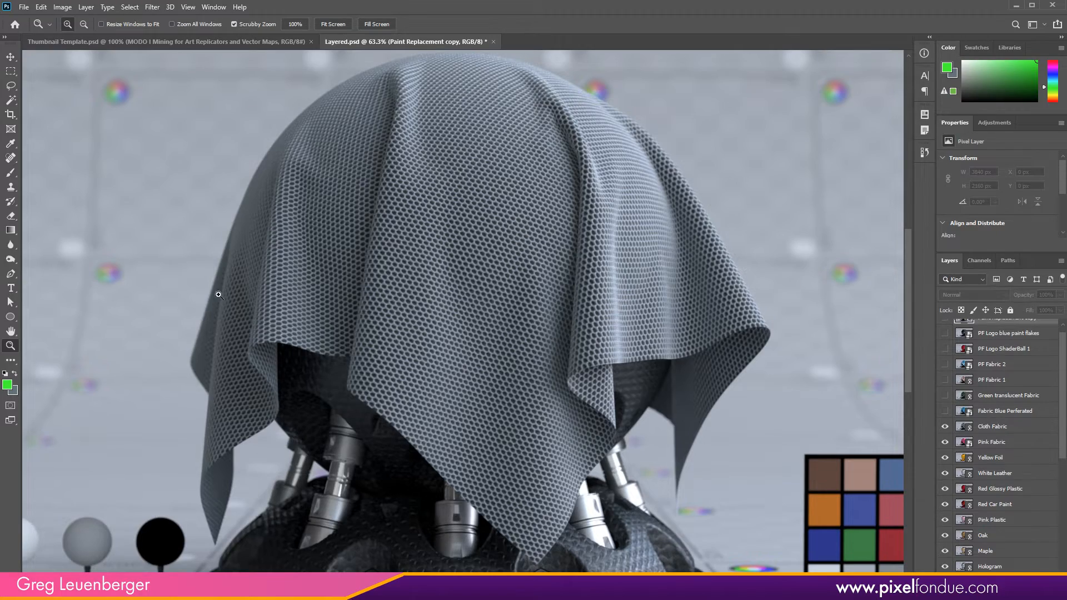
# Show the Fabric Blue Perforated layer, and examine the holes in the draped cloth at 100% and closer
pyautogui.moveTo(219, 294); pyautogui.dragTo(406, 399)
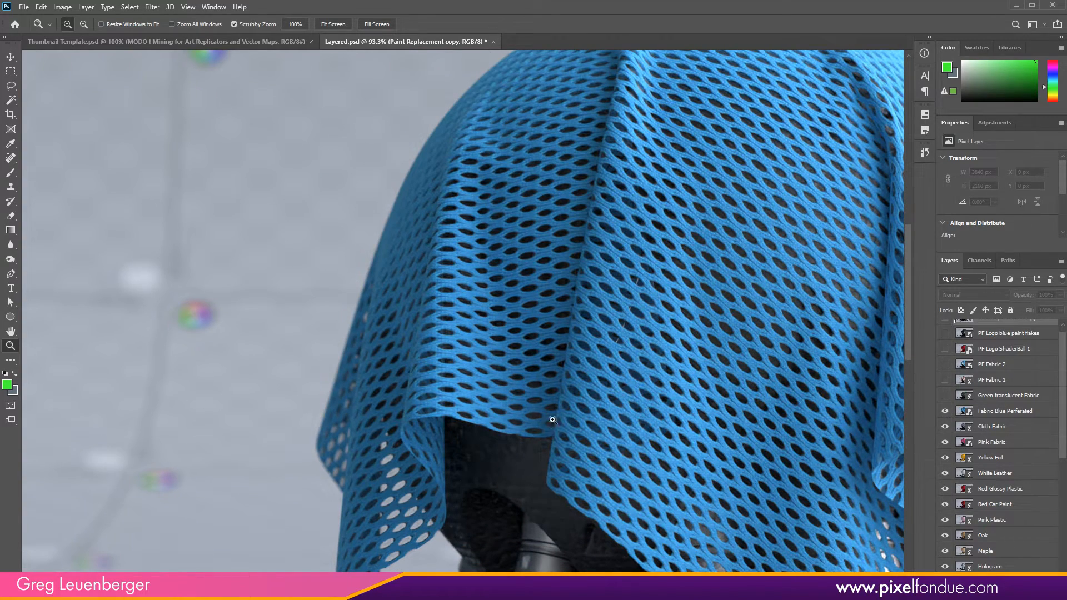
pyautogui.scroll(-5, 553, 420)
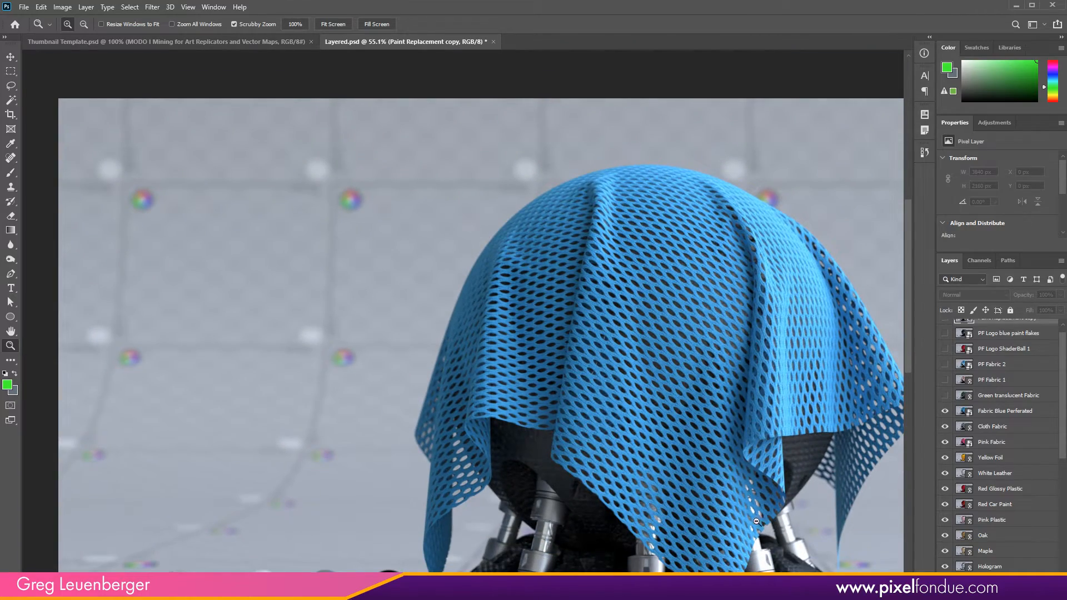
pyautogui.scroll(-1, 771, 533)
pyautogui.moveTo(714, 402); pyautogui.dragTo(529, 343)
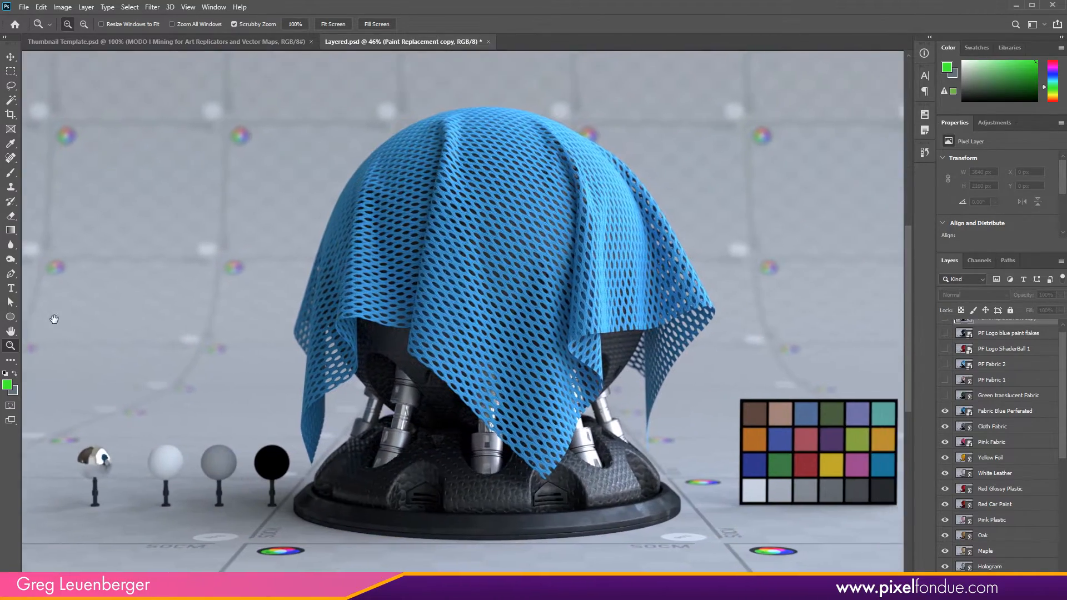
pyautogui.doubleClick(11, 346)
pyautogui.moveTo(730, 451); pyautogui.dragTo(725, 371)
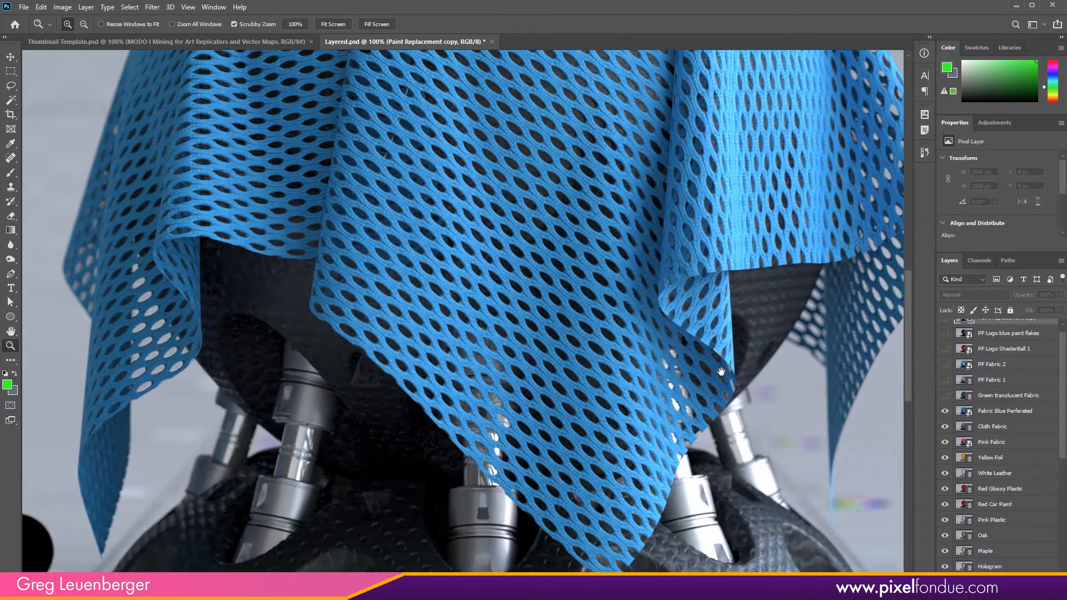
pyautogui.moveTo(500, 426); pyautogui.dragTo(457, 372)
pyautogui.moveTo(426, 331); pyautogui.dragTo(495, 408)
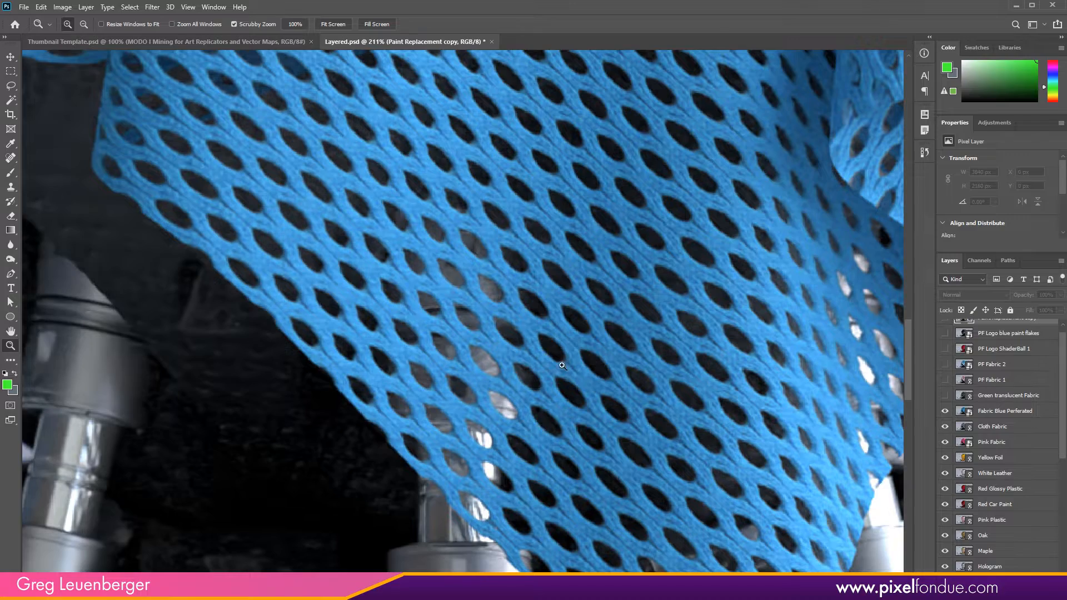
pyautogui.moveTo(563, 366); pyautogui.dragTo(590, 442)
# Show the Green translucent Fabric layer, and examine its sparkling weave and see-through areas over the sphere and metal struts
pyautogui.click(945, 396)
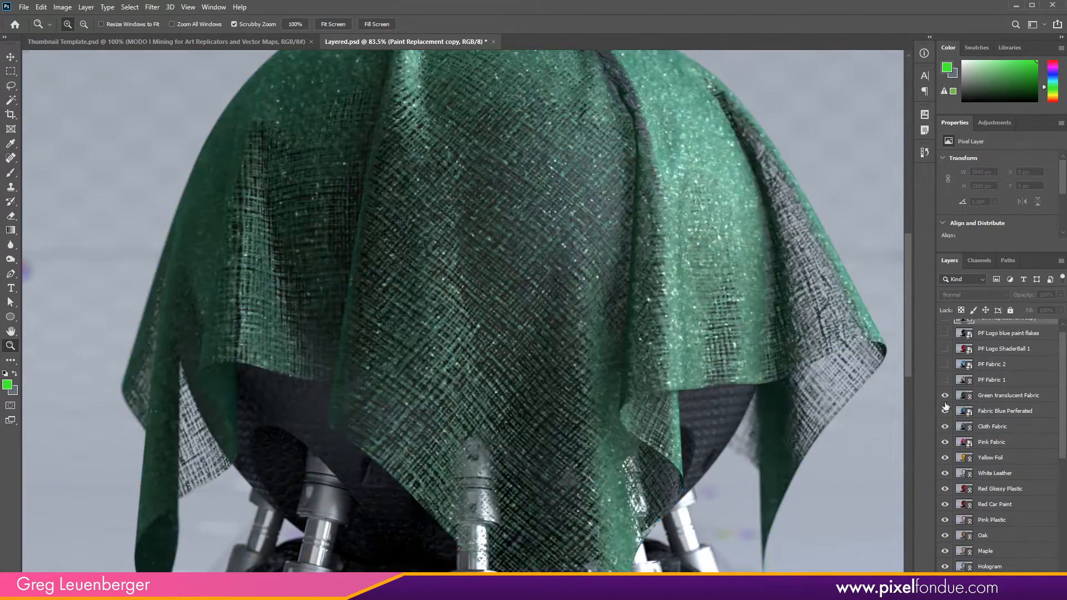
pyautogui.moveTo(629, 444); pyautogui.dragTo(579, 494)
pyautogui.moveTo(496, 300); pyautogui.dragTo(510, 339)
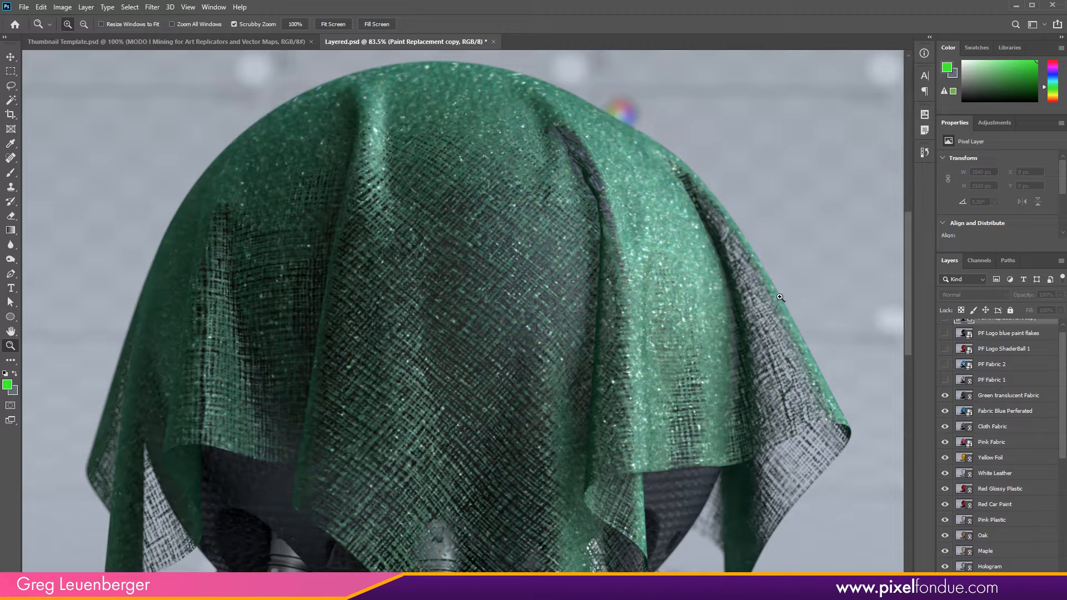
pyautogui.moveTo(784, 314)
pyautogui.mouseDown()
pyautogui.moveTo(810, 305)
pyautogui.moveTo(788, 314)
pyautogui.mouseUp()
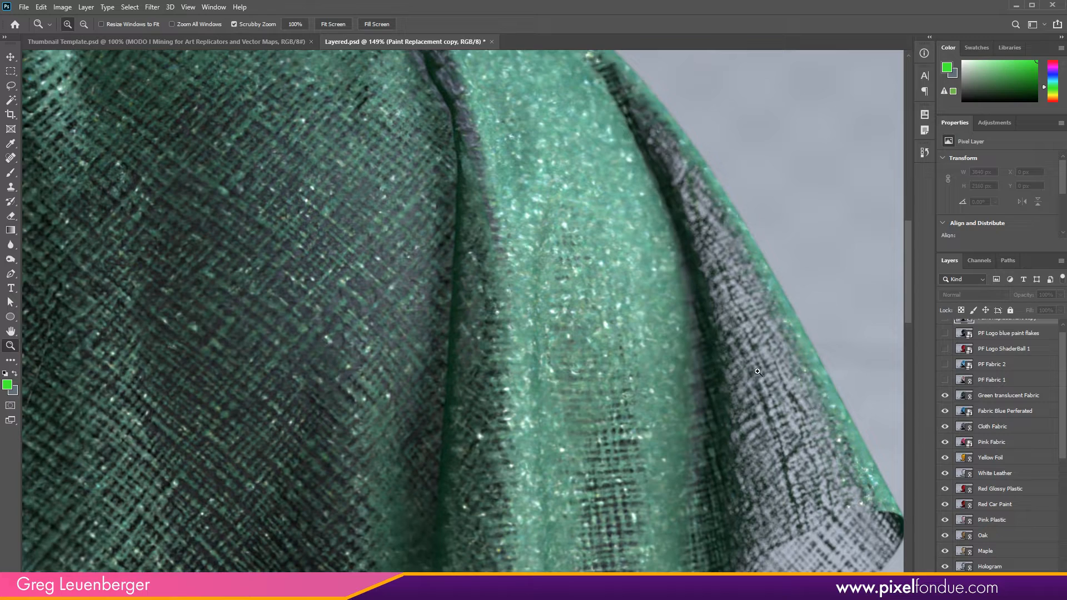
pyautogui.moveTo(762, 379); pyautogui.dragTo(726, 393)
pyautogui.moveTo(566, 446); pyautogui.dragTo(567, 327)
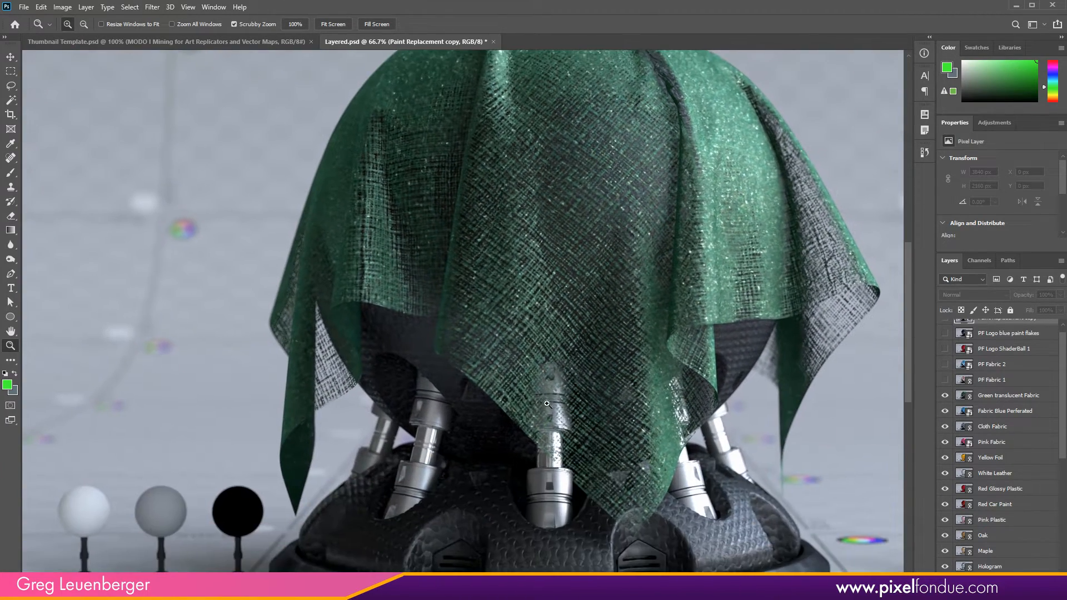
pyautogui.moveTo(568, 411); pyautogui.dragTo(587, 402)
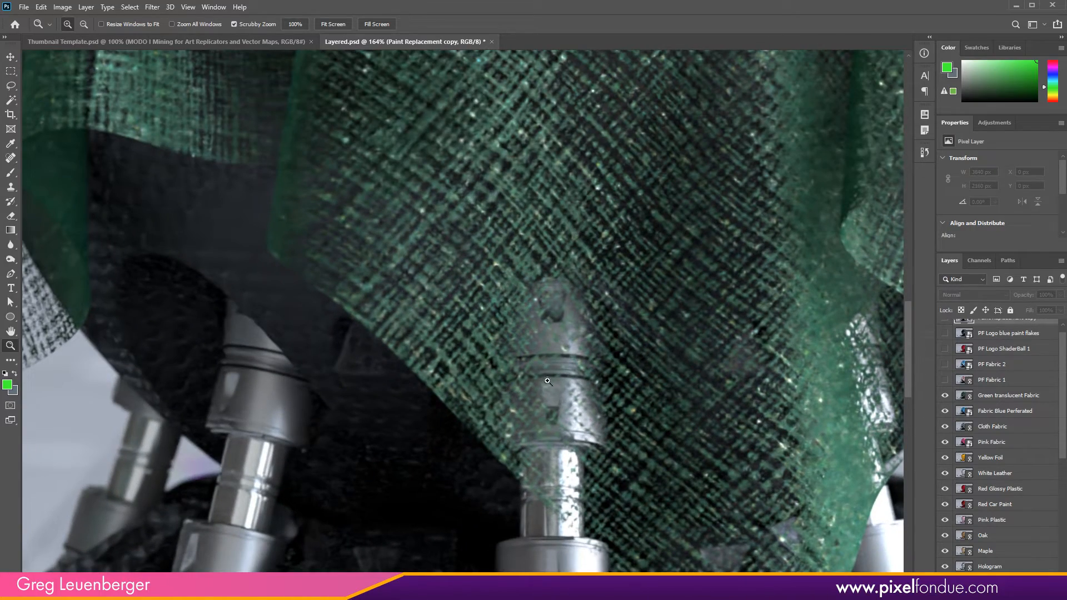
pyautogui.moveTo(627, 345); pyautogui.dragTo(458, 478)
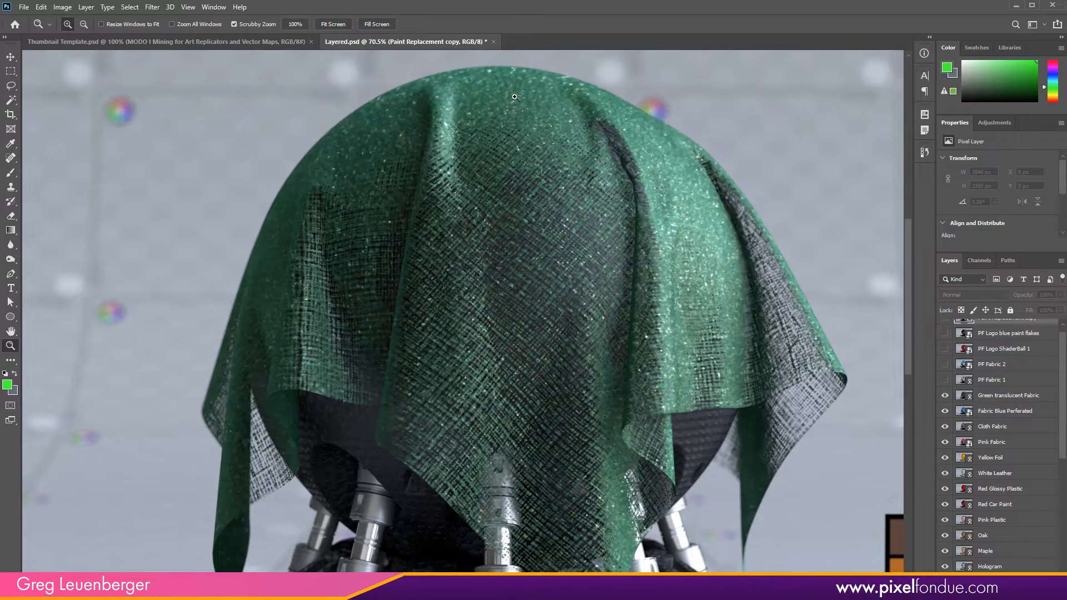
pyautogui.moveTo(511, 74); pyautogui.dragTo(474, 228)
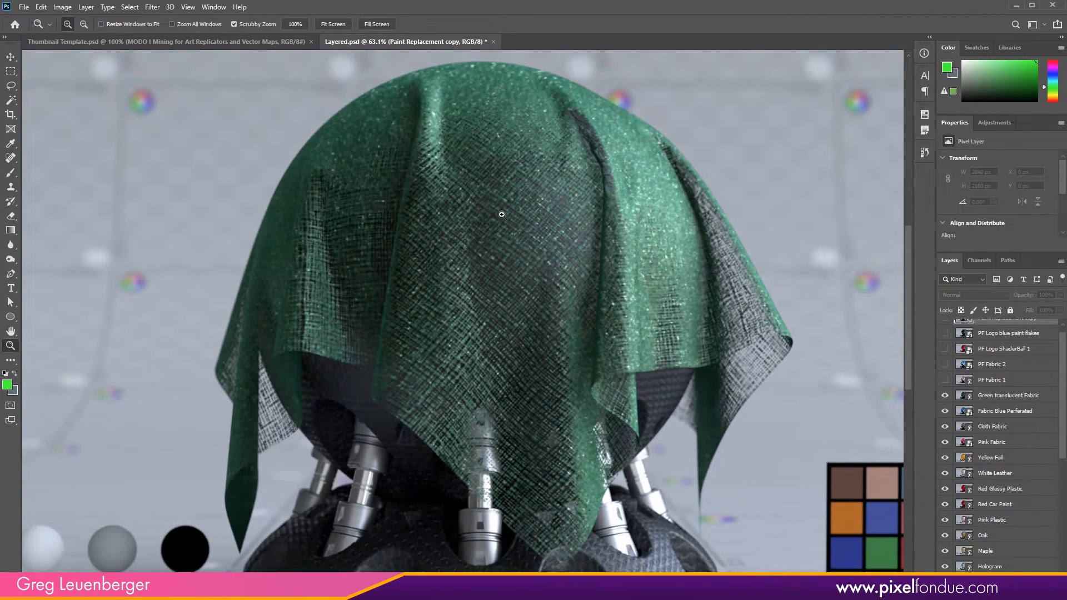
# Show the PF Fabric 1 layer with the pixelfondue logo cloth
pyautogui.click(945, 380)
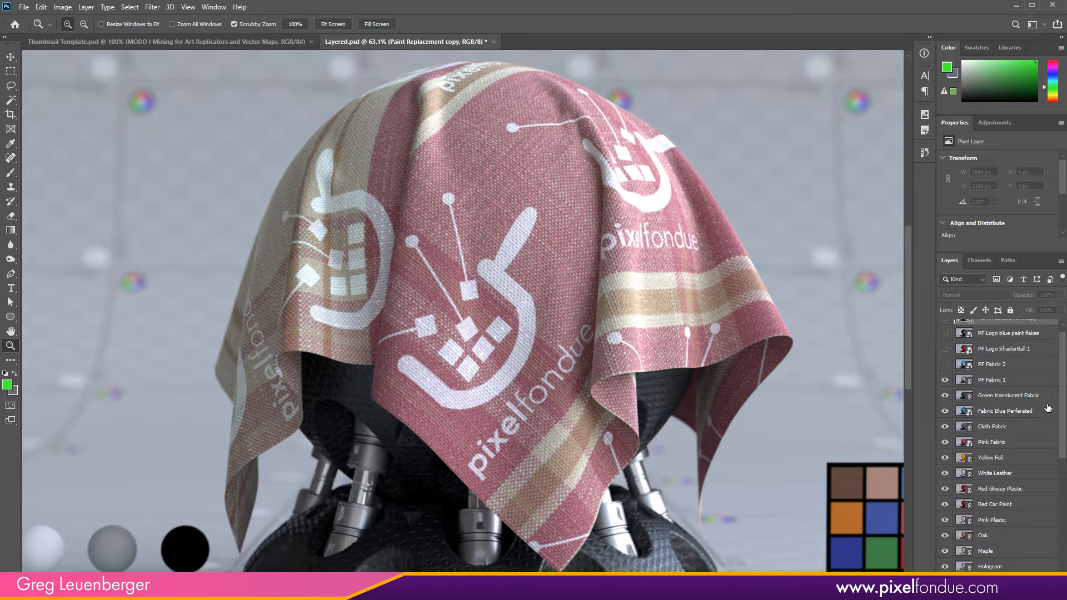
# Show the PF Fabric 2 layer and the PF Logo ShaderBall 1 layer, and examine the pixelfondue logo on the red ball up close
pyautogui.click(945, 365)
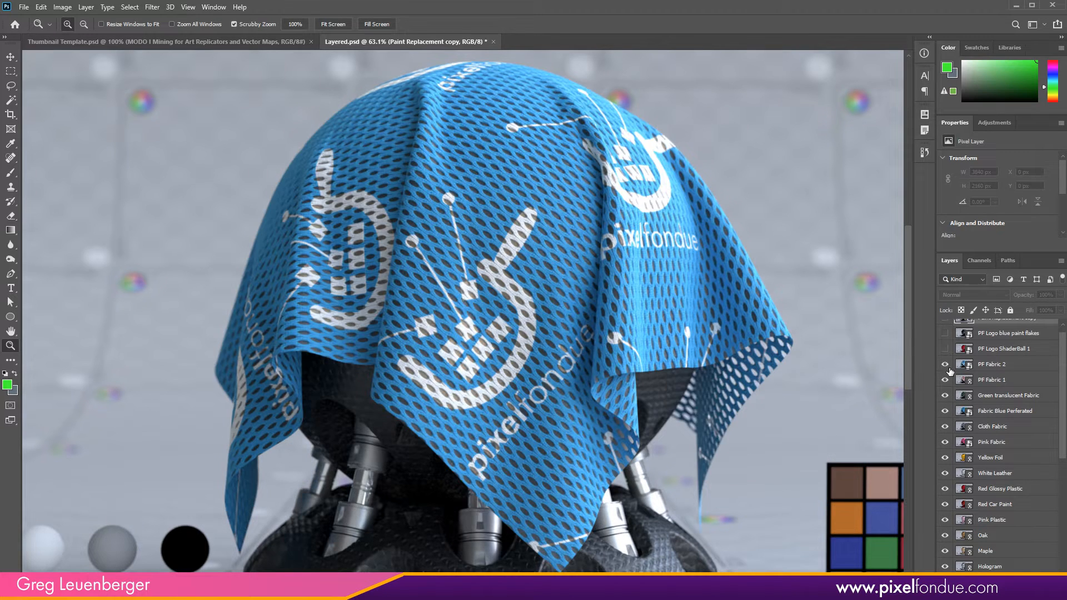
pyautogui.moveTo(1064, 433); pyautogui.dragTo(1064, 407)
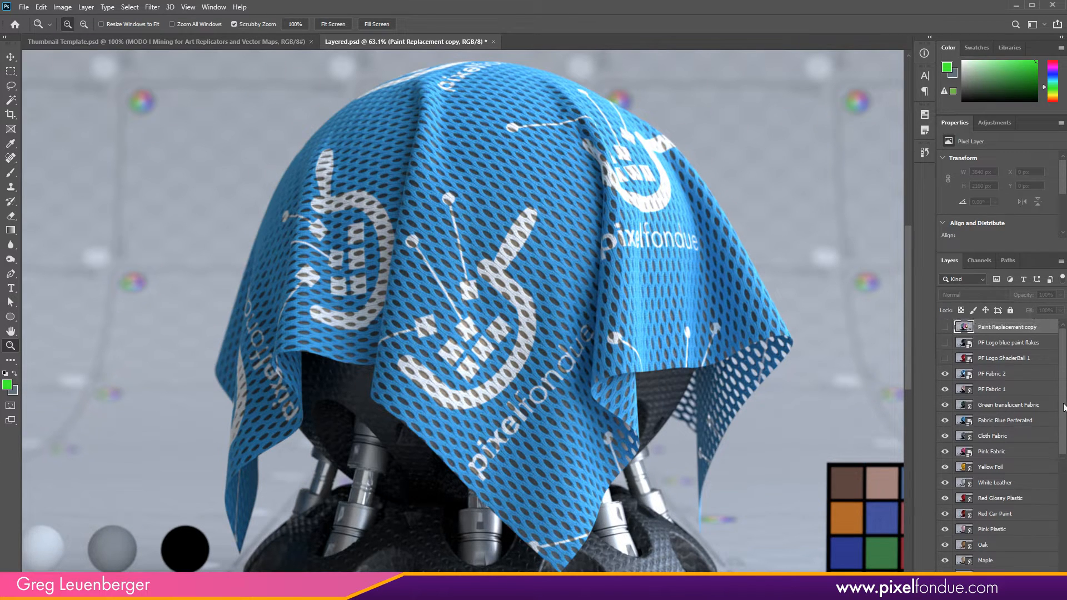
pyautogui.click(947, 360)
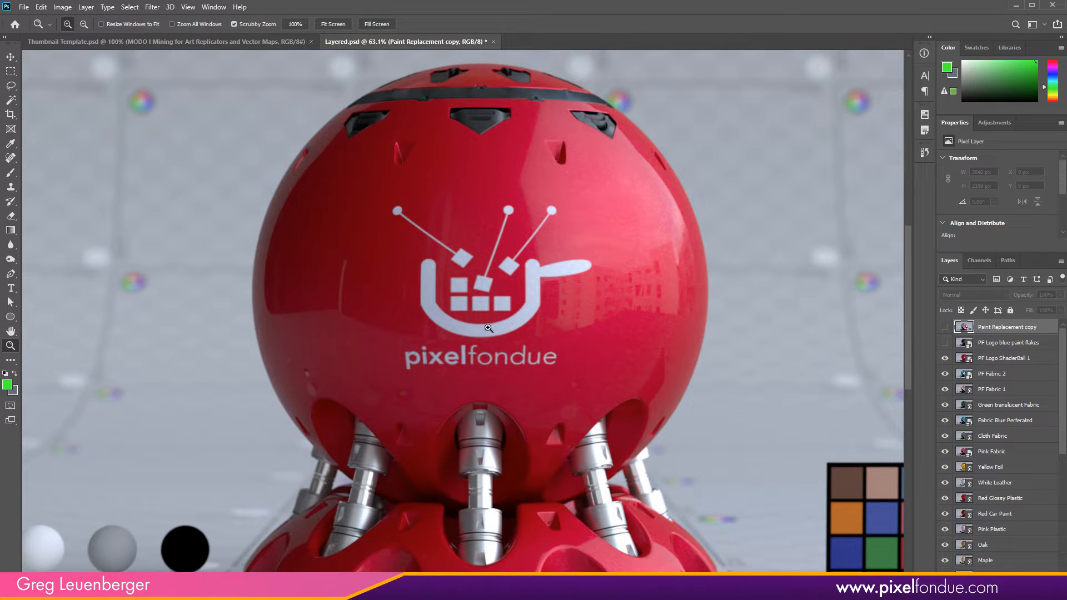
pyautogui.moveTo(489, 329)
pyautogui.mouseDown()
pyautogui.moveTo(520, 309)
pyautogui.moveTo(555, 309)
pyautogui.moveTo(502, 342)
pyautogui.moveTo(496, 334)
pyautogui.mouseUp()
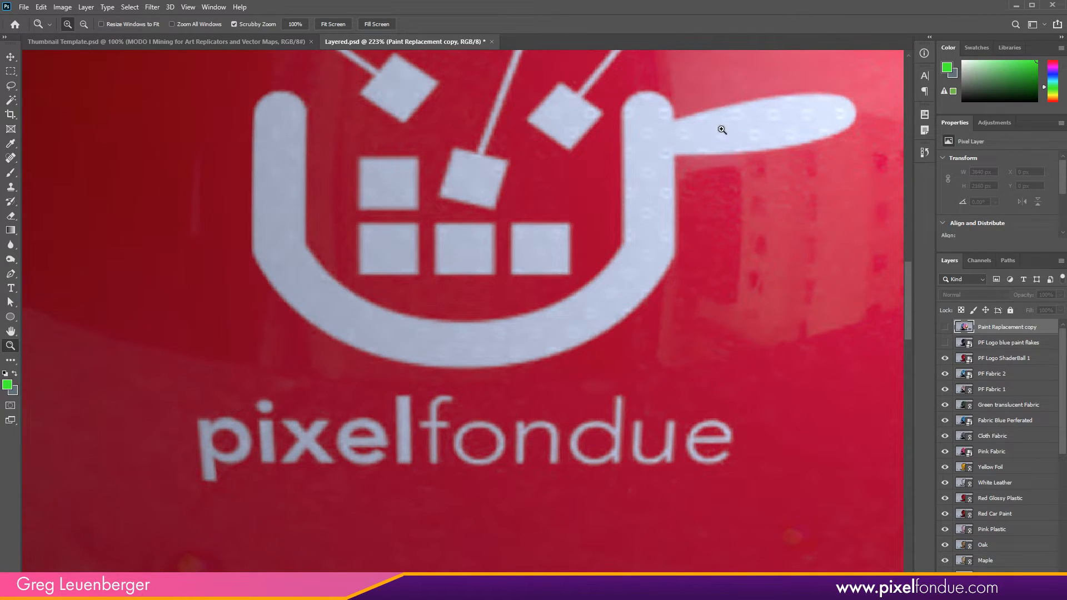
pyautogui.moveTo(643, 295); pyautogui.dragTo(597, 312)
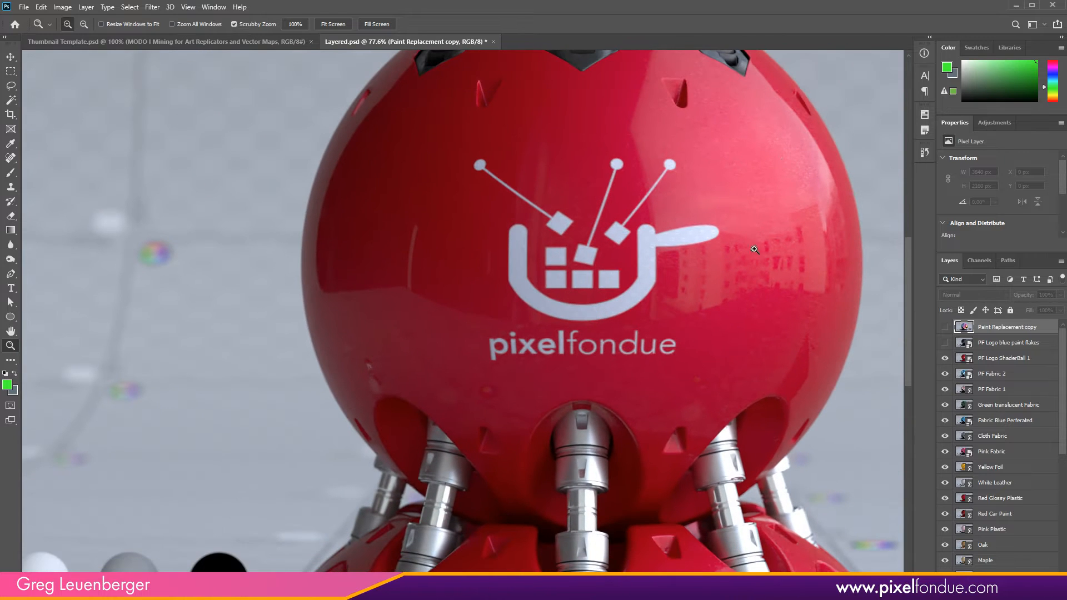
# Show the PF Logo blue paint flakes layer, and examine the metallic flakes, reflections and pixelfondue logo up close and at 100%
pyautogui.click(946, 343)
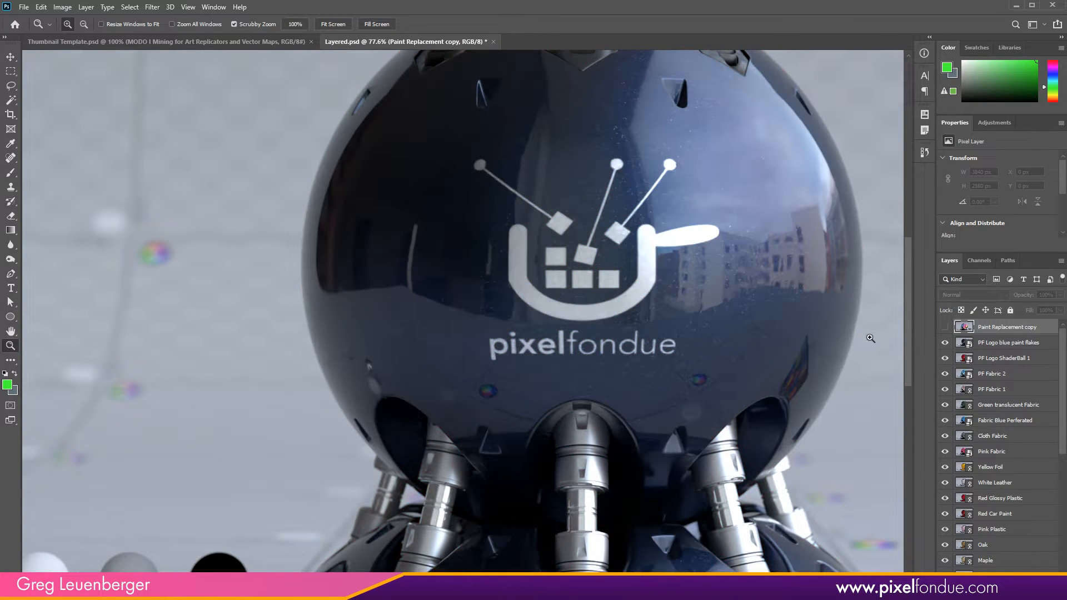
pyautogui.moveTo(748, 303); pyautogui.dragTo(608, 315)
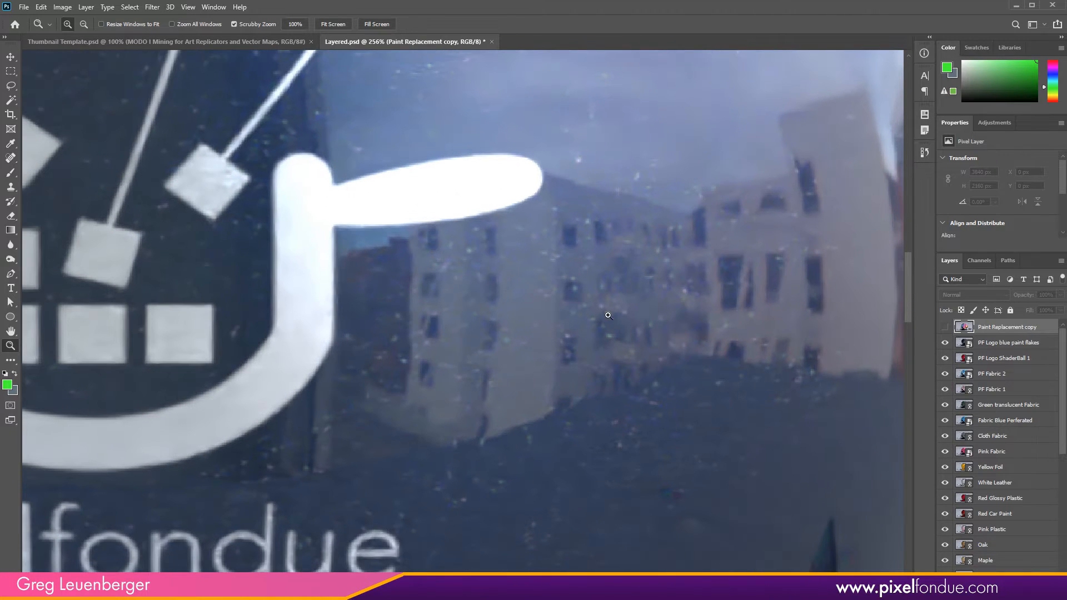
pyautogui.moveTo(607, 254); pyautogui.dragTo(706, 298)
pyautogui.keyDown('alt'); pyautogui.click(709, 300); pyautogui.keyUp('alt')
pyautogui.keyDown('alt'); pyautogui.click(709, 299); pyautogui.keyUp('alt')
pyautogui.keyDown('alt'); pyautogui.click(711, 300); pyautogui.keyUp('alt')
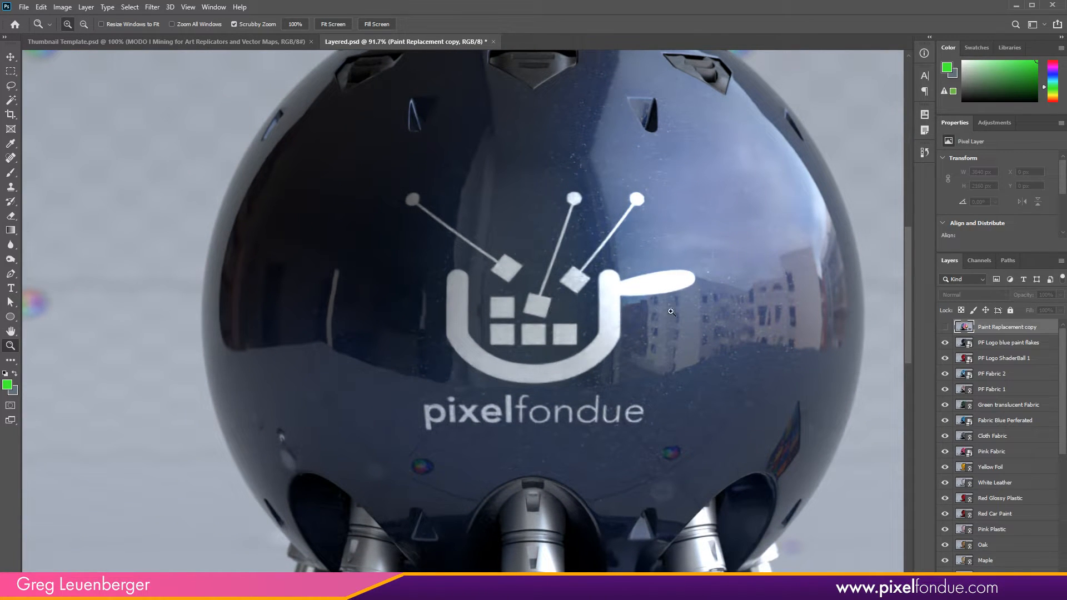
pyautogui.moveTo(609, 346); pyautogui.dragTo(654, 292)
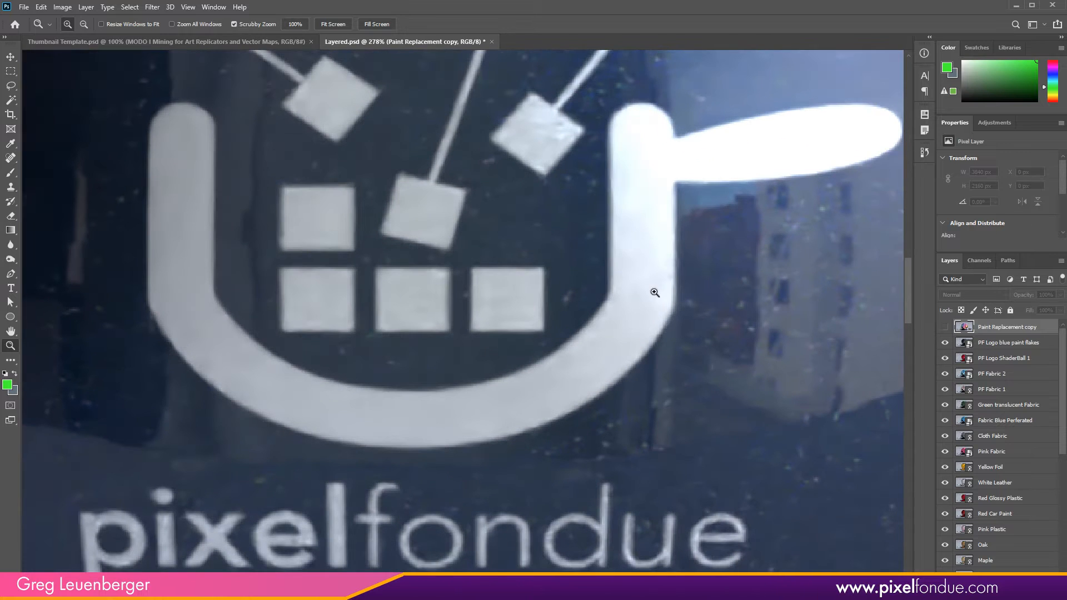
pyautogui.keyDown('alt'); pyautogui.click(577, 319); pyautogui.keyUp('alt')
pyautogui.keyDown('alt'); pyautogui.click(581, 325); pyautogui.keyUp('alt')
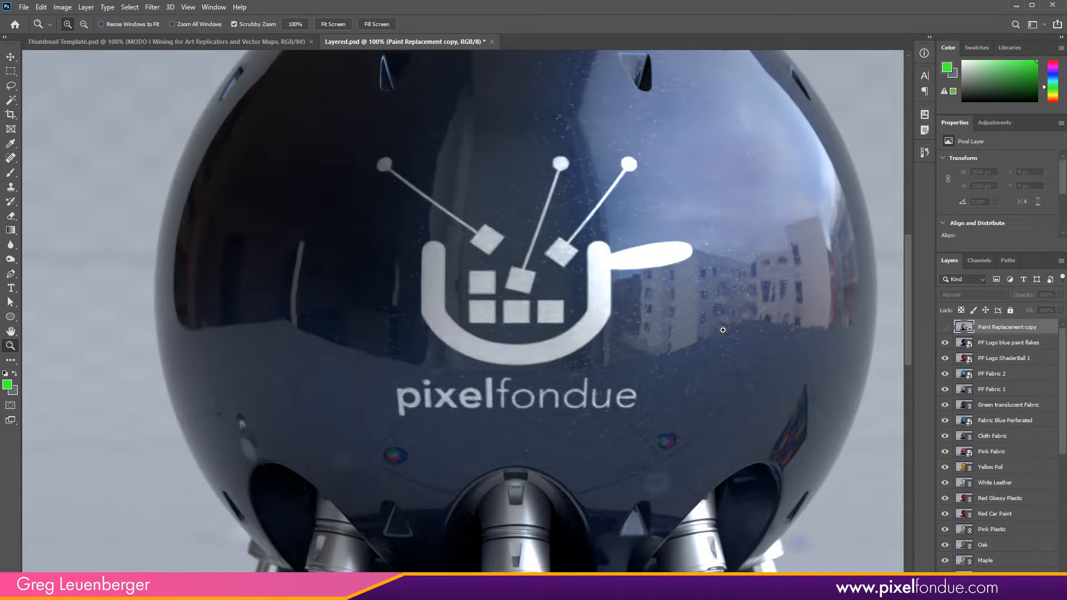
# Show the Paint Replacement copy layer, and examine the leather grain under the coloured grid pattern at 174%
pyautogui.click(945, 327)
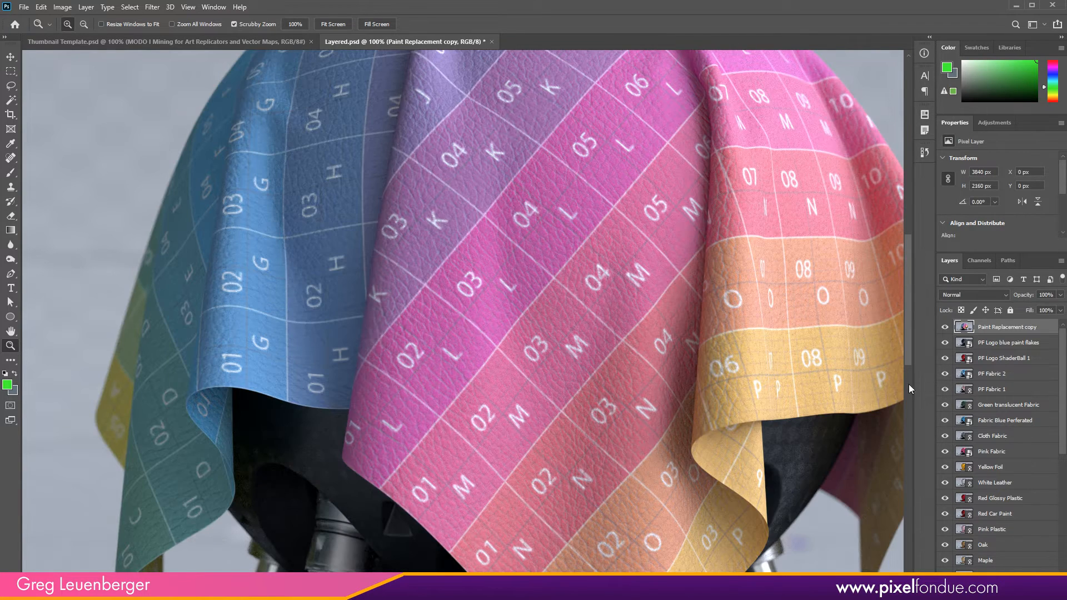
pyautogui.keyDown('alt'); pyautogui.click(716, 393); pyautogui.keyUp('alt')
pyautogui.moveTo(616, 353); pyautogui.dragTo(663, 349)
# Hide every layer above White Leather, and view the white leather shaderball at 66.7%
pyautogui.moveTo(1066, 442)
pyautogui.mouseDown()
pyautogui.moveTo(1063, 535)
pyautogui.moveTo(1065, 441)
pyautogui.mouseUp()
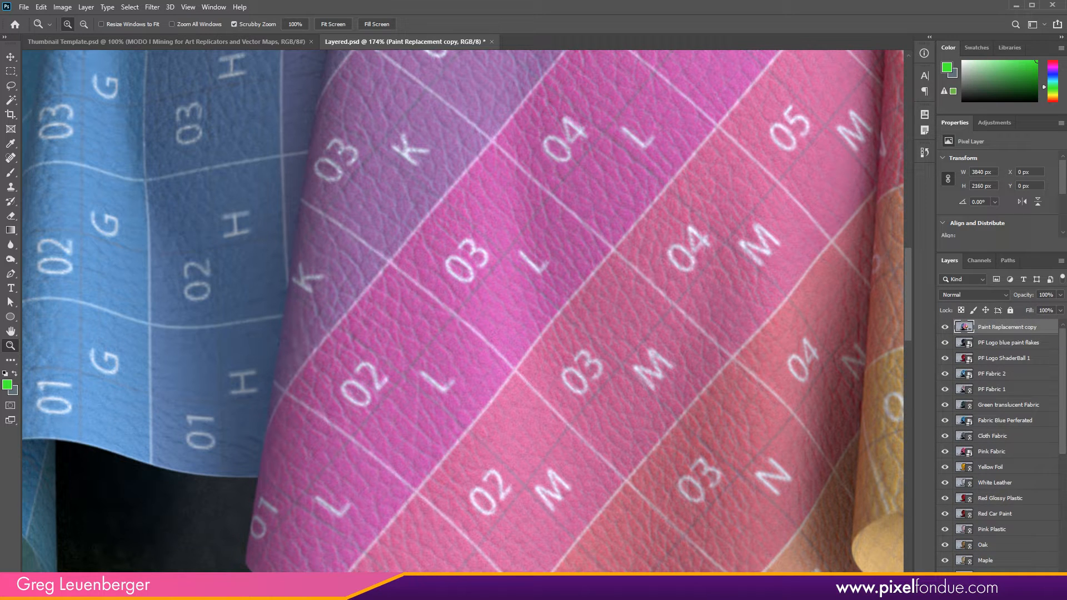
pyautogui.moveTo(950, 465)
pyautogui.mouseDown()
pyautogui.moveTo(963, 395)
pyautogui.moveTo(946, 328)
pyautogui.moveTo(943, 409)
pyautogui.moveTo(958, 433)
pyautogui.mouseUp()
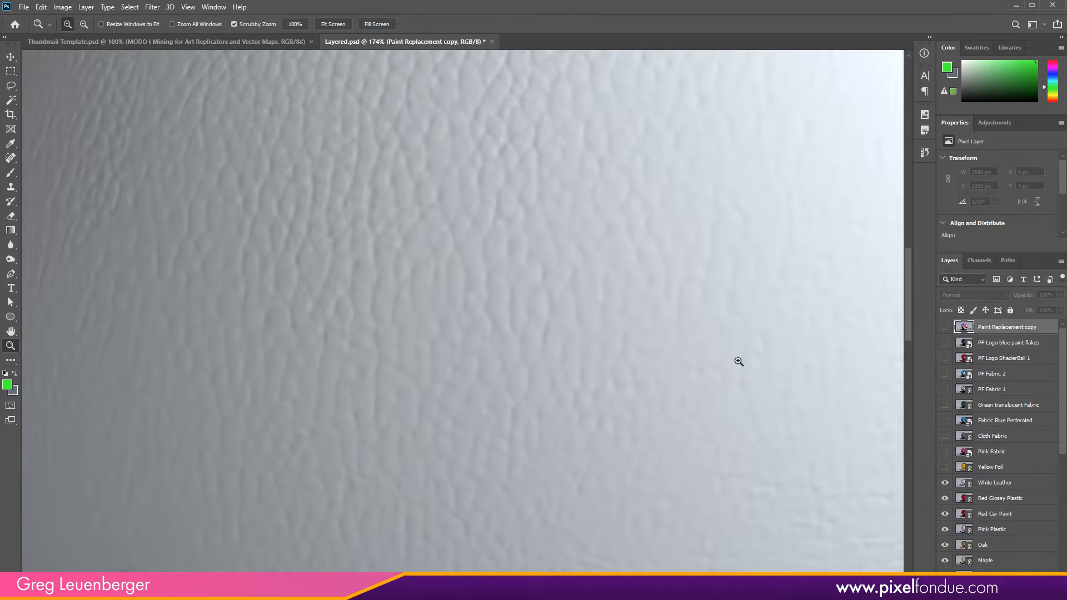
pyautogui.hotkey('ctrl', '-')
pyautogui.hotkey('ctrl', '-')
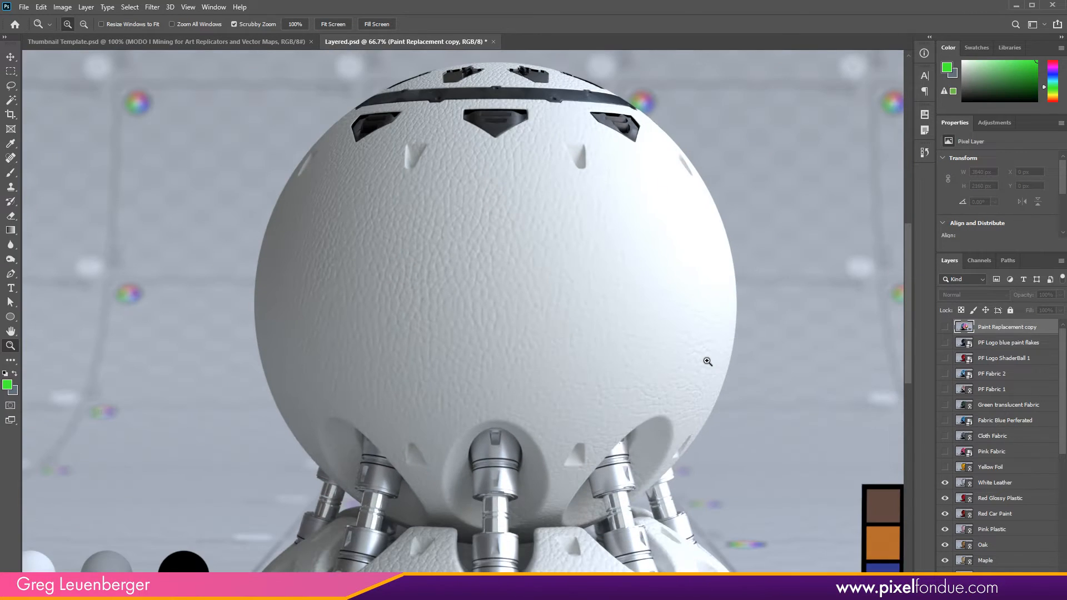
# Show the Paint Replacement copy layer over White Leather again, and compare its leather grain at 100%
pyautogui.click(945, 327)
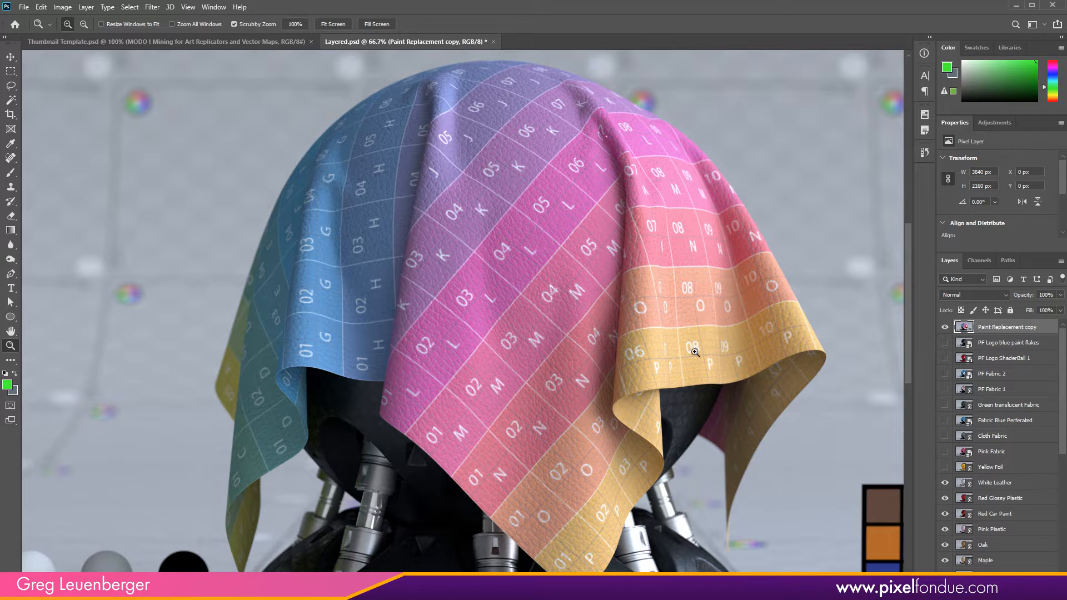
pyautogui.click(561, 315)
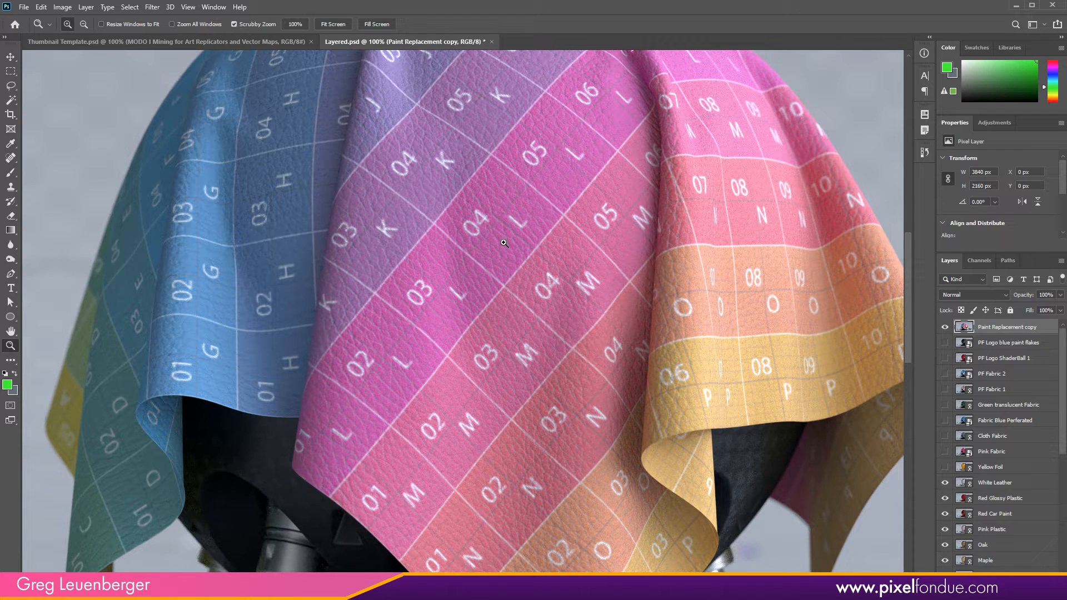
pyautogui.keyDown('alt'); pyautogui.click(595, 350); pyautogui.keyUp('alt')
pyautogui.keyDown('alt'); pyautogui.click(593, 383); pyautogui.keyUp('alt')
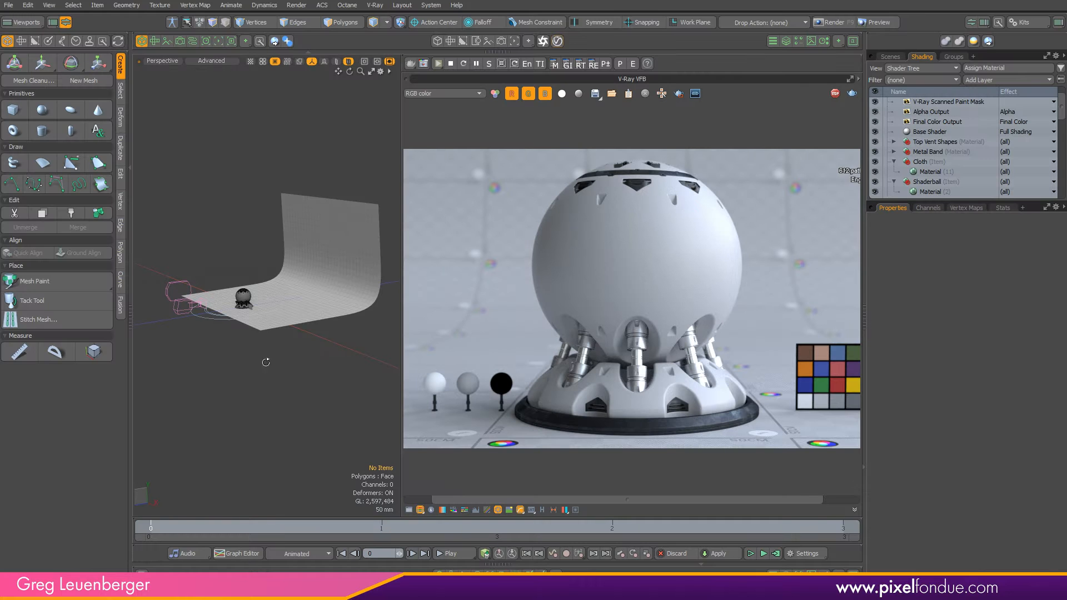
# In MODO, frame the shaderball closely in the perspective view, and select its mesh and the Shaderball group in the Shader Tree
pyautogui.keyDown('alt'); pyautogui.moveTo(314, 357); pyautogui.dragTo(306, 355); pyautogui.keyUp('alt')
pyautogui.keyDown('ctrl'); pyautogui.keyDown('alt'); pyautogui.moveTo(286, 302); pyautogui.dragTo(291, 236); pyautogui.keyUp('alt'); pyautogui.keyUp('ctrl')
pyautogui.keyDown('alt'); pyautogui.keyDown('shift'); pyautogui.moveTo(242, 319); pyautogui.dragTo(303, 281); pyautogui.keyUp('shift'); pyautogui.keyUp('alt')
pyautogui.keyDown('ctrl'); pyautogui.keyDown('alt'); pyautogui.moveTo(303, 281); pyautogui.dragTo(328, 301); pyautogui.keyUp('alt'); pyautogui.keyUp('ctrl')
pyautogui.keyDown('alt'); pyautogui.moveTo(328, 302); pyautogui.dragTo(312, 356); pyautogui.keyUp('alt')
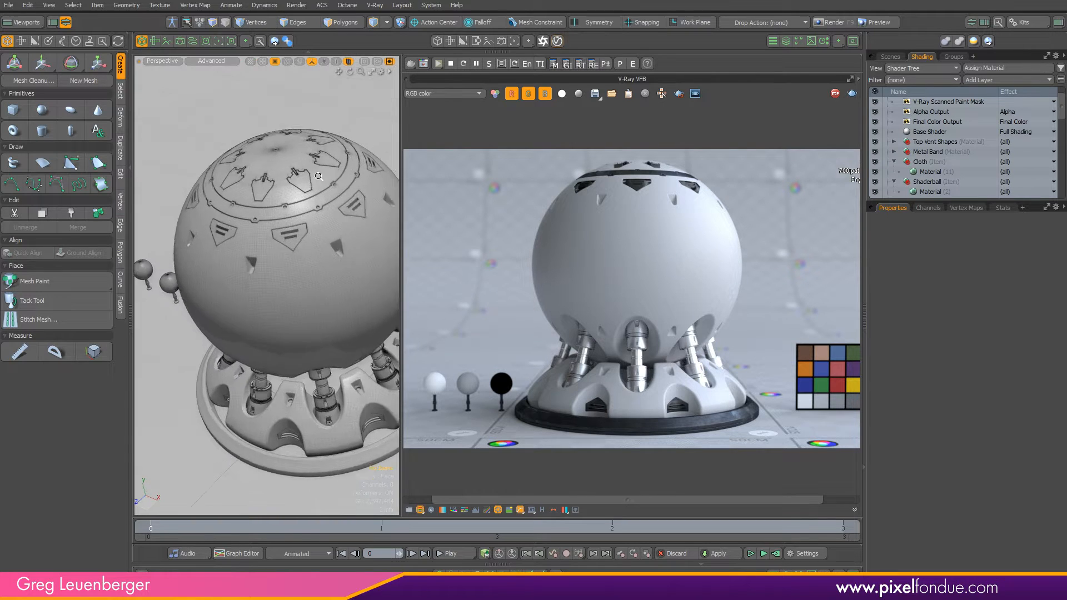
pyautogui.keyDown('ctrl'); pyautogui.keyDown('alt'); pyautogui.moveTo(311, 233); pyautogui.dragTo(333, 240); pyautogui.keyUp('alt'); pyautogui.keyUp('ctrl')
pyautogui.keyDown('alt'); pyautogui.moveTo(334, 240); pyautogui.dragTo(269, 219); pyautogui.keyUp('alt')
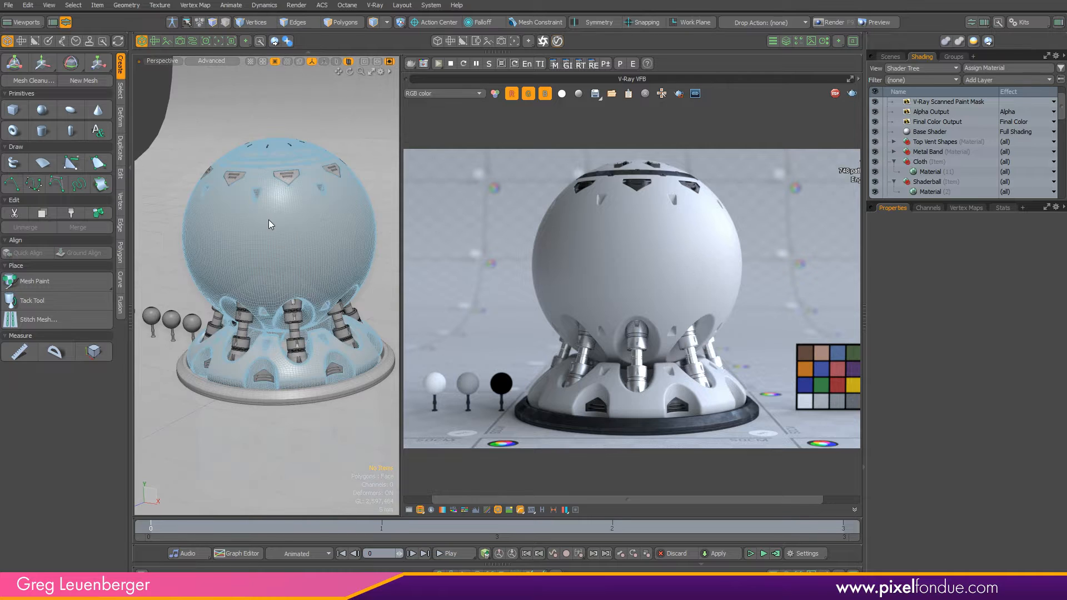
pyautogui.click(270, 226)
pyautogui.click(927, 181)
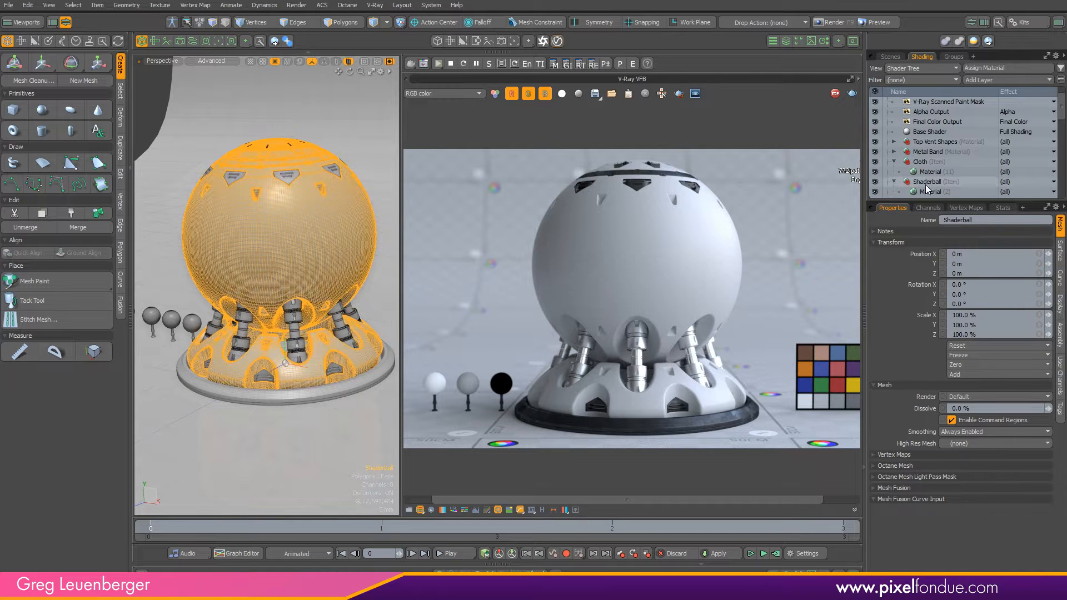
# Make the Cloth mesh visible, and select it together with the Cloth group in the Shader Tree
pyautogui.click(891, 57)
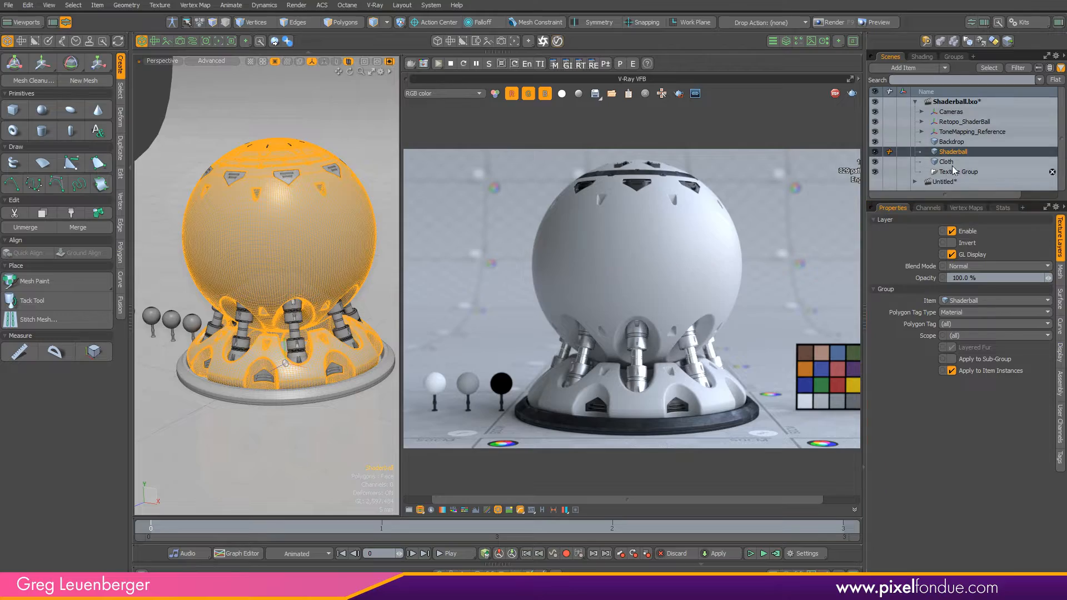
pyautogui.click(875, 161)
pyautogui.click(302, 287)
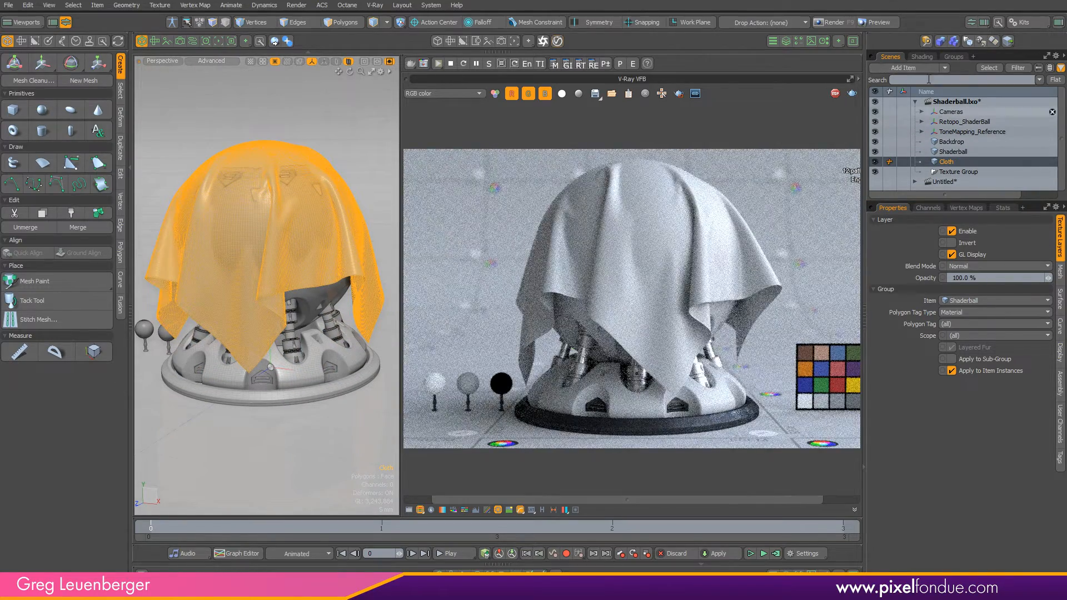
pyautogui.click(922, 57)
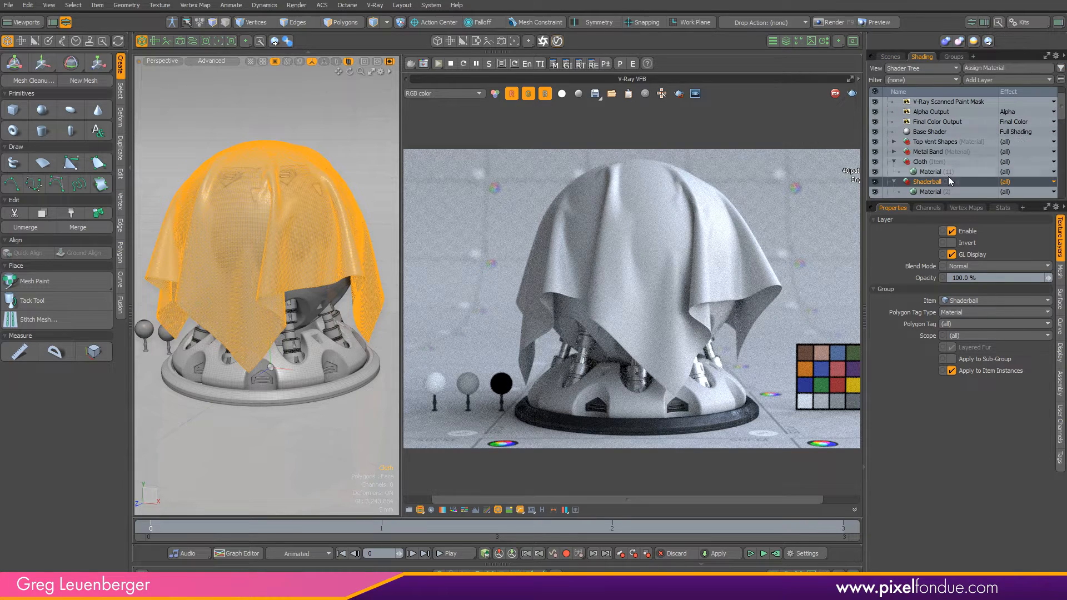
pyautogui.click(952, 161)
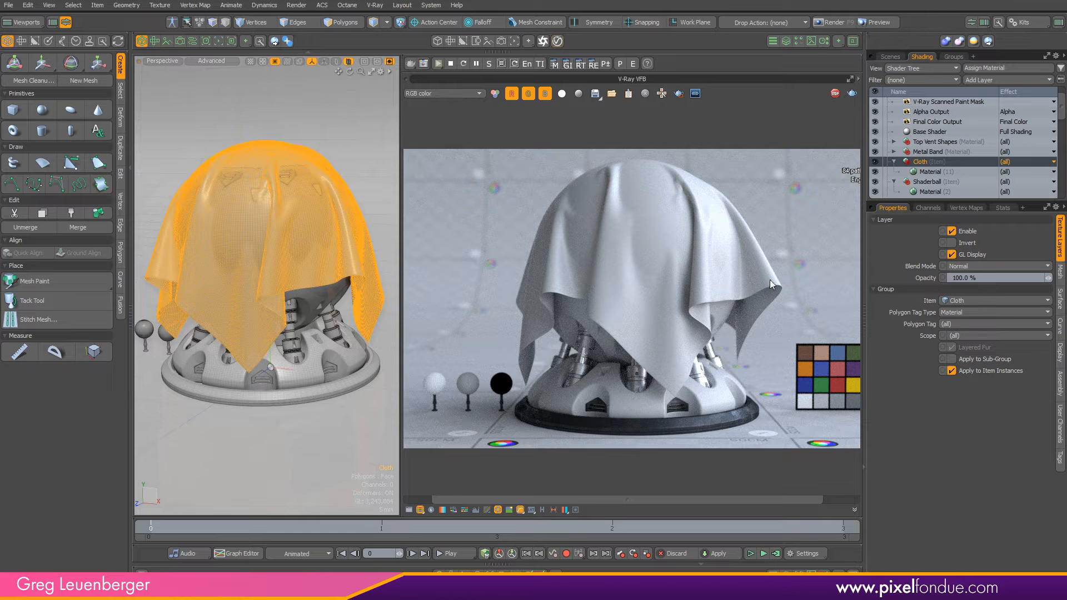
# Hide the Cloth mesh, and select the Shaderball group in the Shader Tree
pyautogui.click(891, 57)
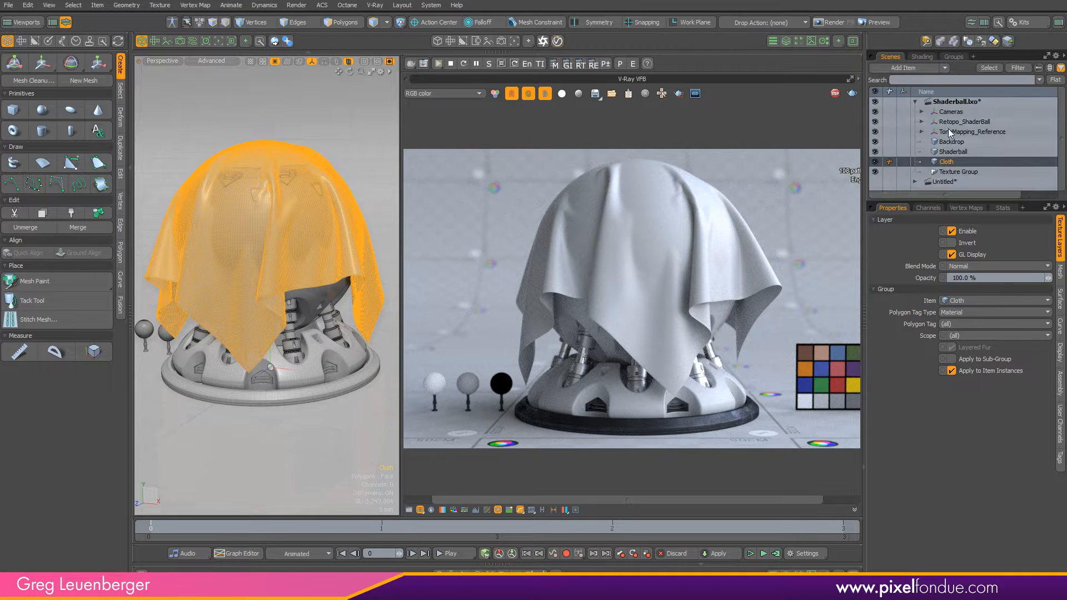
pyautogui.click(875, 162)
pyautogui.click(922, 56)
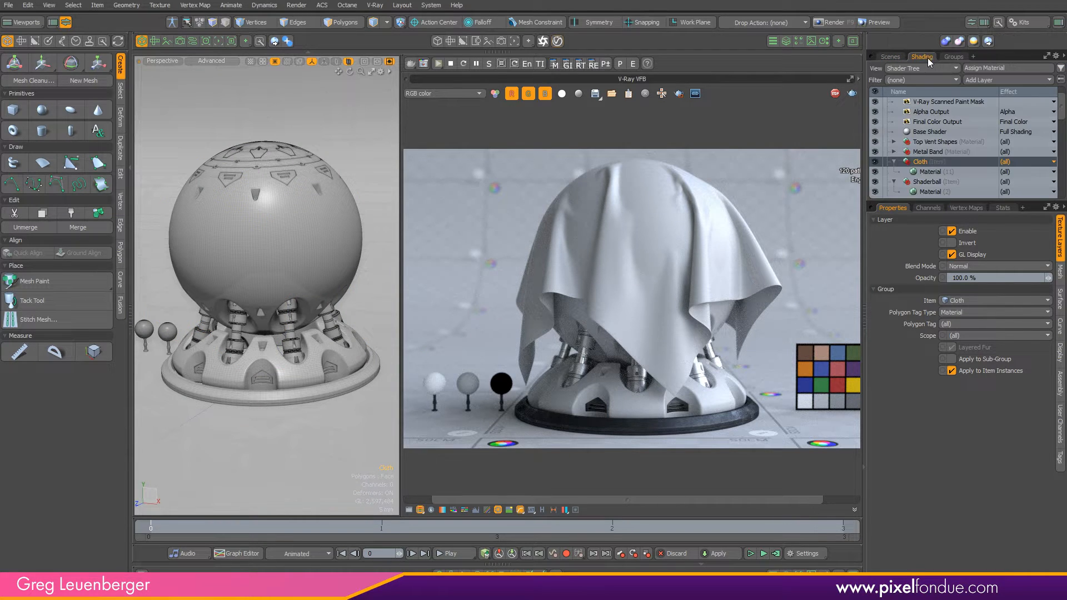
pyautogui.click(927, 182)
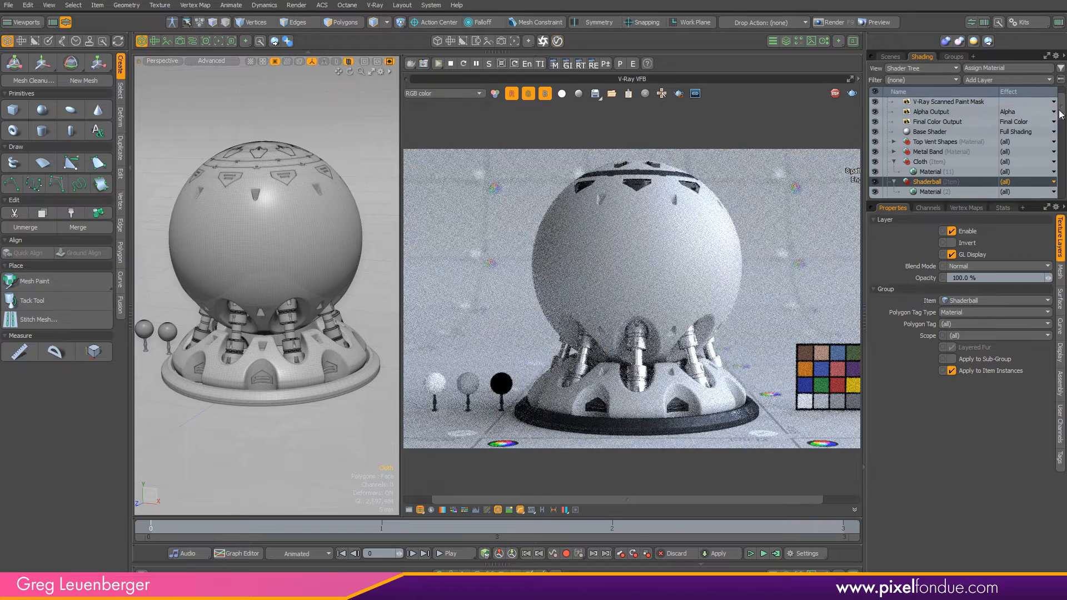
# Add a V-Ray Scanned material to the Shaderball group, and locate it in the Shader Tree
pyautogui.moveTo(931, 201); pyautogui.dragTo(935, 225)
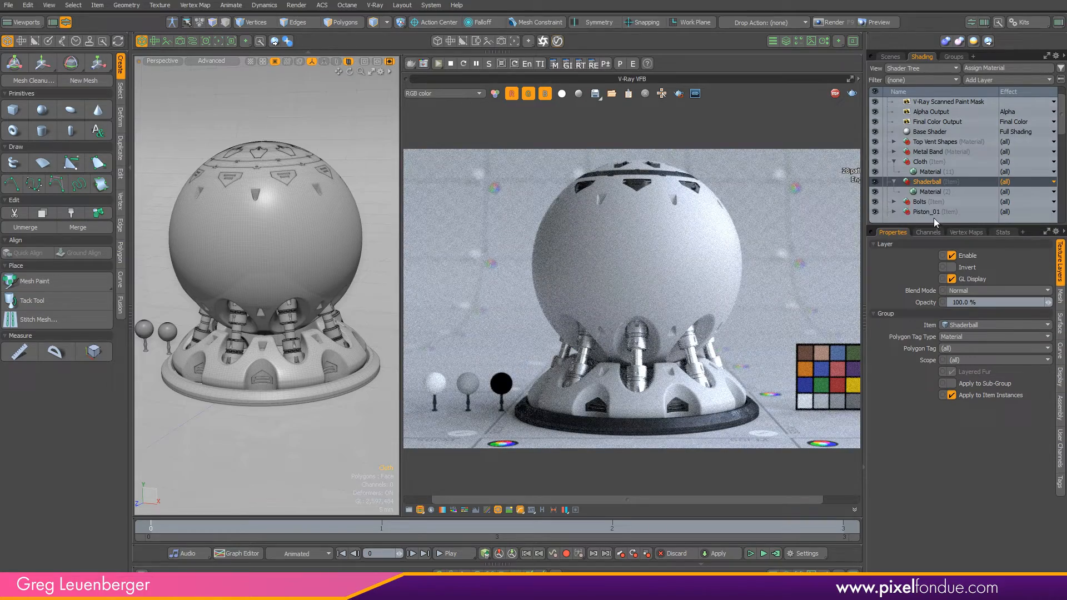
pyautogui.click(984, 80)
pyautogui.moveTo(976, 202)
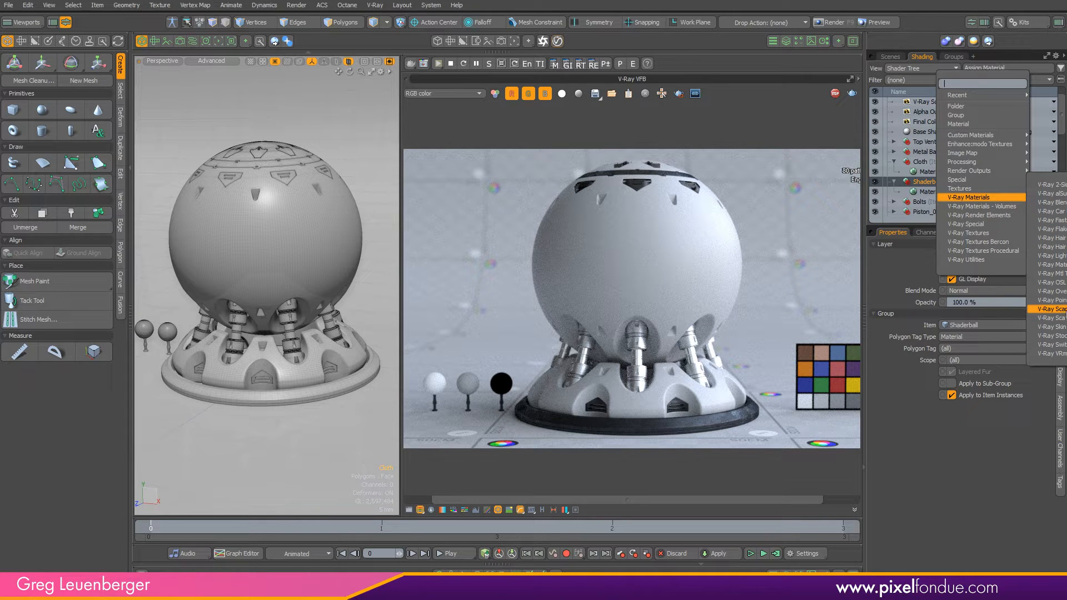
pyautogui.click(1052, 309)
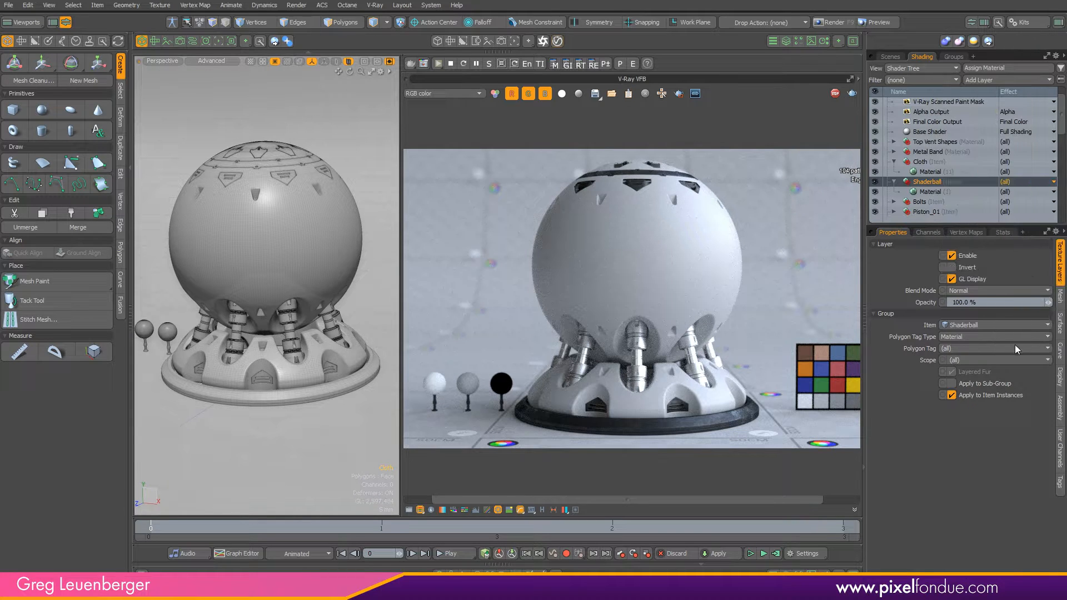
pyautogui.scroll(2, 1056, 128)
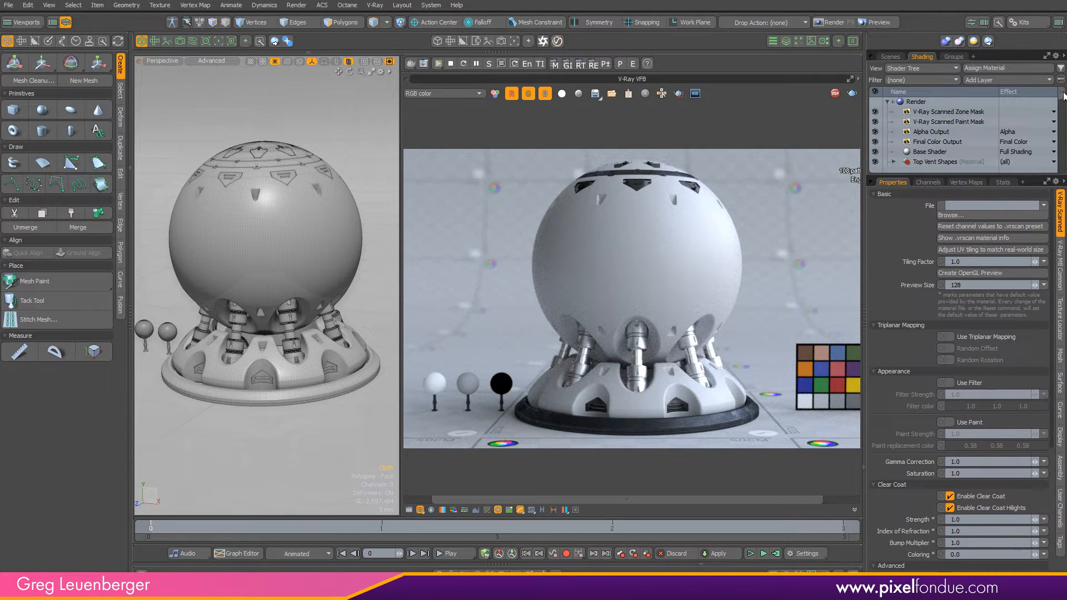
pyautogui.scroll(-5, 1053, 114)
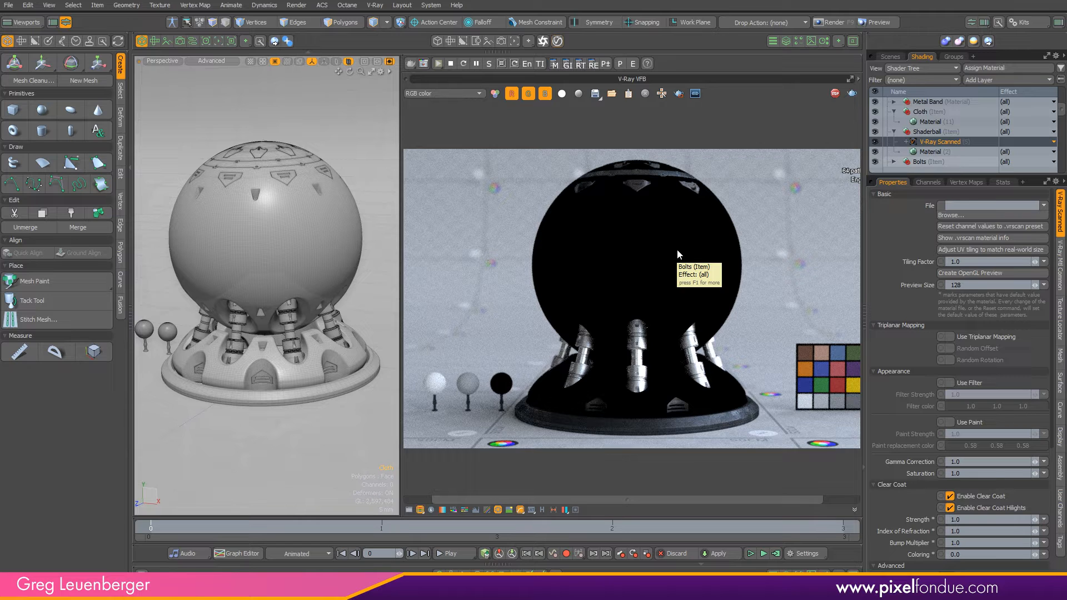
# Browse for the scanned material's source file, and open the Shaderball project's VRScans folder
pyautogui.click(952, 218)
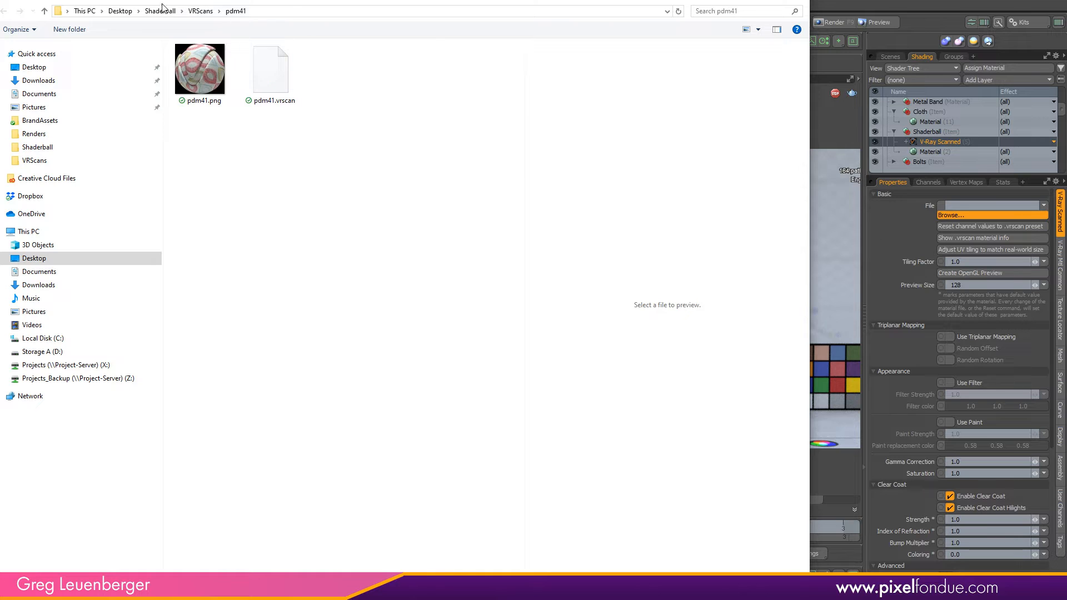
pyautogui.click(162, 10)
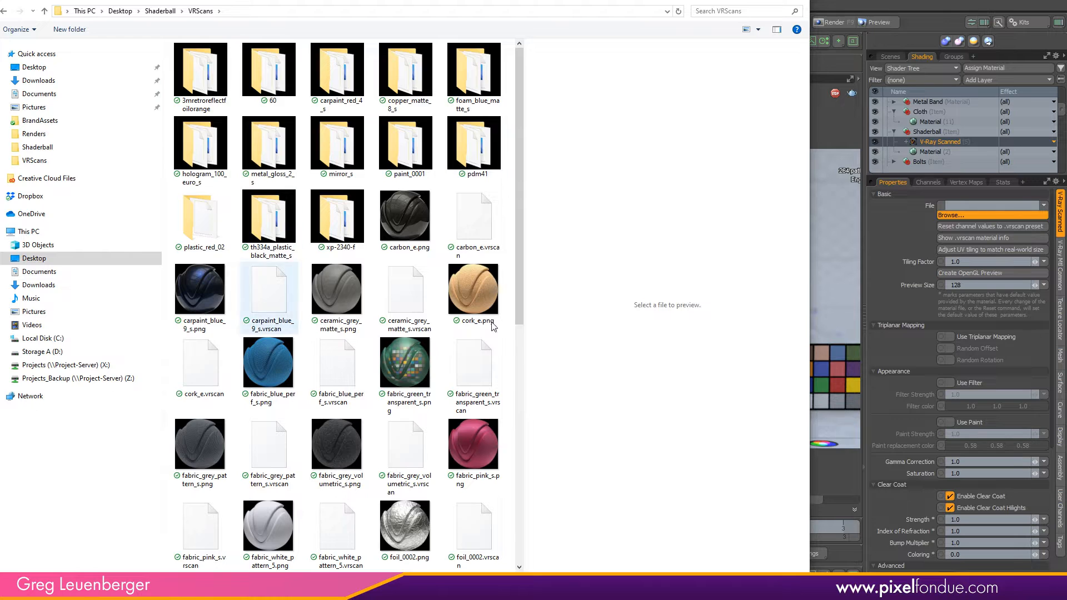
pyautogui.click(521, 342)
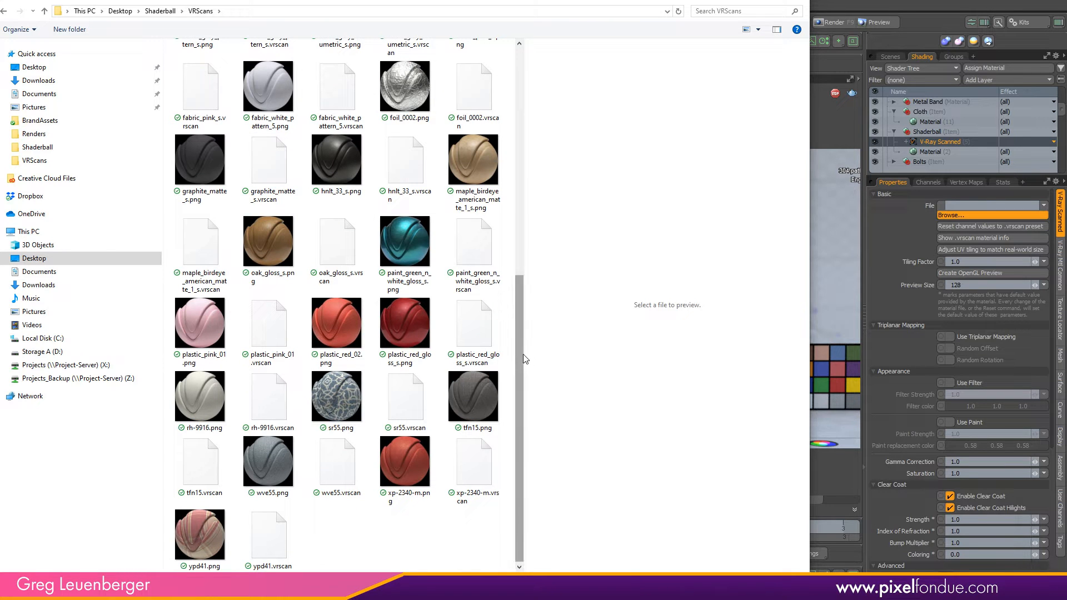
# Preview the xp-2340-m, sr55 and plastic_red_gloss_s thumbnails in the VRScans folder
pyautogui.click(405, 460)
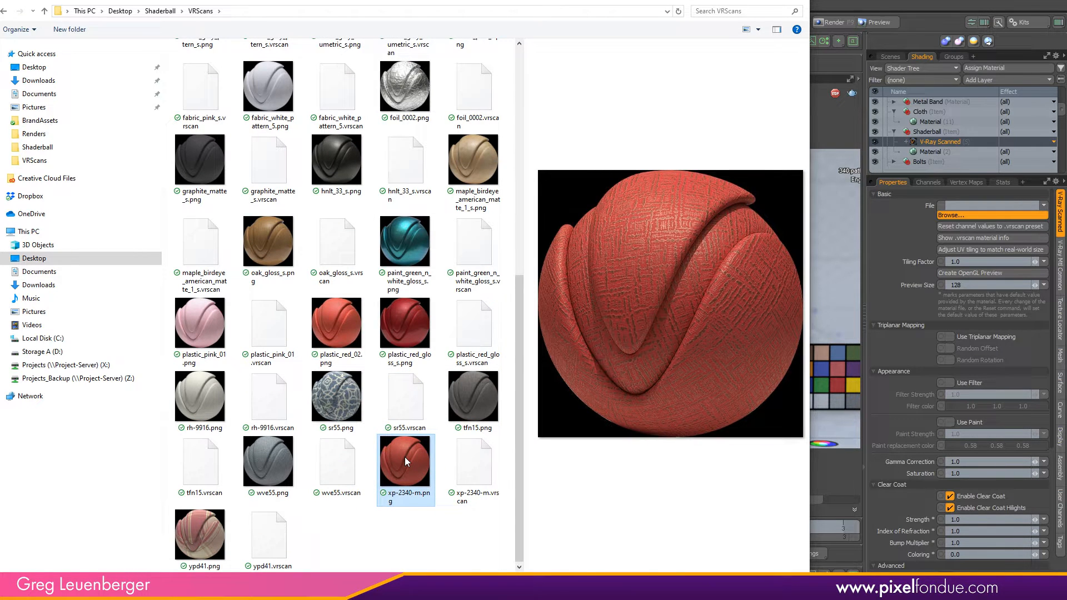
pyautogui.press('Up')
pyautogui.press('Left')
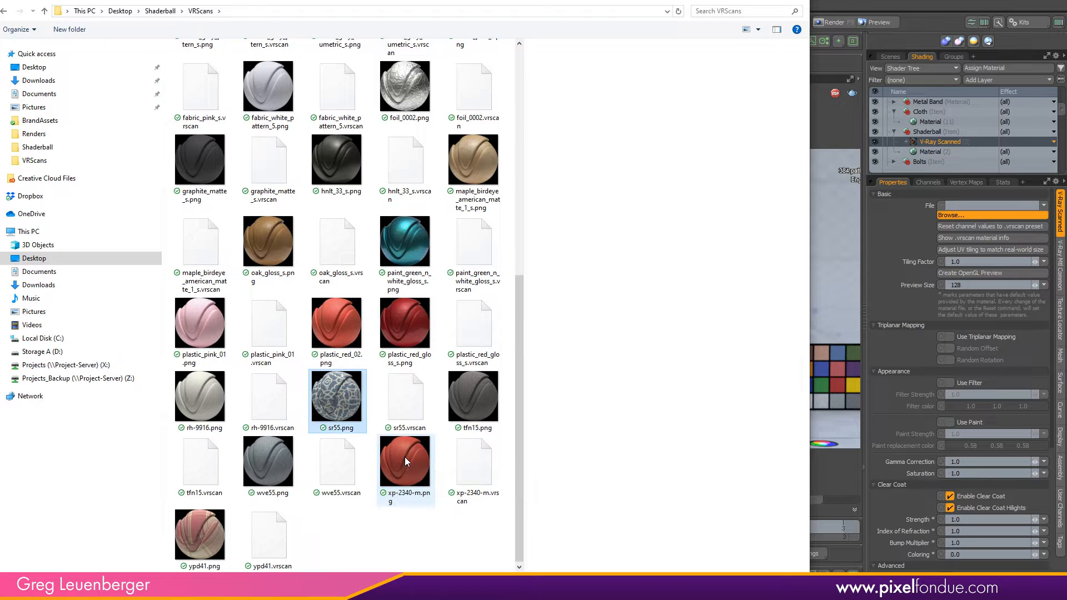
pyautogui.press('Up')
pyautogui.press('Right')
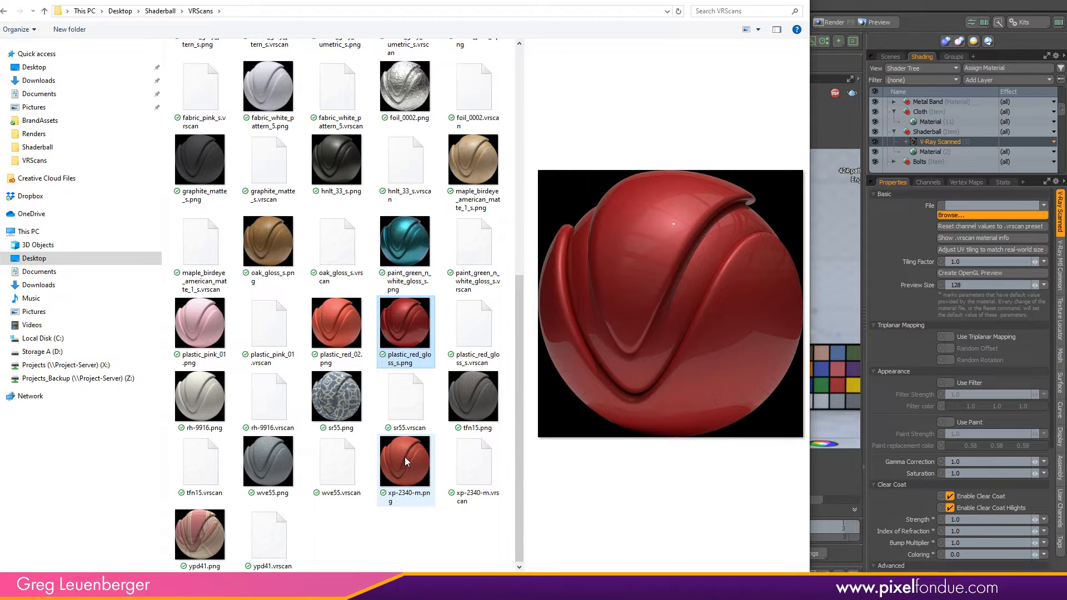
# Load paint_green_n_white_gloss_s.vrscan into the V-Ray Scanned material, and check the file name in its path
pyautogui.click(408, 256)
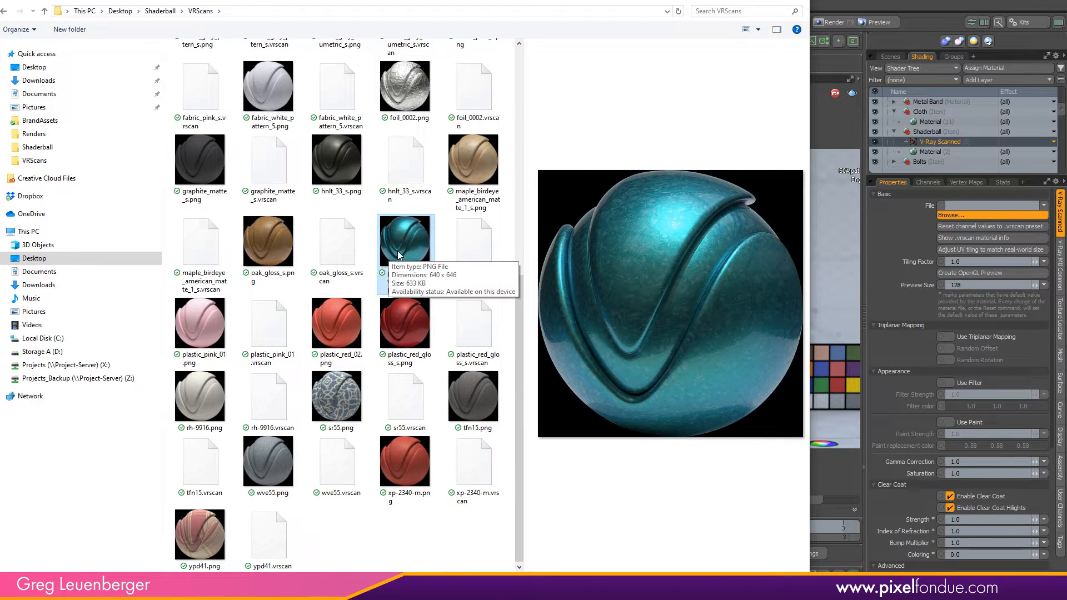
pyautogui.press('Right')
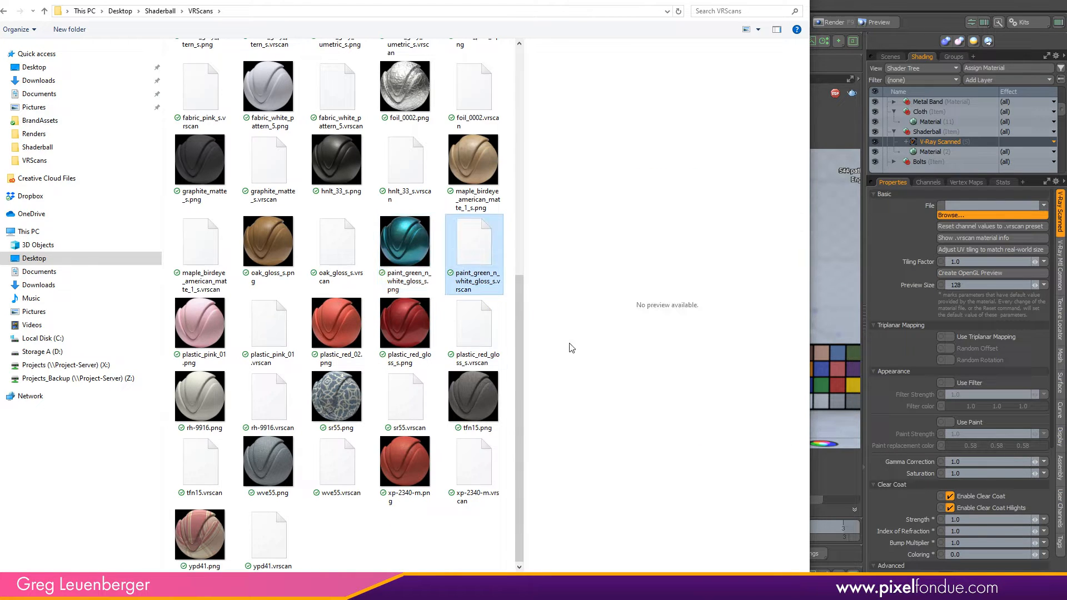
pyautogui.click(725, 591)
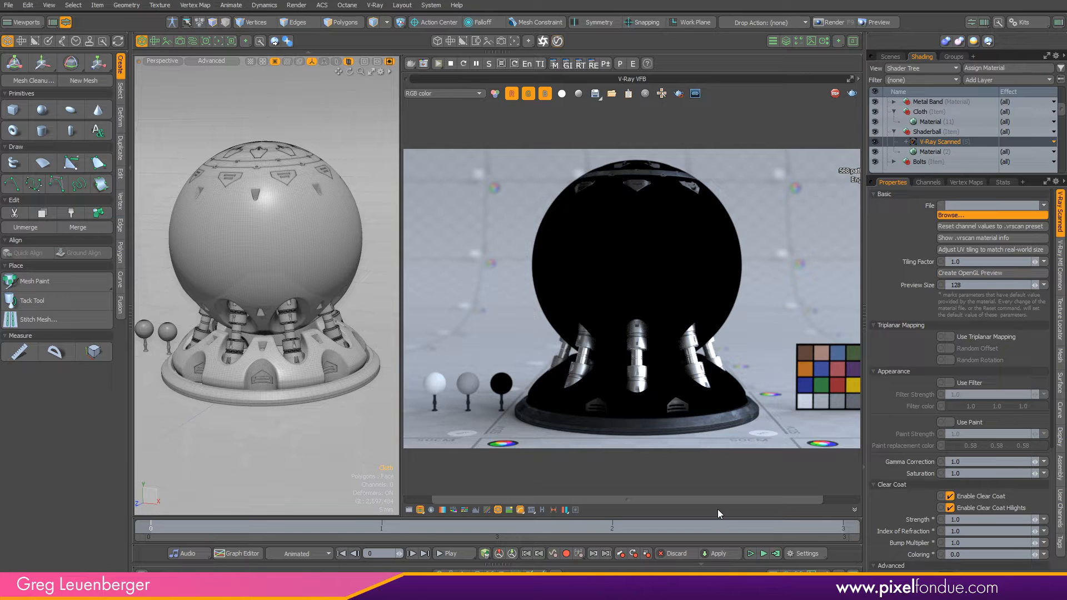
pyautogui.moveTo(968, 206); pyautogui.dragTo(1034, 207)
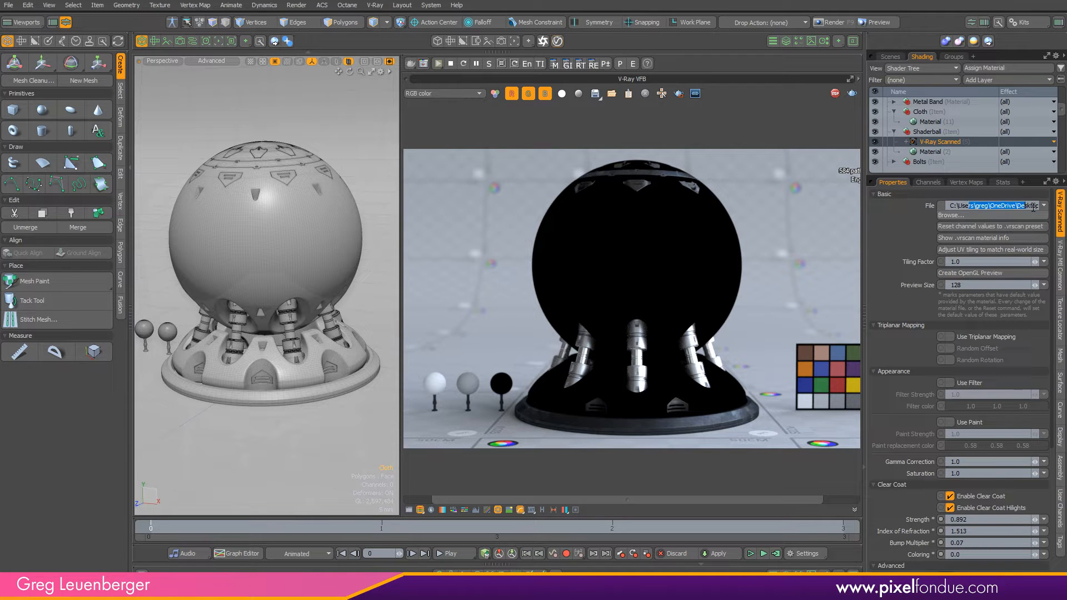
pyautogui.click(889, 234)
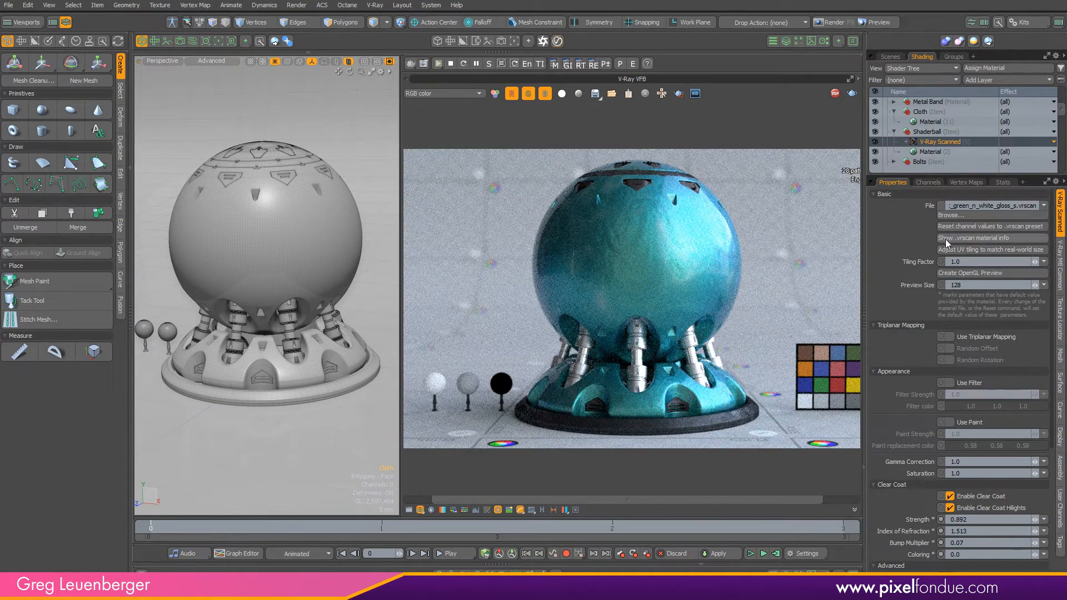
# Show the loaded scan's .vrscan material info, examine its physical size and maps, and close the dialog
pyautogui.click(965, 238)
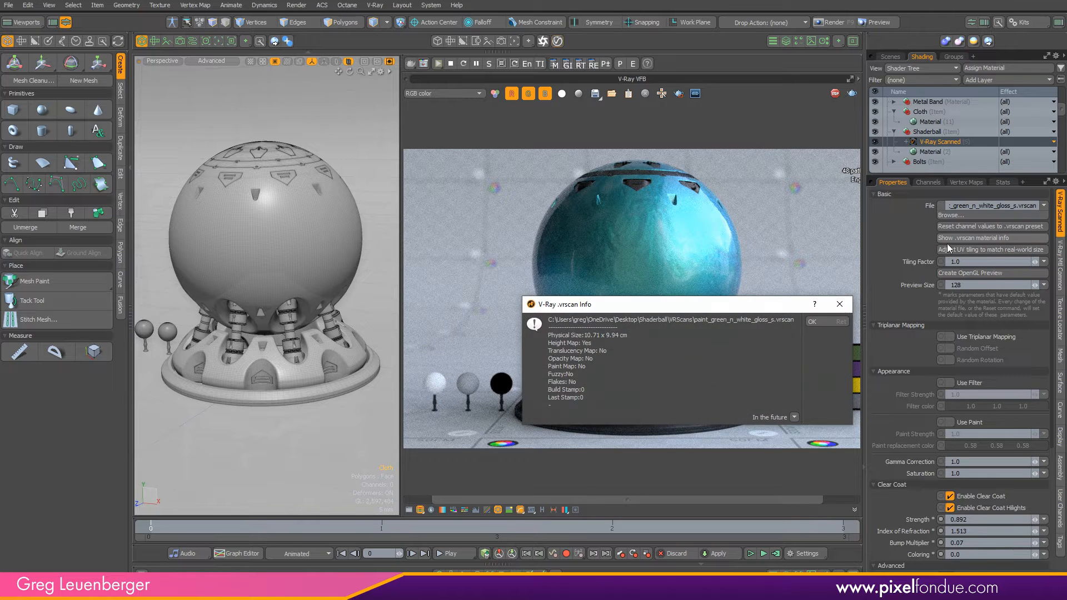
pyautogui.moveTo(737, 305); pyautogui.dragTo(678, 247)
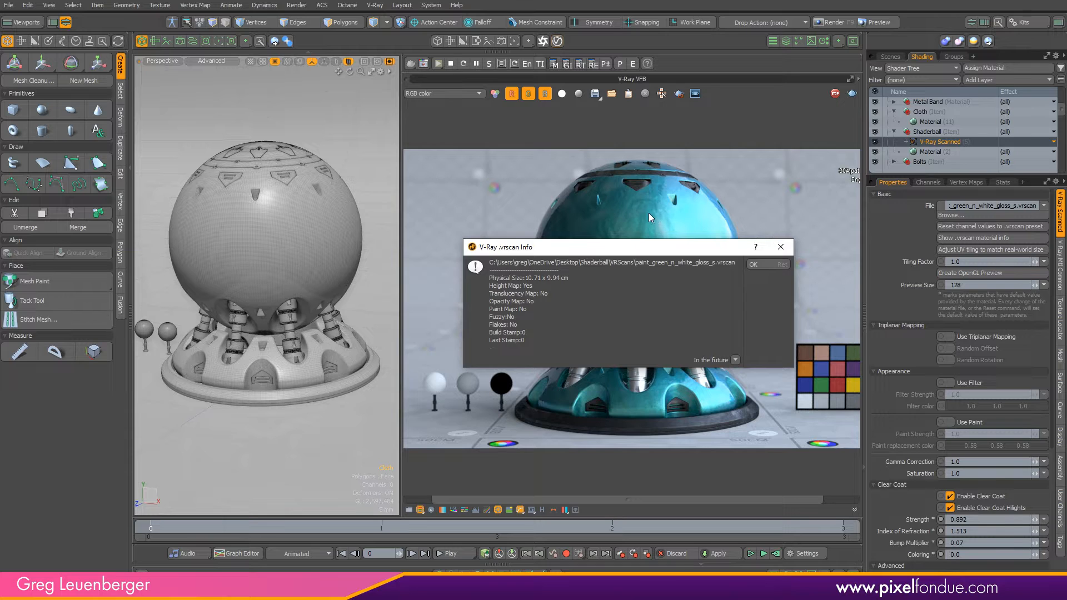
pyautogui.moveTo(691, 249); pyautogui.dragTo(669, 340)
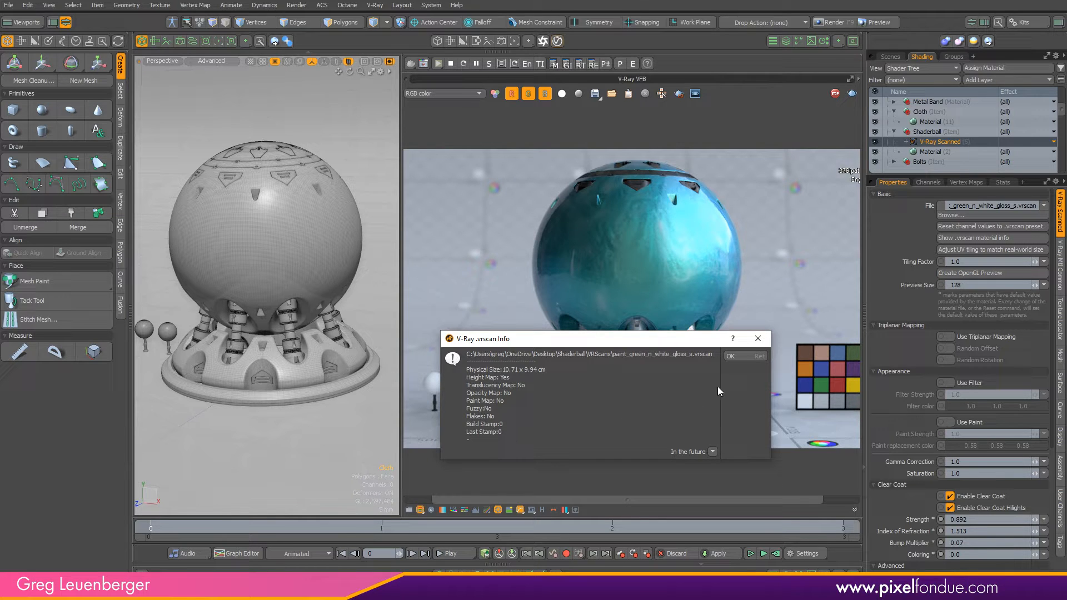
pyautogui.click(762, 357)
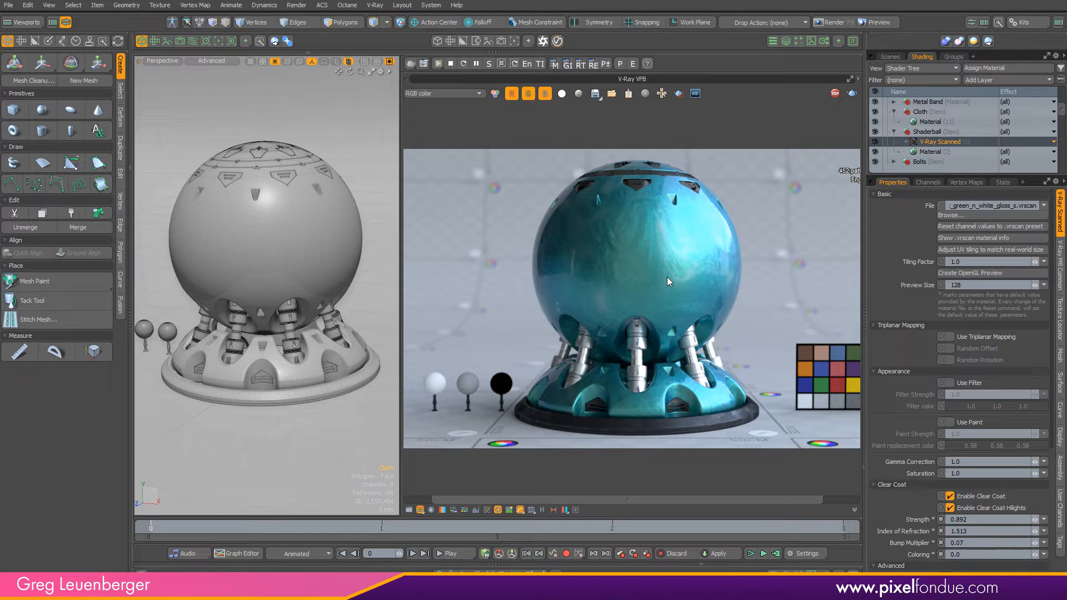
# Select the Shaderball mesh, hide the surrounding meshes in the viewport, and switch to the Top view
pyautogui.click(303, 258)
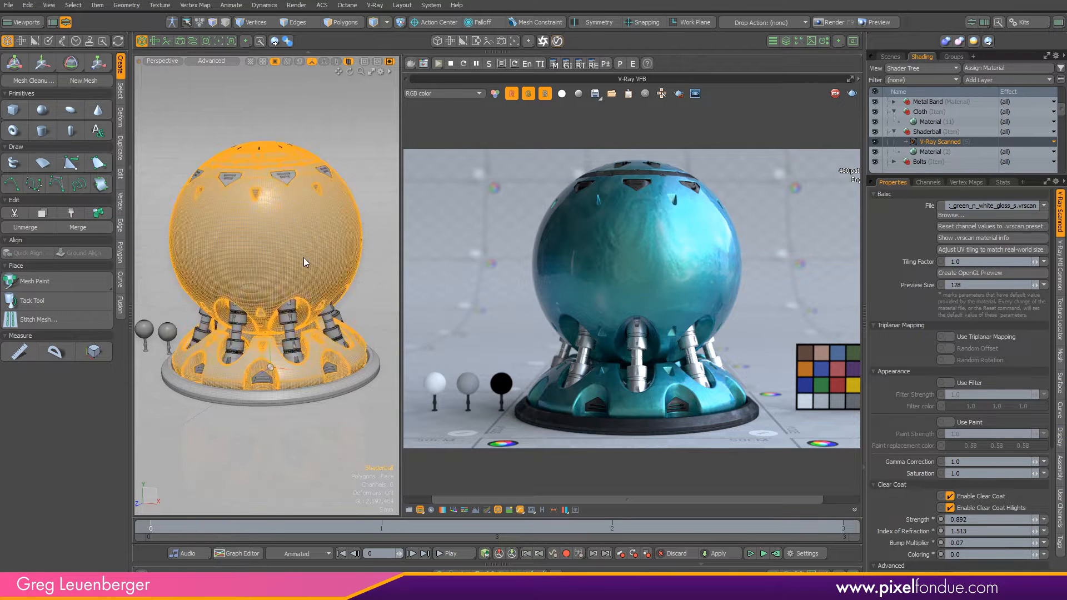
pyautogui.click(337, 63)
pyautogui.hotkey('ctrl', 'space')
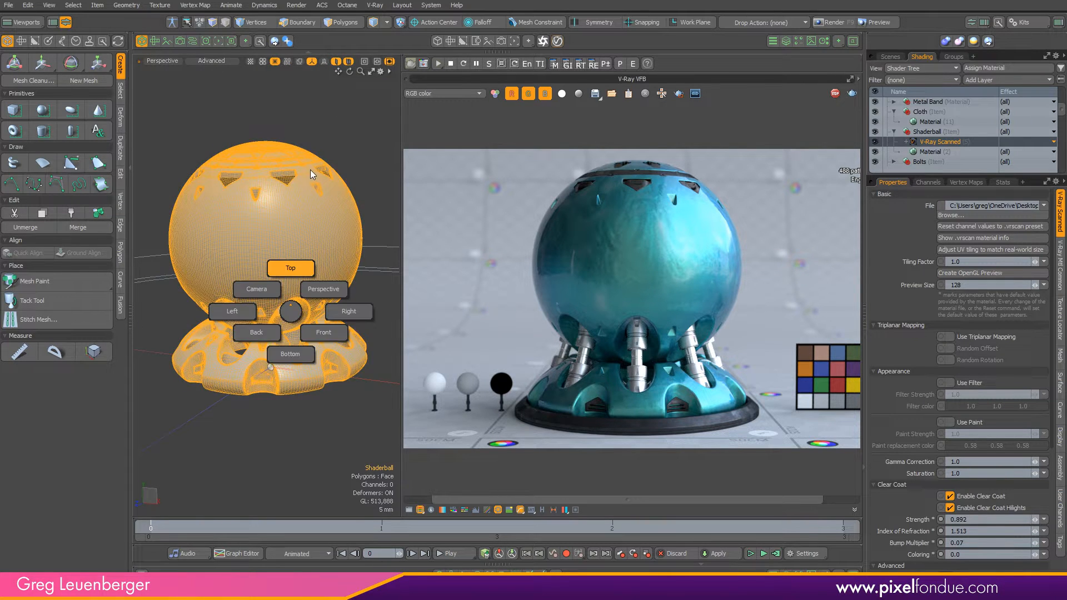
pyautogui.click(309, 168)
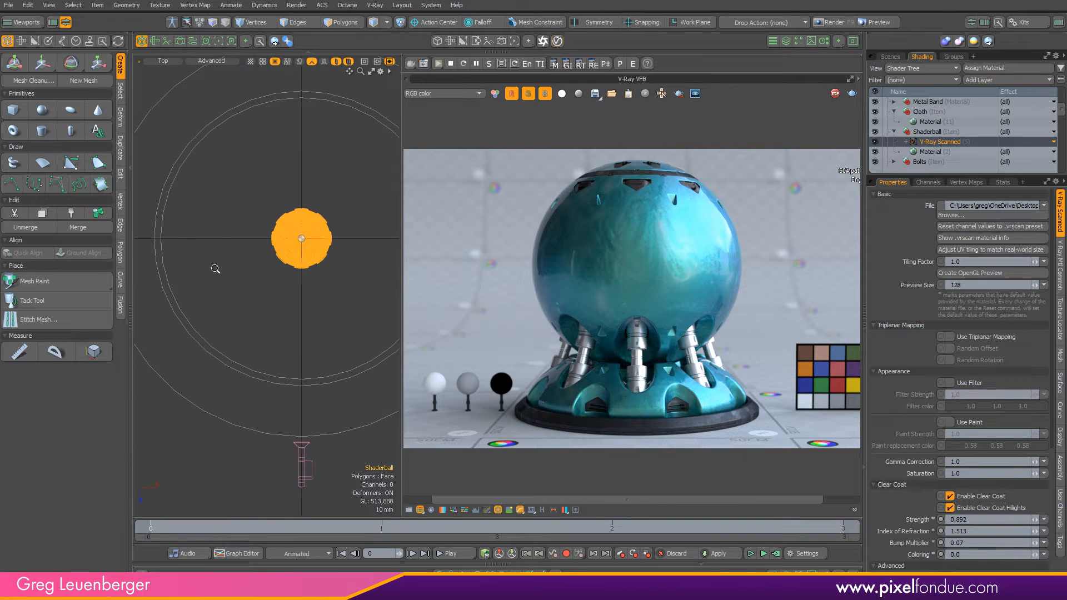
# Set the Top view to wireframe shading, and examine the shaderball's placement relative to the camera
pyautogui.keyDown('ctrl'); pyautogui.keyDown('alt'); pyautogui.moveTo(216, 269); pyautogui.dragTo(270, 267); pyautogui.keyUp('alt'); pyautogui.keyUp('ctrl')
pyautogui.hotkey('ctrl', '2')
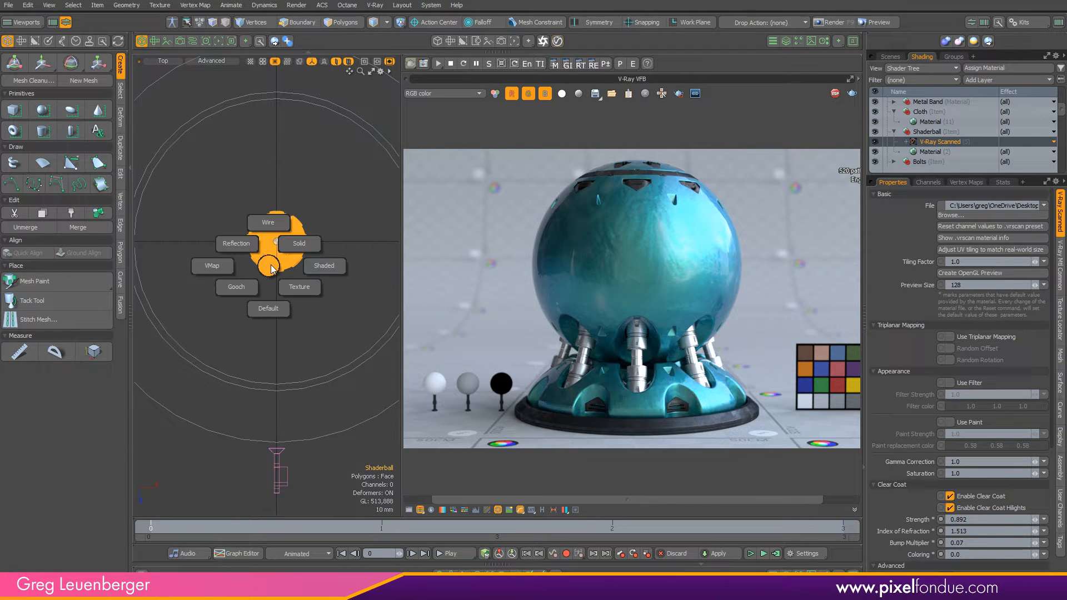
pyautogui.click(272, 222)
pyautogui.scroll(5, 381, 254)
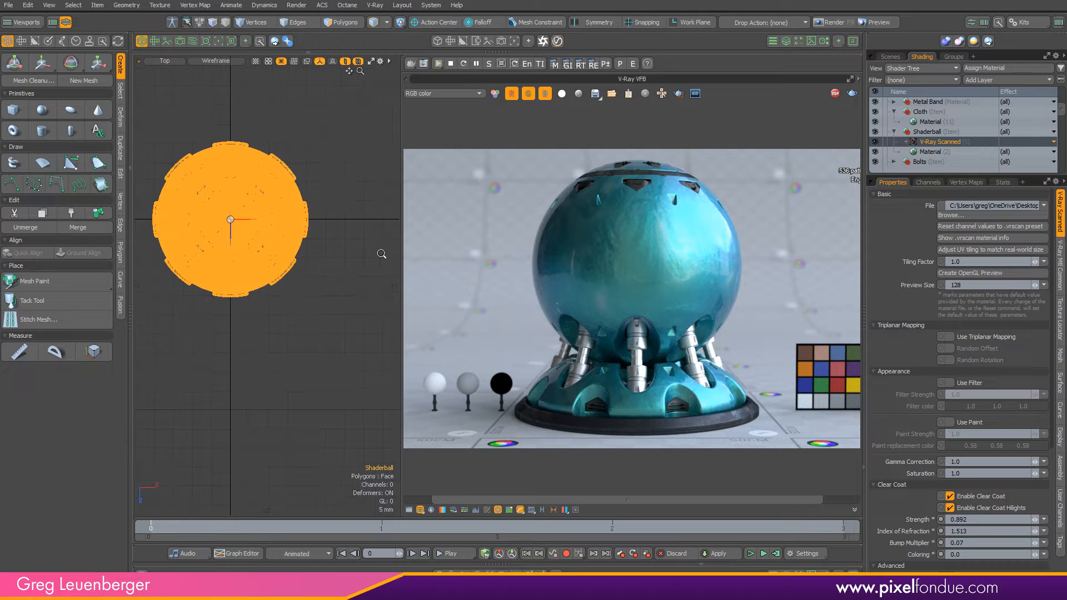
pyautogui.scroll(-6, 381, 254)
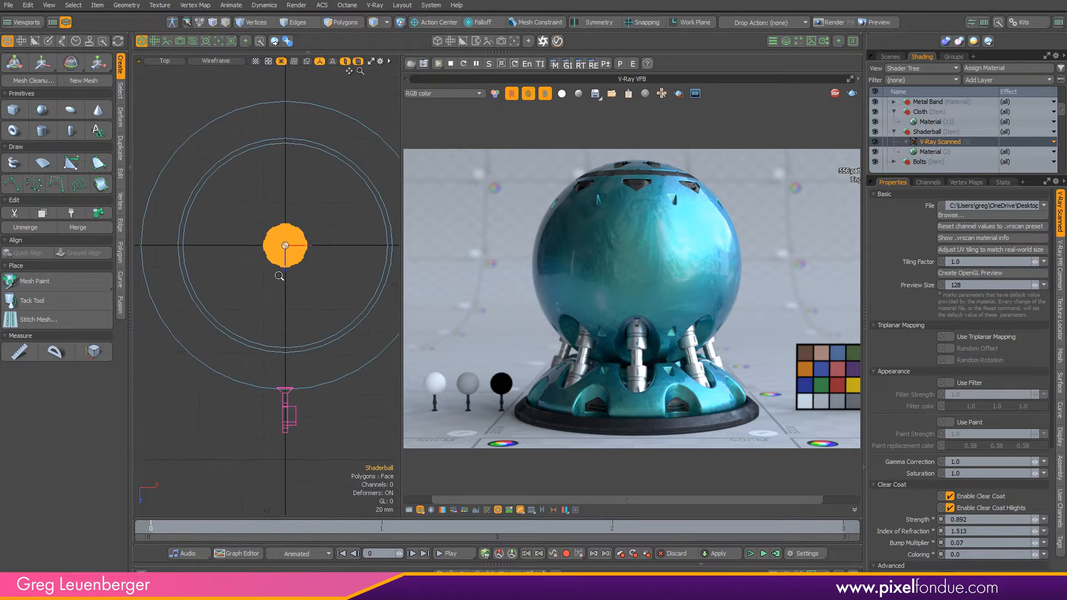
pyautogui.keyDown('ctrl'); pyautogui.keyDown('alt'); pyautogui.moveTo(279, 276); pyautogui.dragTo(240, 285); pyautogui.keyUp('alt'); pyautogui.keyUp('ctrl')
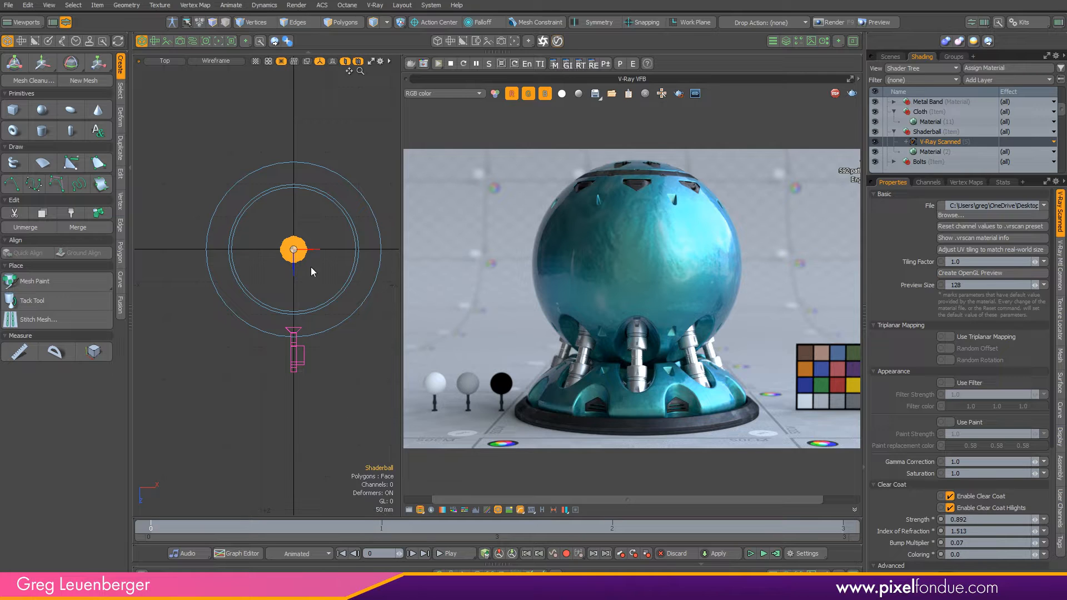
# Reopen the .vrscan material info to compare the scan's physical size with the scene, and close it
pyautogui.click(962, 238)
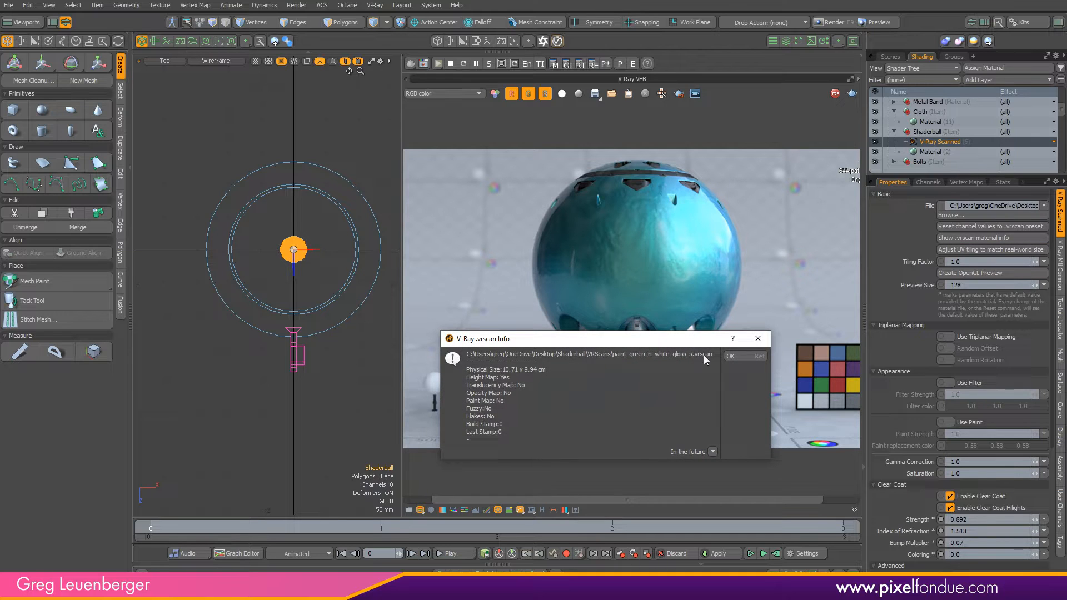
pyautogui.click(757, 357)
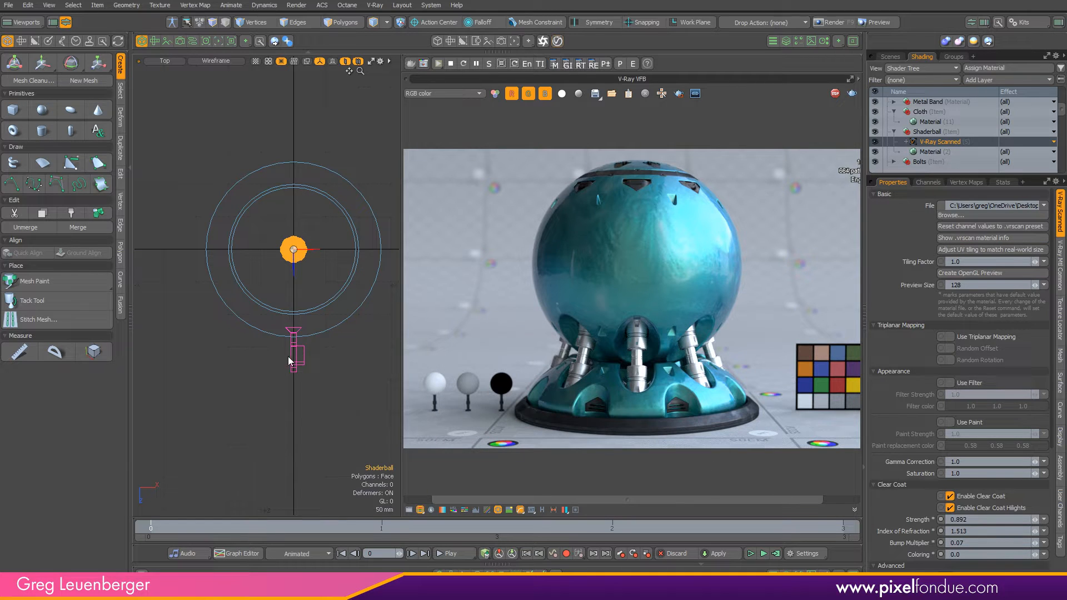
# Return the viewport to the Perspective view framed on the shaderball, and deselect the mesh
pyautogui.hotkey('ctrl', 'space')
pyautogui.click(348, 278)
pyautogui.scroll(5, 268, 366)
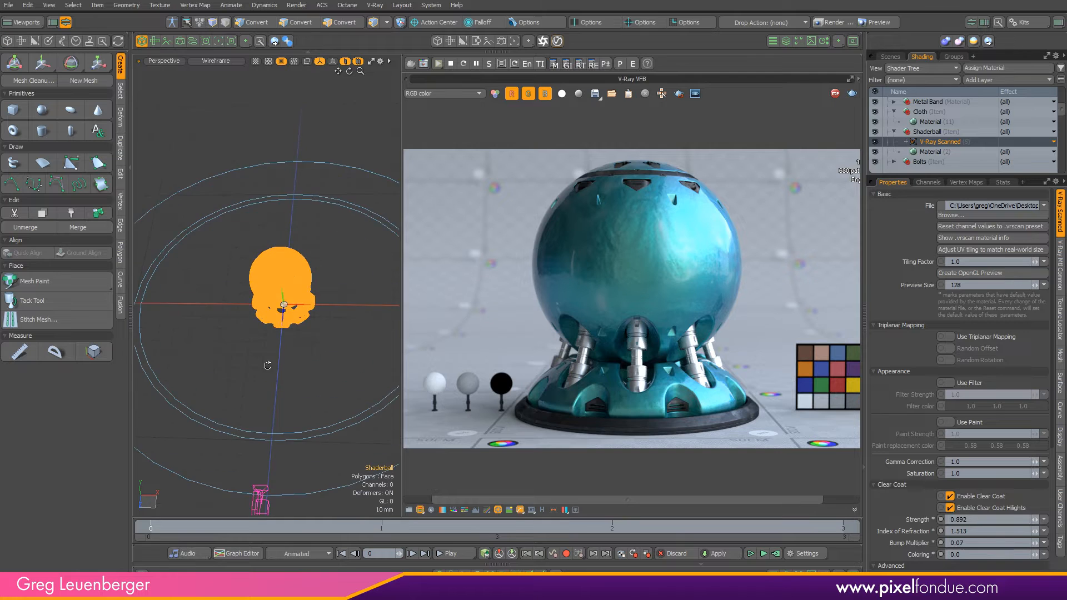
pyautogui.keyDown('alt'); pyautogui.moveTo(268, 366); pyautogui.dragTo(274, 229); pyautogui.keyUp('alt')
pyautogui.scroll(3, 275, 229)
pyautogui.click(319, 232)
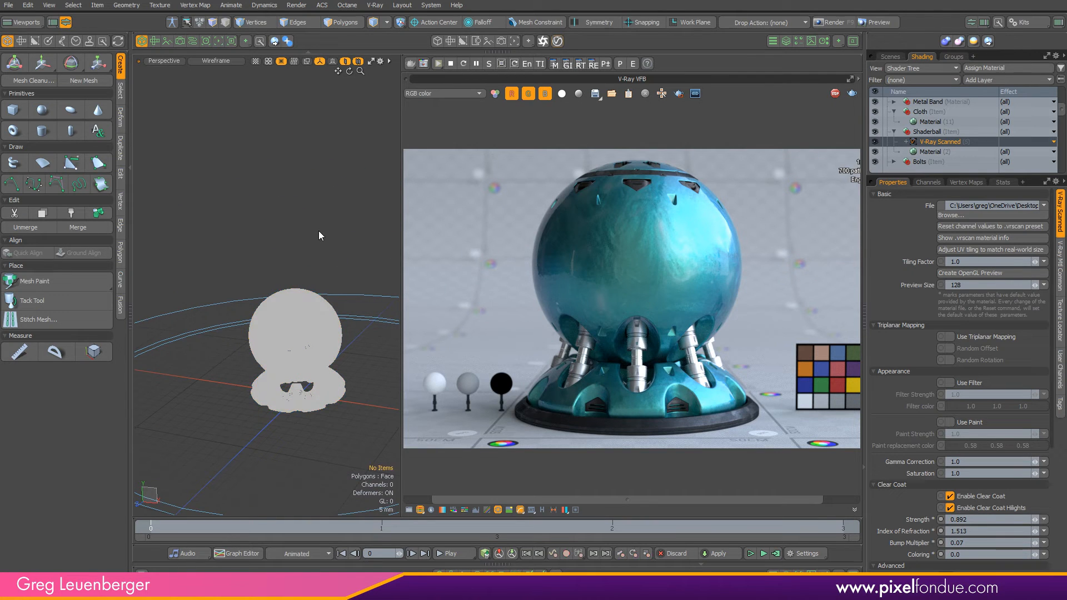
# Set the viewport shading to Default, and frame the shaderball closely from the front
pyautogui.hotkey('ctrl', '2')
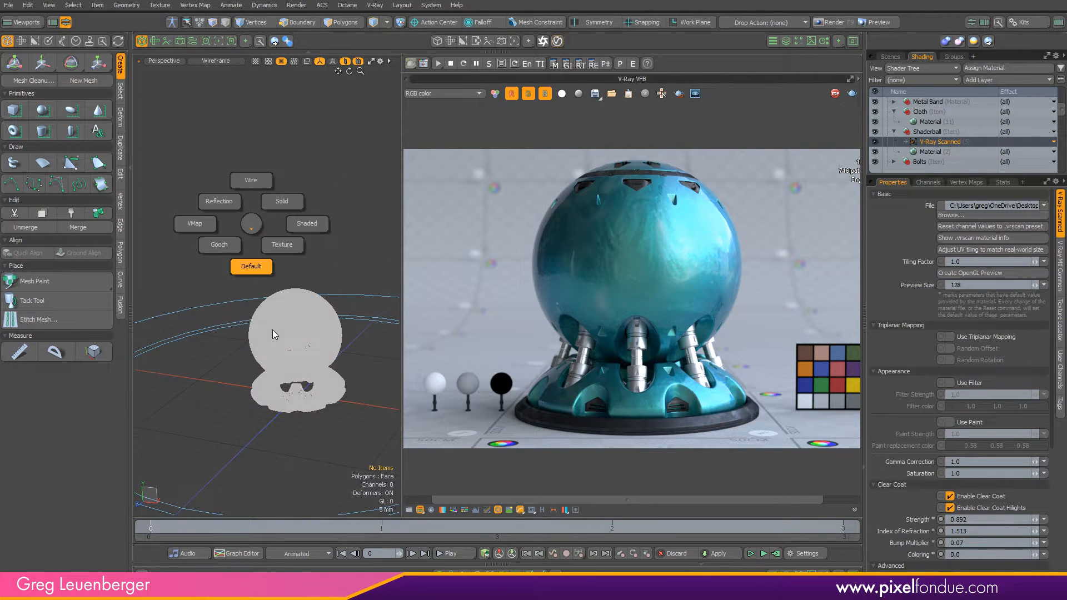
pyautogui.click(272, 331)
pyautogui.keyDown('alt'); pyautogui.moveTo(299, 296); pyautogui.dragTo(236, 220); pyautogui.keyUp('alt')
pyautogui.scroll(3, 286, 277)
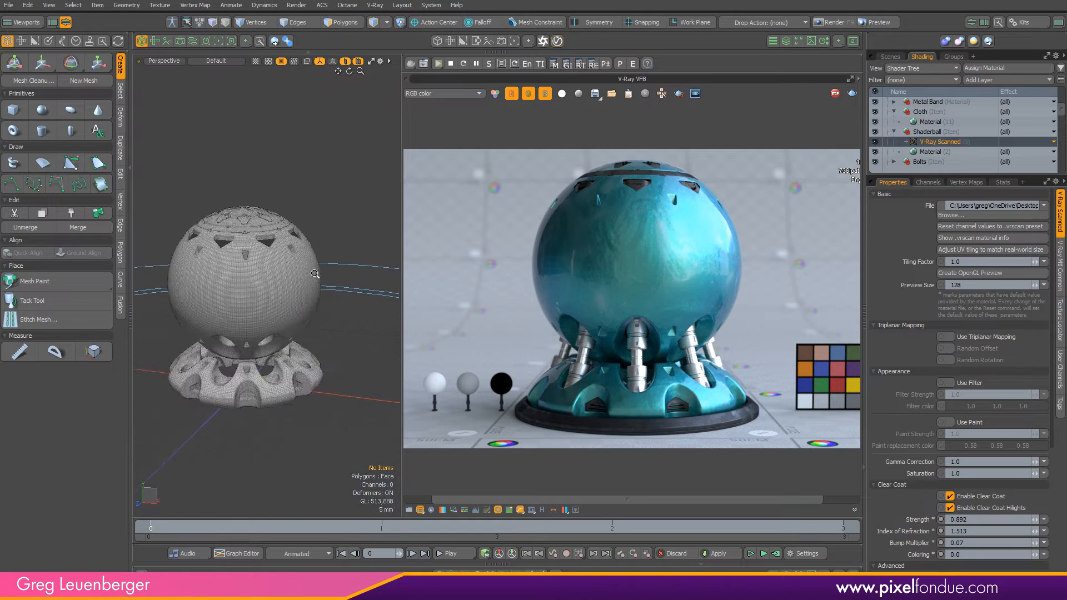
pyautogui.keyDown('alt'); pyautogui.moveTo(312, 274); pyautogui.dragTo(343, 245); pyautogui.keyUp('alt')
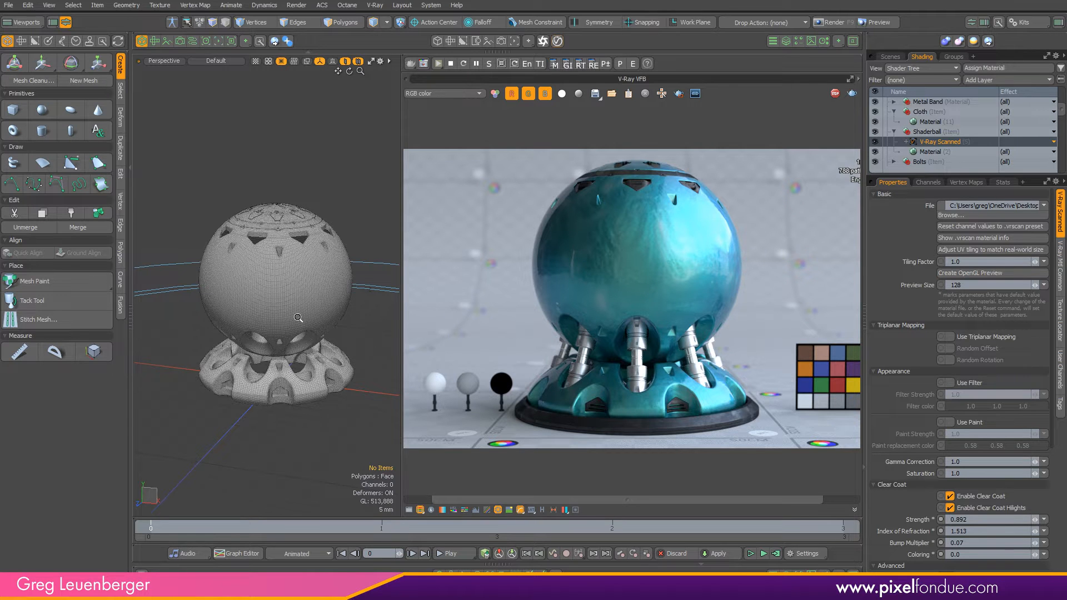
pyautogui.scroll(3, 299, 318)
# Select the Shaderball mesh, and switch to polygon selection mode
pyautogui.click(310, 293)
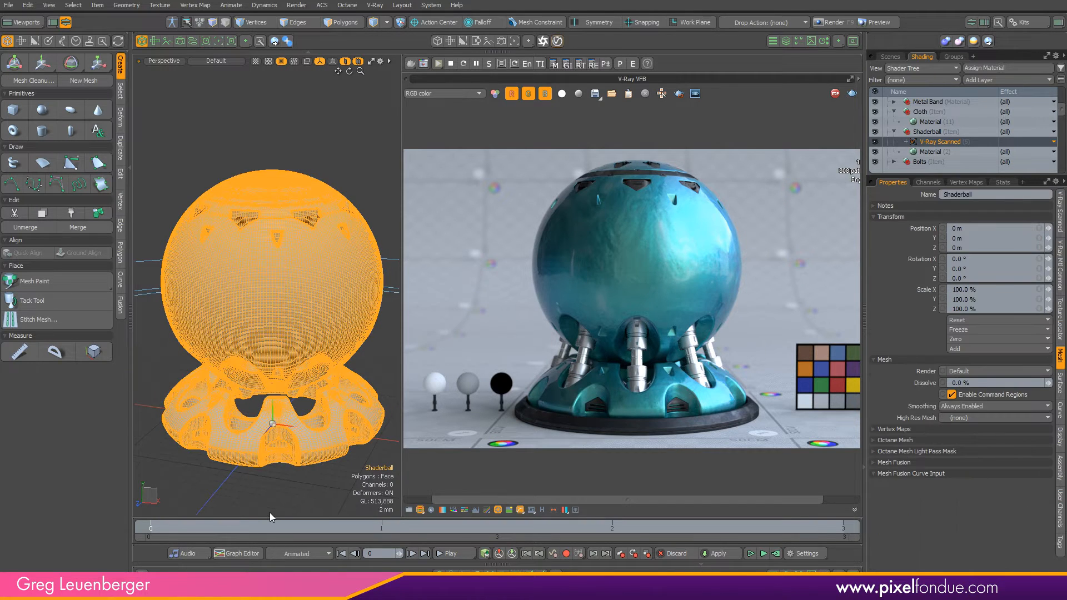
pyautogui.keyDown('alt'); pyautogui.keyDown('shift'); pyautogui.moveTo(271, 487); pyautogui.dragTo(270, 443); pyautogui.keyUp('shift'); pyautogui.keyUp('alt')
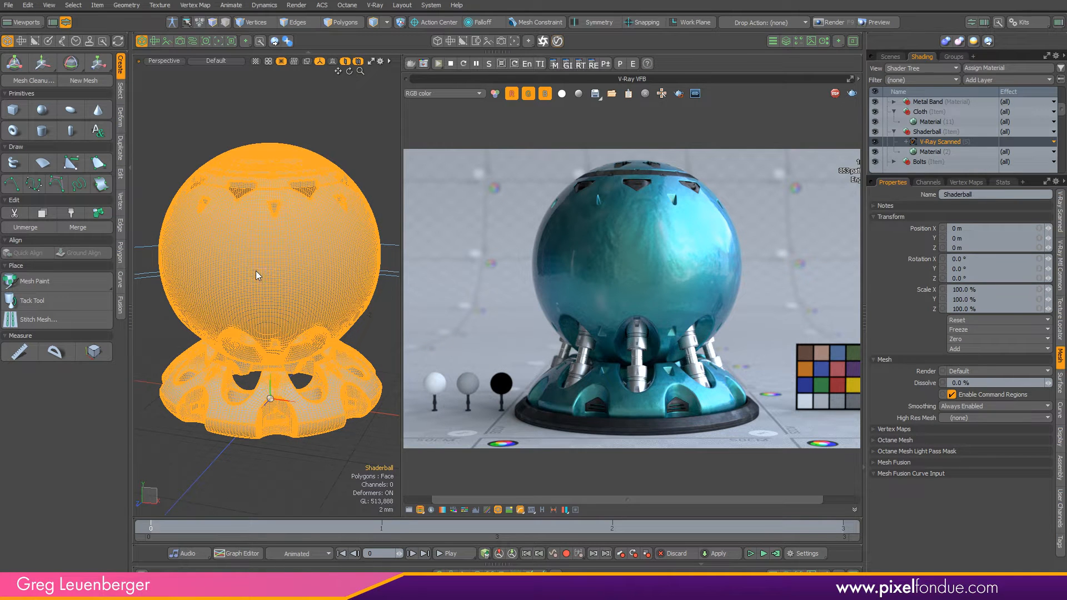
pyautogui.press('3')
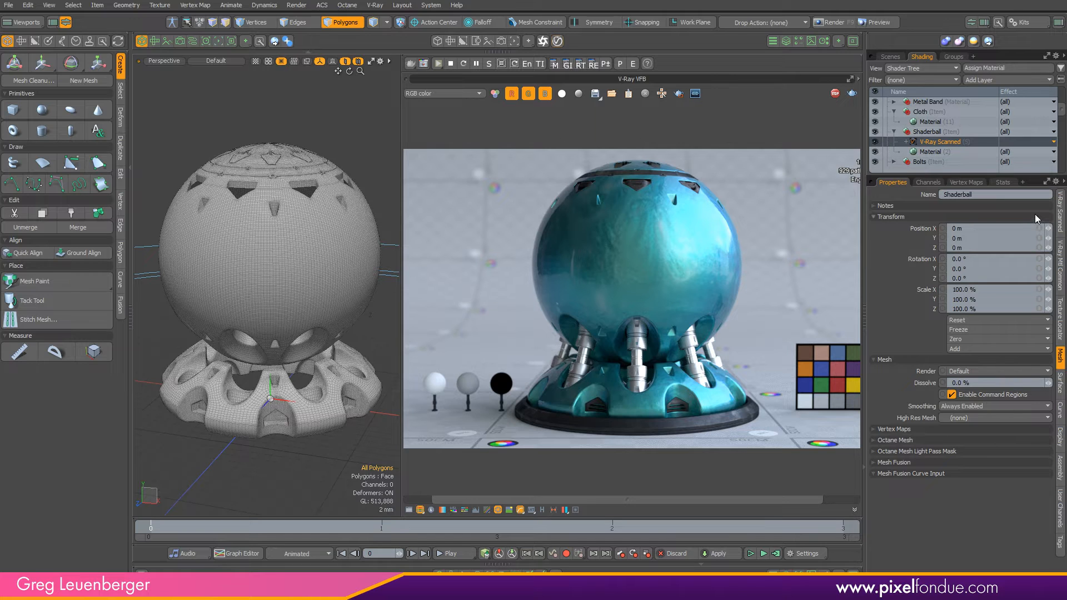
# Examine the scanned material's Texture Locator settings, and return to its V-Ray Scanned properties
pyautogui.click(1059, 214)
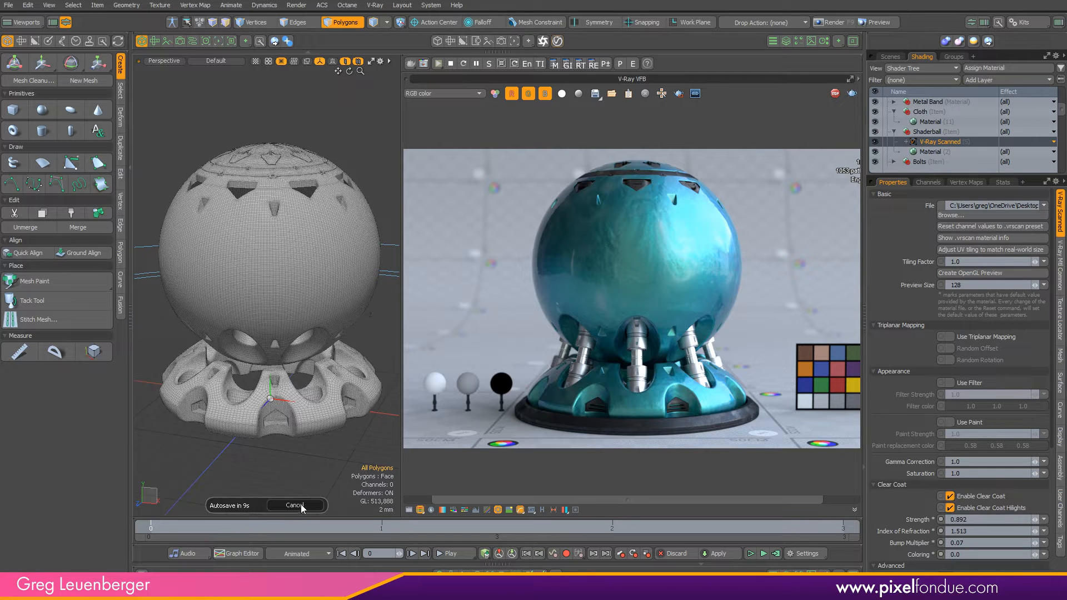
pyautogui.click(1060, 333)
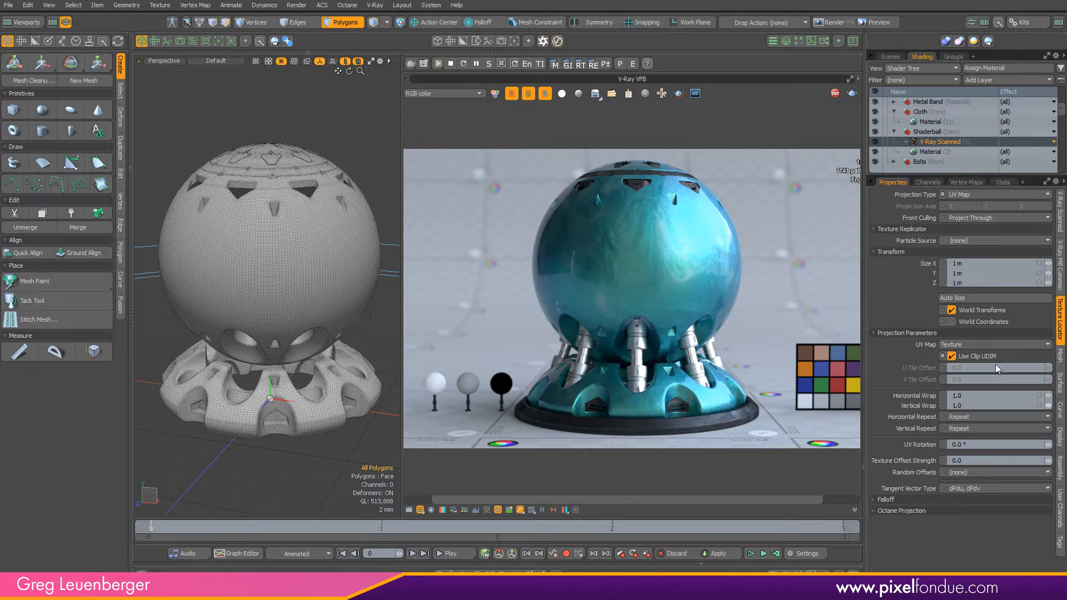
pyautogui.click(1059, 223)
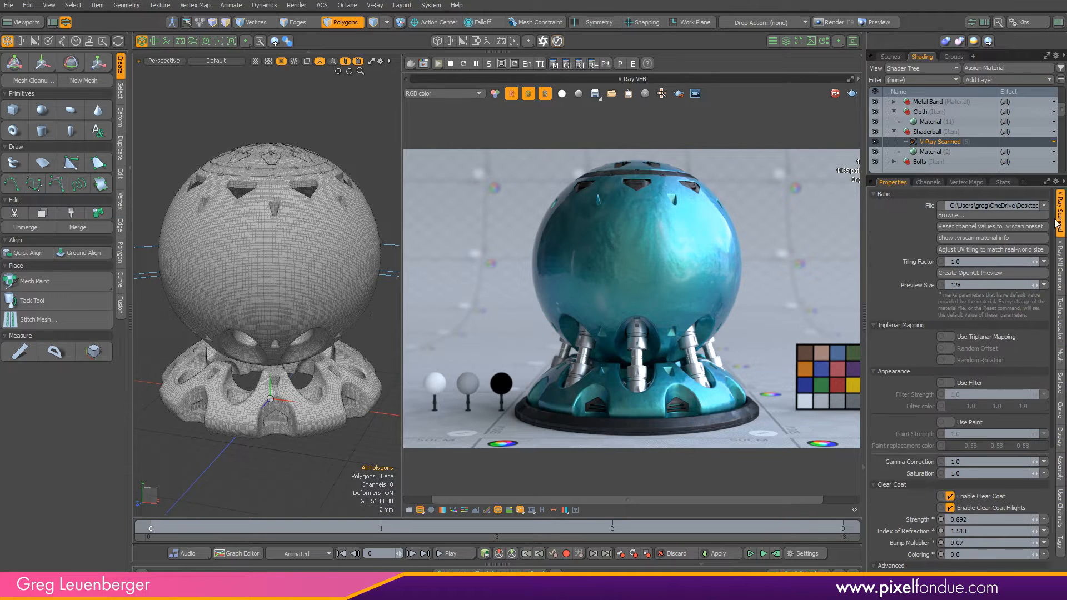
# Adjust the scanned paint's UV tiling to match real-world size, and set its Tiling Factor to 5
pyautogui.click(974, 249)
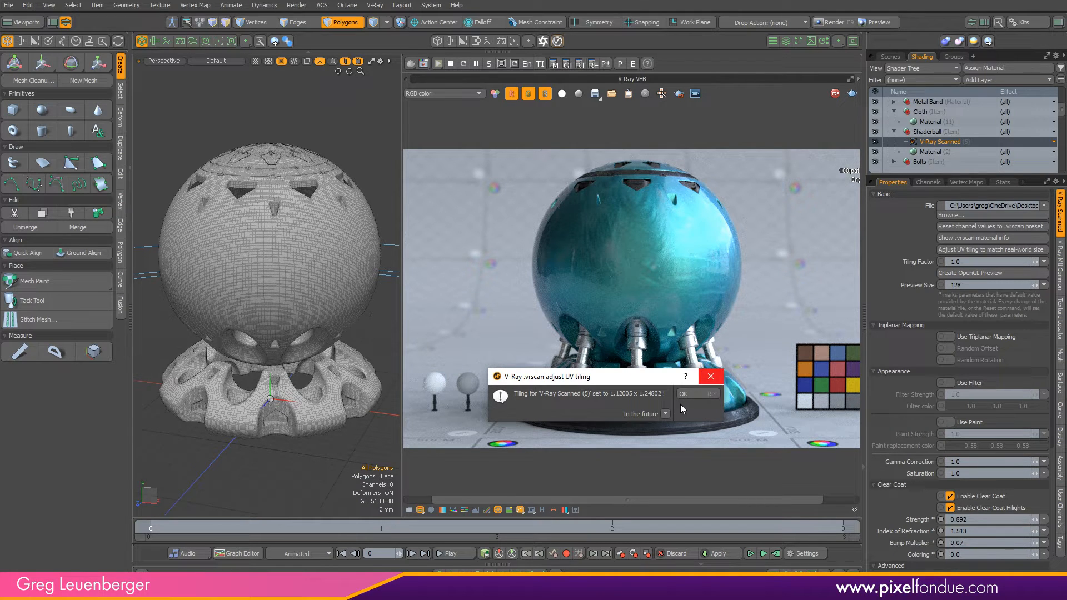
pyautogui.click(690, 394)
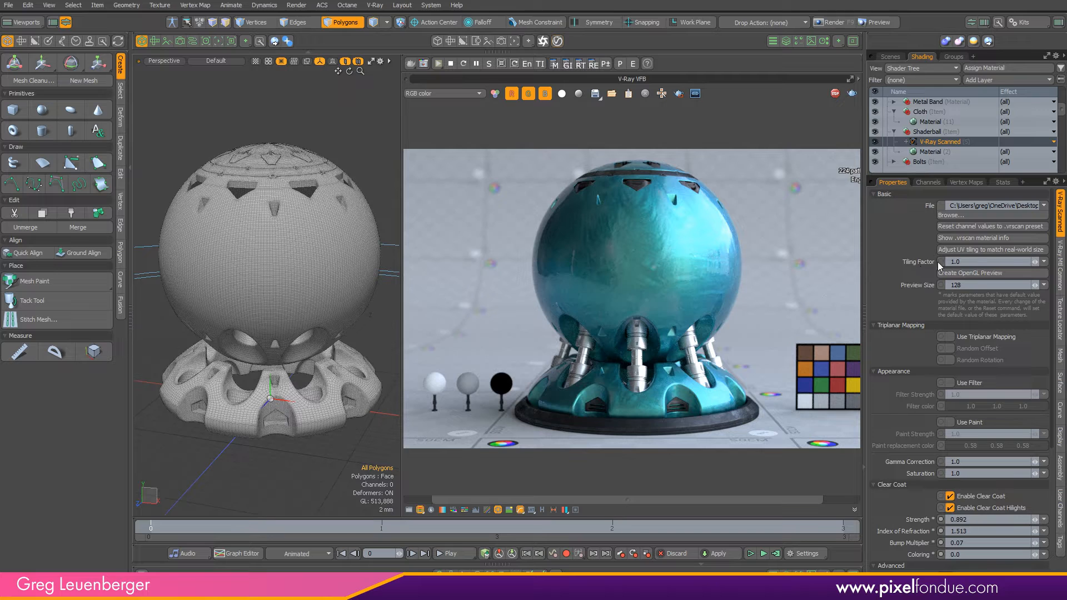
pyautogui.click(988, 261)
pyautogui.write('5')
pyautogui.press('Return')
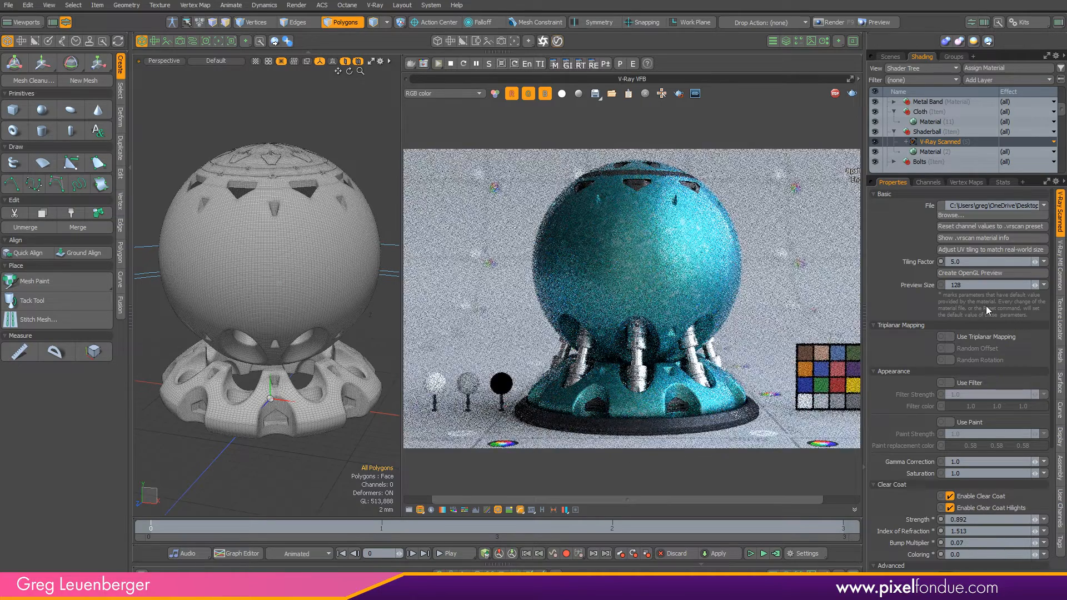
# Examine the scanned paint's Texture Locator wrap settings, and inspect the tiled paint up close in the shaderball render
pyautogui.click(1061, 278)
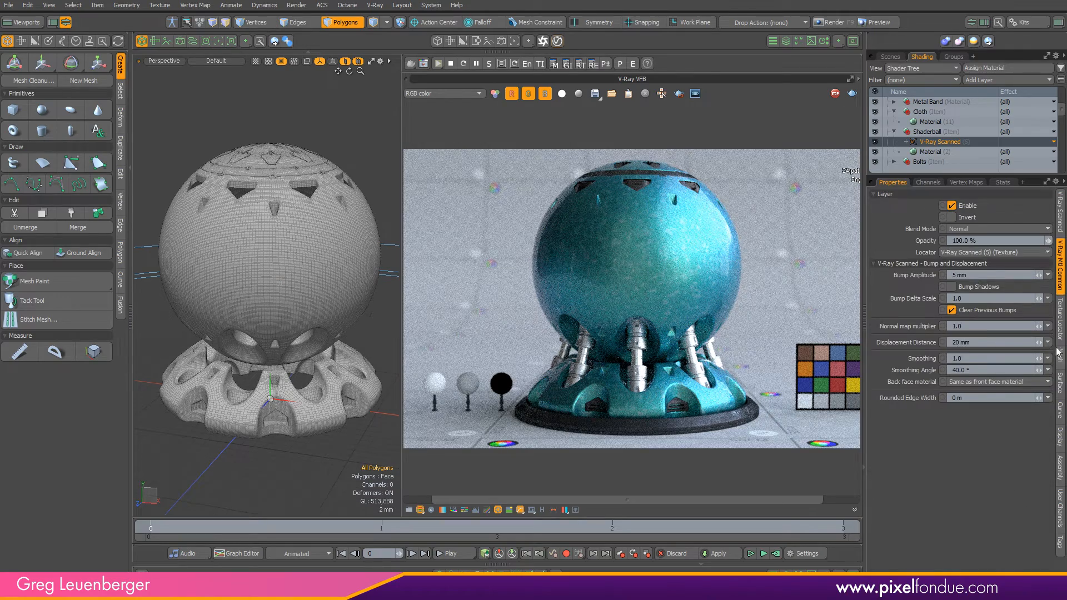
pyautogui.click(1061, 318)
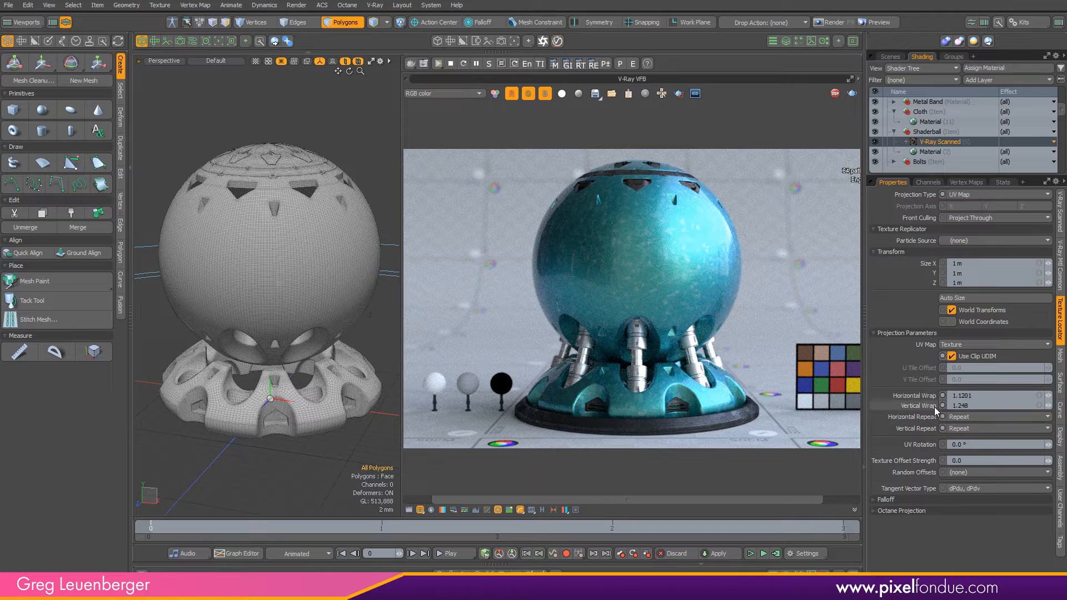
pyautogui.click(1062, 226)
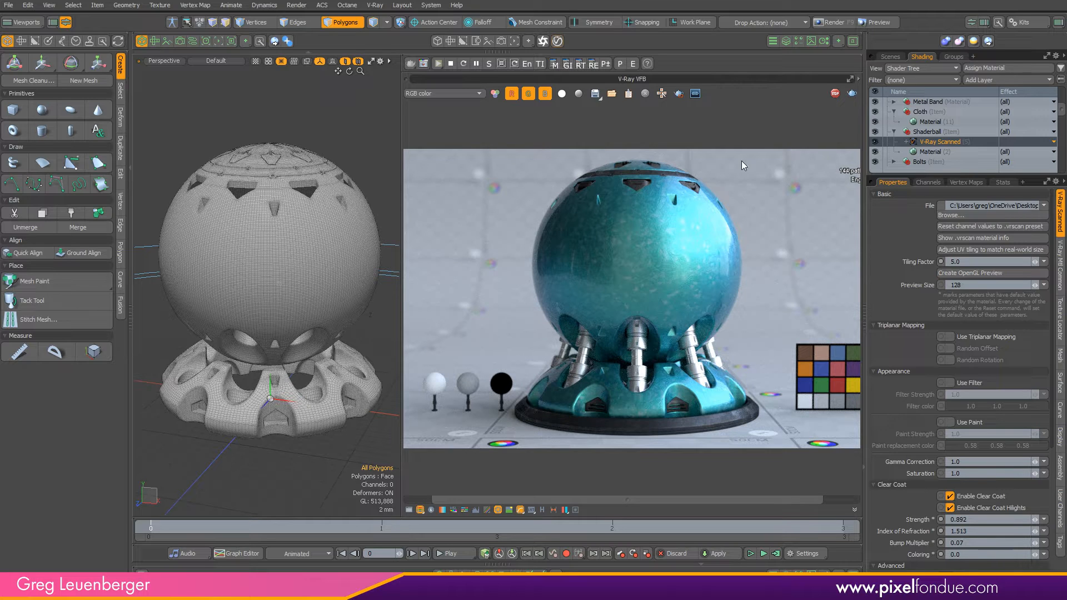
pyautogui.scroll(3, 719, 308)
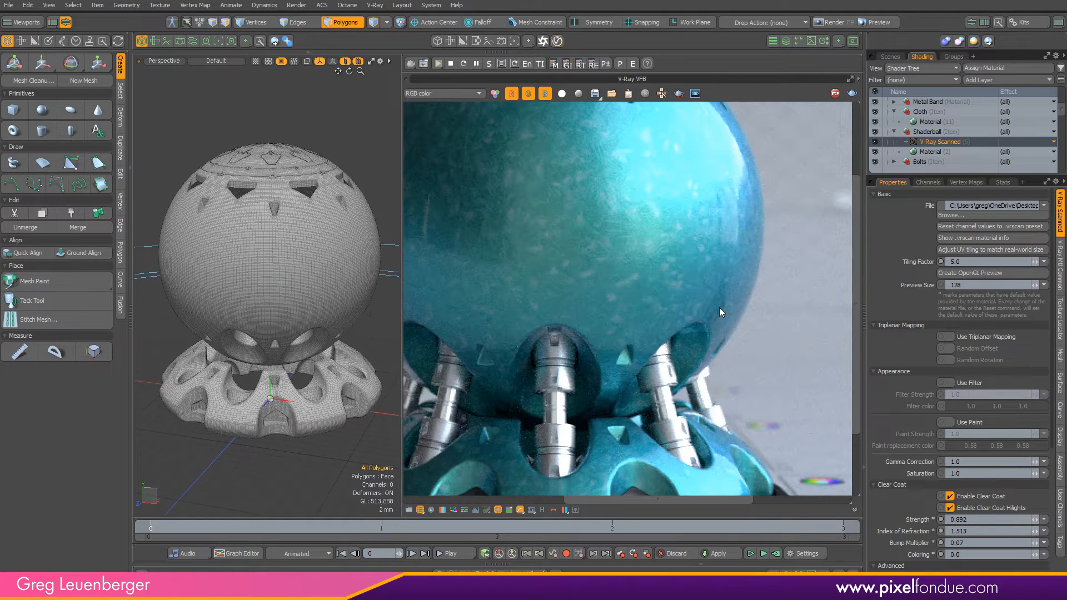
pyautogui.scroll(-3, 571, 278)
pyautogui.moveTo(667, 322); pyautogui.dragTo(648, 318, button='middle')
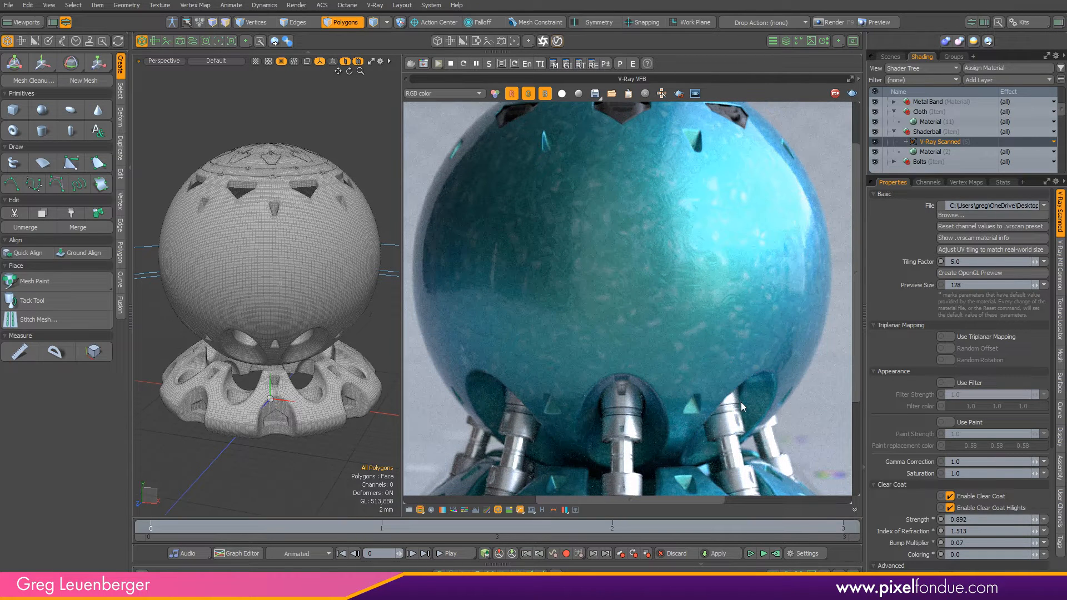
pyautogui.moveTo(746, 339); pyautogui.dragTo(736, 314, button='middle')
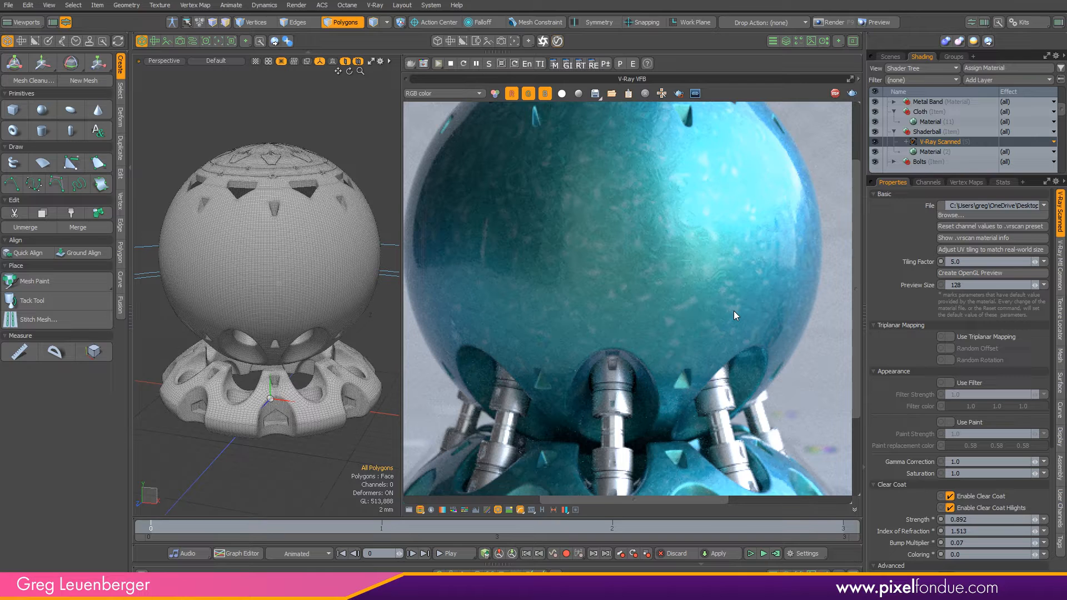
pyautogui.scroll(-3, 734, 311)
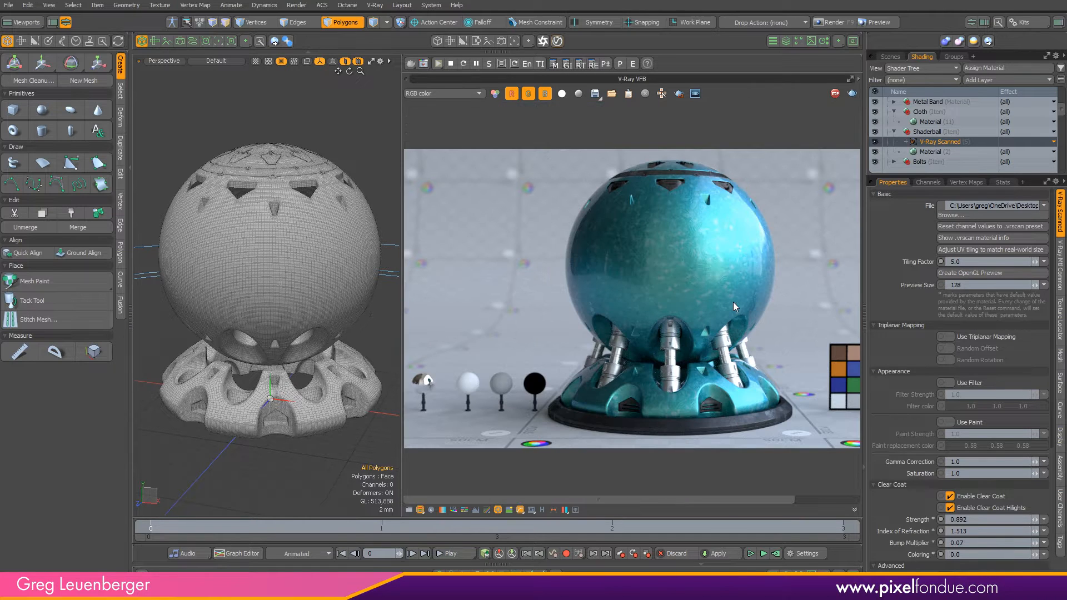
pyautogui.moveTo(726, 303); pyautogui.dragTo(698, 305, button='middle')
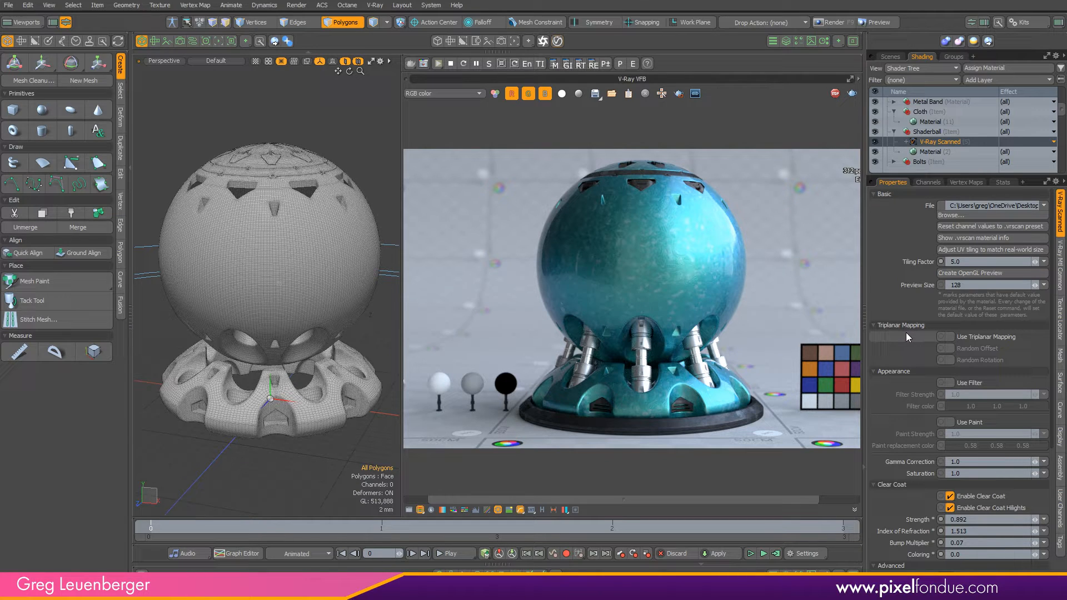
# Stop the V-Ray render, and make the Untitled scene the current scene
pyautogui.click(450, 63)
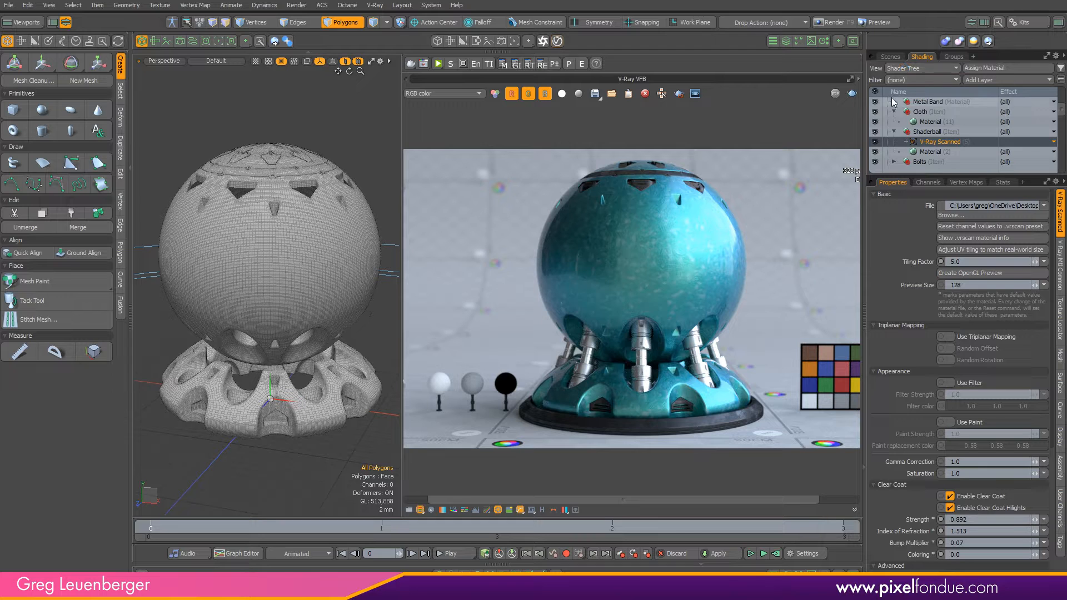
pyautogui.click(890, 56)
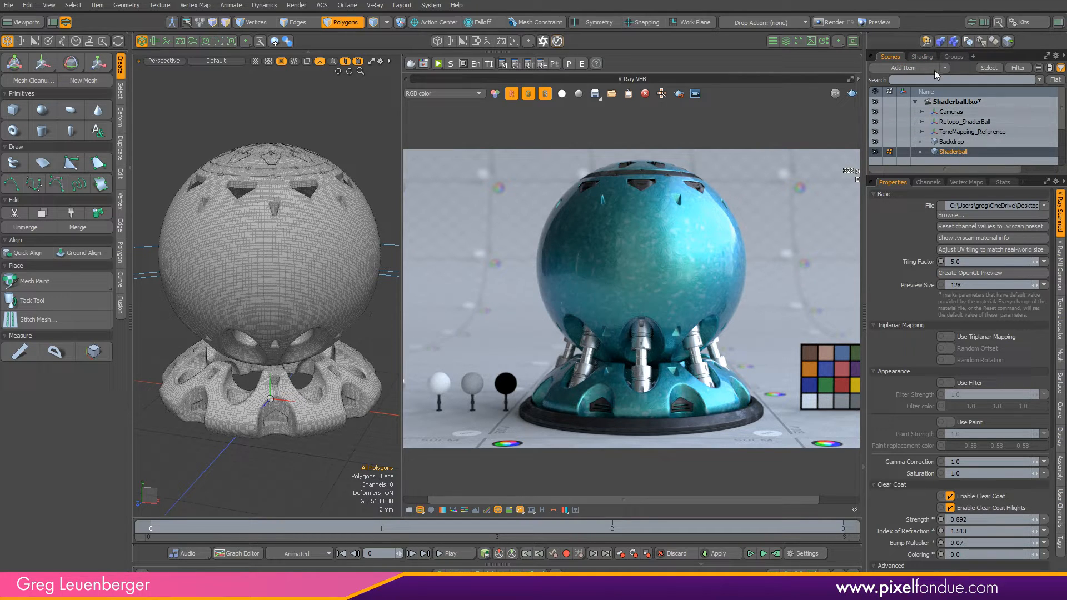
pyautogui.scroll(-3, 1050, 153)
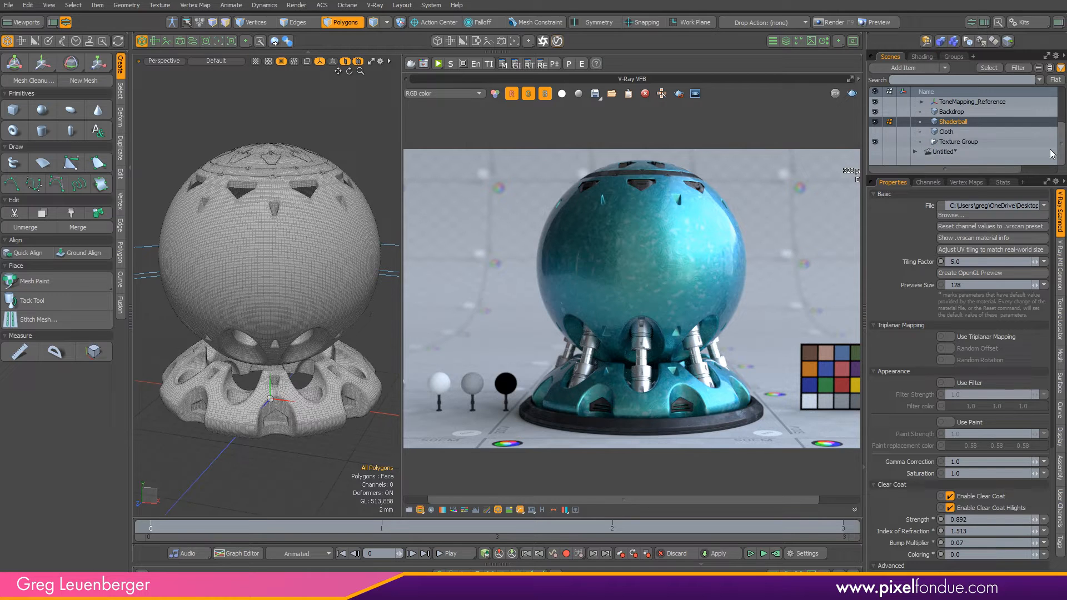
pyautogui.click(943, 153)
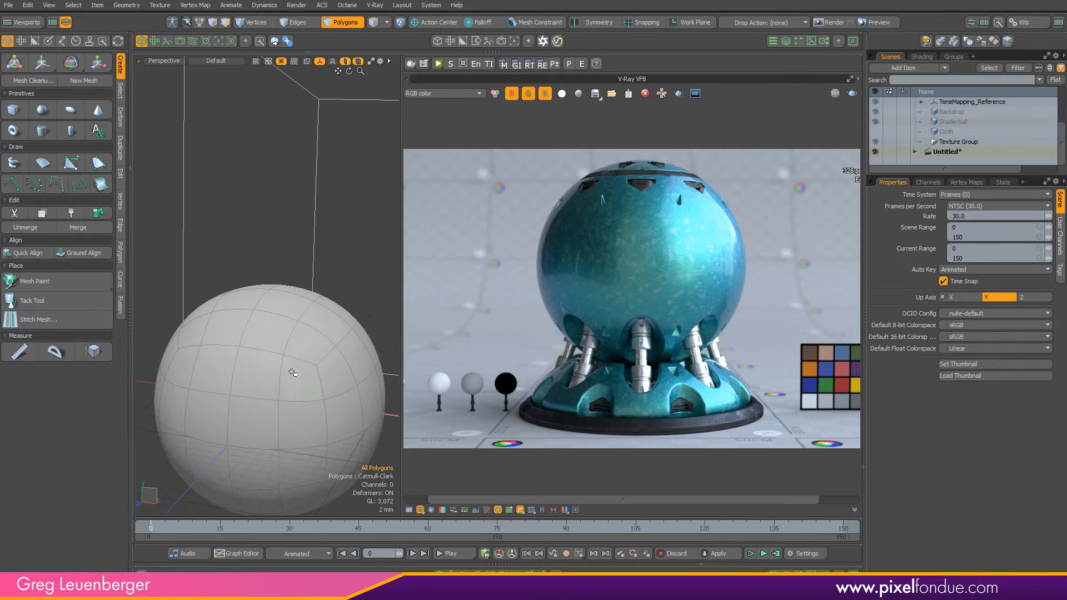
# Switch the viewport to the Camera view, start the V-Ray render, and centre the rendered ball in the frame buffer
pyautogui.scroll(-3, 317, 328)
pyautogui.hotkey('ctrl', 'space')
pyautogui.click(234, 238)
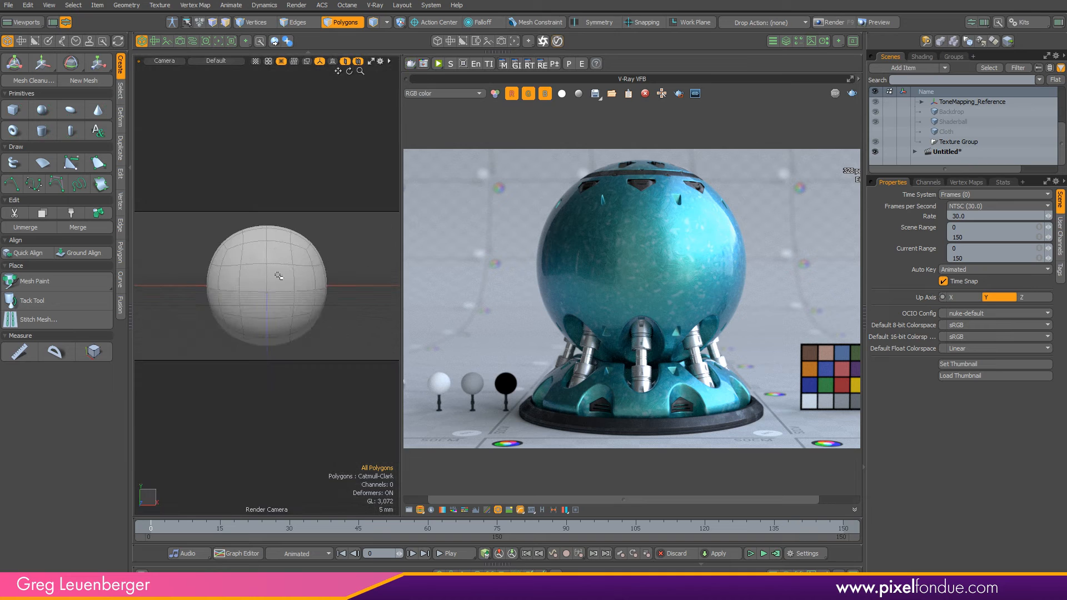
pyautogui.click(439, 63)
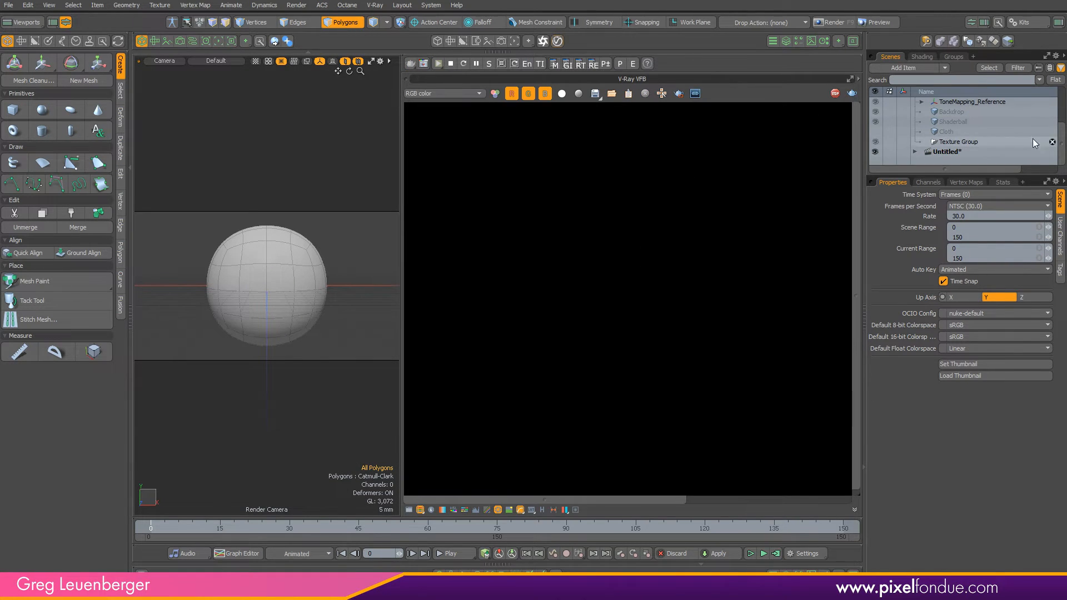
pyautogui.click(915, 152)
pyautogui.moveTo(759, 231); pyautogui.dragTo(609, 243, button='middle')
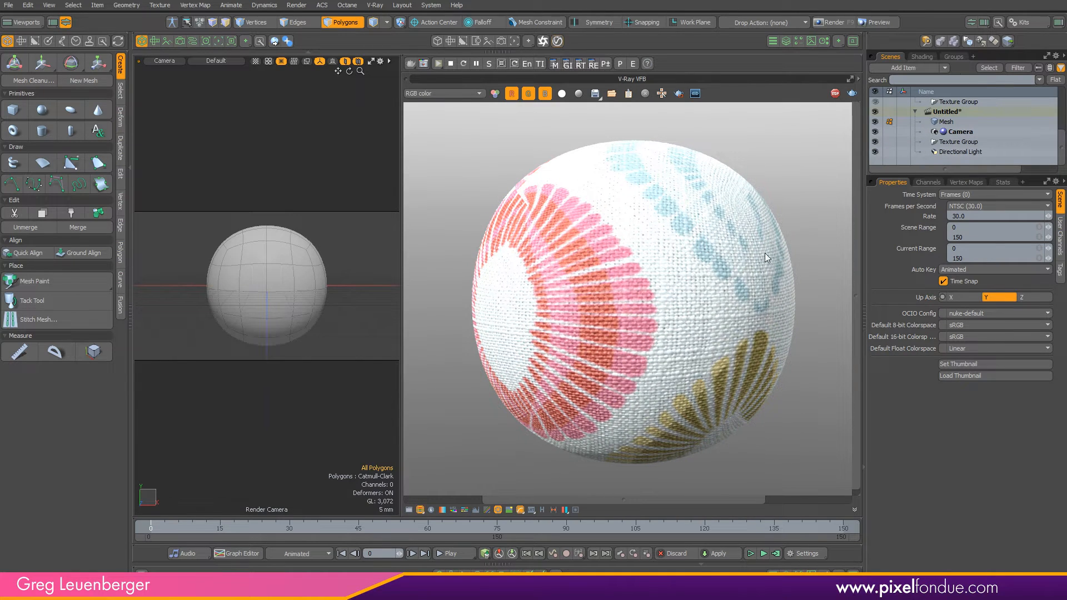
# Select the V-Ray Scanned layer of the ball material in the Shader Tree
pyautogui.click(924, 57)
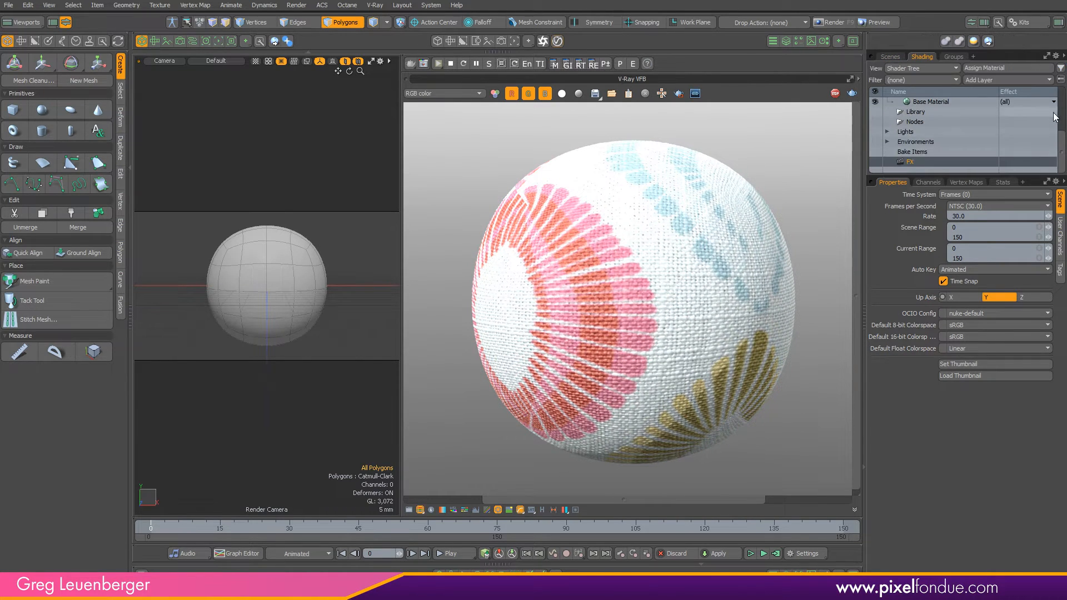
pyautogui.scroll(5, 1055, 116)
pyautogui.click(949, 153)
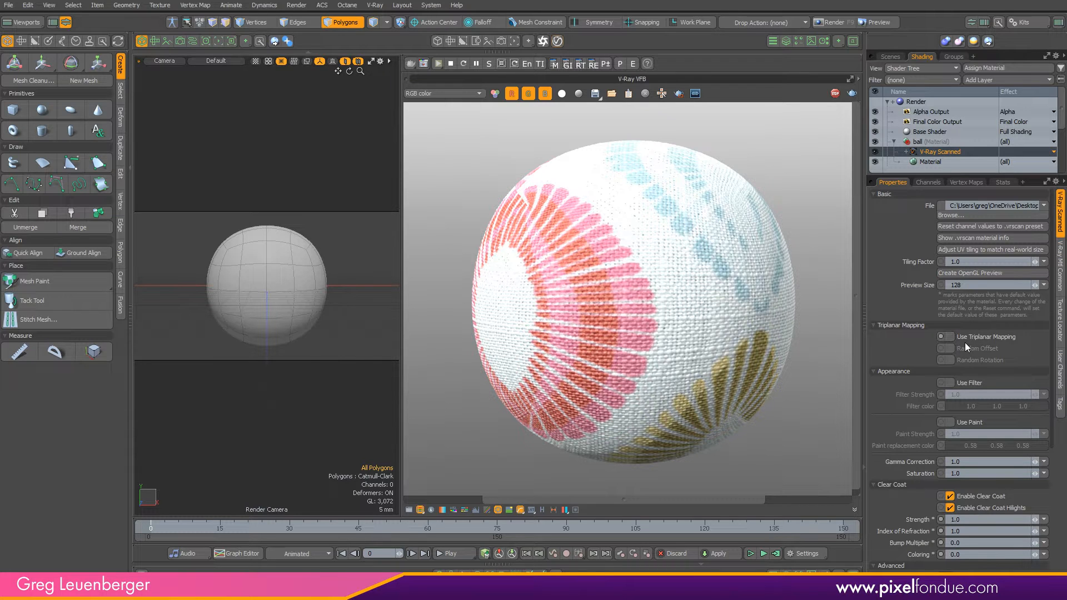
# Try a Tiling Factor of 4 on the ball's scanned fabric, and set it back to 1
pyautogui.click(971, 262)
pyautogui.write('4')
pyautogui.press('Return')
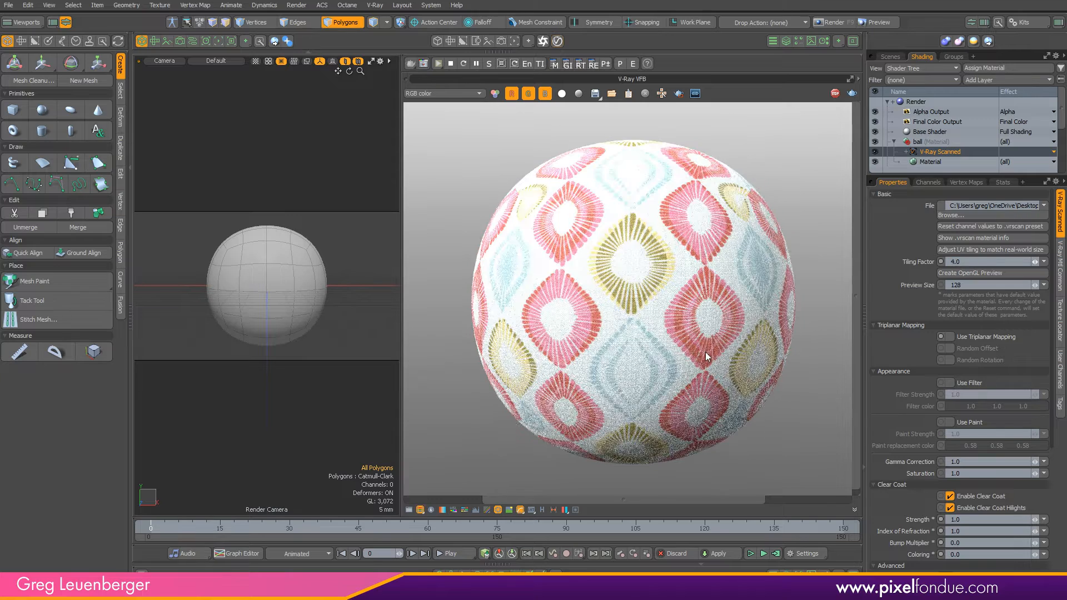
pyautogui.click(971, 262)
pyautogui.write('1')
pyautogui.press('Return')
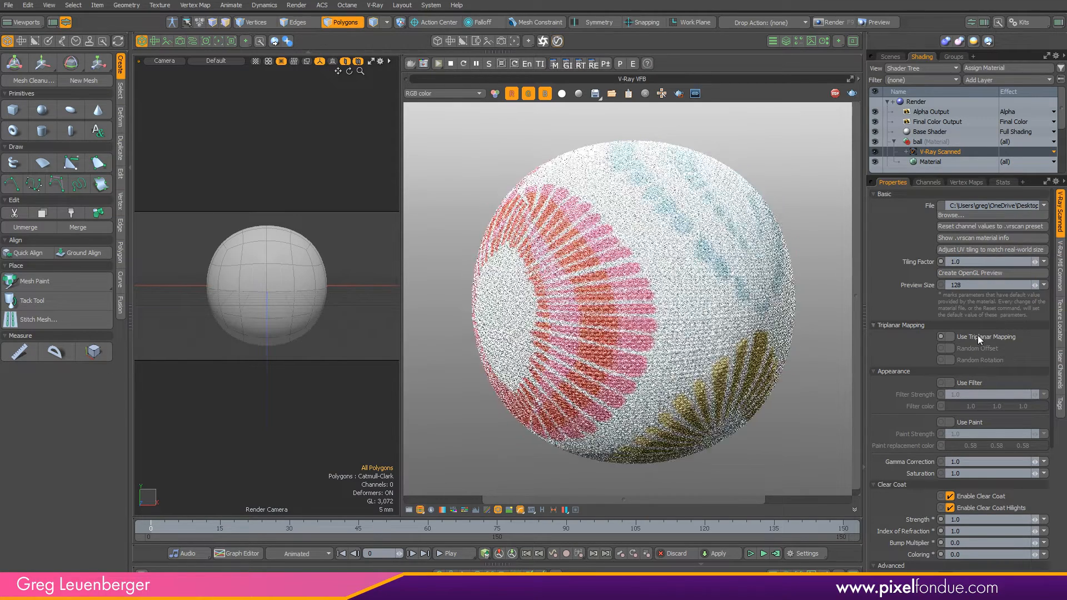
# Enable triplanar mapping for the scanned fabric, and set its Horizontal Wrap and Vertical Wrap to 2
pyautogui.click(979, 337)
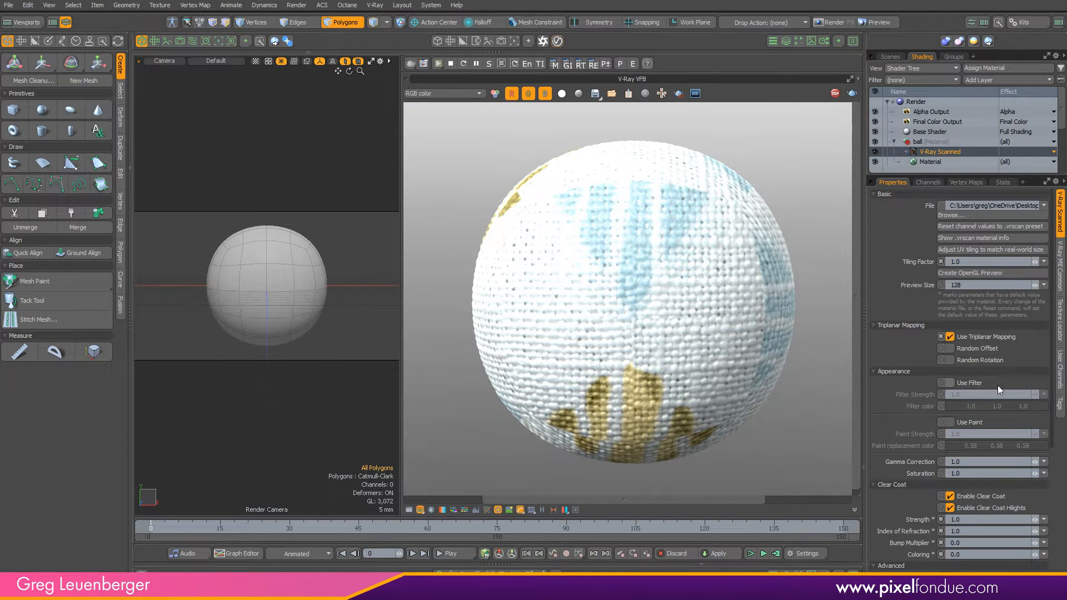
pyautogui.click(1063, 285)
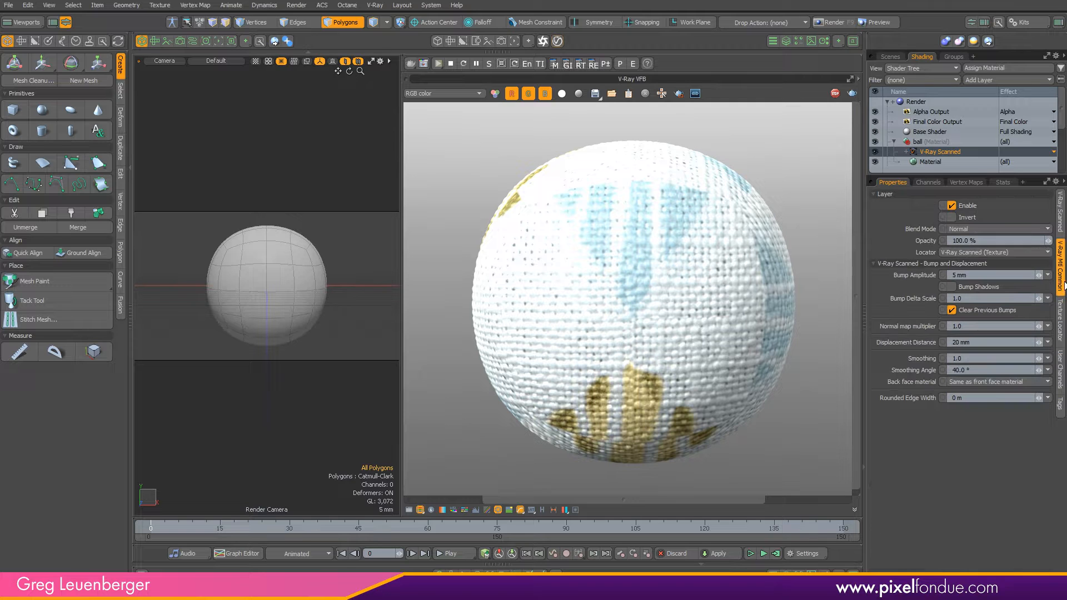
pyautogui.click(1061, 327)
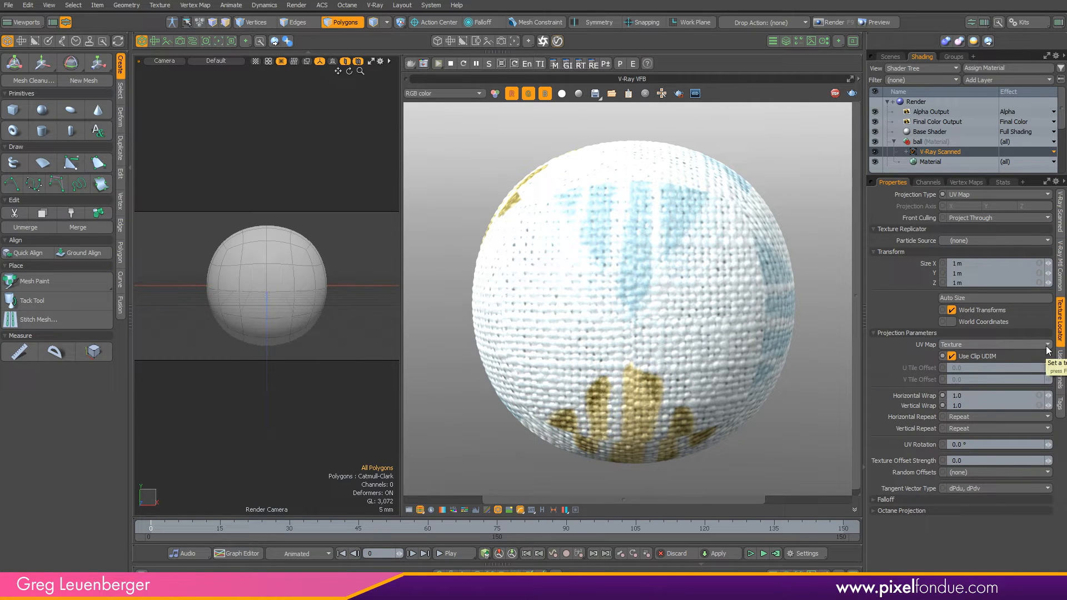
pyautogui.click(981, 396)
pyautogui.write('2')
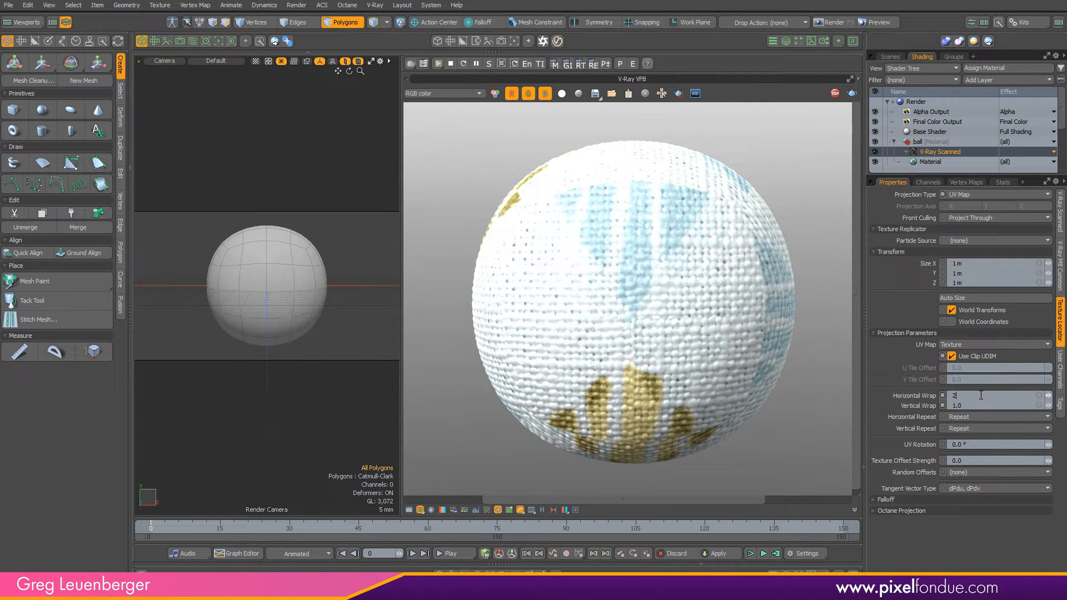
pyautogui.press('Return')
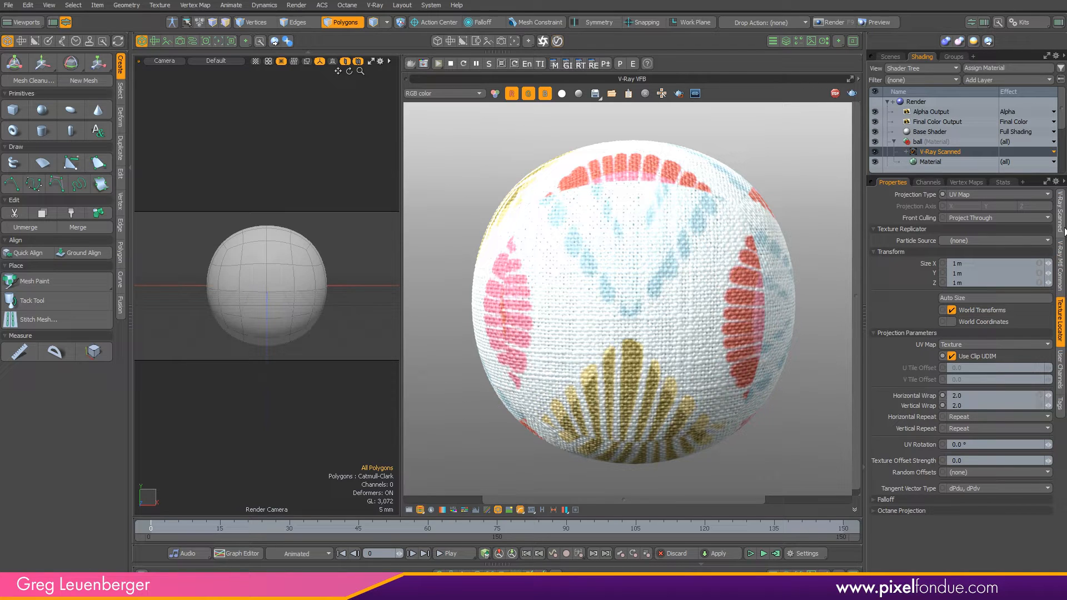
# Try Random Offset and Random Rotation on the triplanar-mapped fabric, and undo both options
pyautogui.click(1060, 214)
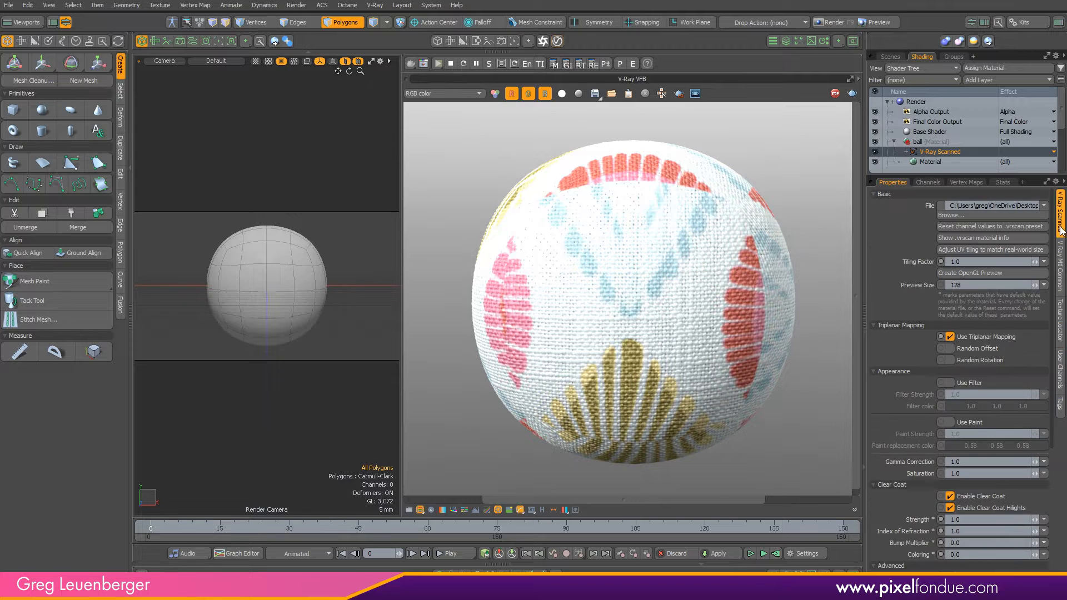
pyautogui.click(976, 360)
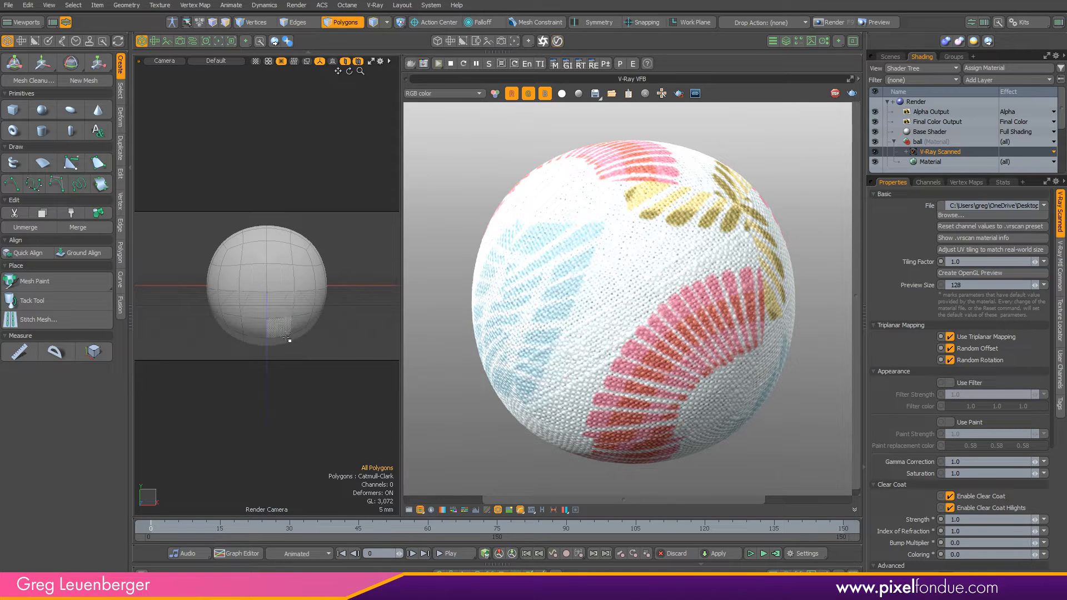
pyautogui.doubleClick(281, 307)
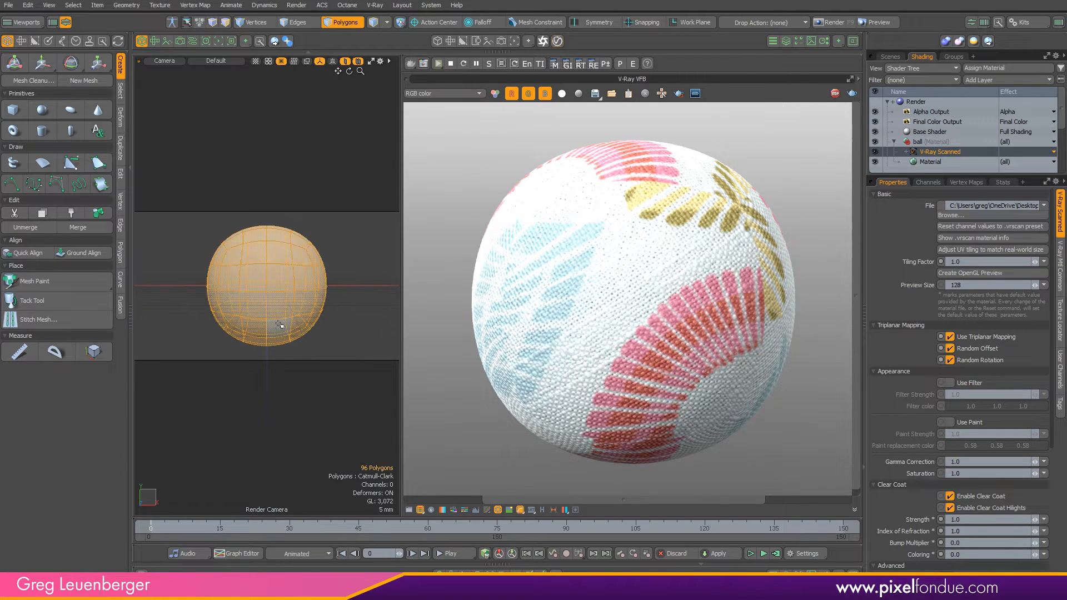
pyautogui.click(331, 341)
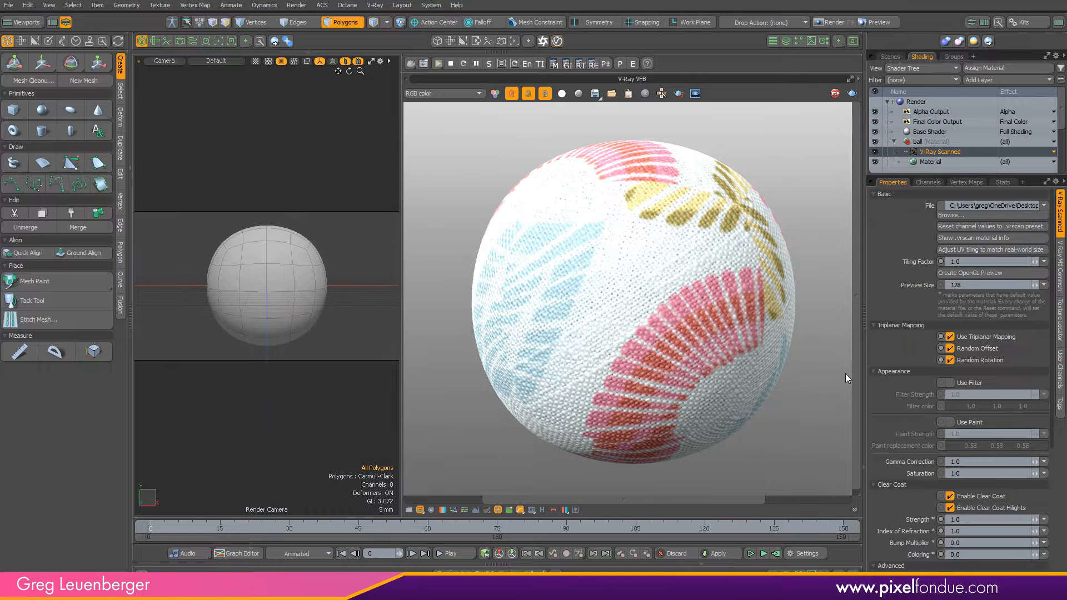
pyautogui.hotkey('ctrl', 'z')
pyautogui.hotkey('ctrl', 'z')
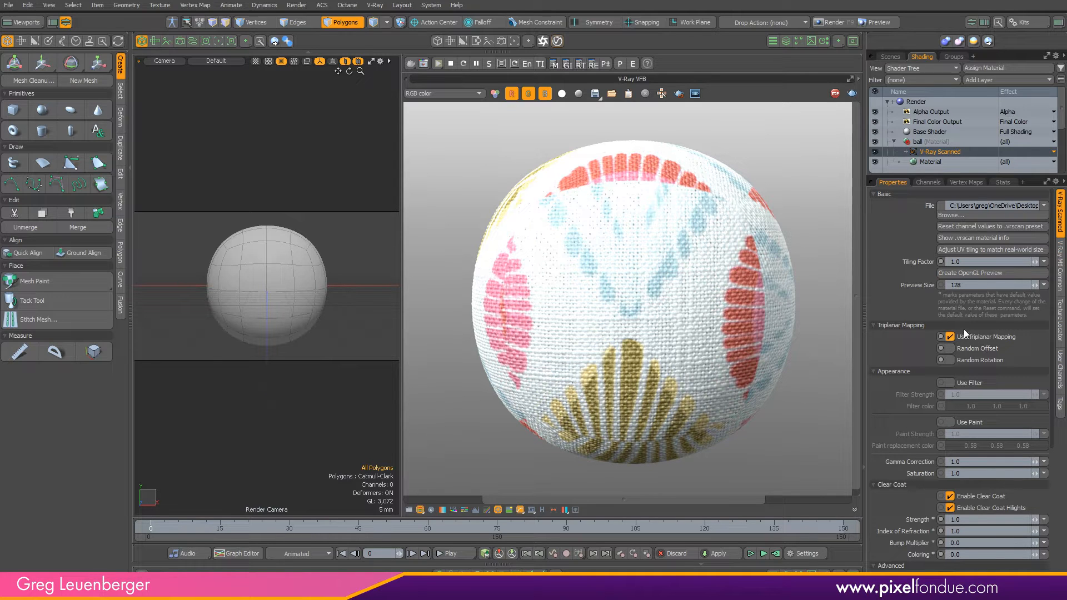
# Turn off triplanar mapping for the ball's scanned fabric
pyautogui.click(976, 339)
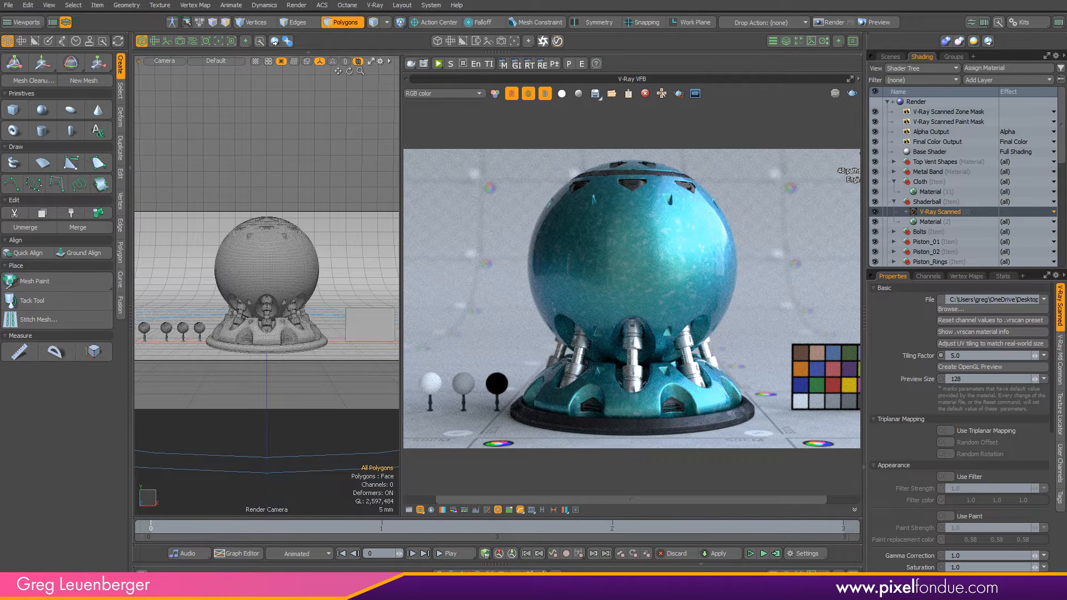
# Load fabric_grey_pattern_s.vrscan into the shaderball's V-Ray Scanned material and start the interactive V-Ray render
pyautogui.click(970, 309)
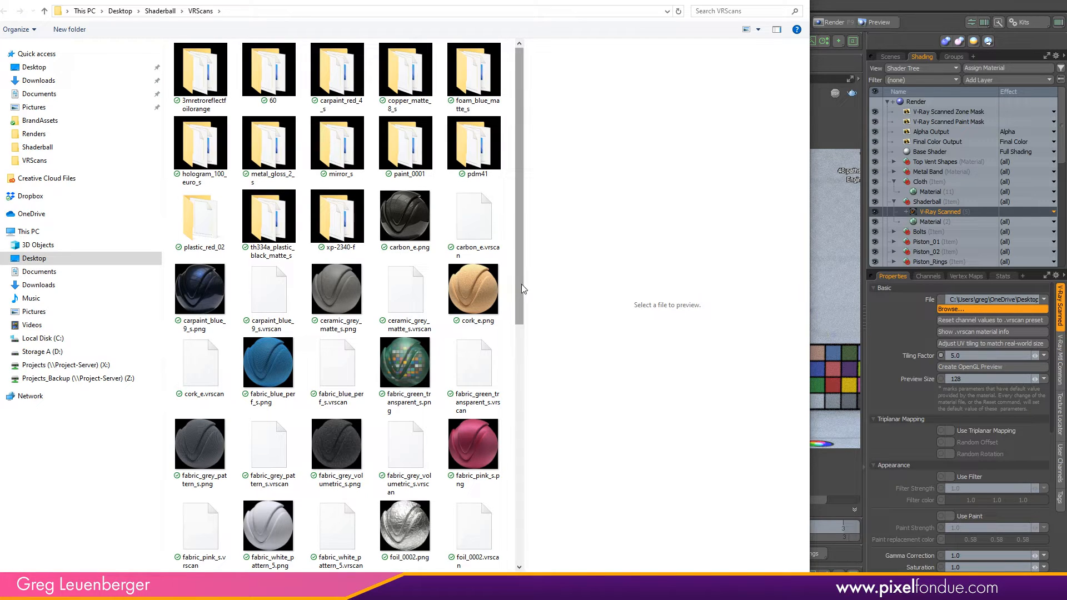
pyautogui.moveTo(522, 285); pyautogui.dragTo(514, 511)
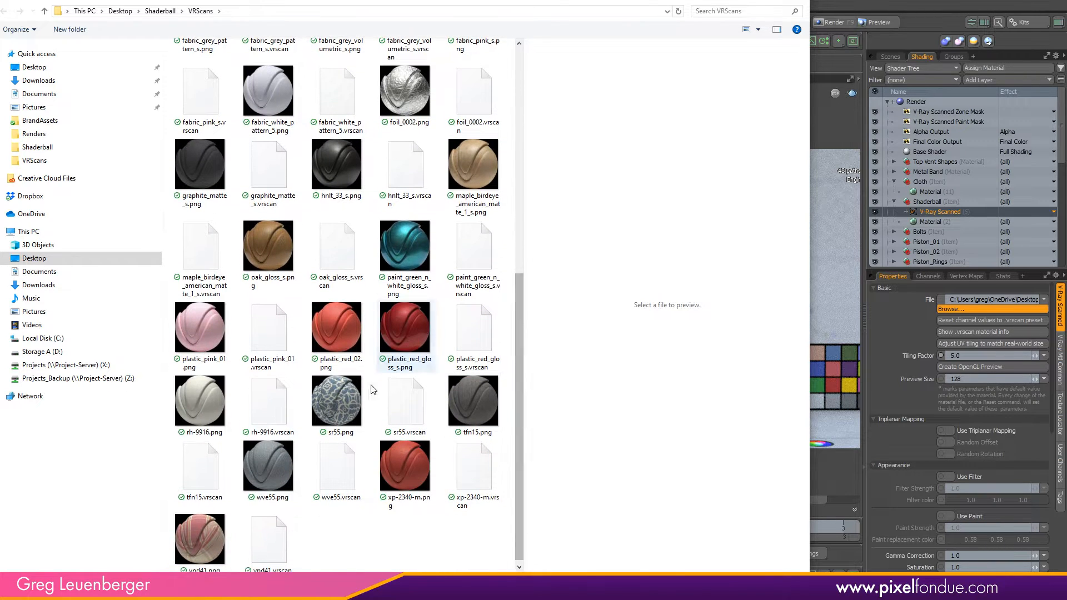
pyautogui.click(472, 395)
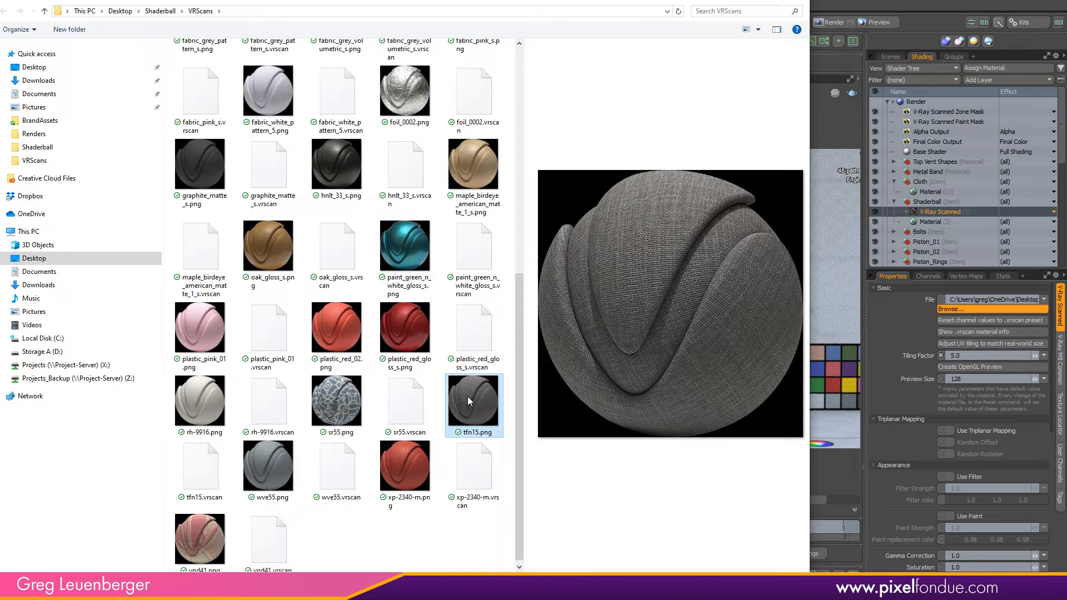
pyautogui.click(262, 463)
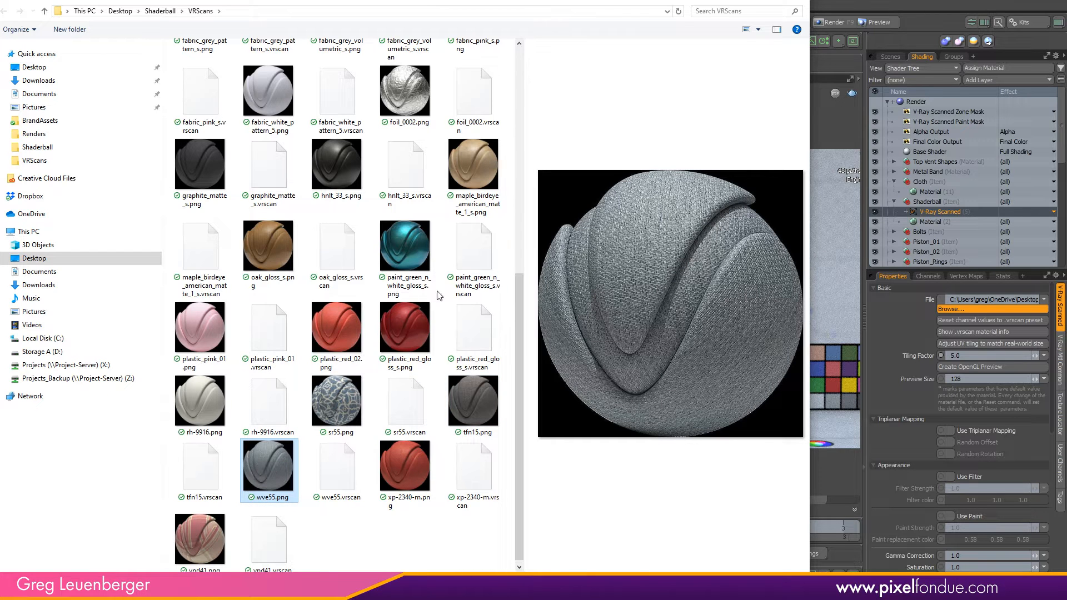
pyautogui.moveTo(517, 335); pyautogui.dragTo(541, 171)
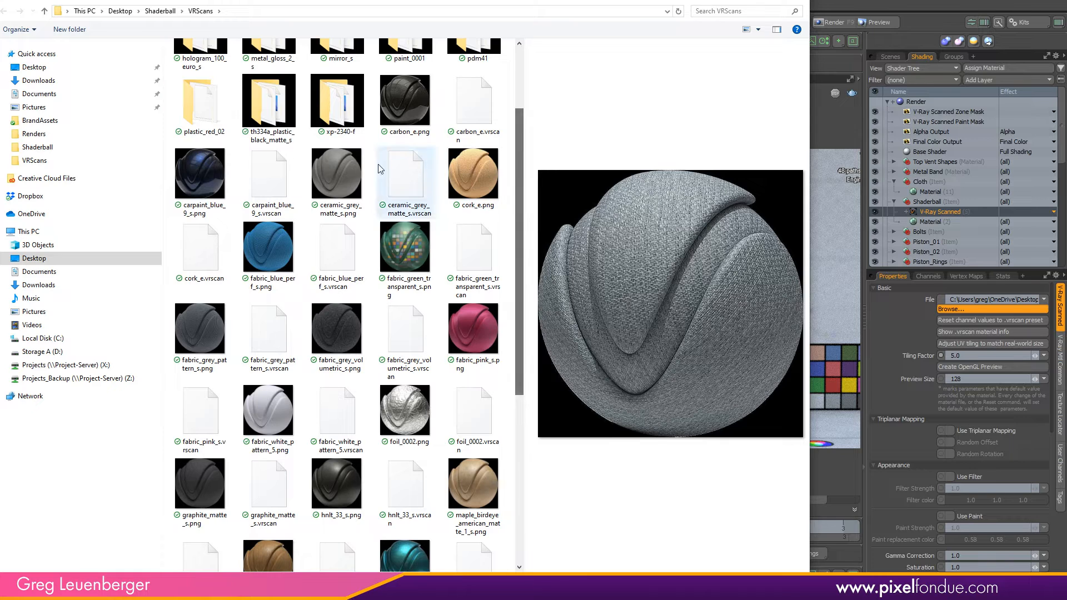
pyautogui.click(337, 170)
pyautogui.click(201, 329)
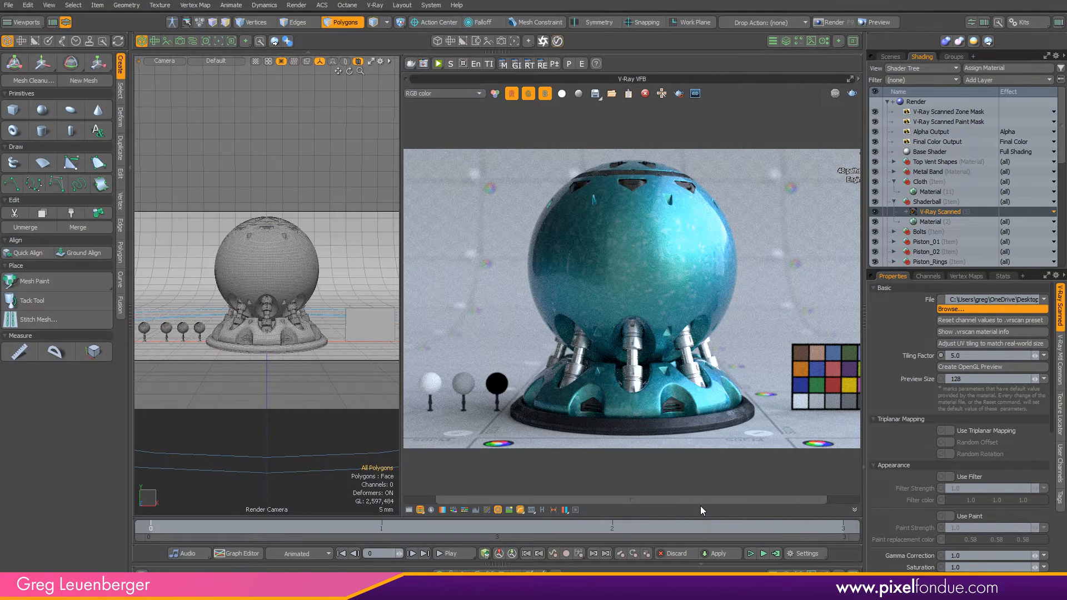
pyautogui.click(447, 64)
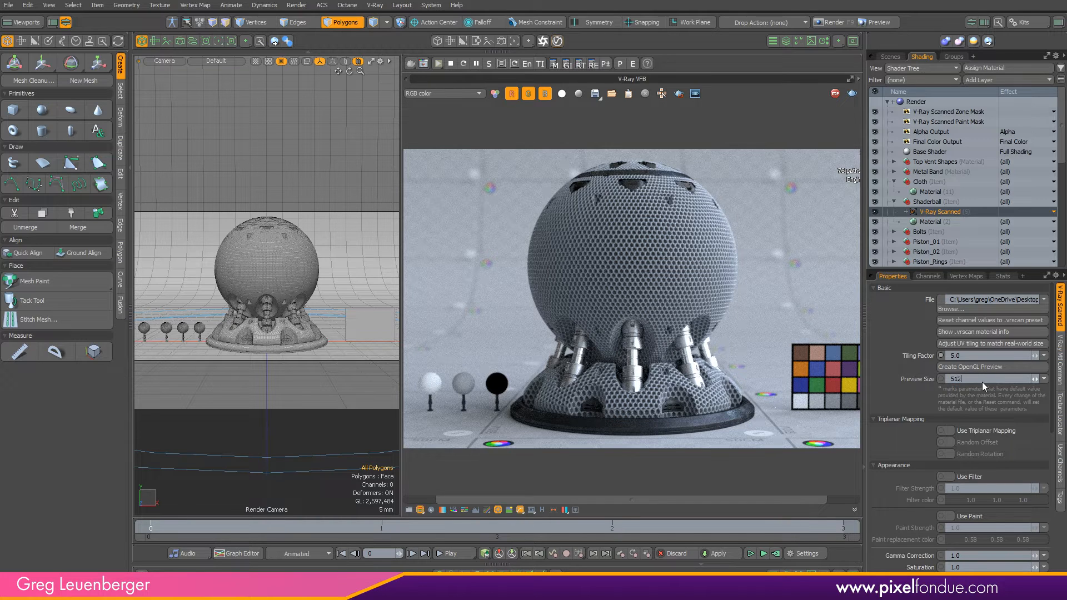
# Create an OpenGL preview of the grey patterned fabric at a Preview Size of 512, and view it in a Perspective viewport
pyautogui.click(974, 368)
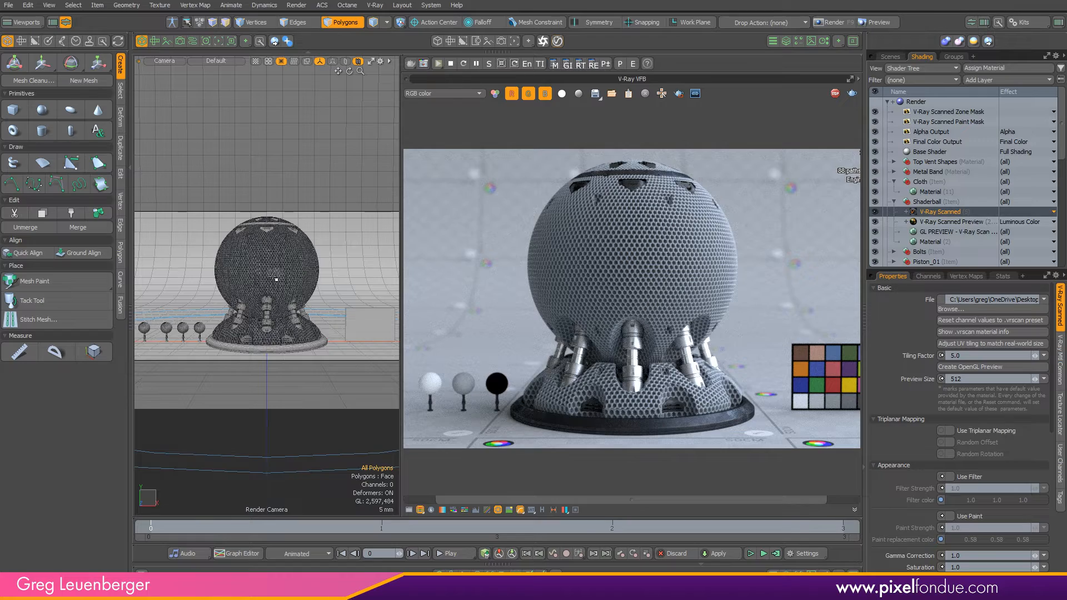
pyautogui.hotkey('ctrl', 'space')
pyautogui.click(327, 224)
pyautogui.keyDown('ctrl'); pyautogui.keyDown('alt'); pyautogui.moveTo(297, 212); pyautogui.dragTo(323, 216); pyautogui.keyUp('alt'); pyautogui.keyUp('ctrl')
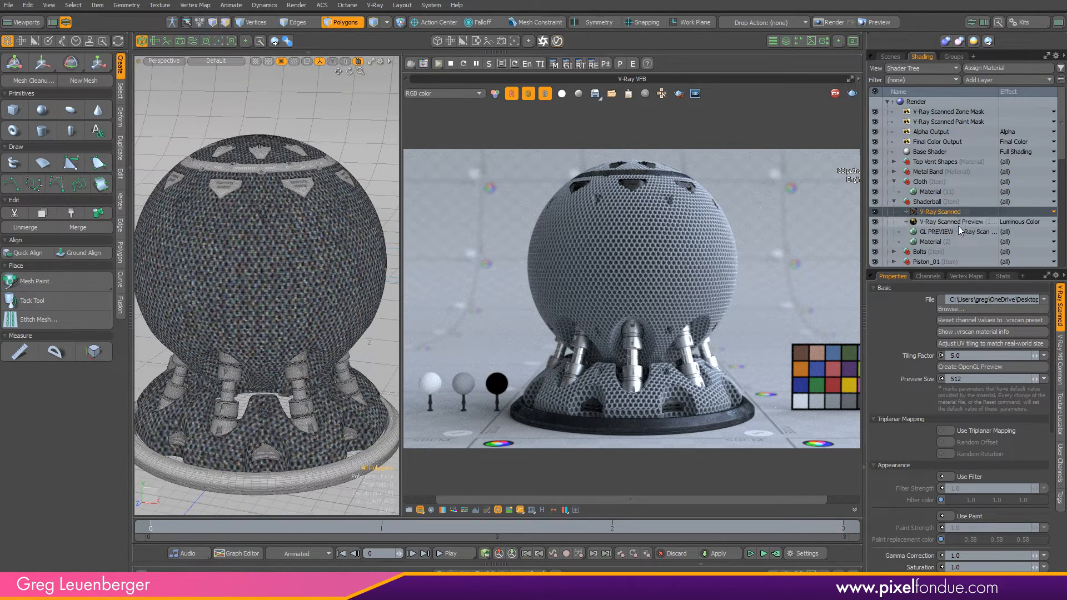
# Inspect the shaderball's V-Ray Scanned Preview texture and GL PREVIEW material, and regenerate the OpenGL preview from the scanned material
pyautogui.click(957, 222)
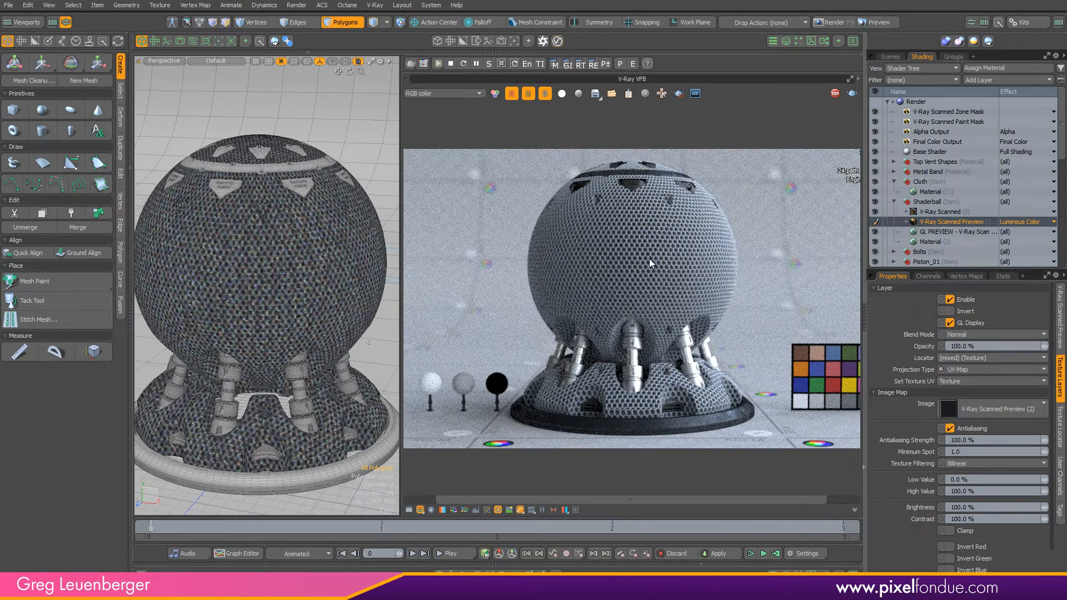
pyautogui.keyDown('ctrl'); pyautogui.keyDown('alt'); pyautogui.moveTo(321, 257); pyautogui.dragTo(283, 254); pyautogui.keyUp('alt'); pyautogui.keyUp('ctrl')
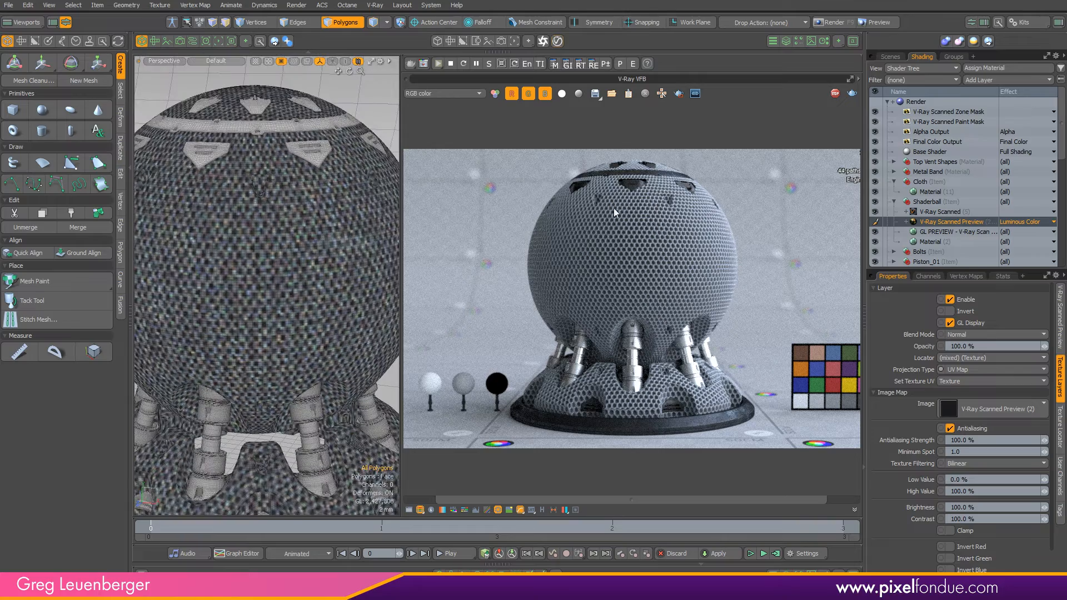
pyautogui.click(948, 233)
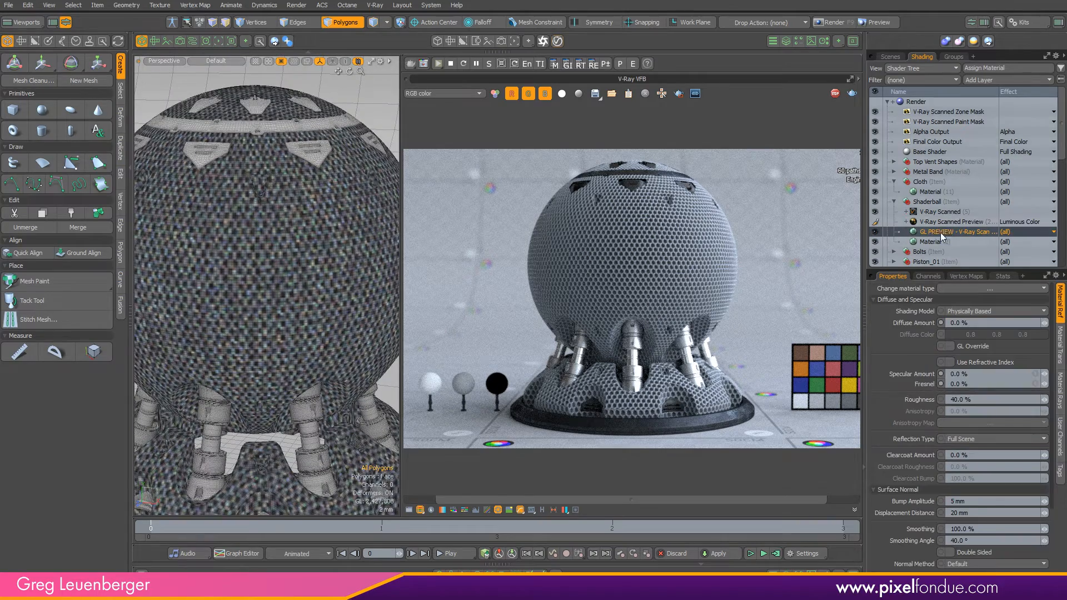
pyautogui.keyDown('ctrl'); pyautogui.keyDown('alt'); pyautogui.moveTo(323, 289); pyautogui.dragTo(266, 285); pyautogui.keyUp('alt'); pyautogui.keyUp('ctrl')
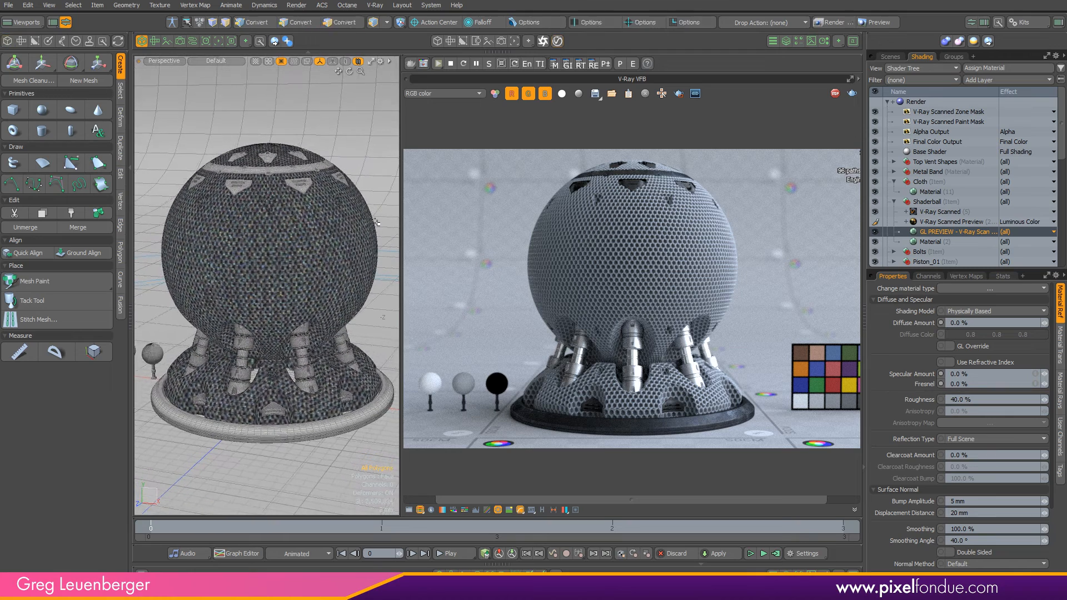
pyautogui.click(932, 213)
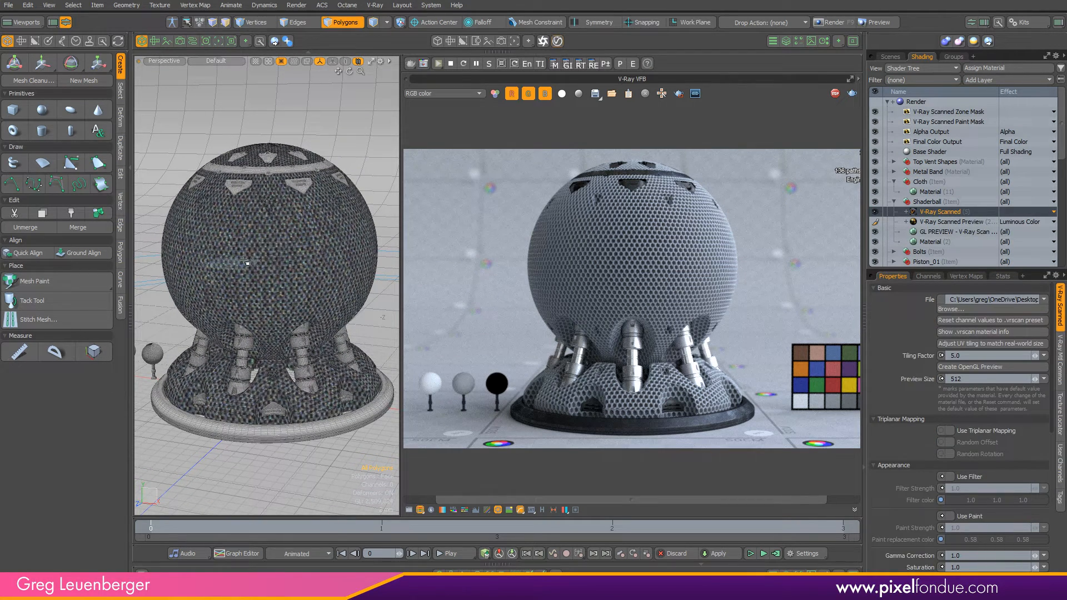
pyautogui.click(979, 368)
# Examine the rendered grey fabric pattern close up on the ball, and review its .vrscan material info
pyautogui.scroll(4, 642, 311)
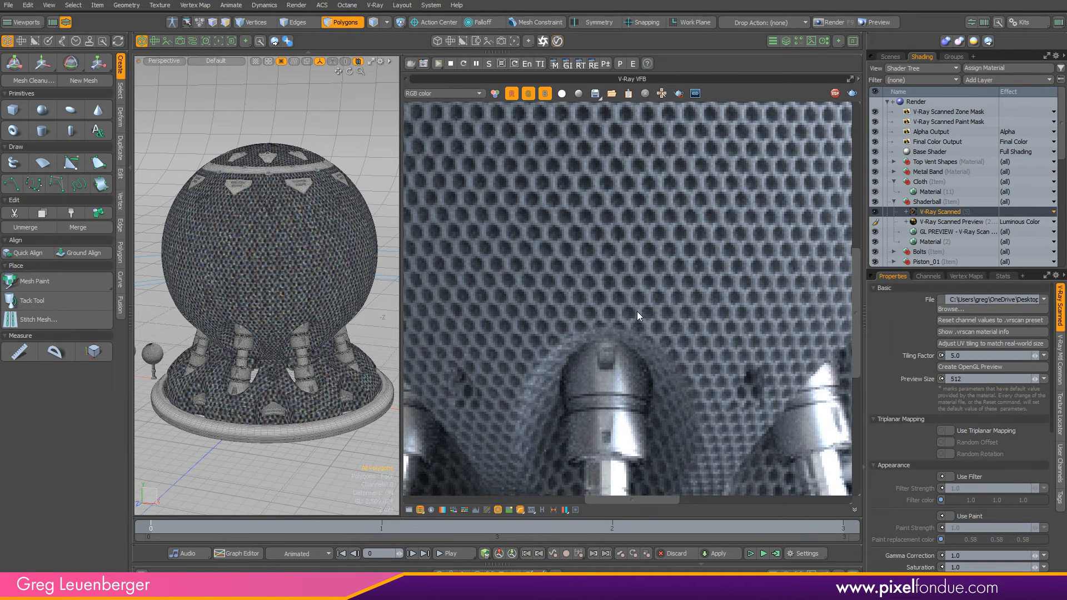
pyautogui.moveTo(585, 244); pyautogui.dragTo(800, 384, button='middle')
pyautogui.moveTo(620, 306); pyautogui.dragTo(682, 329, button='middle')
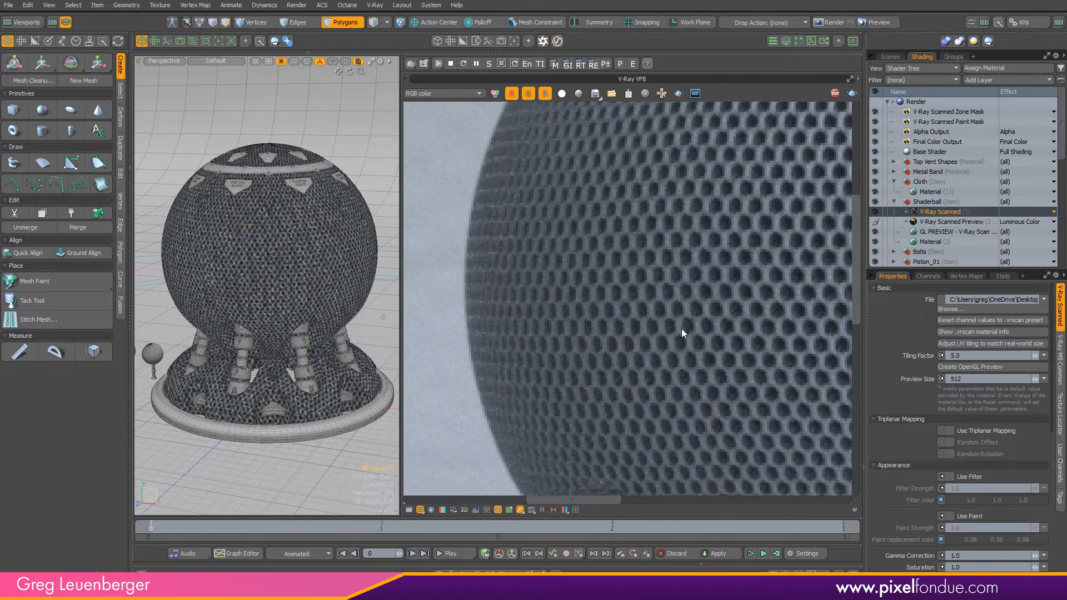
pyautogui.scroll(-2, 682, 328)
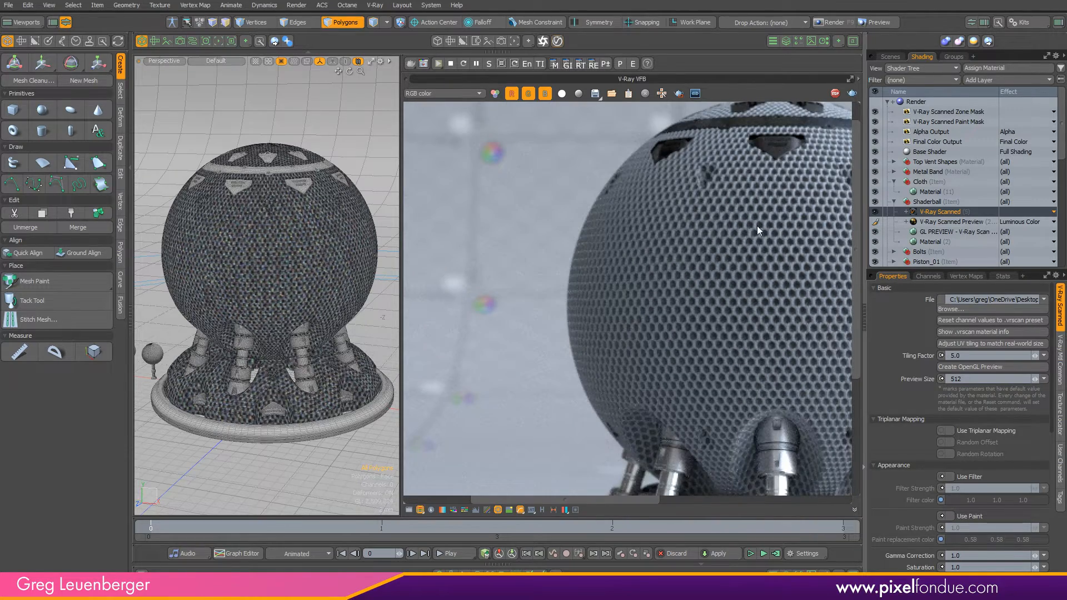
pyautogui.moveTo(766, 241); pyautogui.dragTo(613, 253, button='middle')
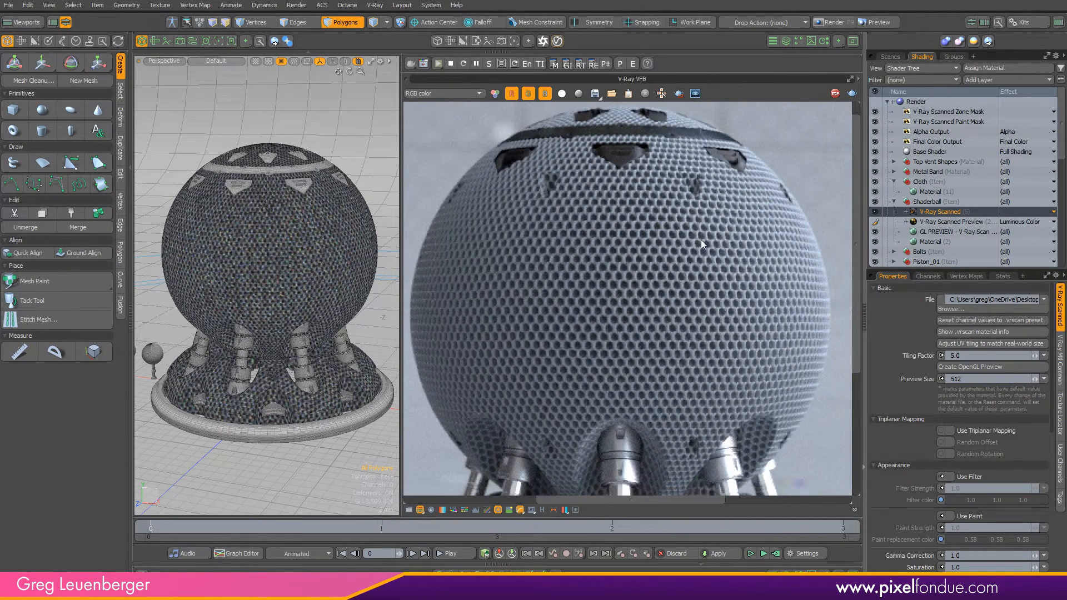
pyautogui.click(961, 332)
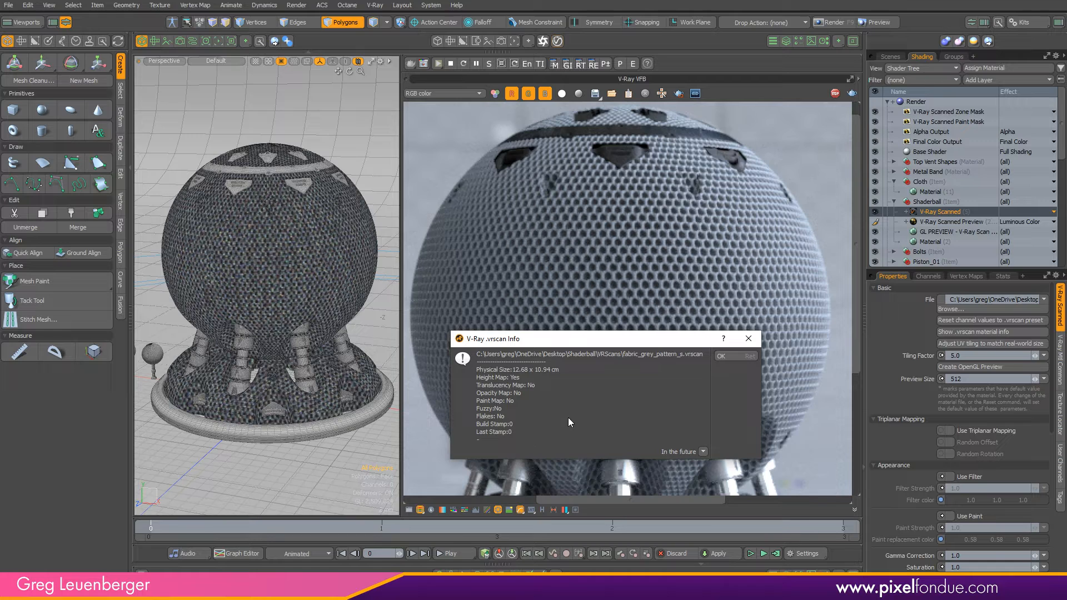
pyautogui.click(739, 357)
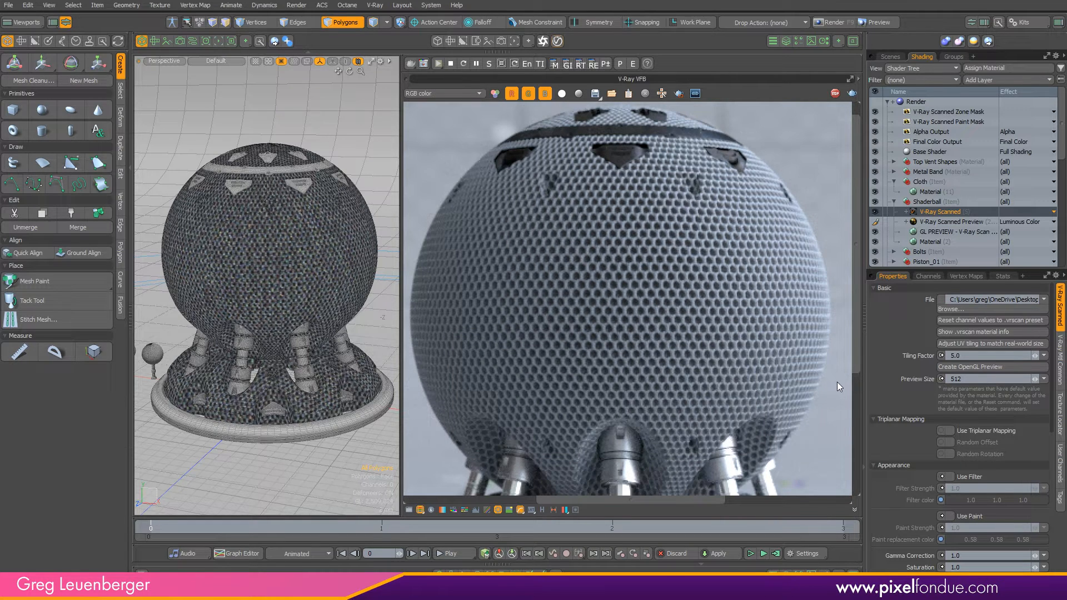
# Replace the shaderball's scanned fabric with fabric_white_pattern_5.vrscan
pyautogui.moveTo(1016, 269); pyautogui.dragTo(1016, 246)
pyautogui.moveTo(1064, 146); pyautogui.dragTo(1062, 152)
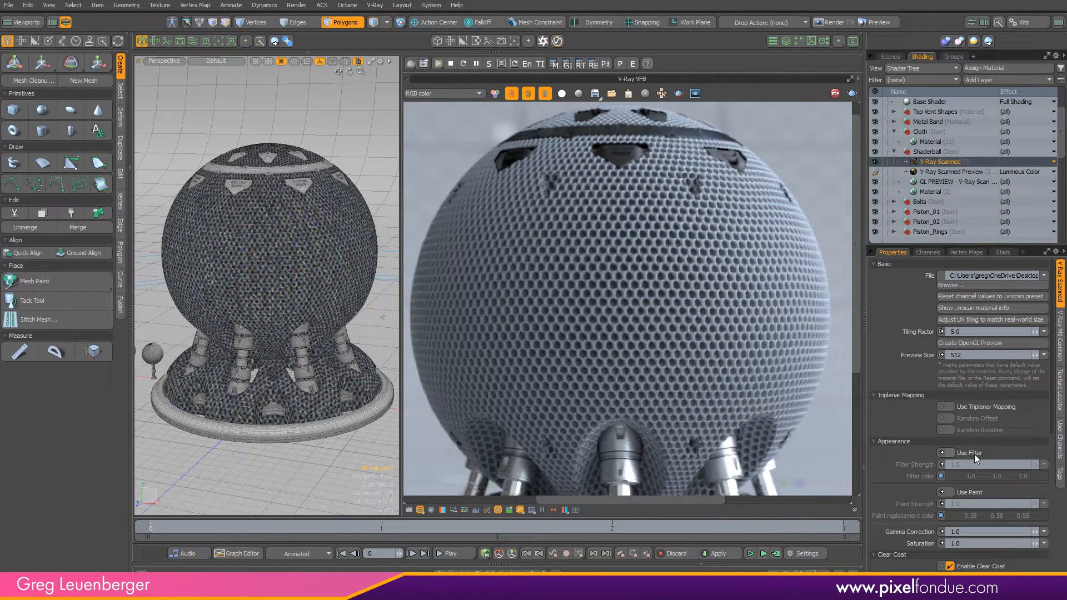
pyautogui.click(949, 286)
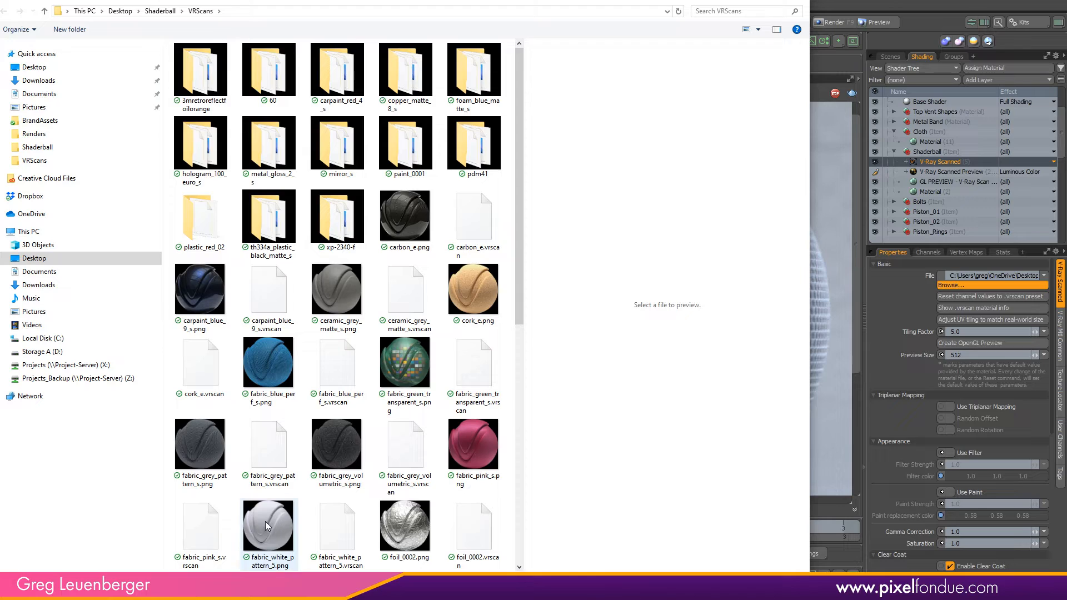
pyautogui.doubleClick(339, 527)
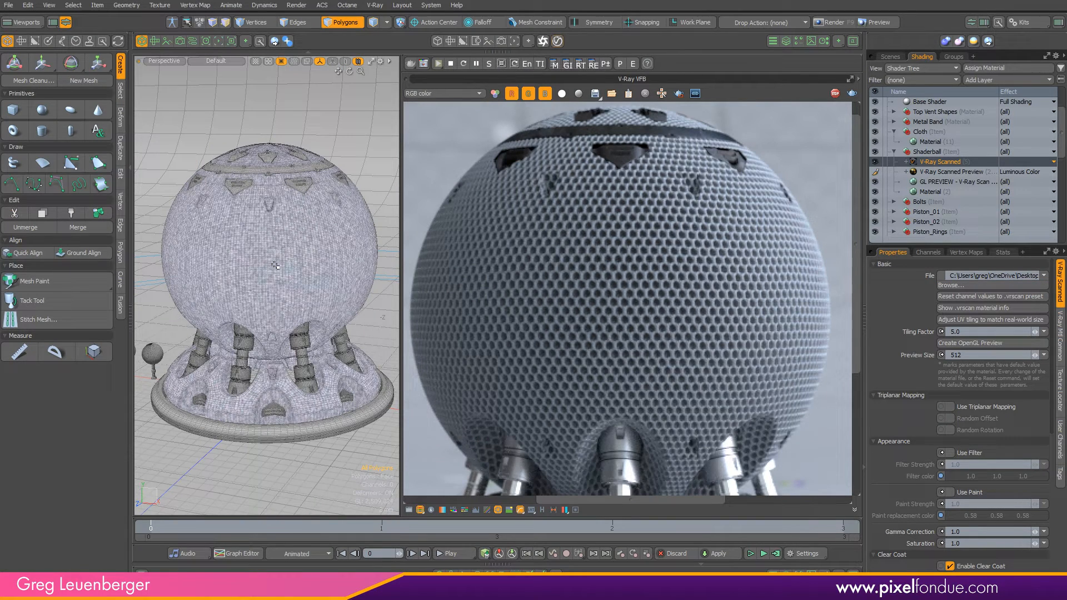
# Enable Use Paint for the white patterned fabric, and set the Paint replacement color to red (0.91, 0.0, 0.24)
pyautogui.scroll(6, 261, 248)
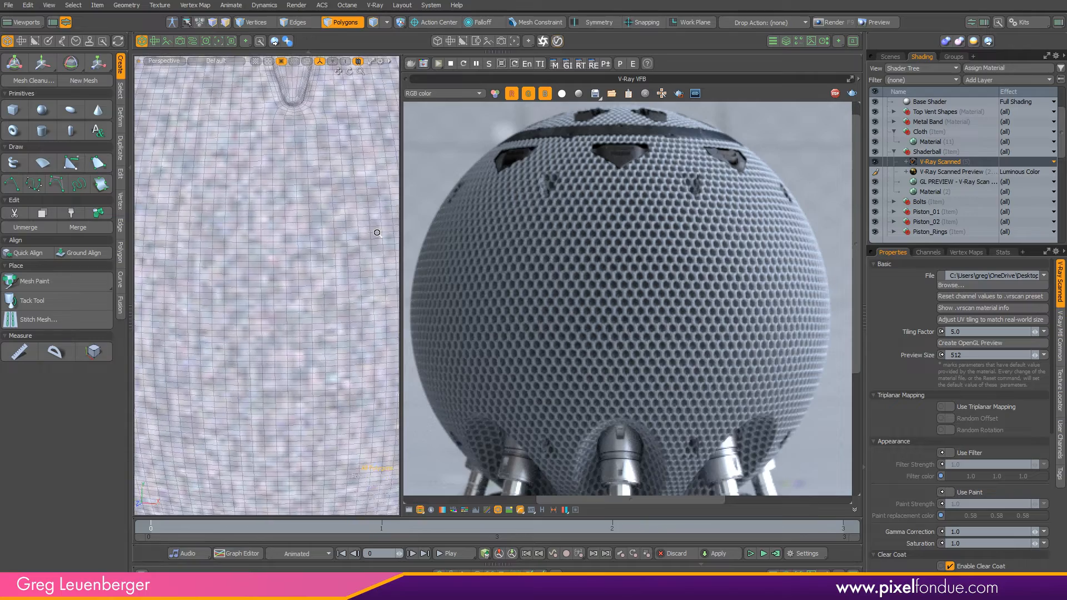
pyautogui.scroll(-4, 283, 248)
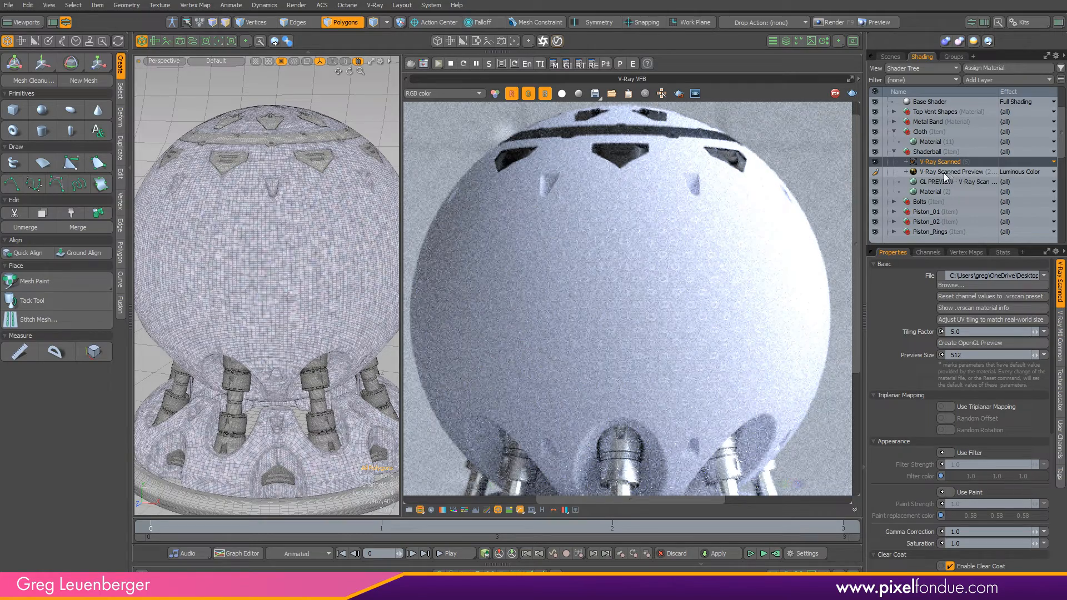
pyautogui.scroll(5, 359, 188)
pyautogui.scroll(-5, 359, 188)
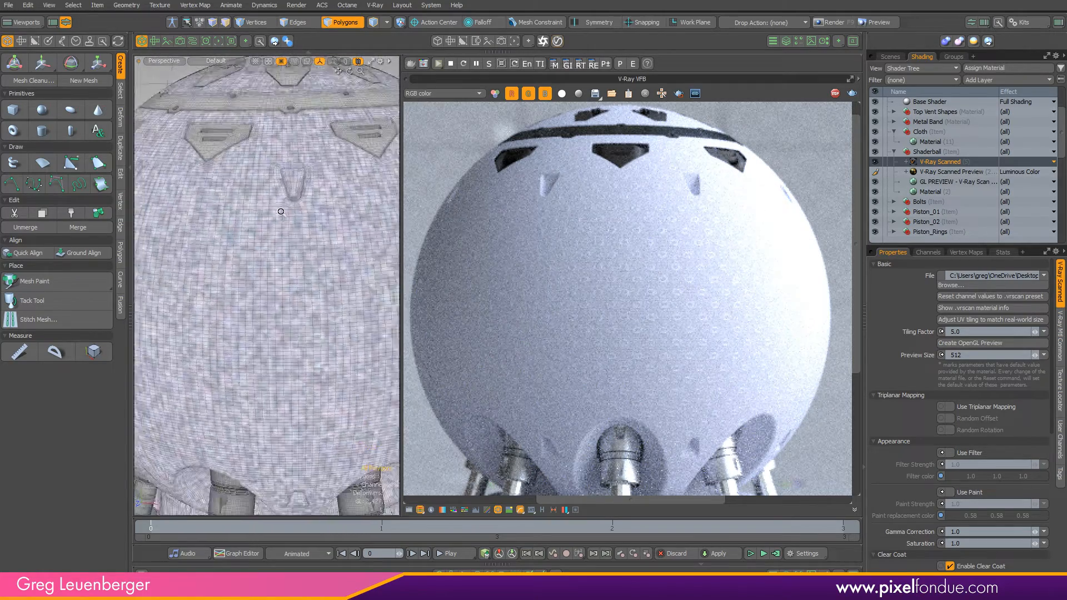
pyautogui.keyDown('alt'); pyautogui.keyDown('shift'); pyautogui.moveTo(280, 236); pyautogui.dragTo(276, 232); pyautogui.keyUp('shift'); pyautogui.keyUp('alt')
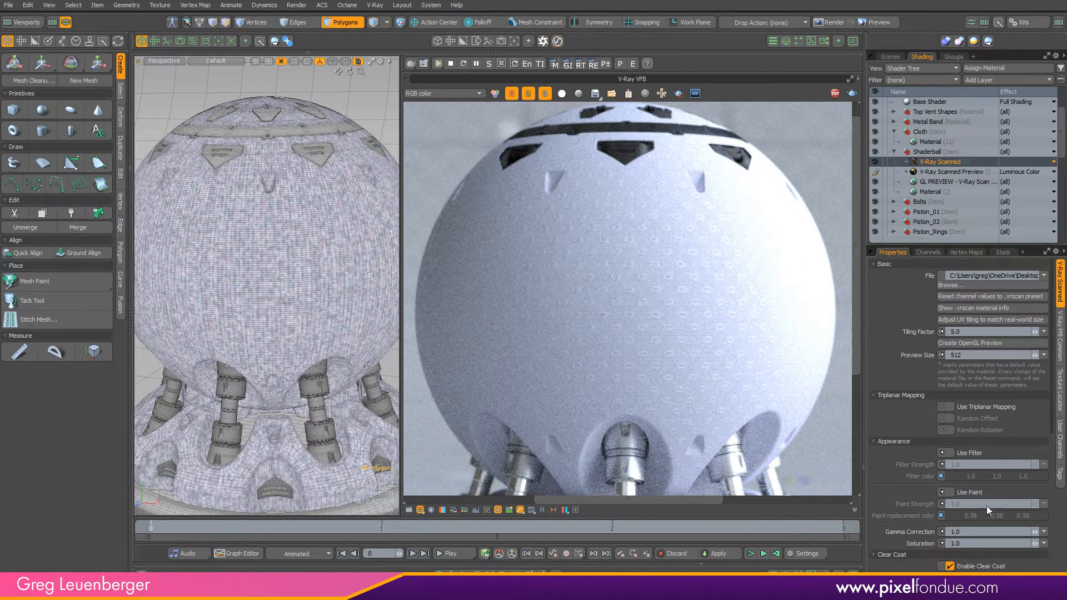
pyautogui.click(974, 492)
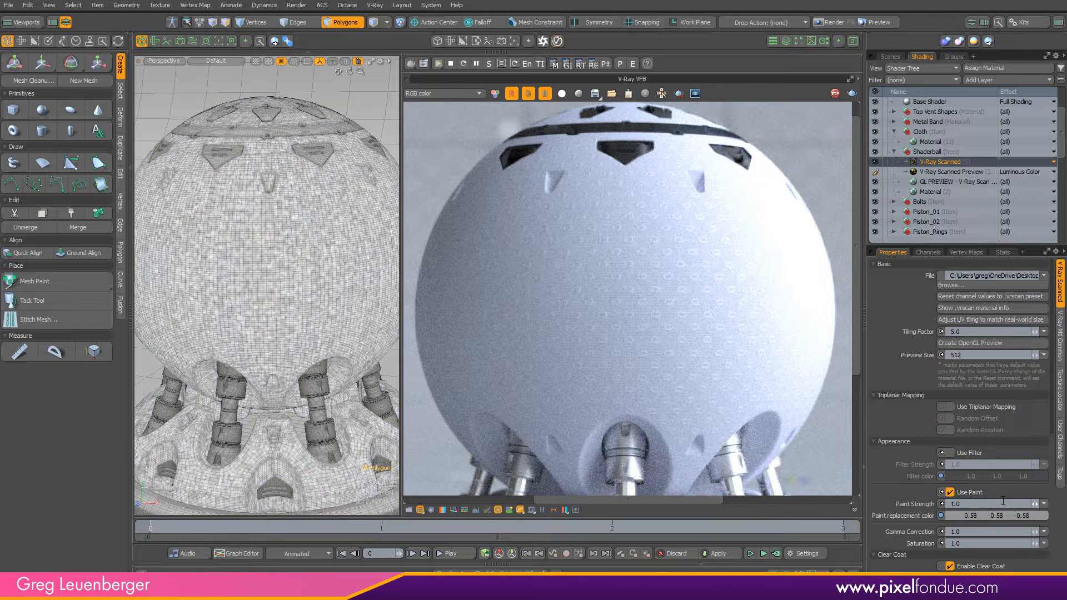
pyautogui.click(956, 516)
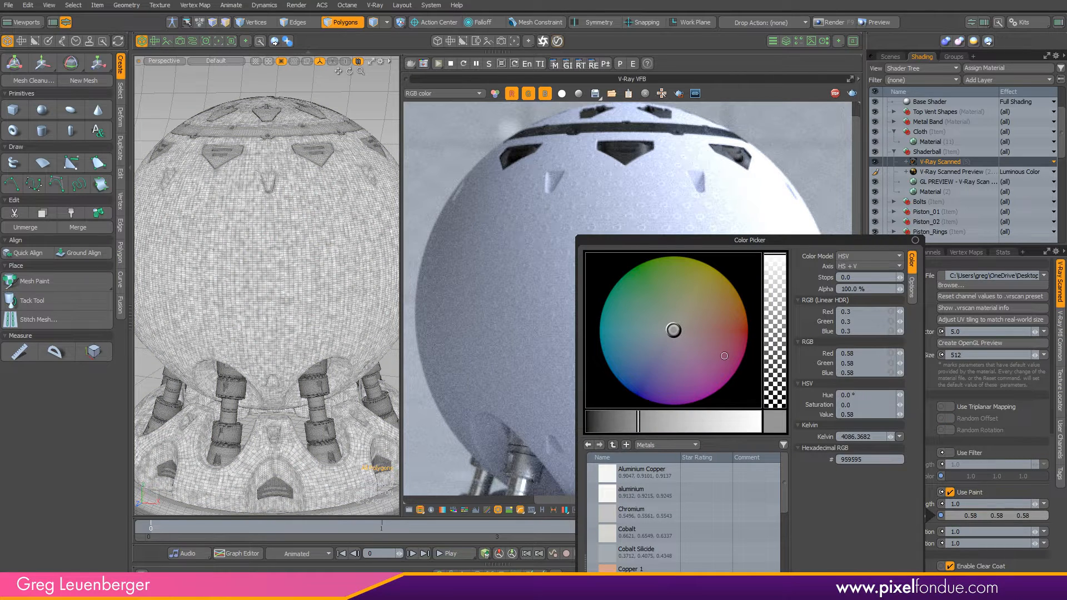
pyautogui.click(747, 334)
pyautogui.moveTo(711, 430); pyautogui.dragTo(729, 430)
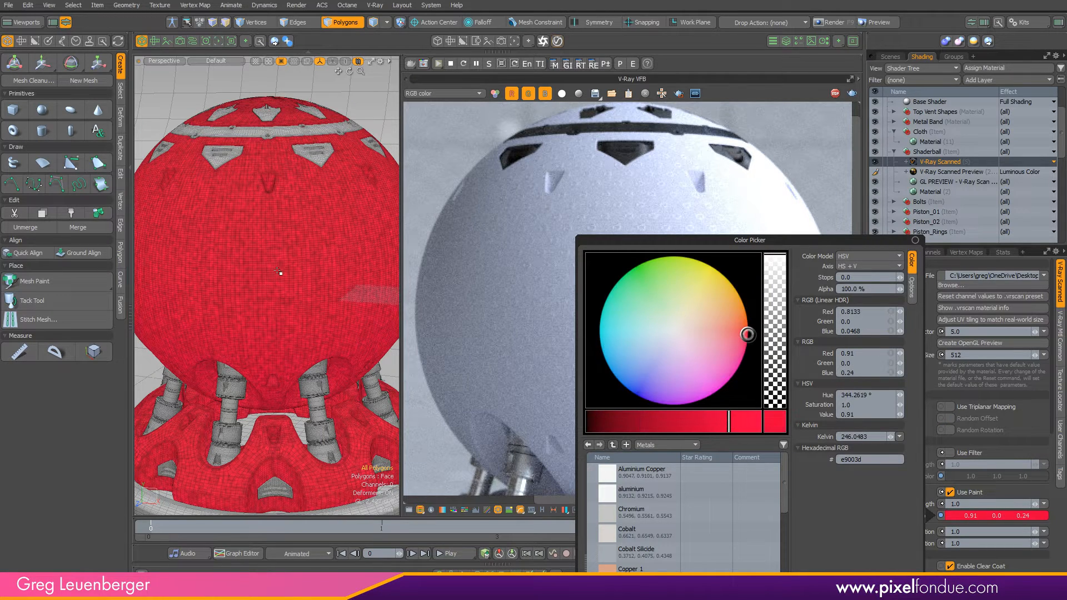
pyautogui.click(52, 485)
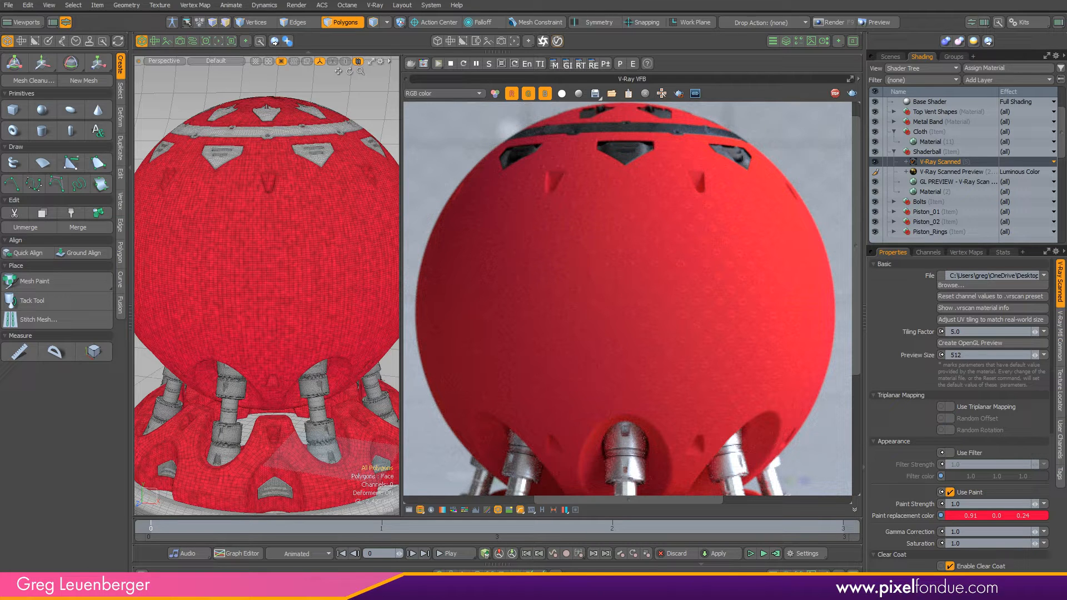
# Show the scene's image clips, and view the 1024-pixel multicolored grid image in the Image Viewer
pyautogui.click(811, 41)
pyautogui.doubleClick(778, 227)
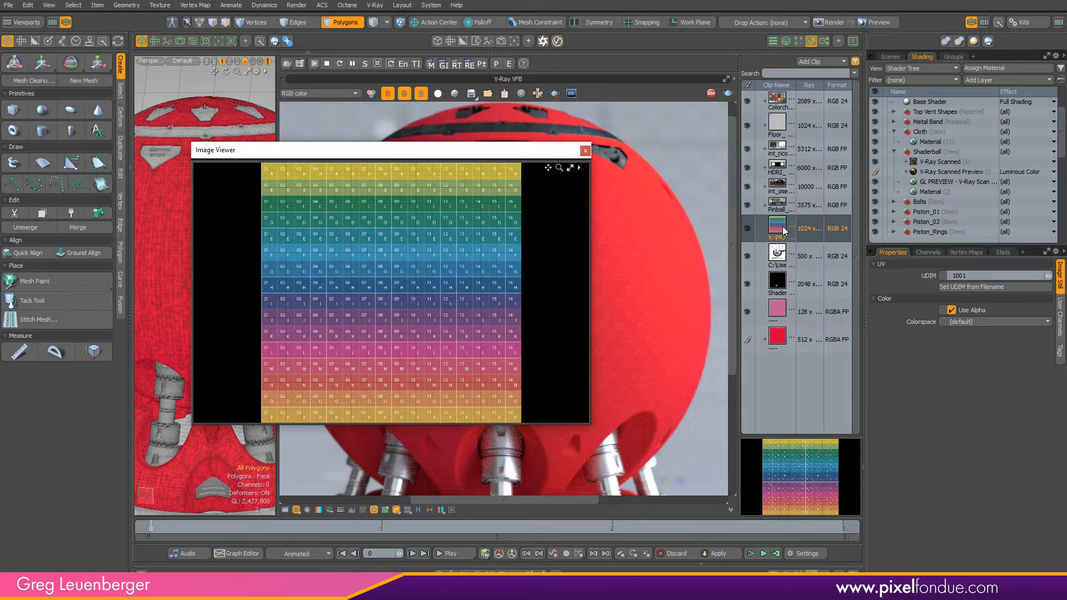
pyautogui.click(585, 151)
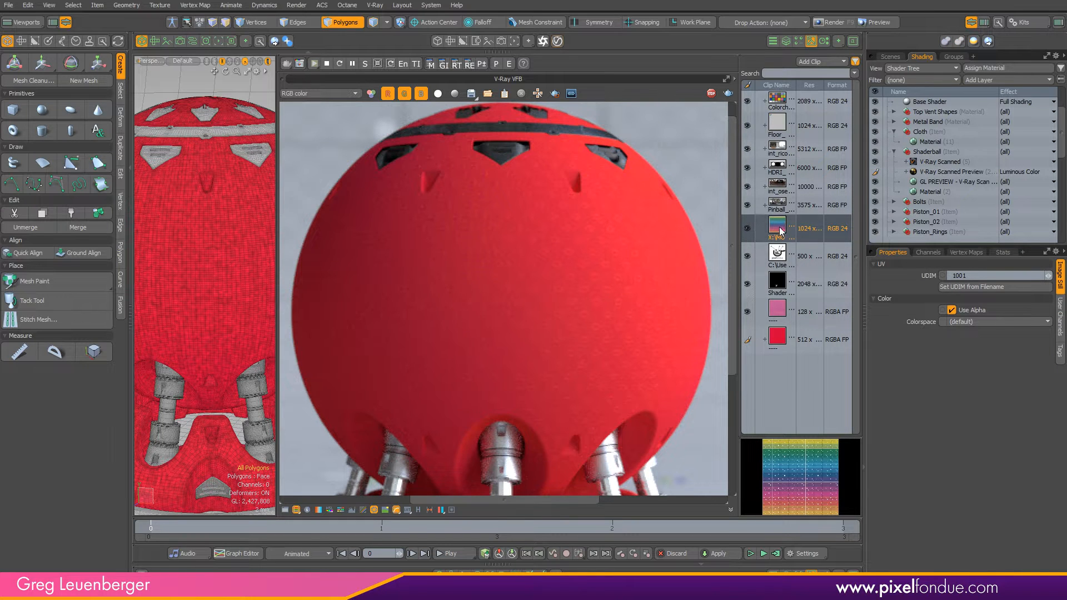
# Add the rainbowh image above V-Ray Scanned in the Shaderball material group and set its effect to V-Ray Scanned paint replacement
pyautogui.moveTo(778, 227); pyautogui.dragTo(946, 156)
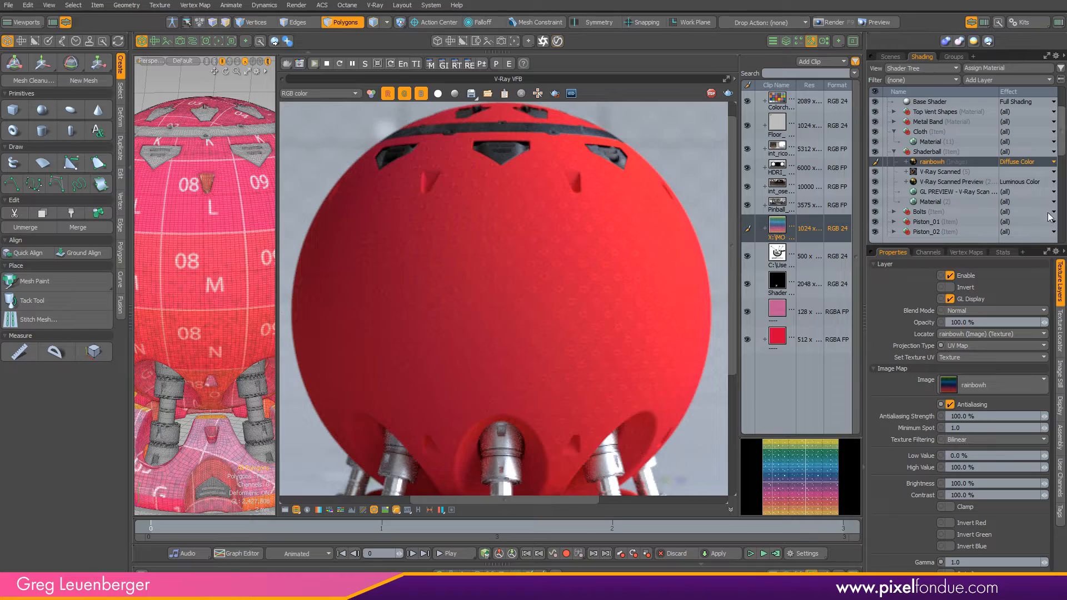
pyautogui.click(1012, 162)
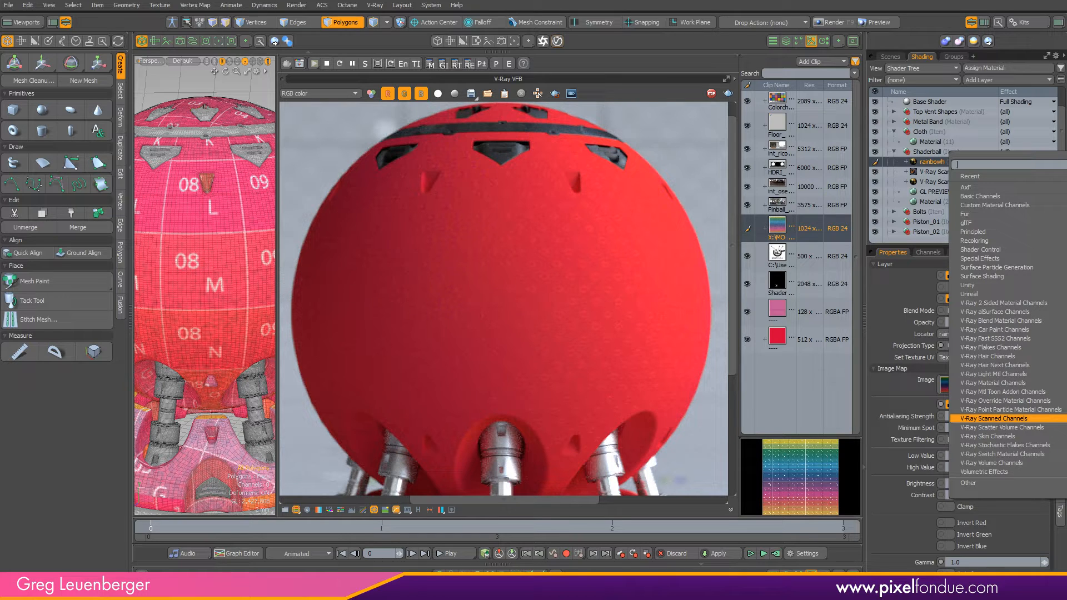
pyautogui.click(1066, 419)
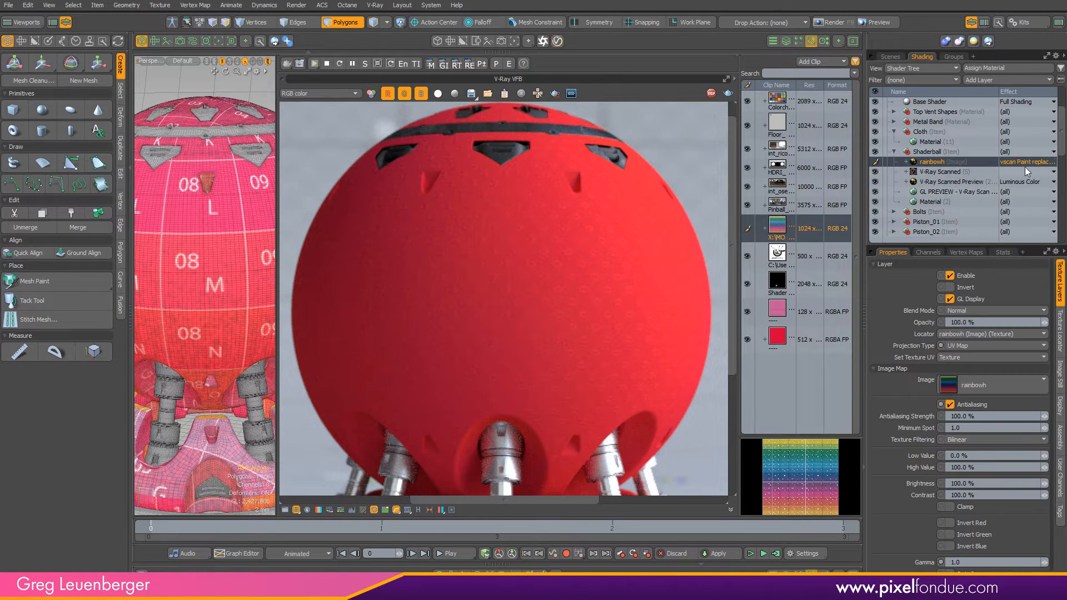
pyautogui.click(939, 172)
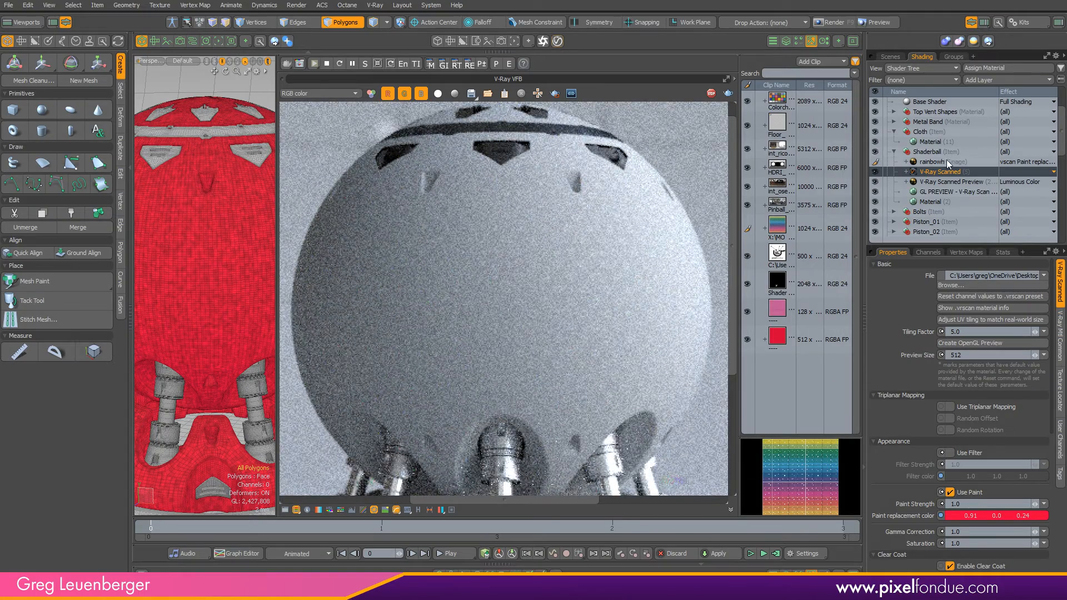
pyautogui.click(936, 161)
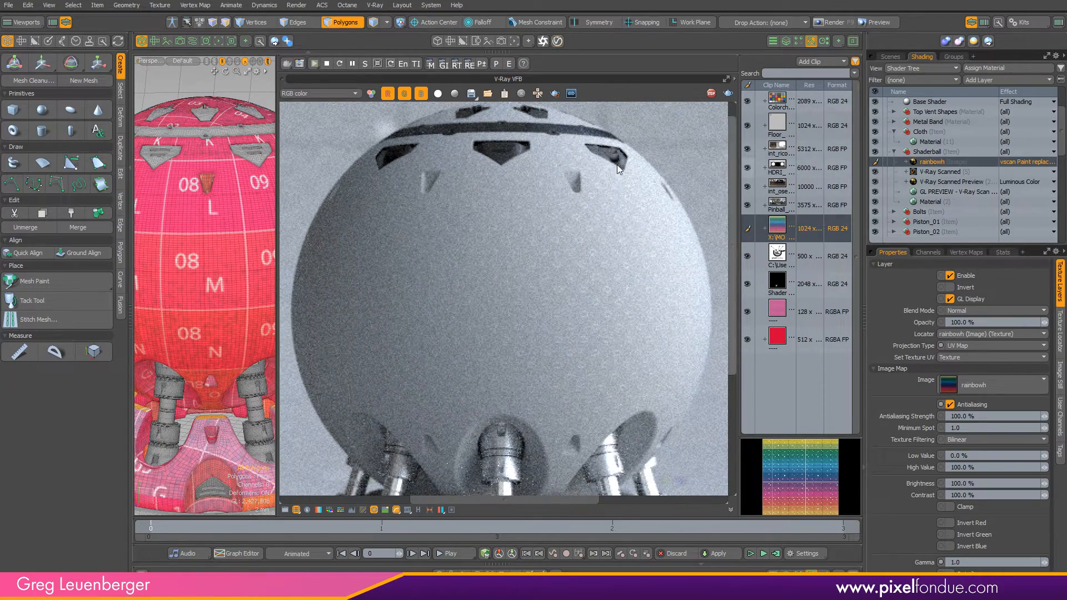
pyautogui.scroll(-5, 232, 221)
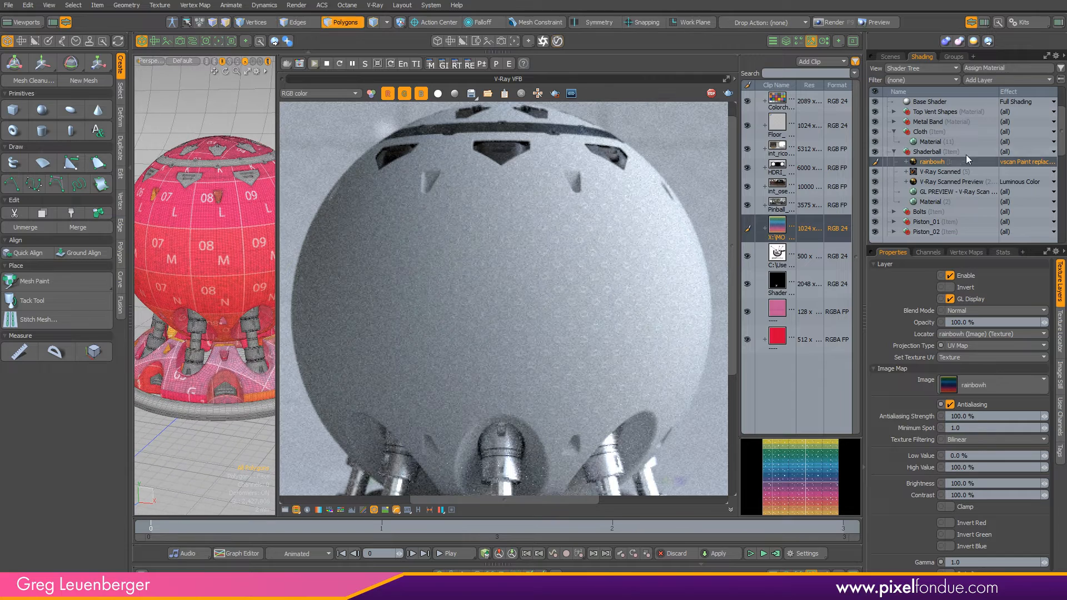
pyautogui.keyDown('ctrl'); pyautogui.click(932, 161); pyautogui.keyUp('ctrl')
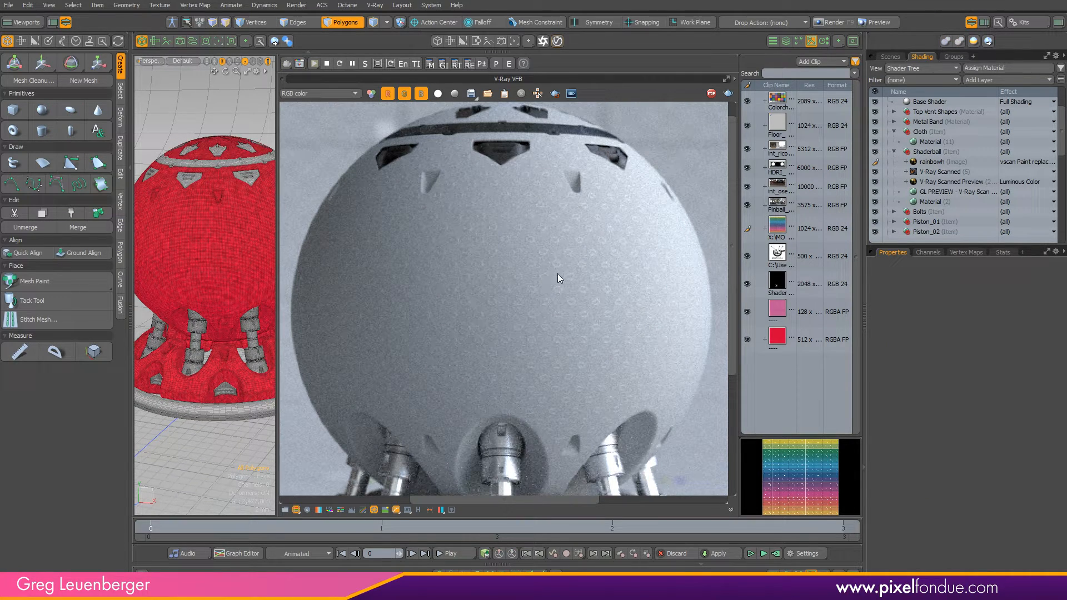
# Restart the interactive V-Ray render with the clip list hidden and the render view widened and centred on the ball
pyautogui.click(338, 65)
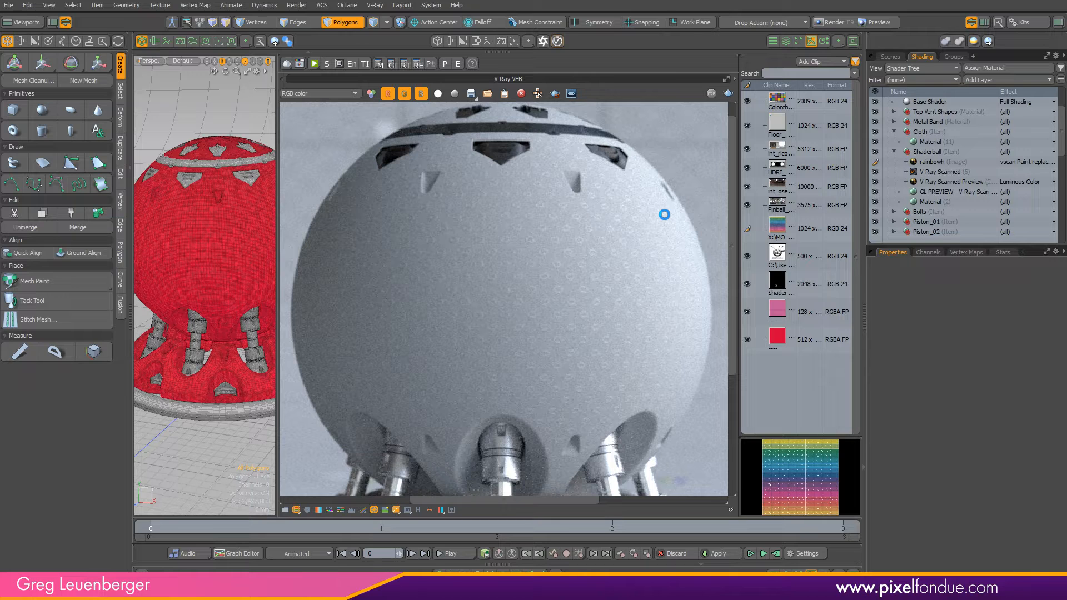
pyautogui.click(812, 43)
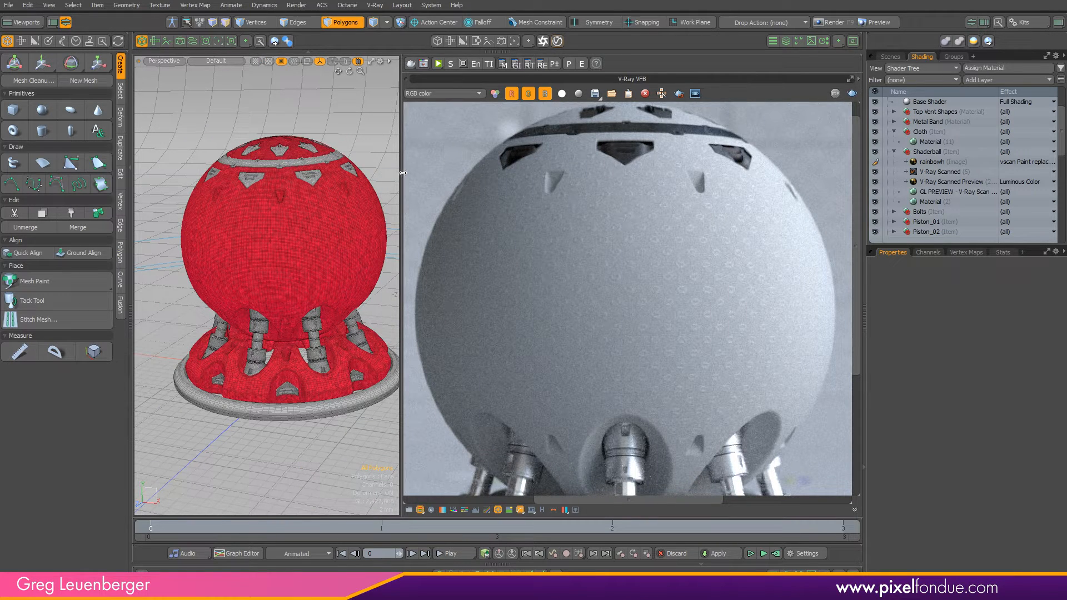
pyautogui.moveTo(401, 161); pyautogui.dragTo(263, 161)
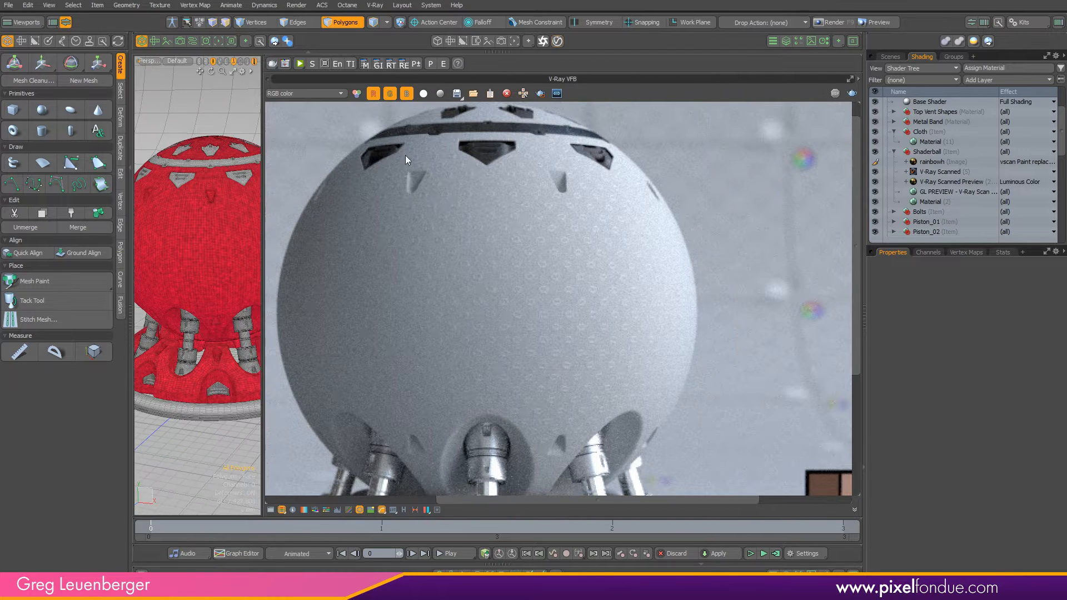
pyautogui.click(300, 65)
pyautogui.click(305, 64)
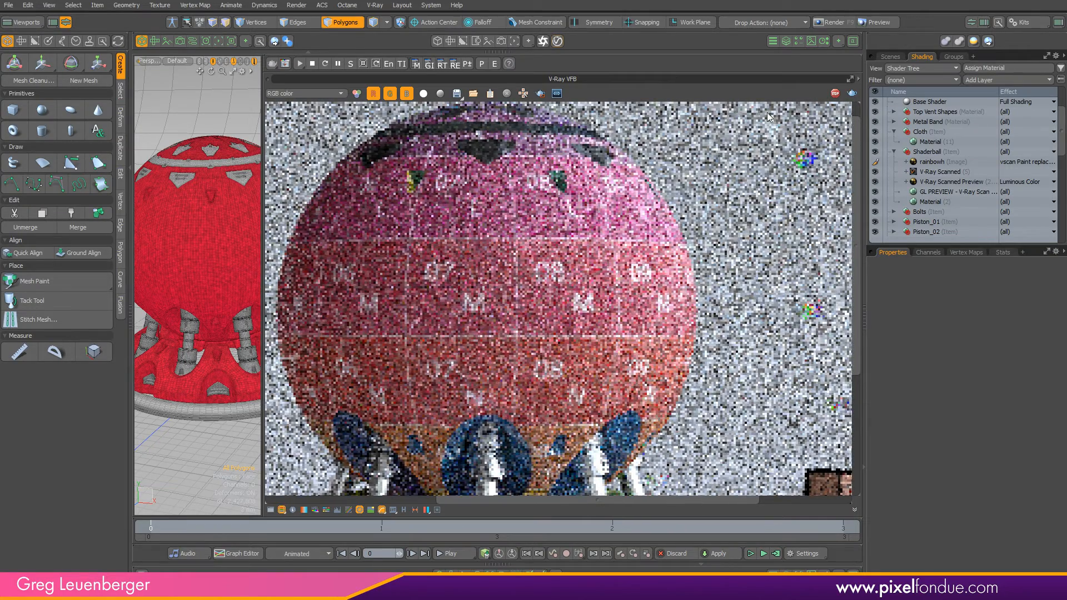
pyautogui.moveTo(536, 306); pyautogui.dragTo(612, 301, button='middle')
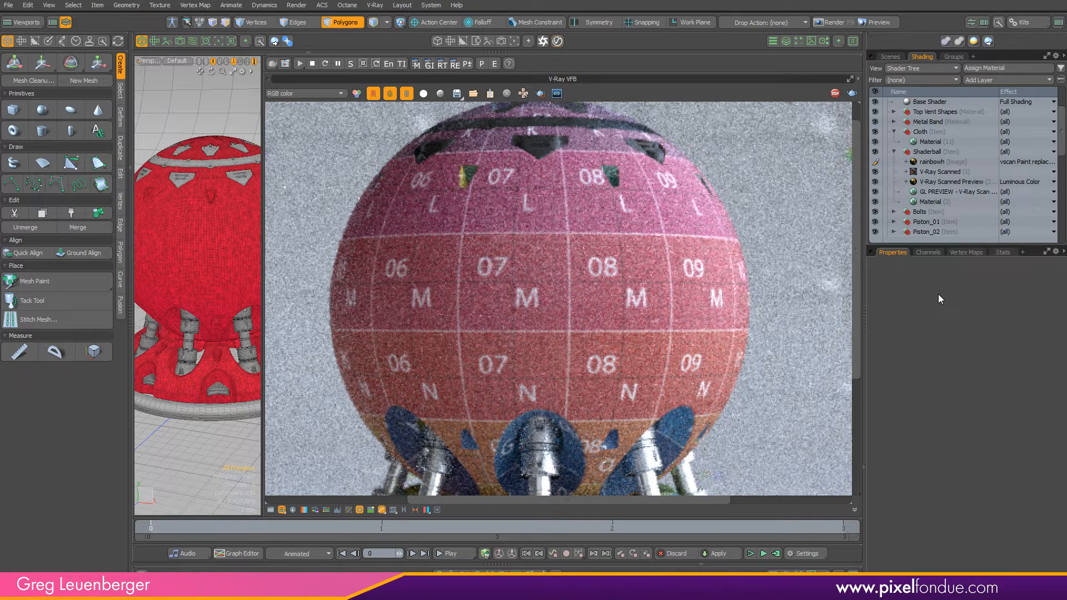
pyautogui.moveTo(856, 270); pyautogui.dragTo(840, 286)
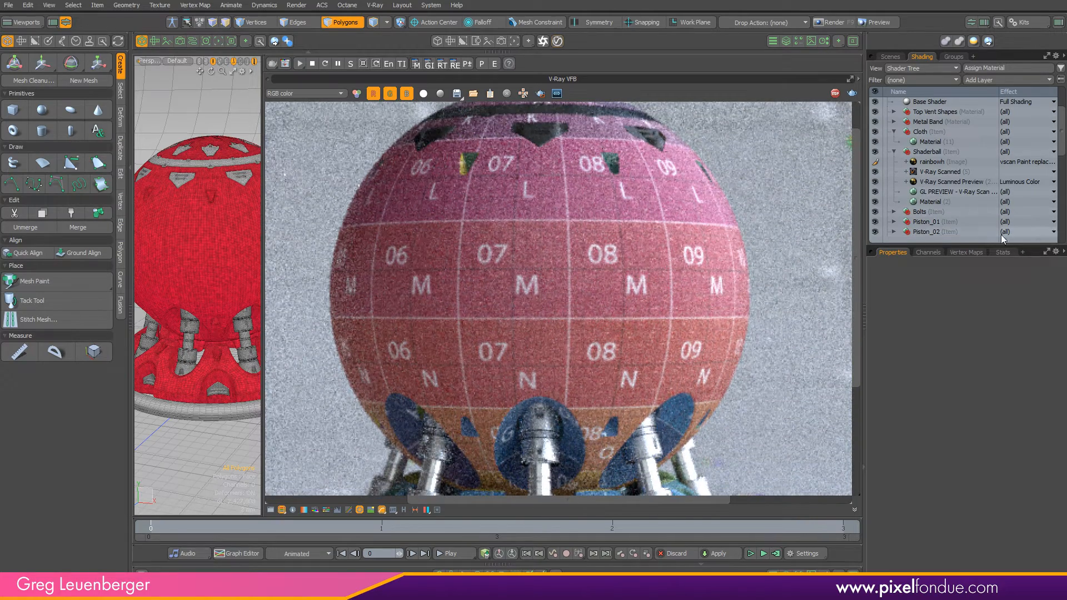
# Set the Shaderball's V-Ray Scanned material to a saturation of 1.5 and a gamma correction of 1.2
pyautogui.click(930, 171)
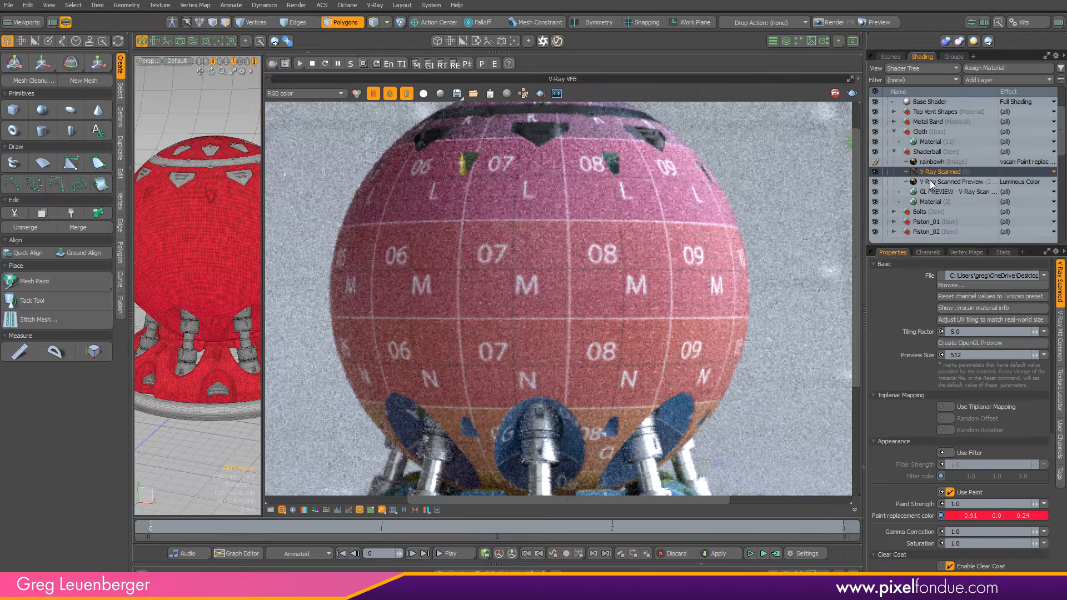
pyautogui.click(984, 533)
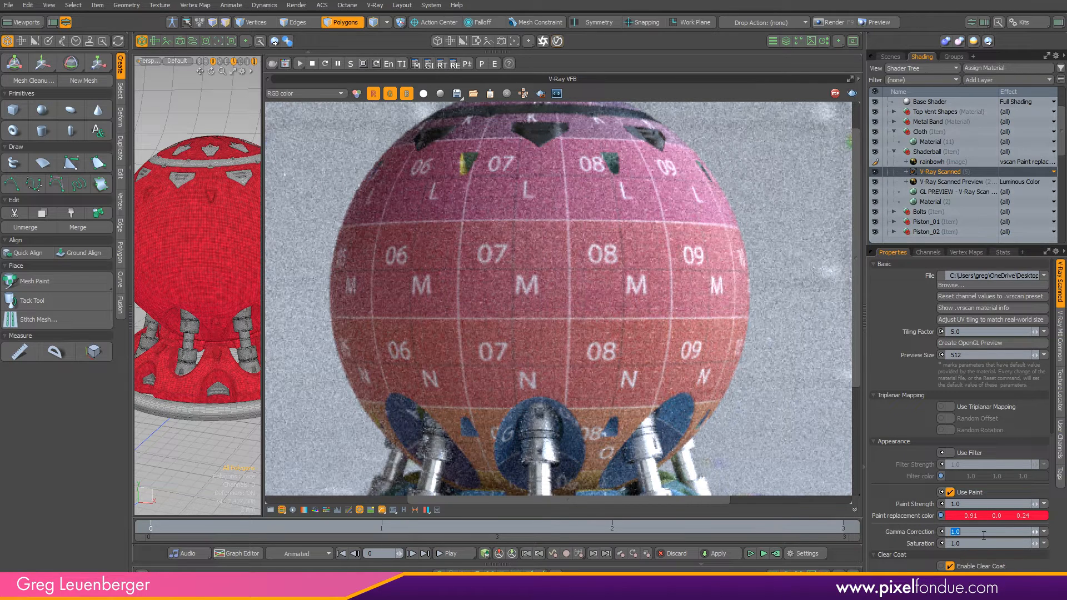
pyautogui.press('Tab')
pyautogui.write('1.5')
pyautogui.press('Return')
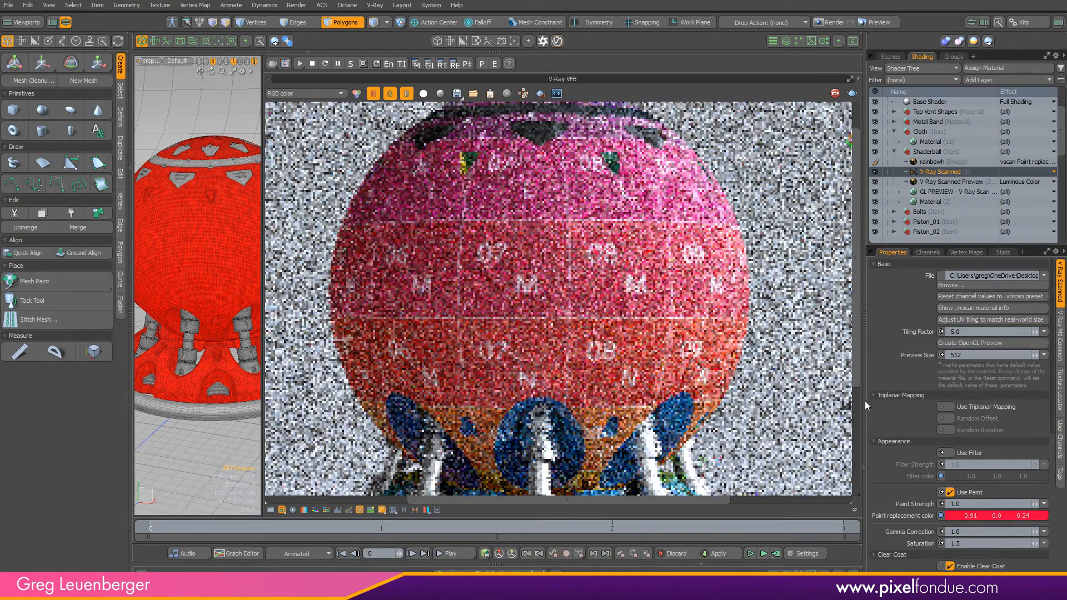
pyautogui.click(993, 528)
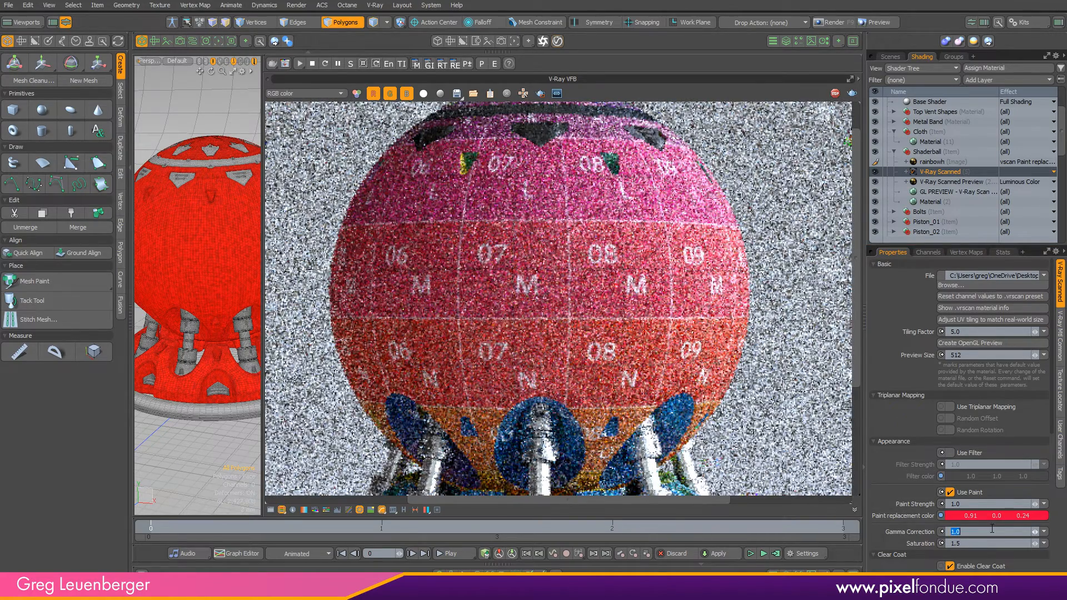
pyautogui.write('1.2')
pyautogui.press('Return')
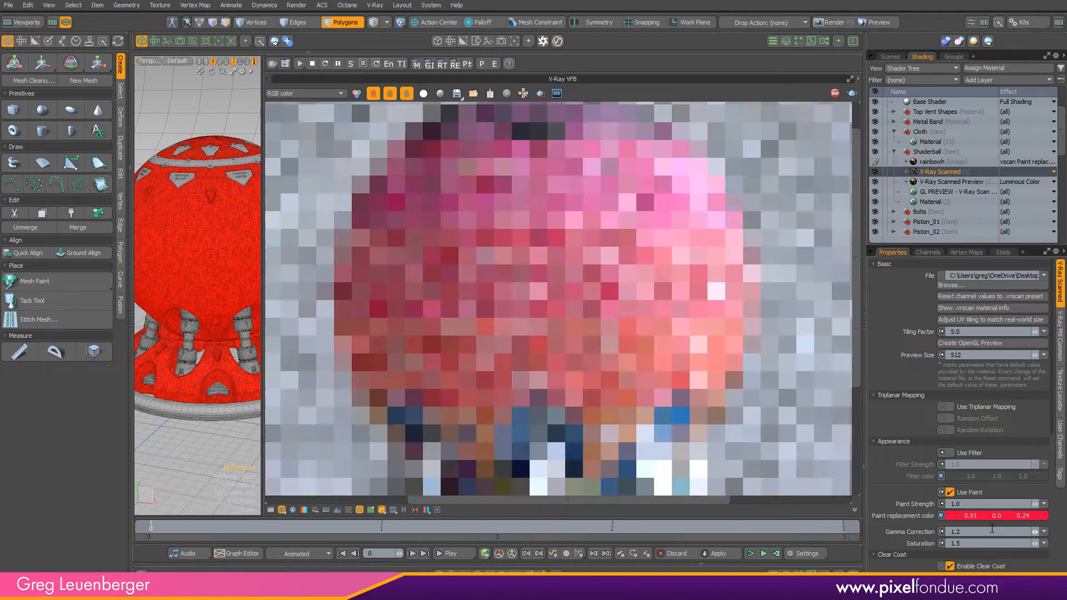
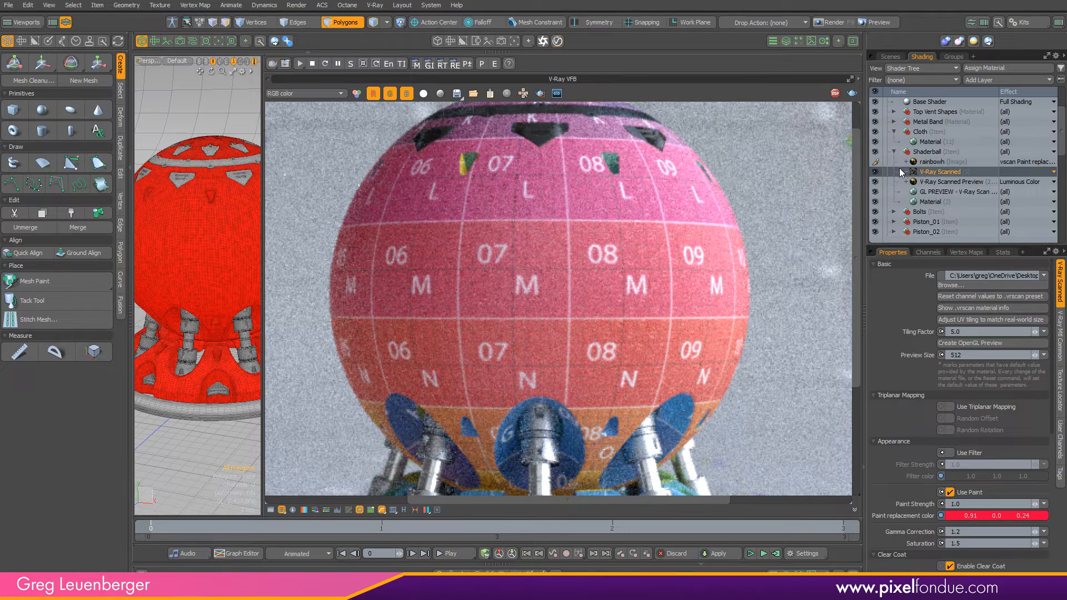
# Hide the rainbowh and V-Ray Scanned Preview layers of the Shaderball and turn off Use Paint on its V-Ray Scanned material
pyautogui.click(878, 172)
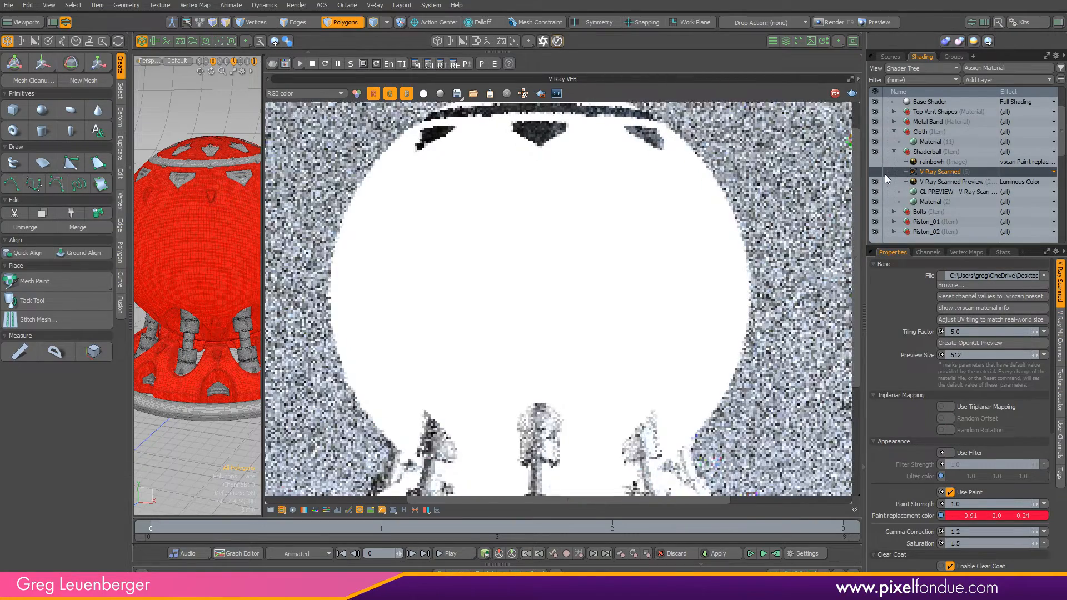
pyautogui.click(875, 181)
pyautogui.click(876, 172)
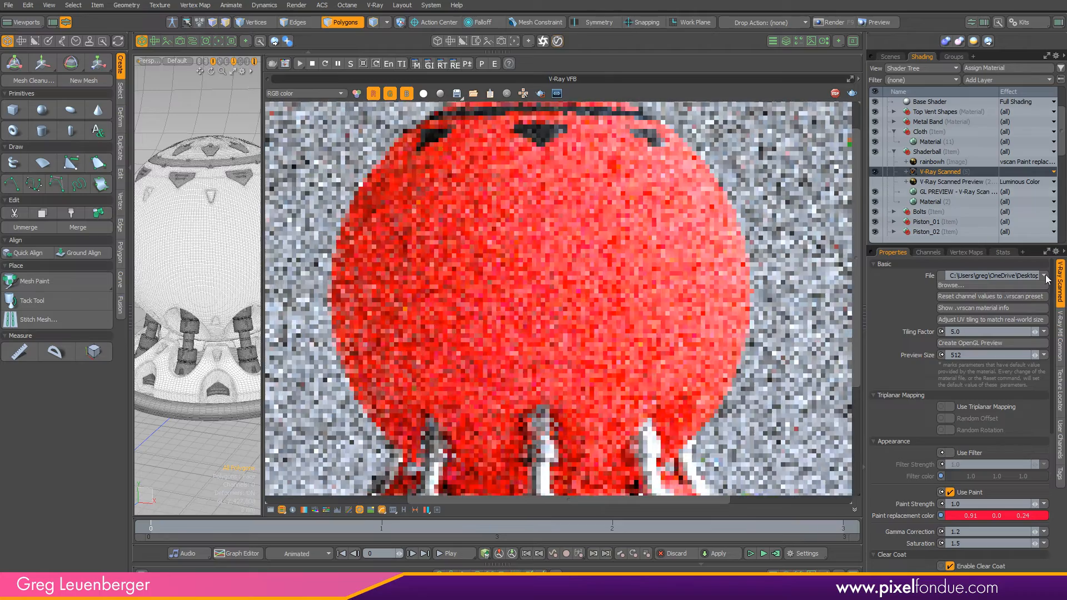
pyautogui.click(978, 493)
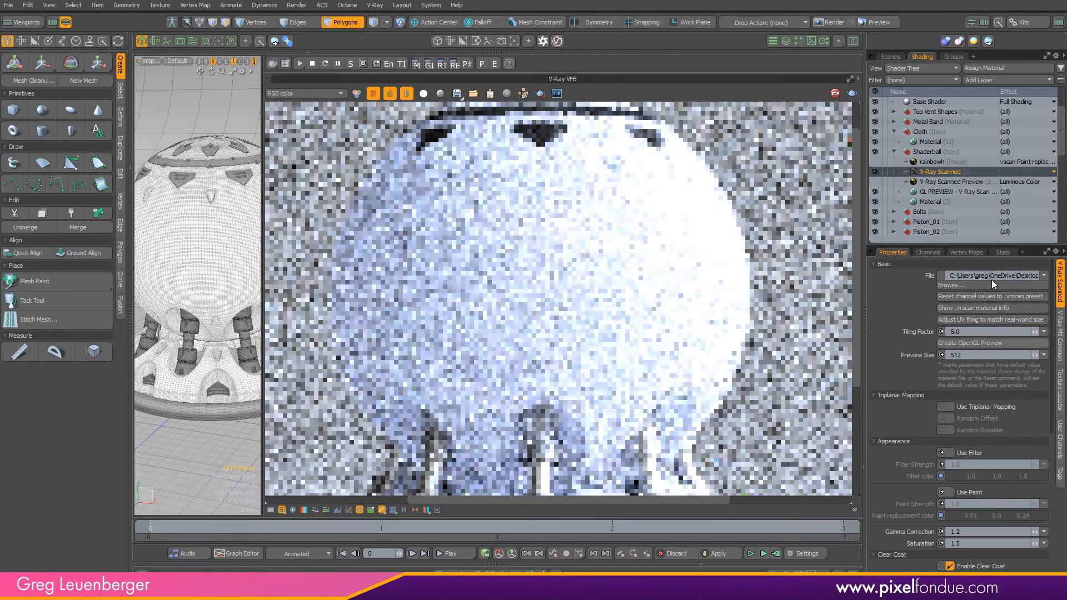
pyautogui.click(965, 285)
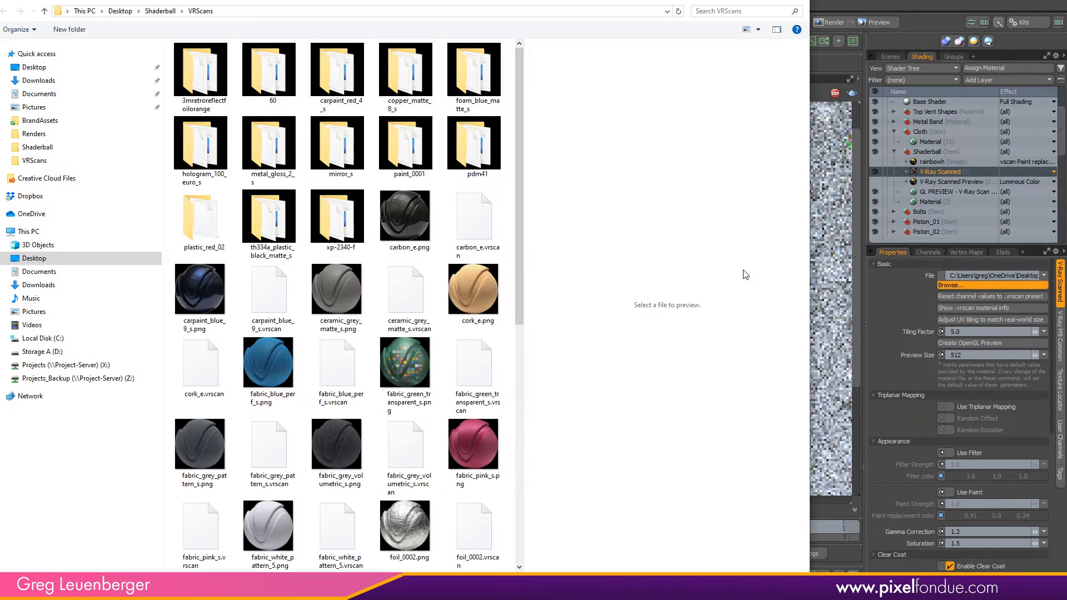
pyautogui.click(476, 448)
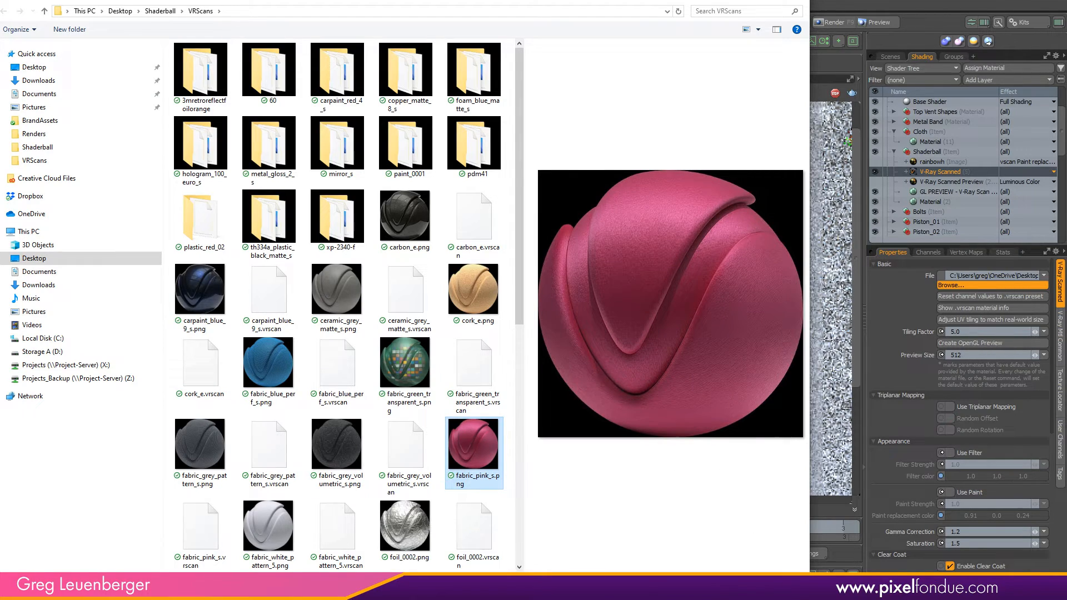
pyautogui.click(775, 594)
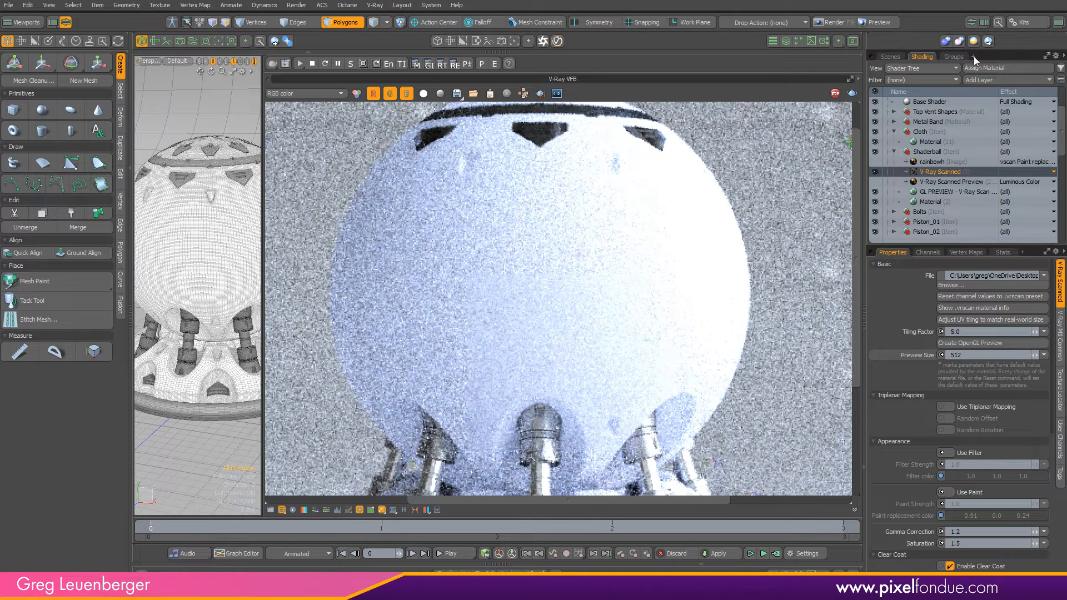
# Make the Cloth item visible and add a V-Ray Scanned material to its Cloth material group
pyautogui.click(893, 56)
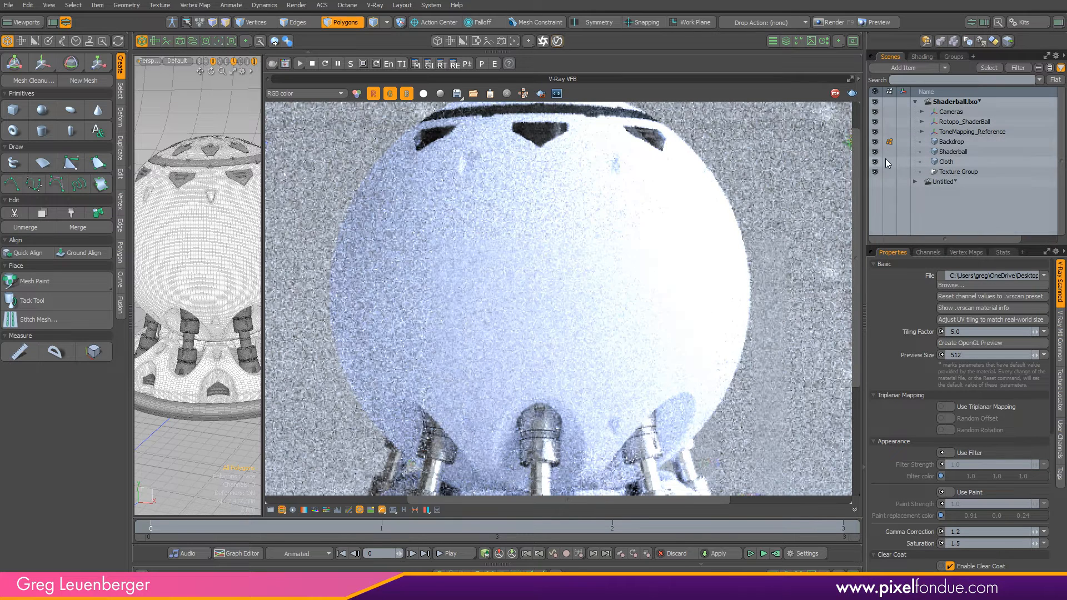
pyautogui.click(933, 59)
pyautogui.click(933, 133)
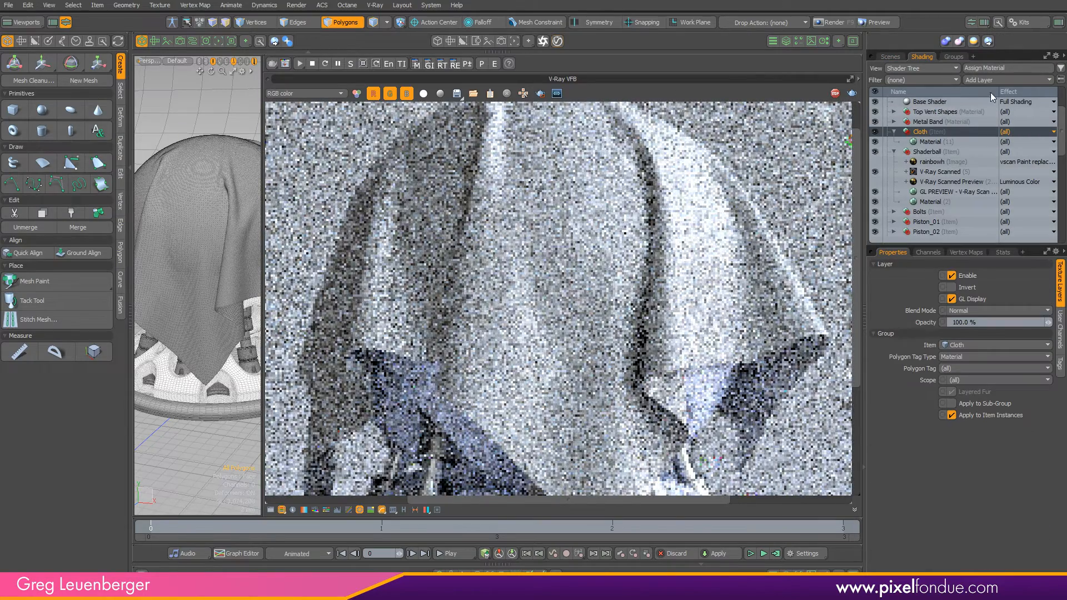
pyautogui.click(983, 79)
pyautogui.moveTo(968, 131)
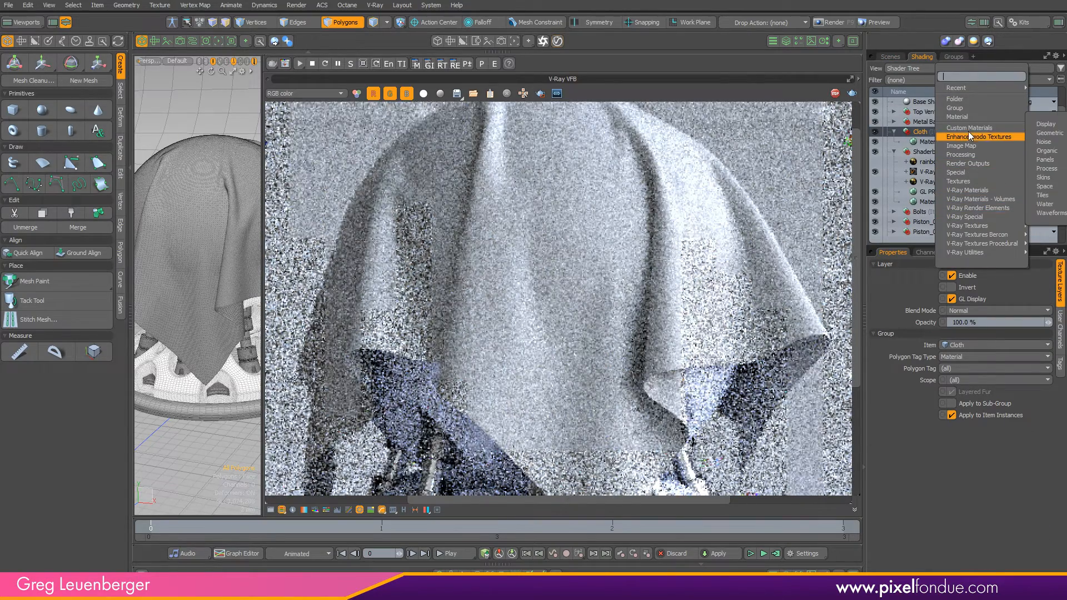
pyautogui.moveTo(970, 87)
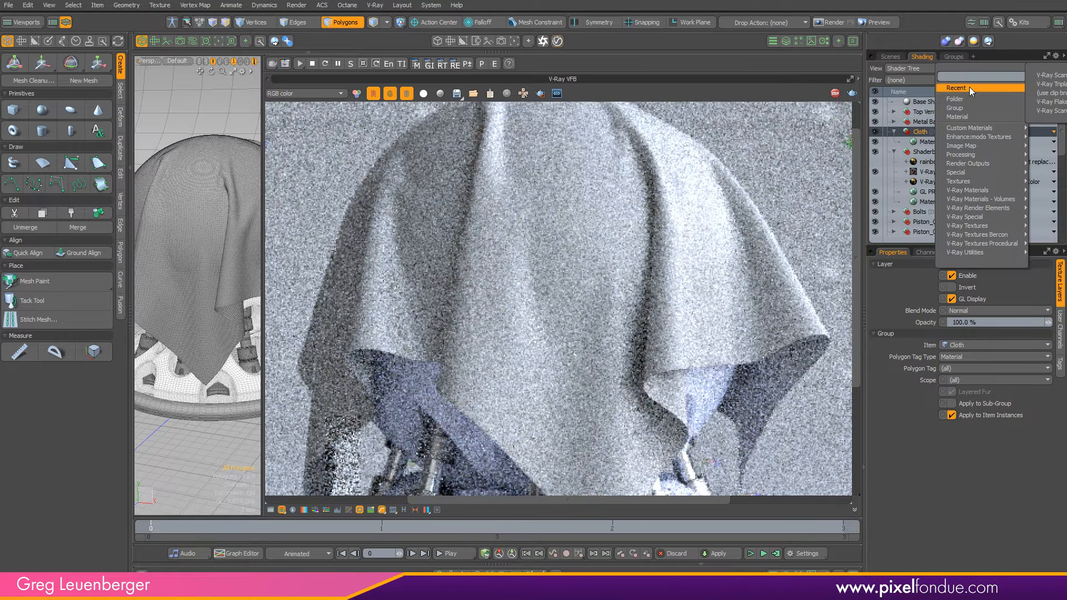
pyautogui.click(1060, 76)
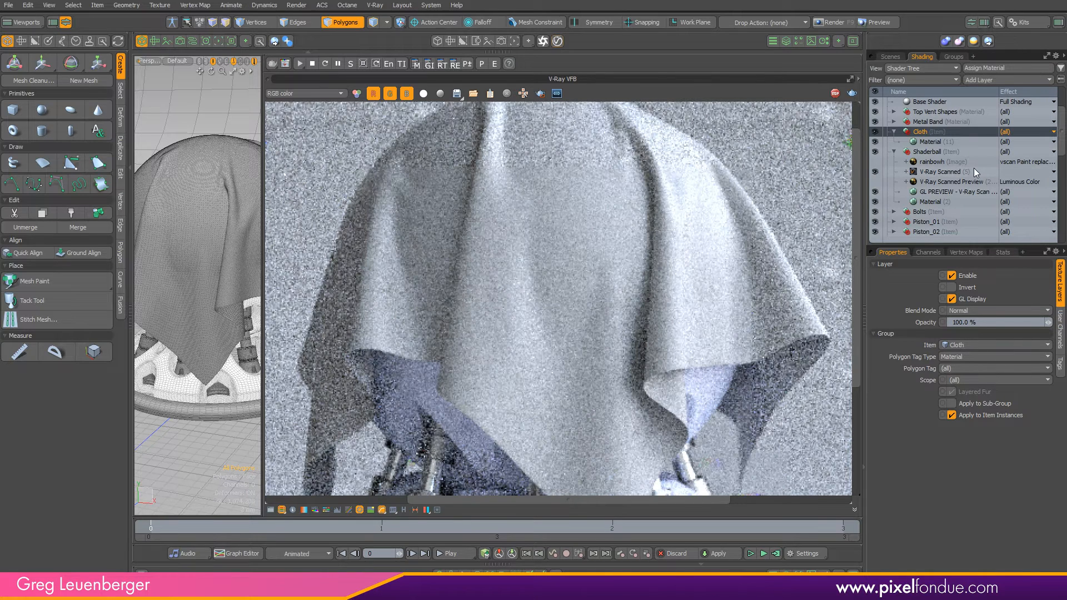
pyautogui.click(988, 77)
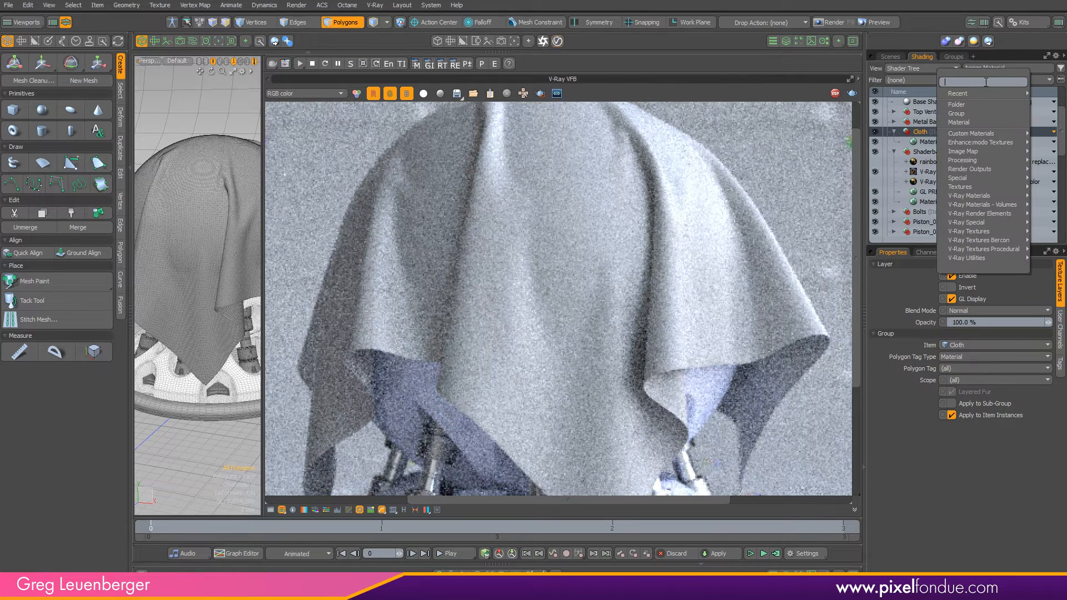
pyautogui.moveTo(1001, 94)
pyautogui.click(1051, 81)
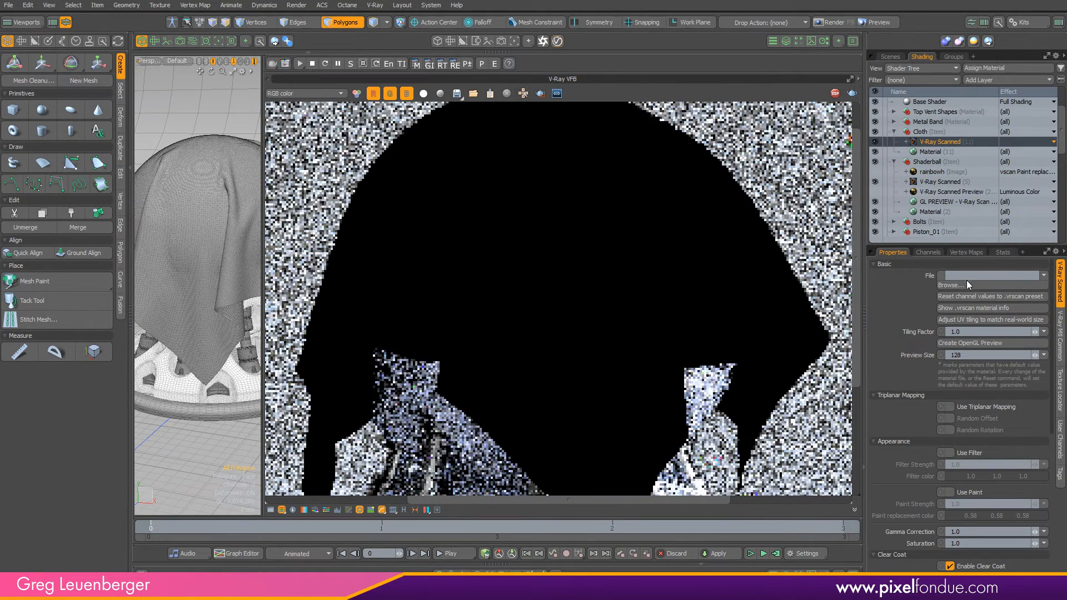
# Load fabric_pink_s.vrscan into the cloth's V-Ray Scanned material and stop the interactive render once the fabric is shown
pyautogui.click(967, 284)
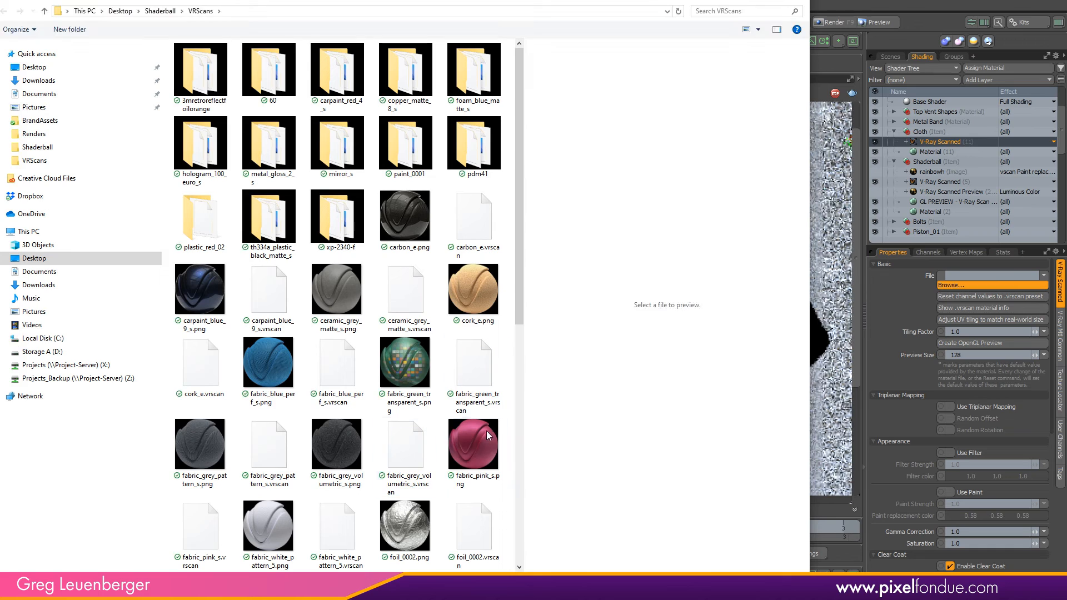
pyautogui.click(200, 532)
pyautogui.click(722, 593)
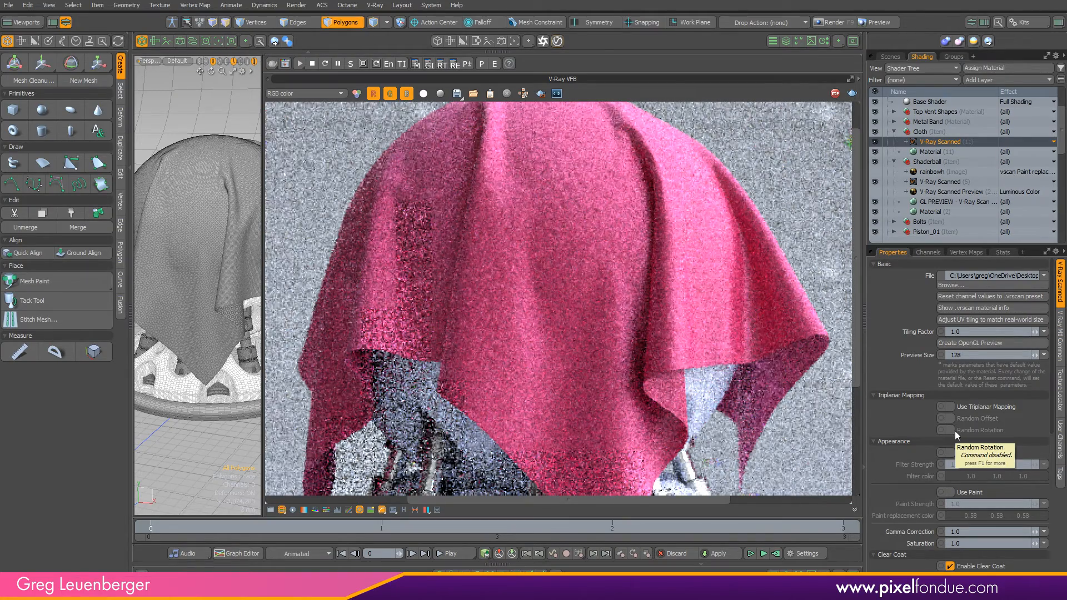
pyautogui.click(311, 64)
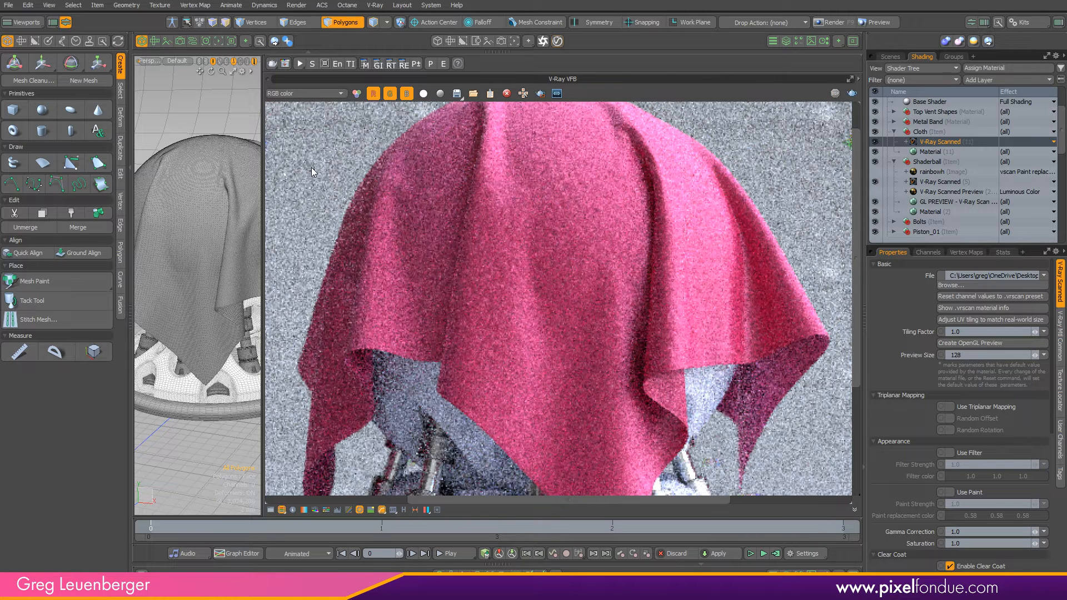
# Start the interactive render again and frame the draped pink cloth up close
pyautogui.click(299, 64)
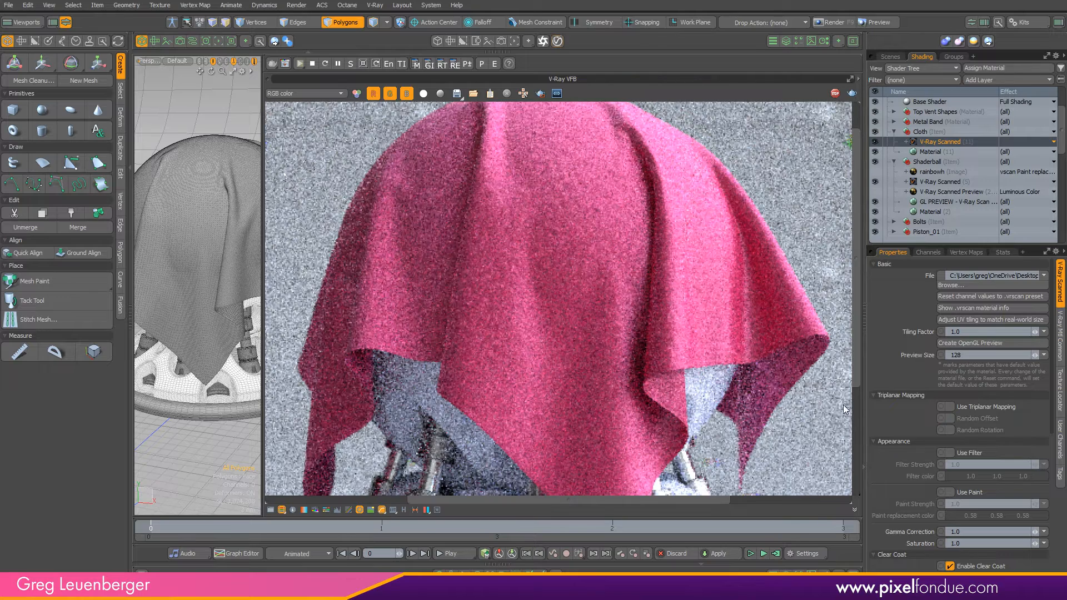
pyautogui.doubleClick(688, 427)
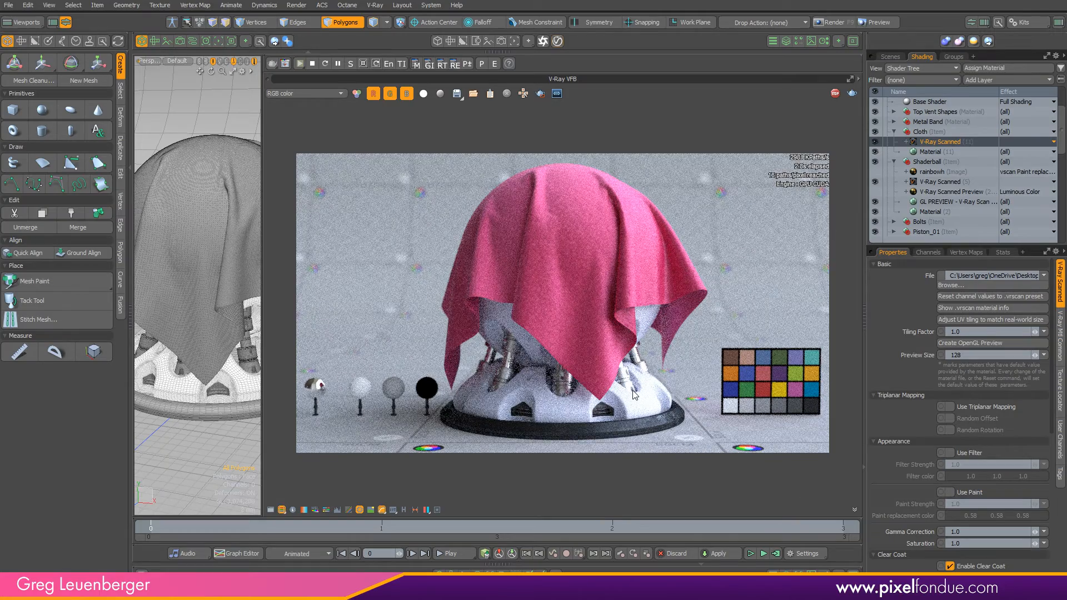
pyautogui.scroll(3, 614, 352)
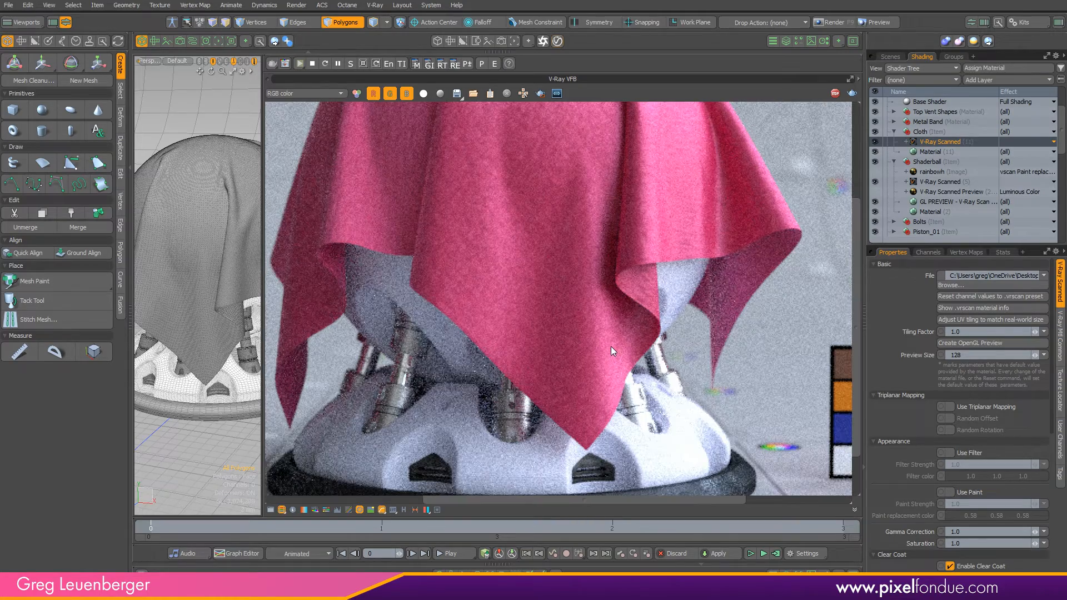
pyautogui.moveTo(582, 281); pyautogui.dragTo(620, 371, button='middle')
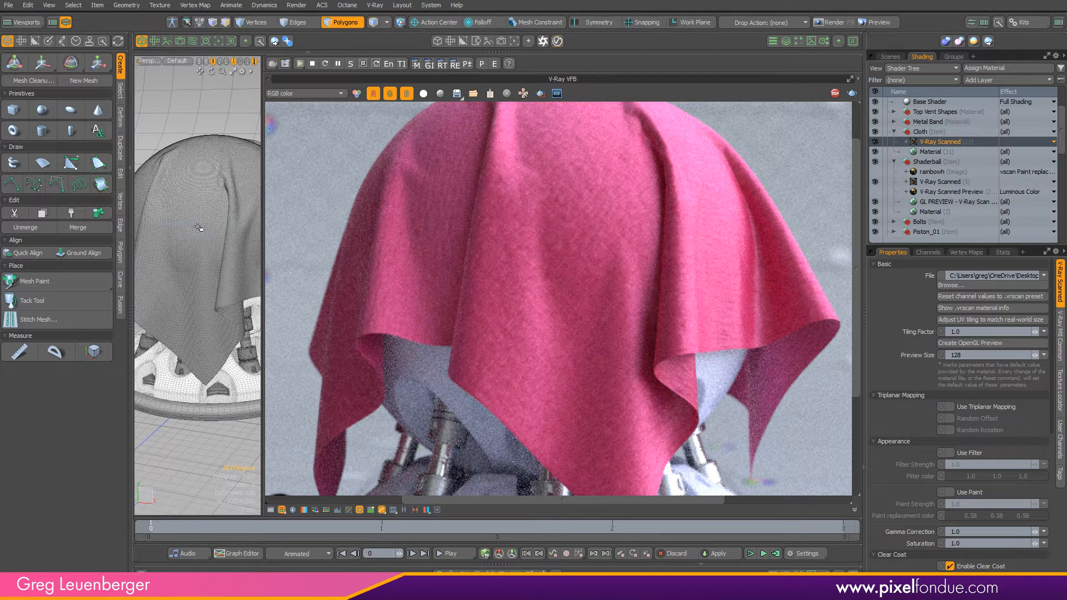
# Select the Cloth item and review the .vrscan material info of its V-Ray Scanned material
pyautogui.click(176, 237)
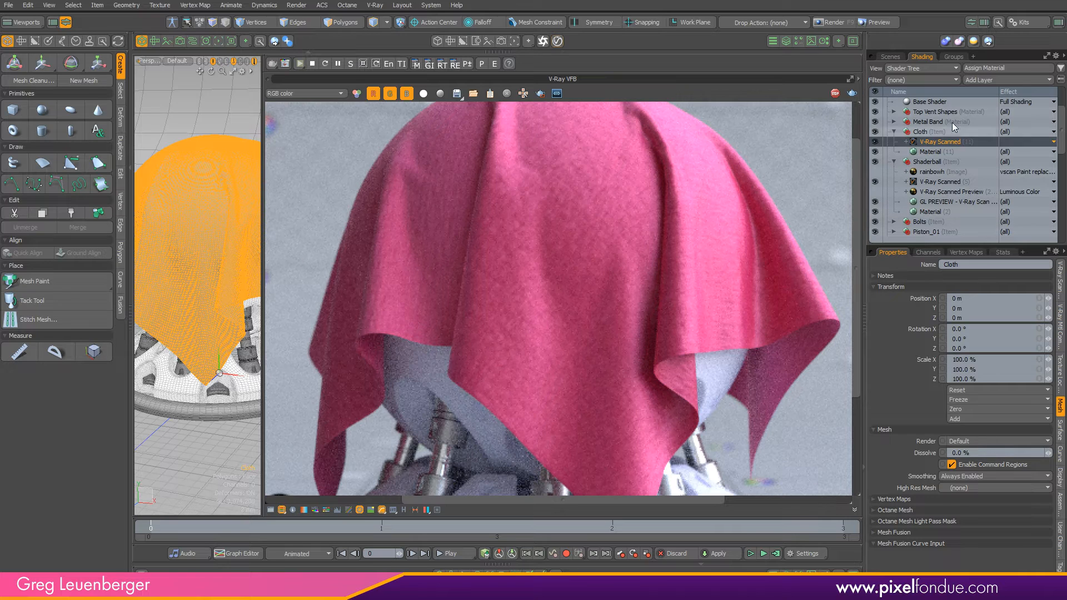
pyautogui.click(1059, 280)
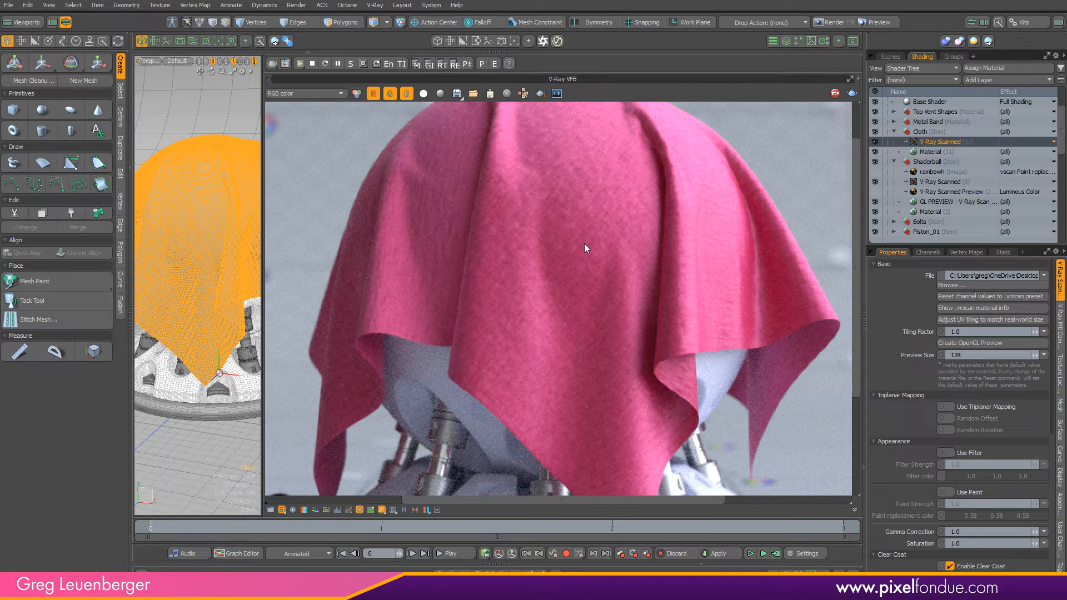
pyautogui.click(971, 308)
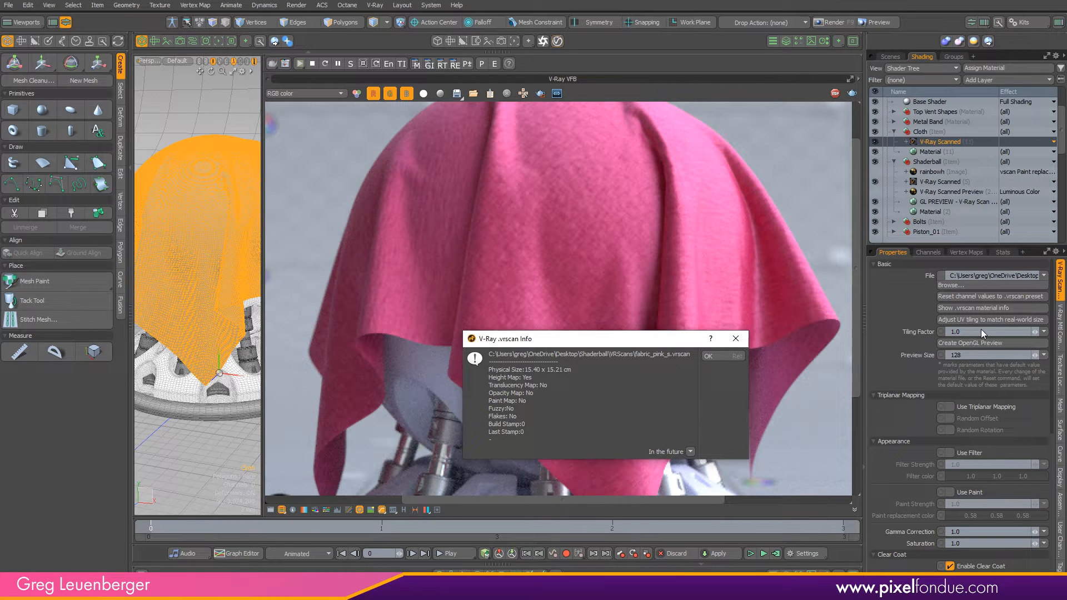
pyautogui.click(738, 358)
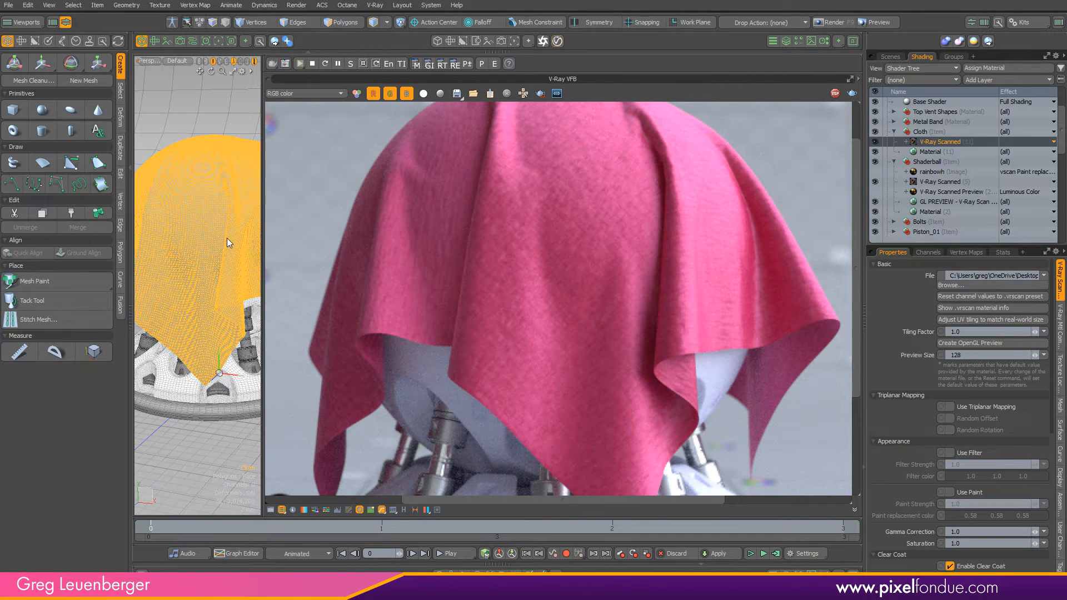
# Deselect the cloth geometry and adjust the scanned fabric's UV tiling to match its real-world size
pyautogui.press('3')
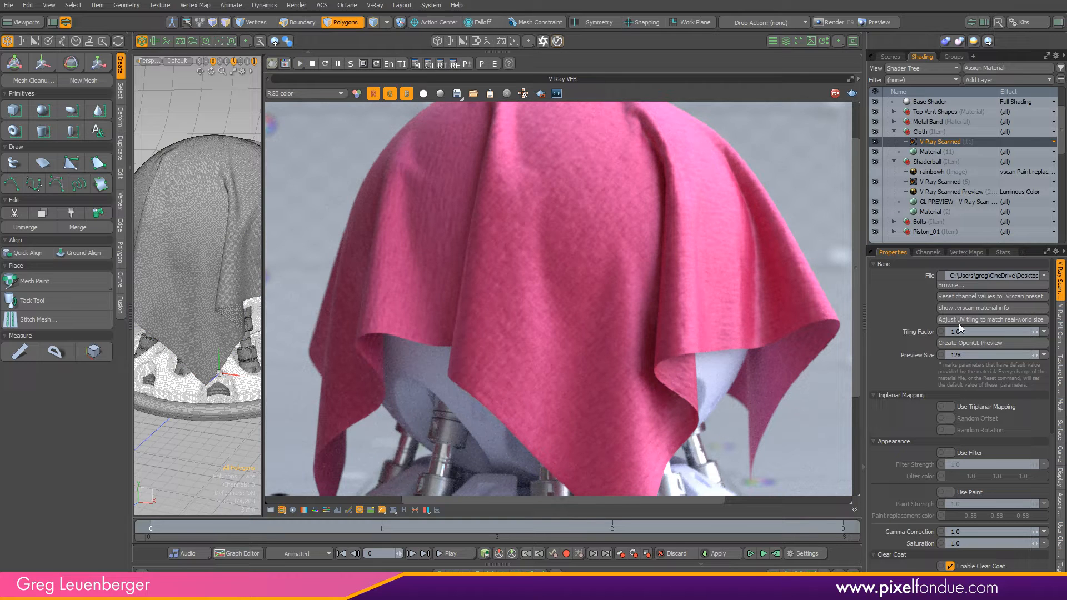
pyautogui.click(969, 321)
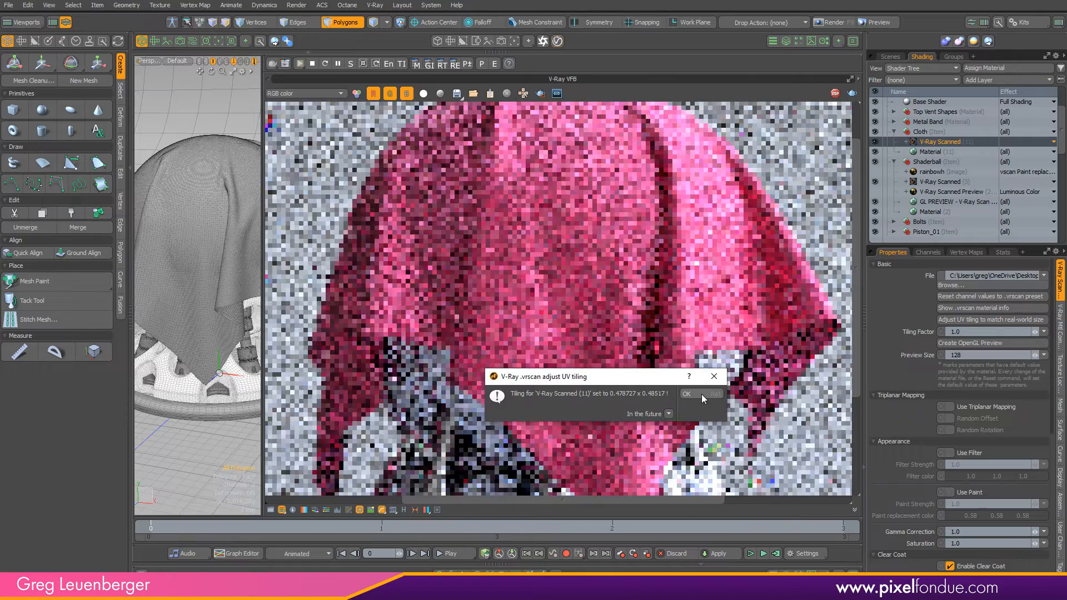
pyautogui.click(699, 394)
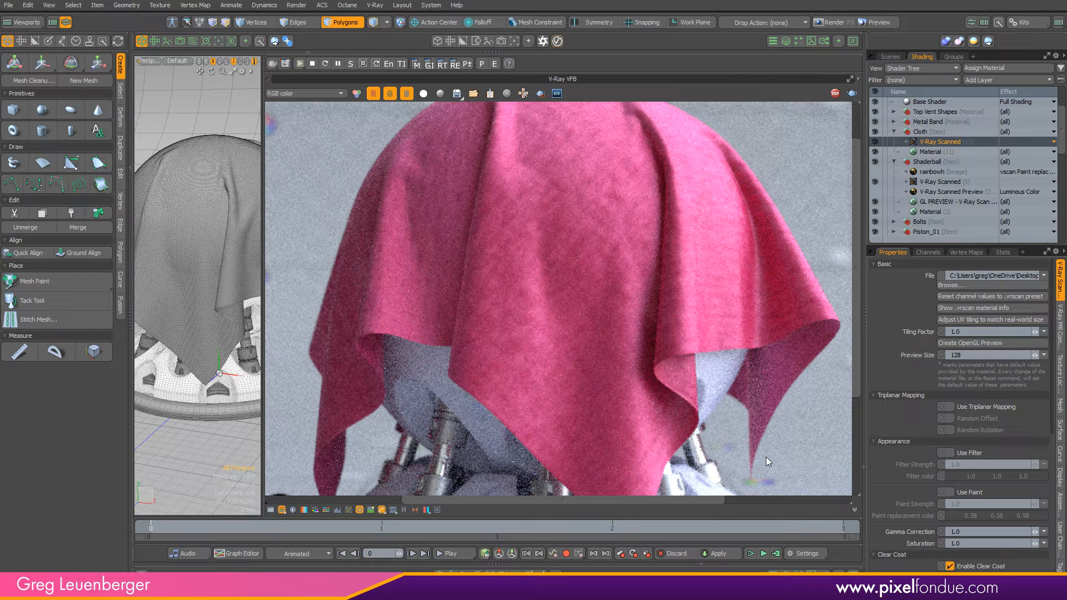
# Set the Tiling Factor of the cloth's V-Ray Scanned material to 3
pyautogui.click(965, 332)
pyautogui.write('3')
pyautogui.press('Return')
# Check the scanned fabric's horizontal and vertical UV wrap values and its bump and displacement settings, cancelling the pending autosave
pyautogui.click(1060, 376)
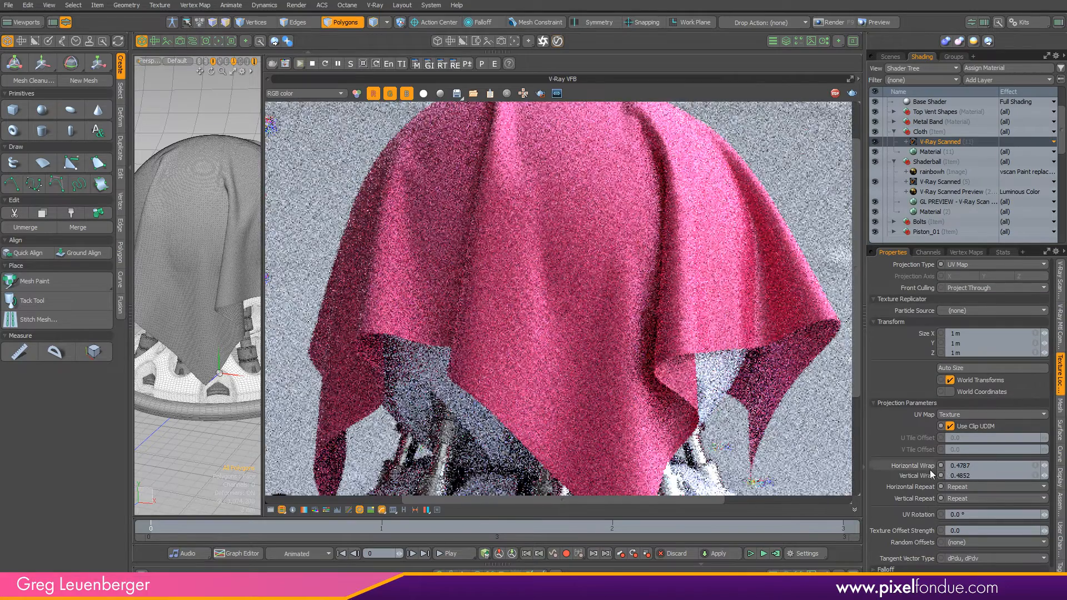
pyautogui.click(1062, 286)
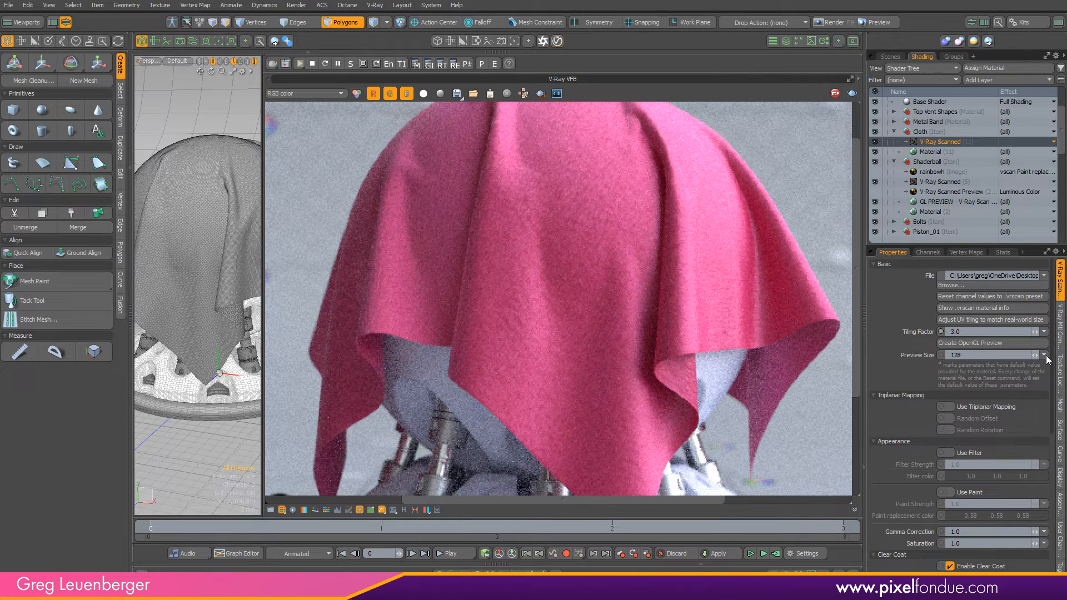
pyautogui.click(1061, 325)
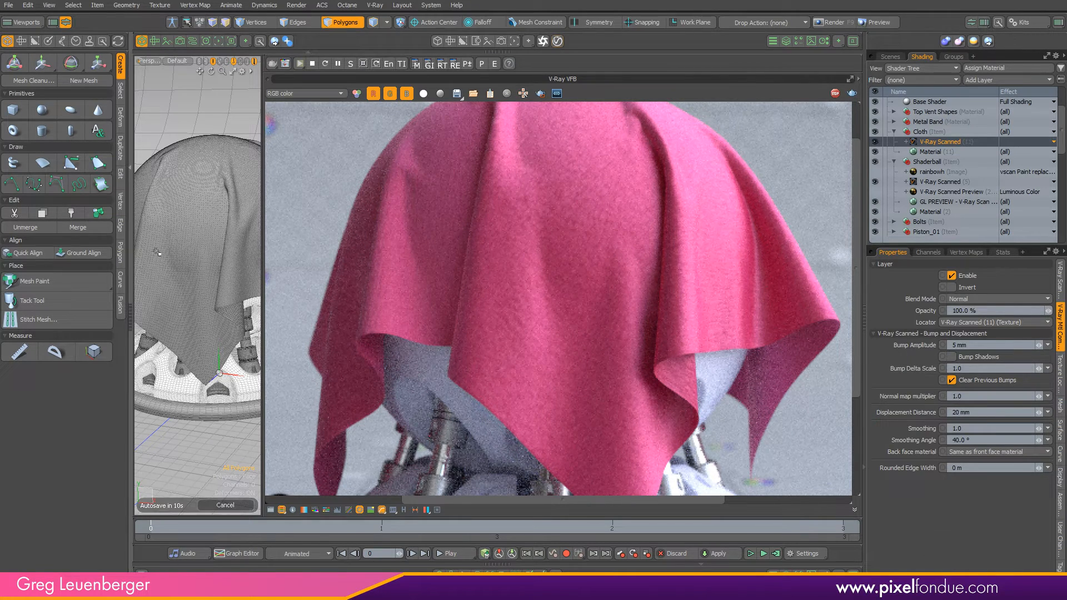
pyautogui.click(224, 507)
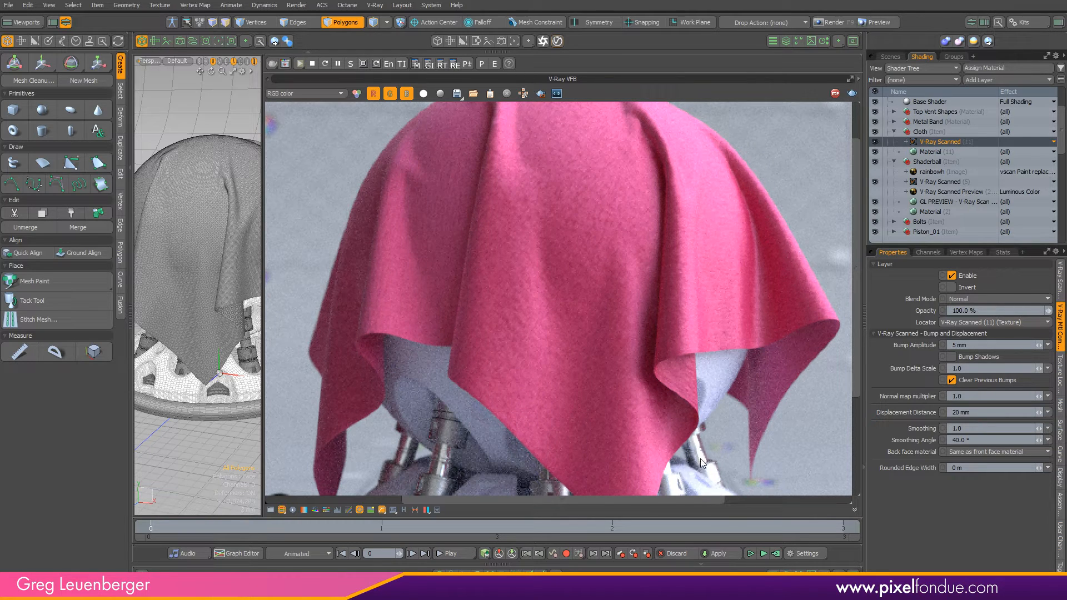
pyautogui.click(1062, 290)
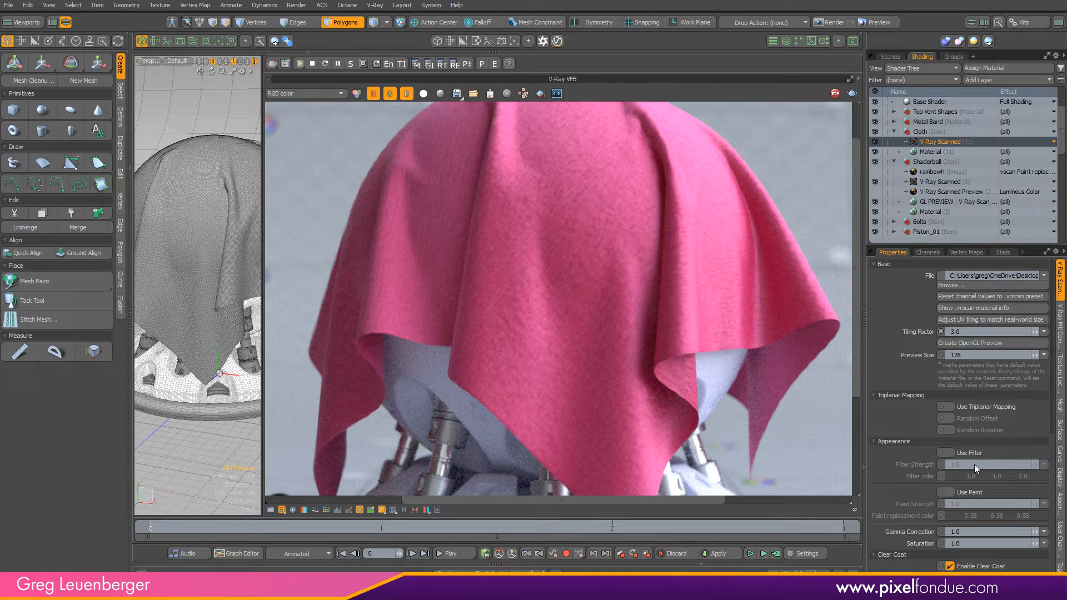
# Turn on Use Filter for the cloth's V-Ray Scanned material and set a green filter color of 0.59, 1.0, 0.45
pyautogui.click(950, 453)
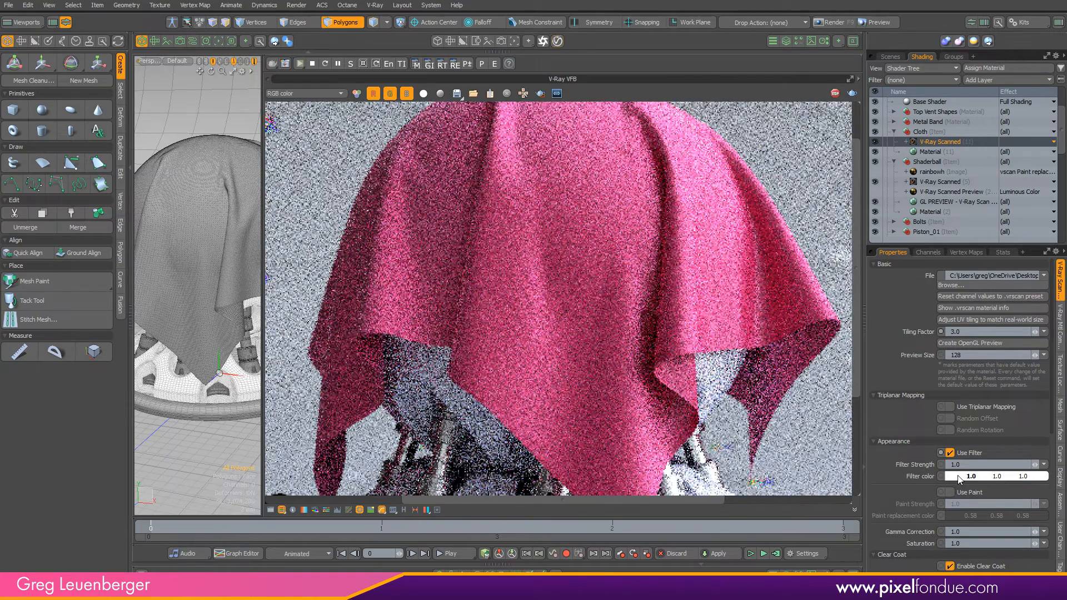
pyautogui.doubleClick(961, 478)
pyautogui.moveTo(659, 303)
pyautogui.mouseDown()
pyautogui.moveTo(644, 269)
pyautogui.moveTo(652, 271)
pyautogui.mouseUp()
pyautogui.click(67, 532)
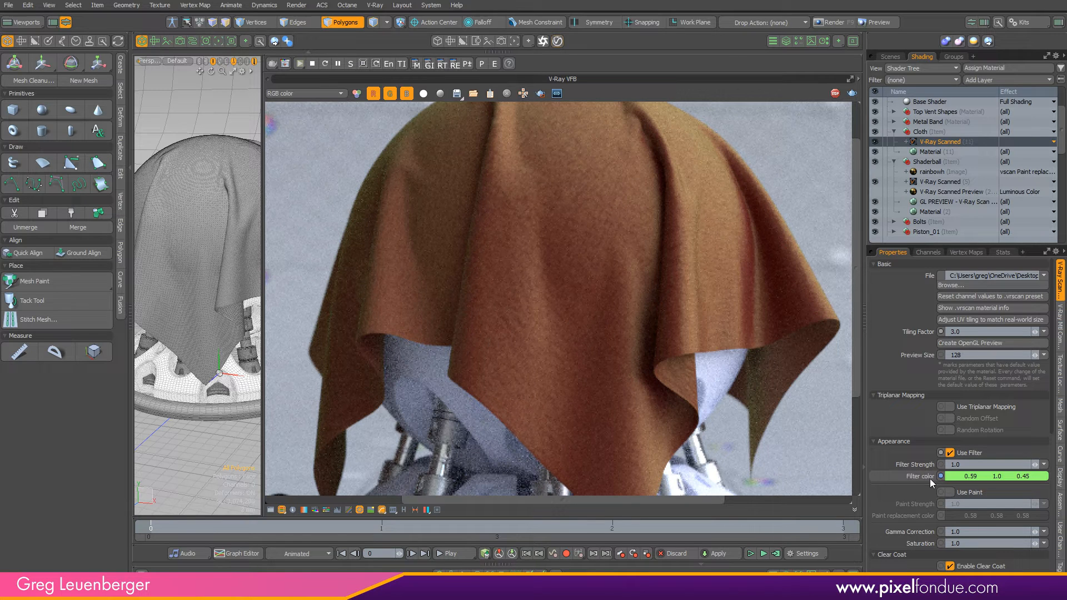
# Swap the filter for Use Paint with a green replacement color of 0.46, 0.8, 0.39, and turn Use Paint off again
pyautogui.click(951, 453)
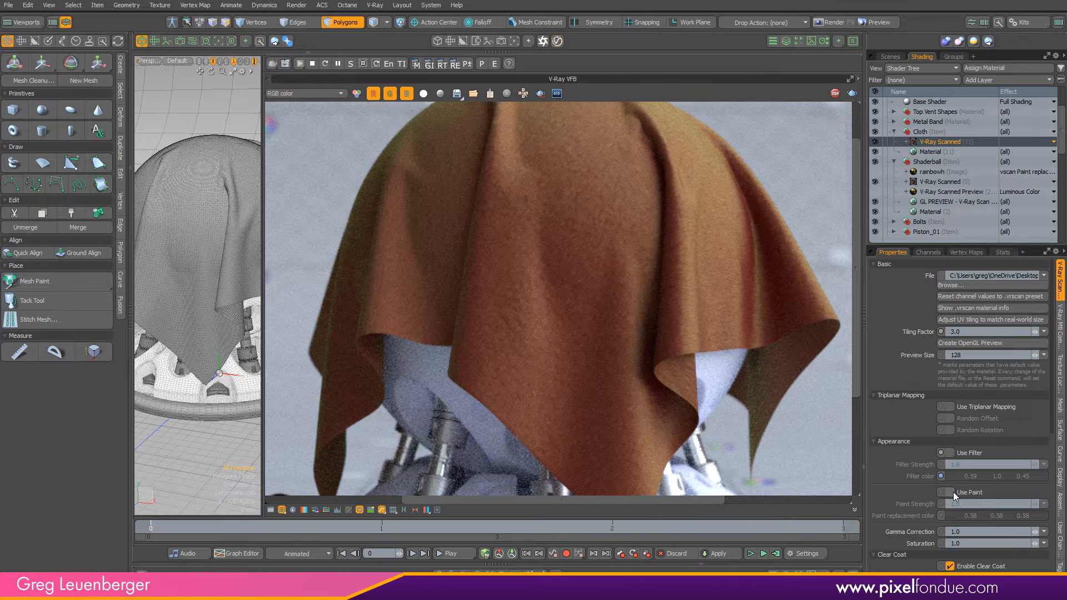
pyautogui.click(951, 492)
pyautogui.click(944, 516)
pyautogui.moveTo(684, 311); pyautogui.dragTo(650, 276)
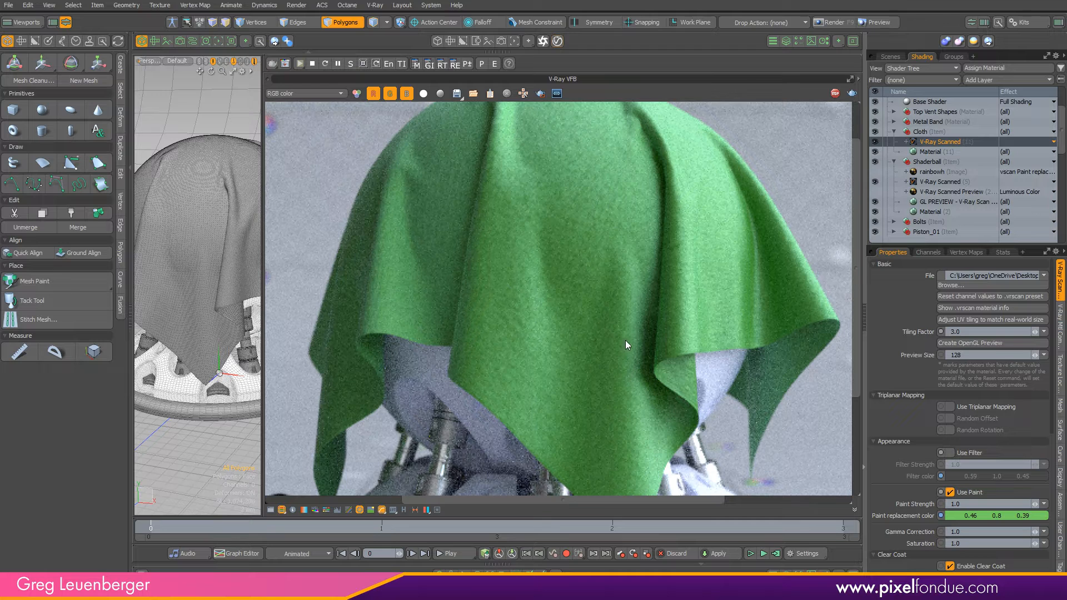
pyautogui.click(966, 492)
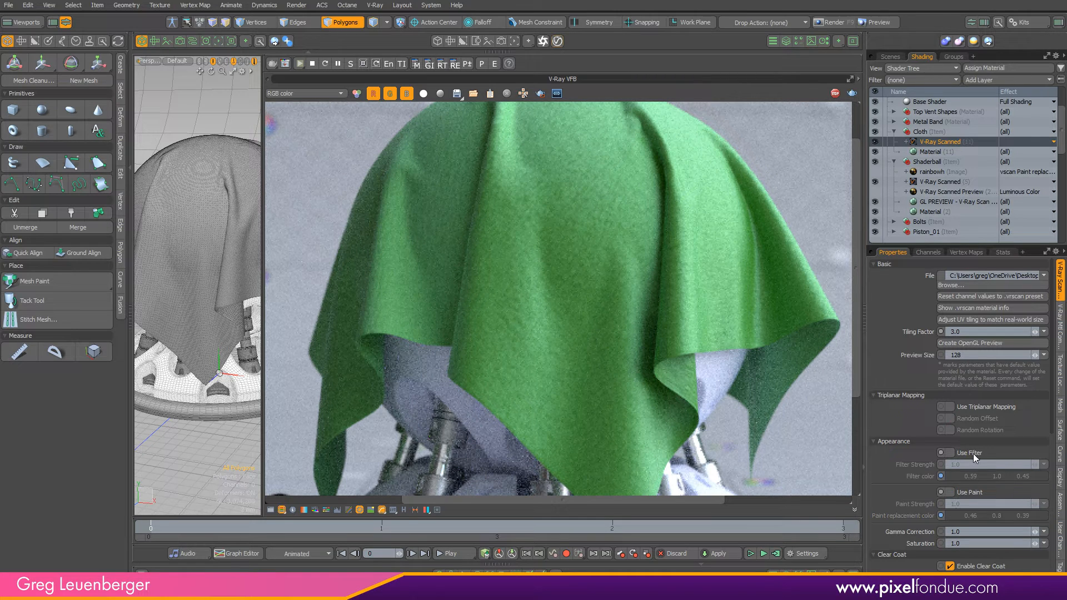
# Turn Use Filter back on for the cloth's scanned material and start the interactive render
pyautogui.click(979, 453)
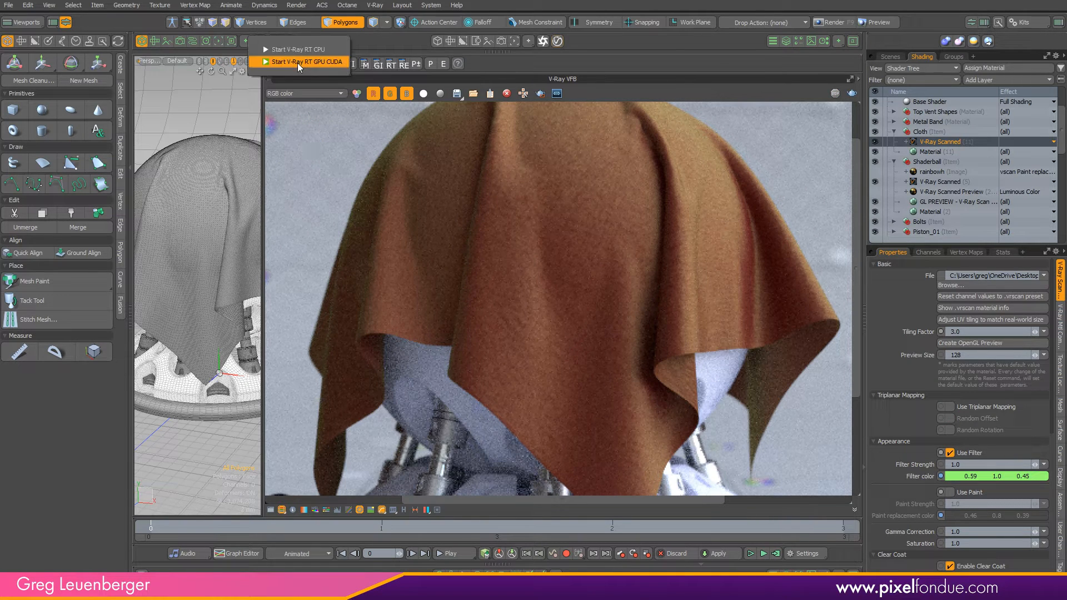
pyautogui.click(299, 63)
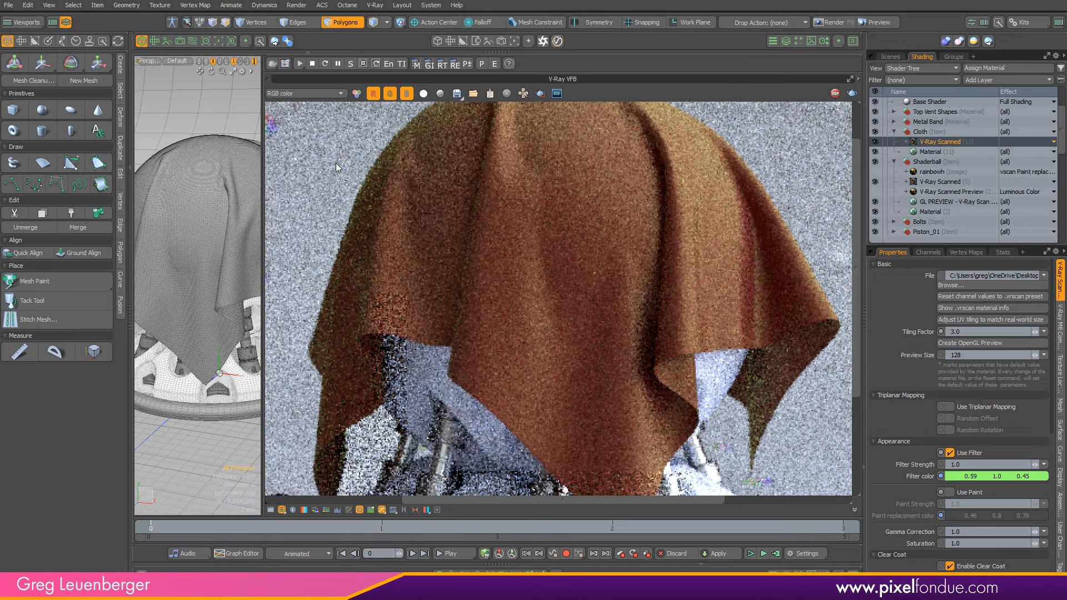
# Look at the Shaderball's rainbowh image layer settings and return to the cloth's V-Ray Scanned material
pyautogui.click(948, 172)
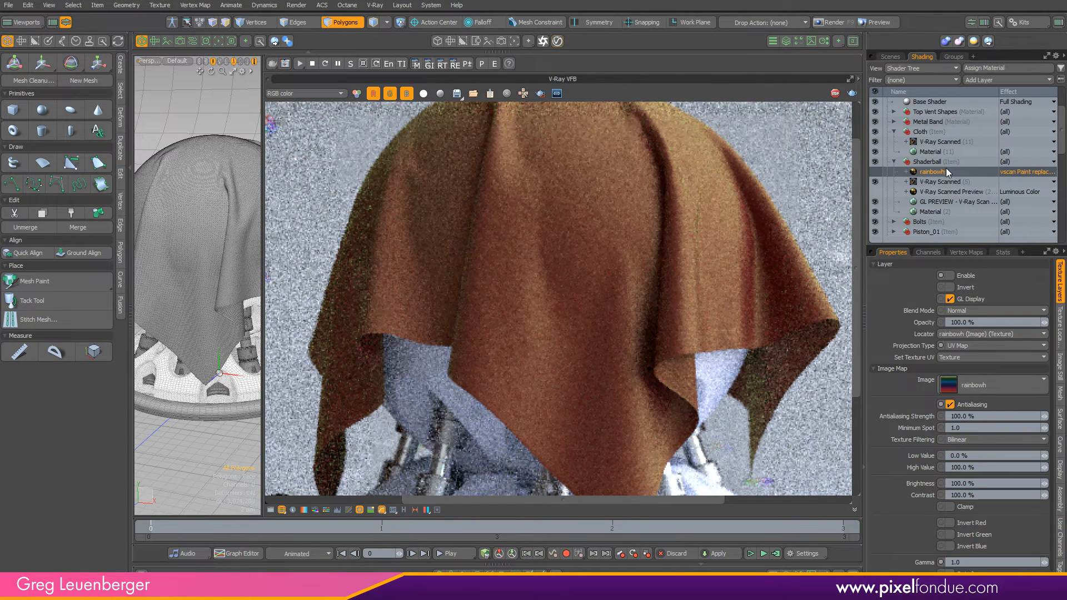
pyautogui.click(952, 172)
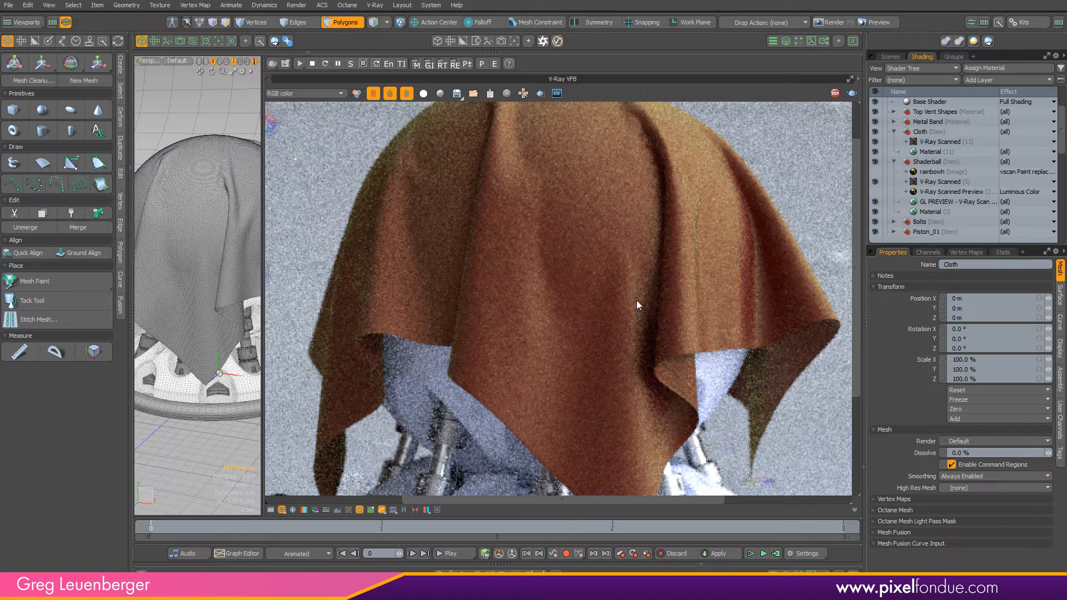
pyautogui.click(945, 141)
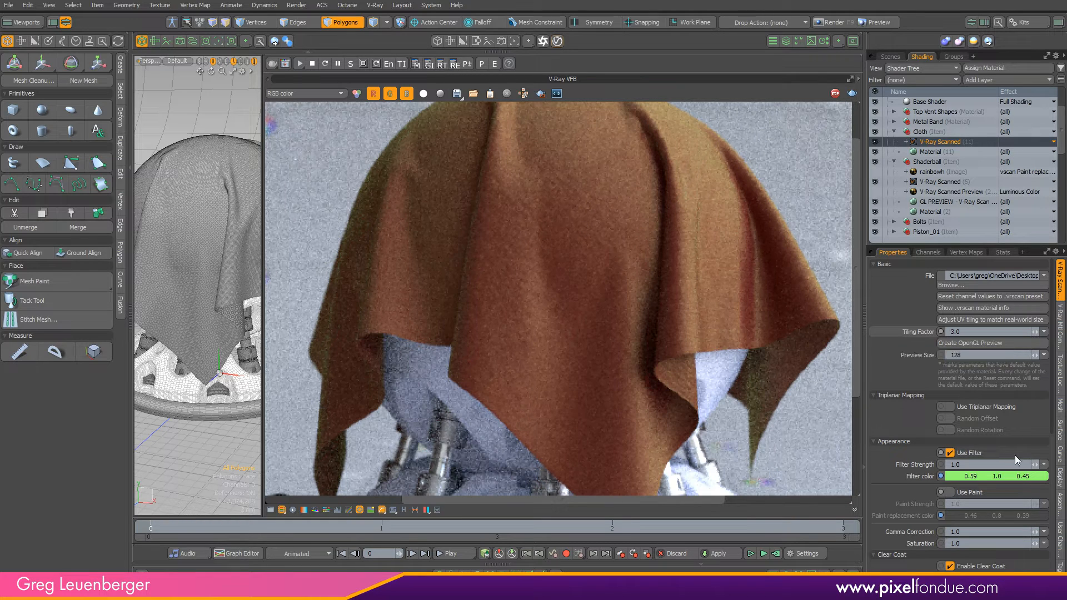
# Turn off Use Filter on the cloth's V-Ray Scanned material, and stop and restart the interactive render
pyautogui.click(975, 453)
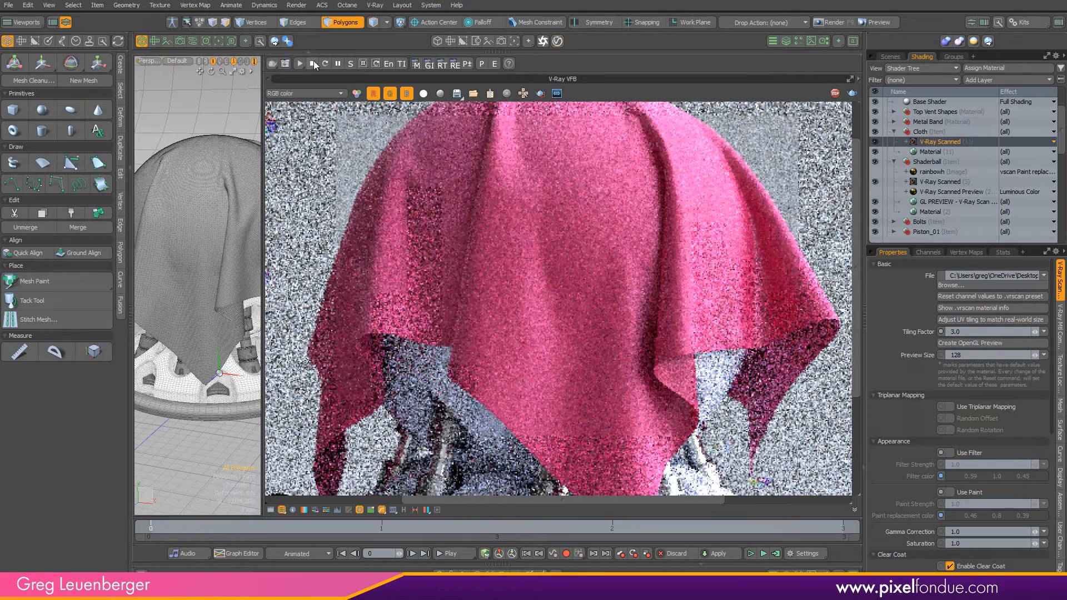
pyautogui.click(312, 63)
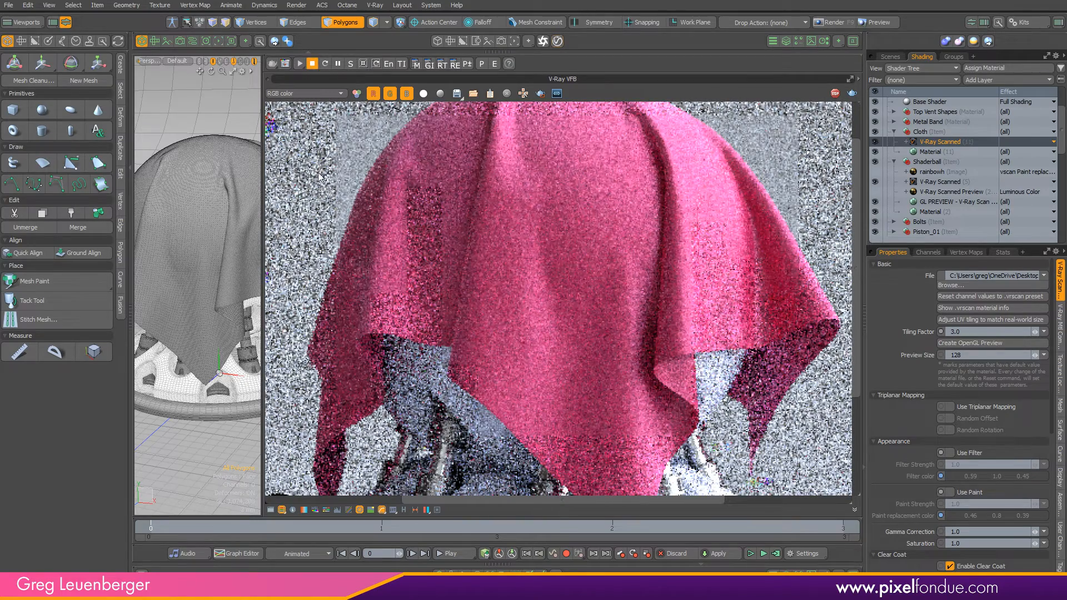
pyautogui.click(300, 63)
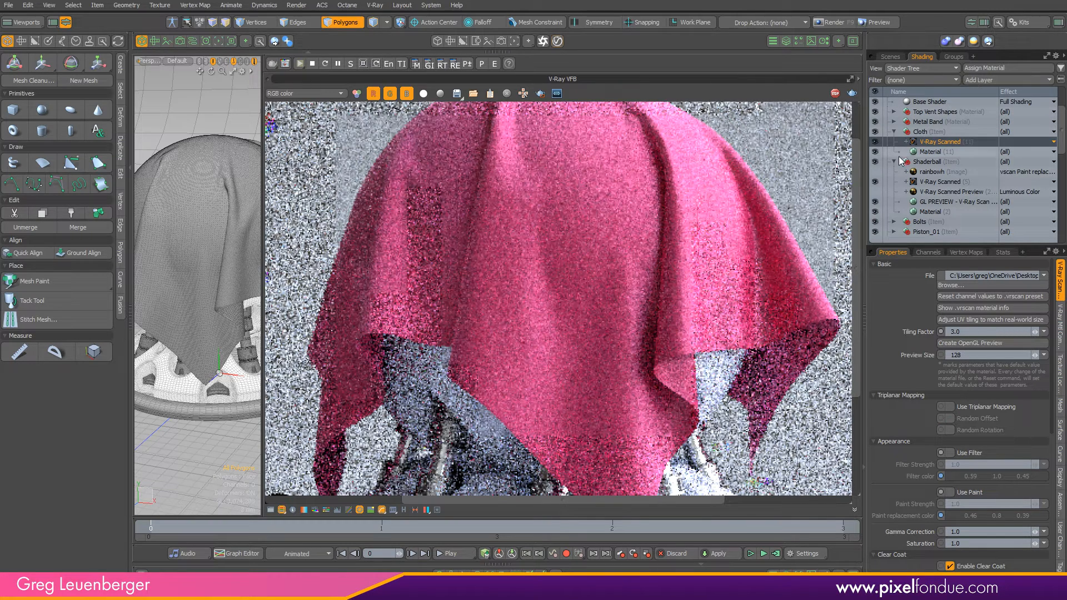
# Add a V-Ray Material to the Cloth material group and place it above the V-Ray Scanned layer
pyautogui.click(978, 81)
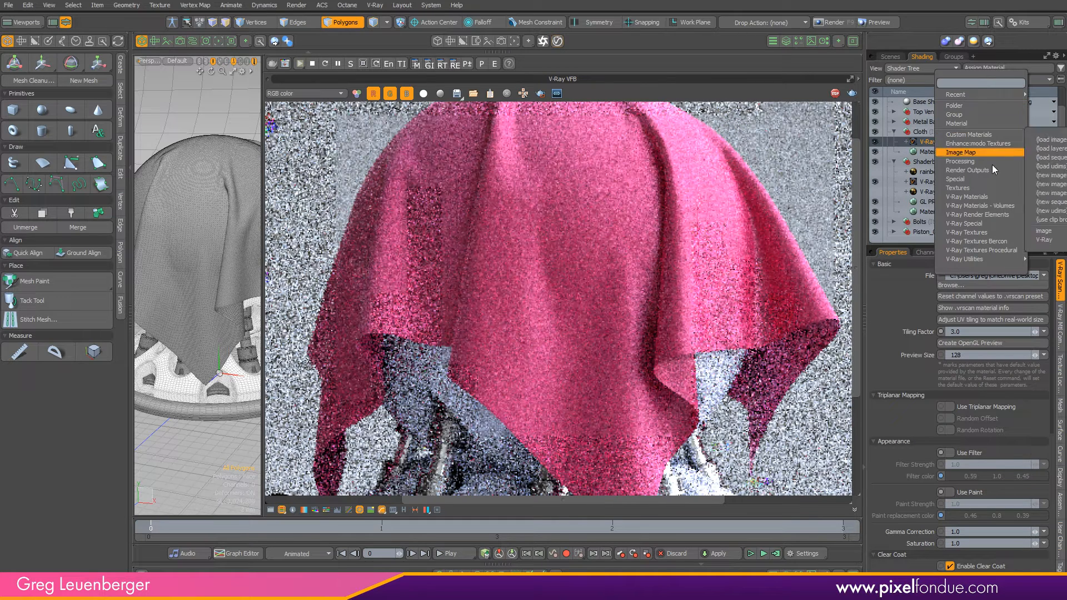
pyautogui.moveTo(984, 198)
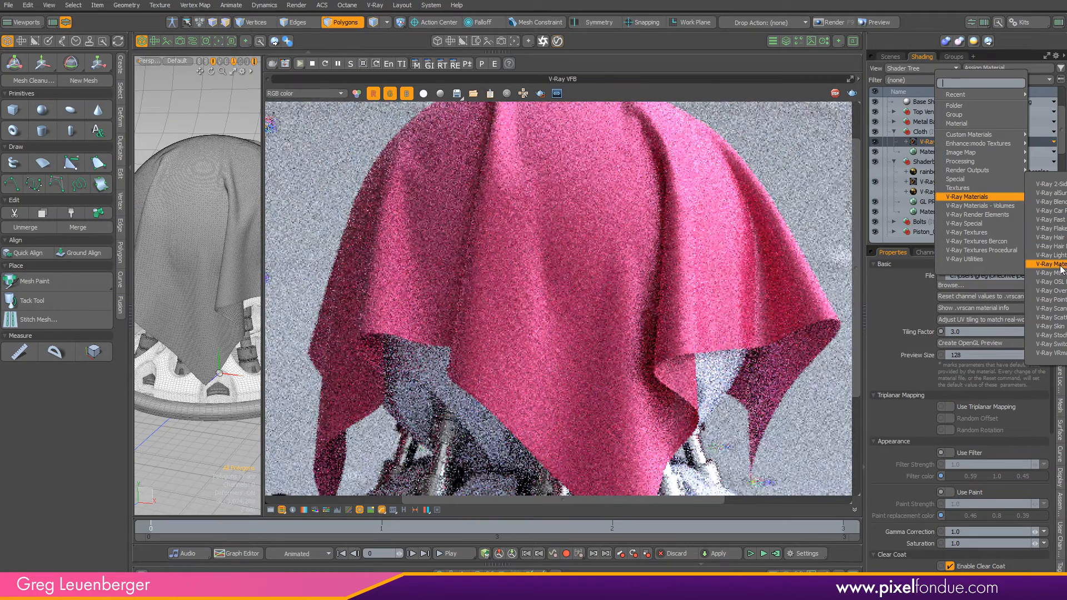
pyautogui.click(1062, 265)
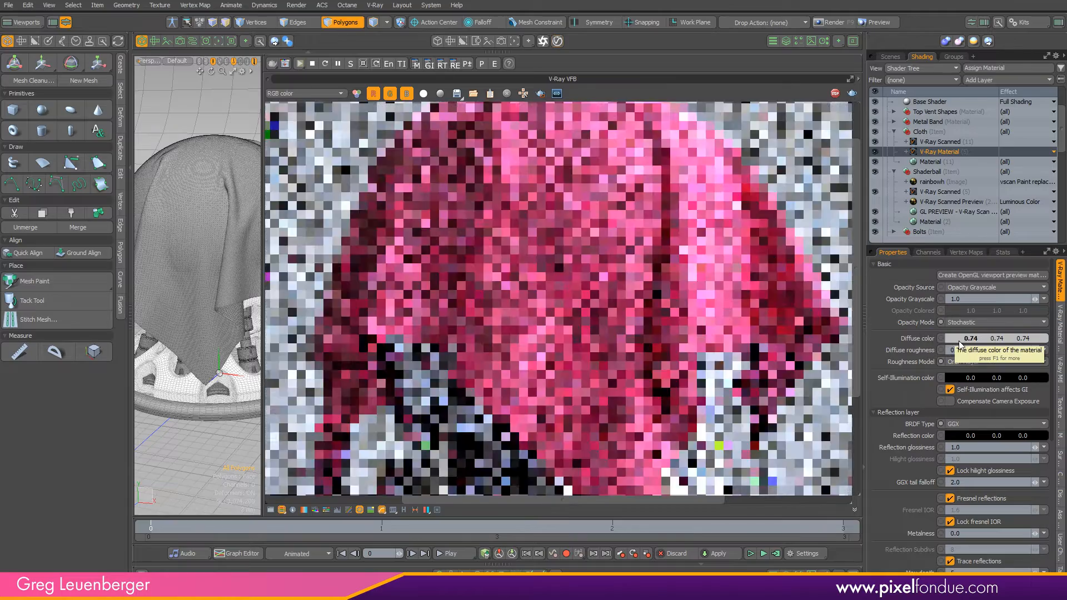
pyautogui.moveTo(942, 153); pyautogui.dragTo(953, 136)
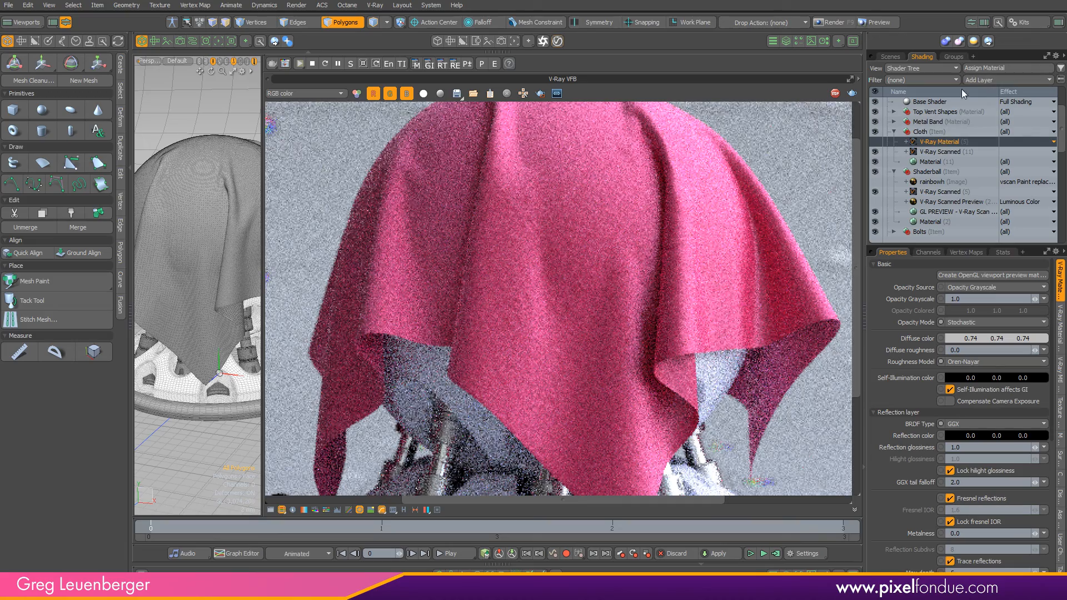
# Add a V-Ray Blend Material to the top of the Cloth group and make the V-Ray Material below it visible
pyautogui.click(992, 80)
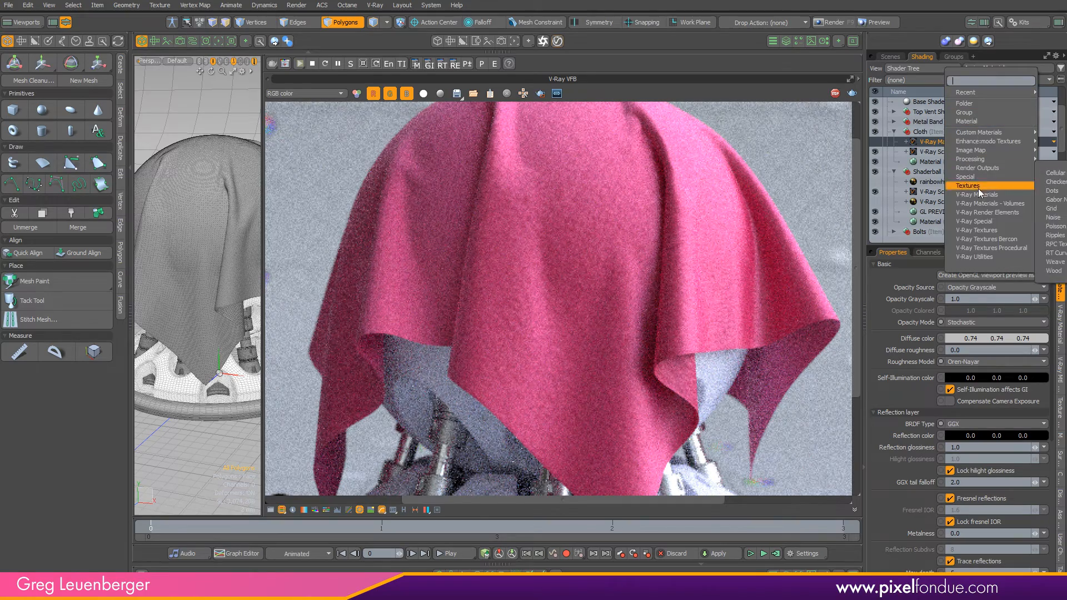
pyautogui.moveTo(978, 195)
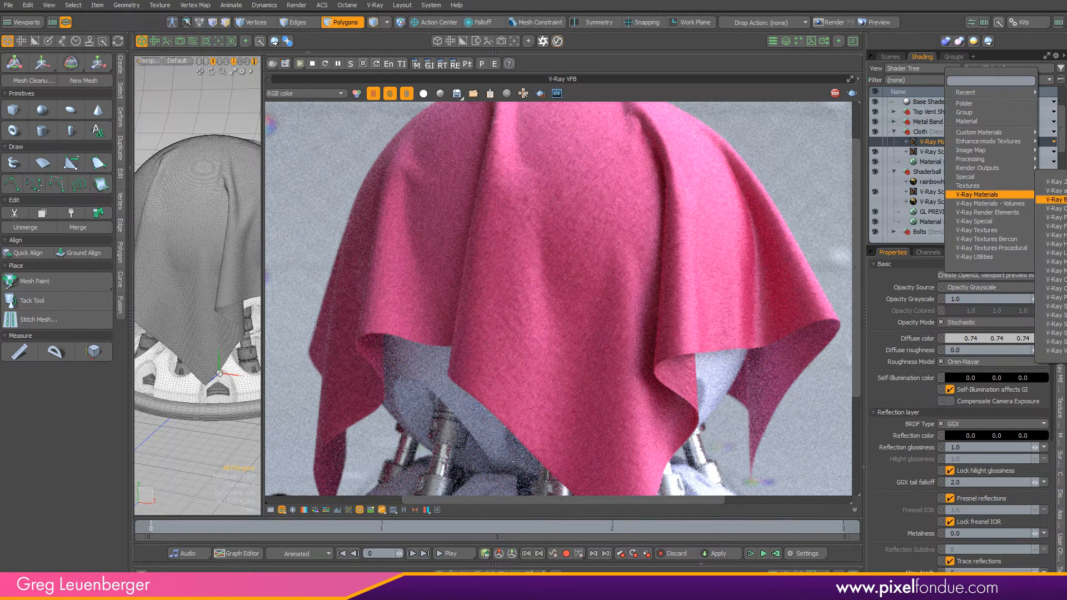
pyautogui.click(1053, 199)
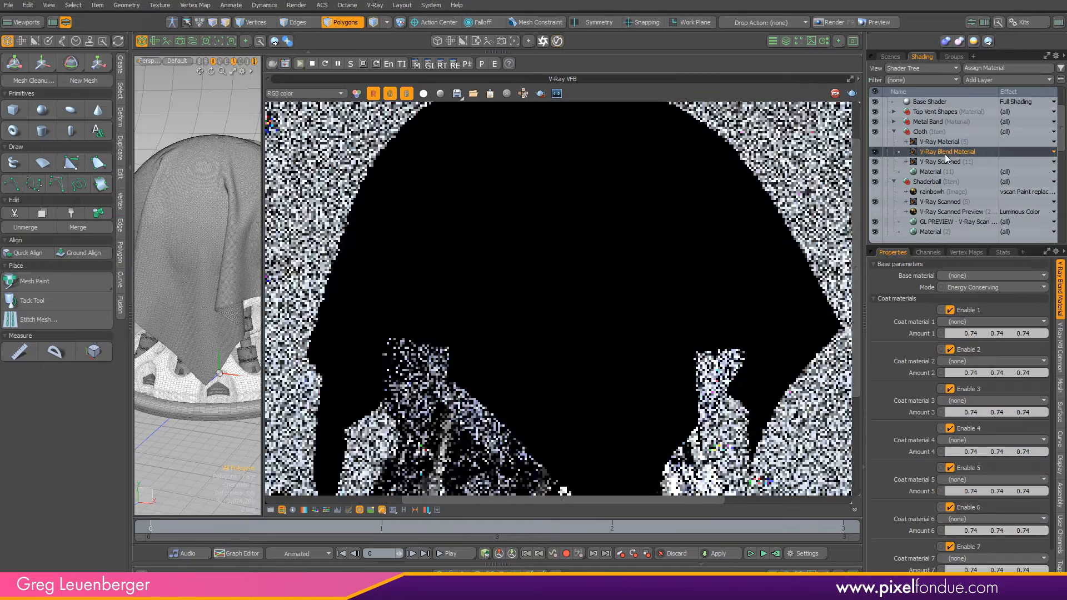
pyautogui.moveTo(945, 154); pyautogui.dragTo(946, 137)
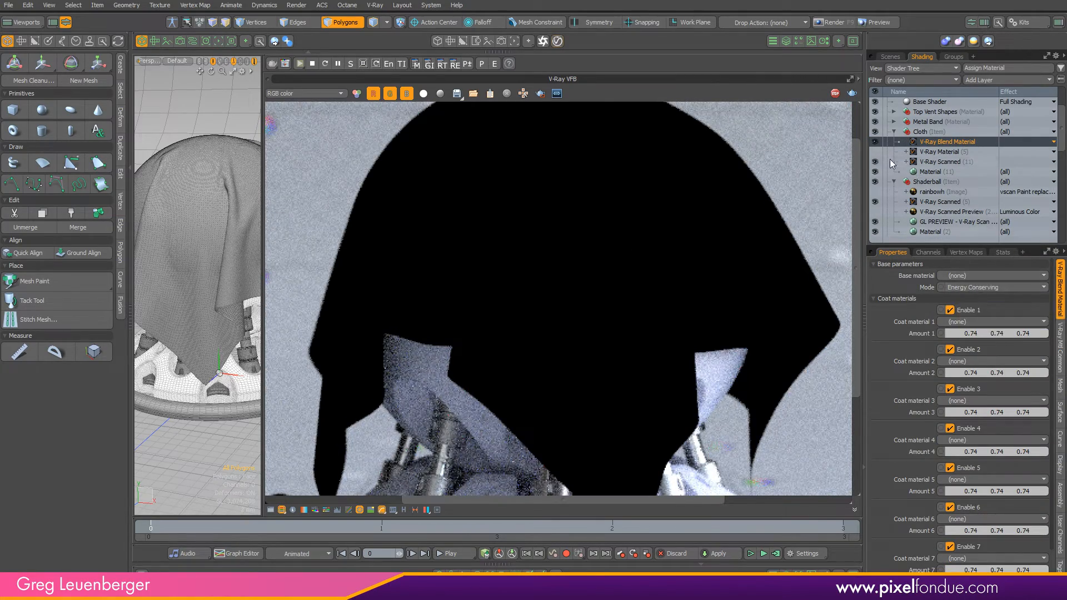
pyautogui.click(875, 151)
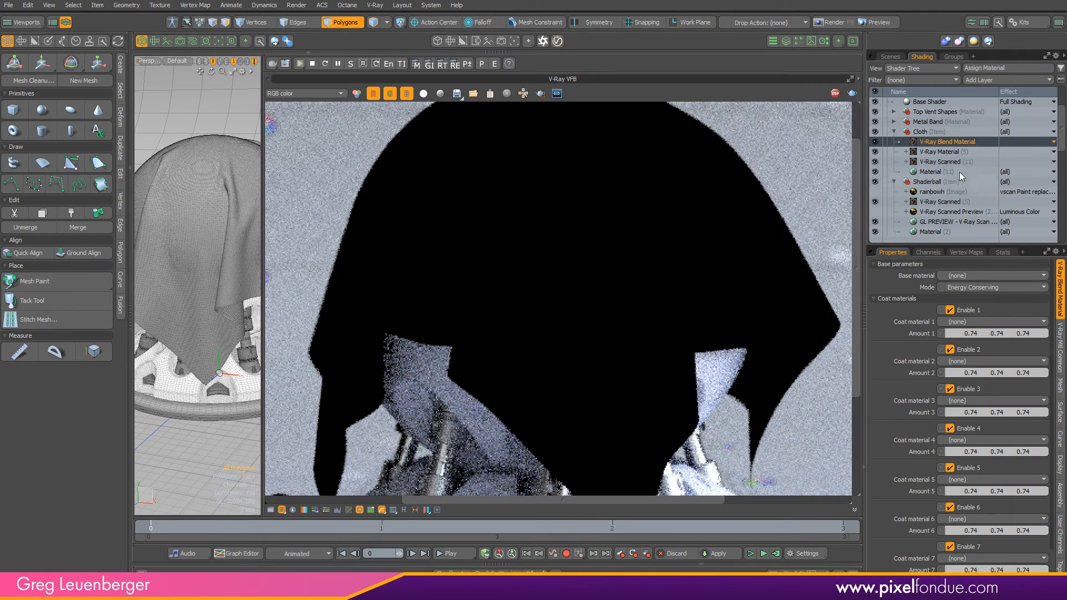
# Set the base material of the Cloth's V-Ray Blend Material to V-Ray Scanned (11)
pyautogui.click(959, 276)
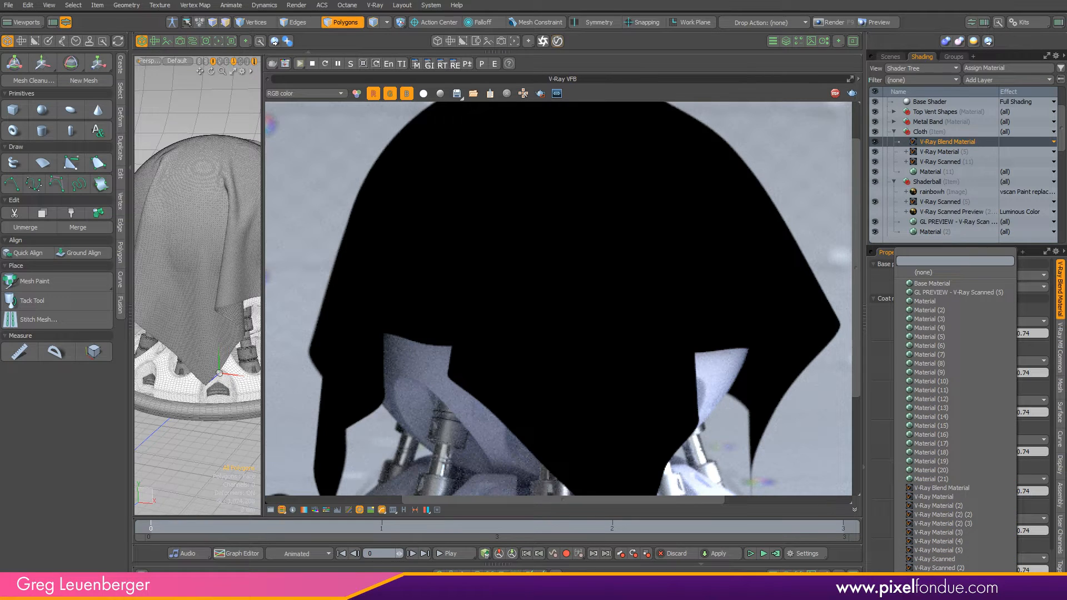
pyautogui.click(953, 586)
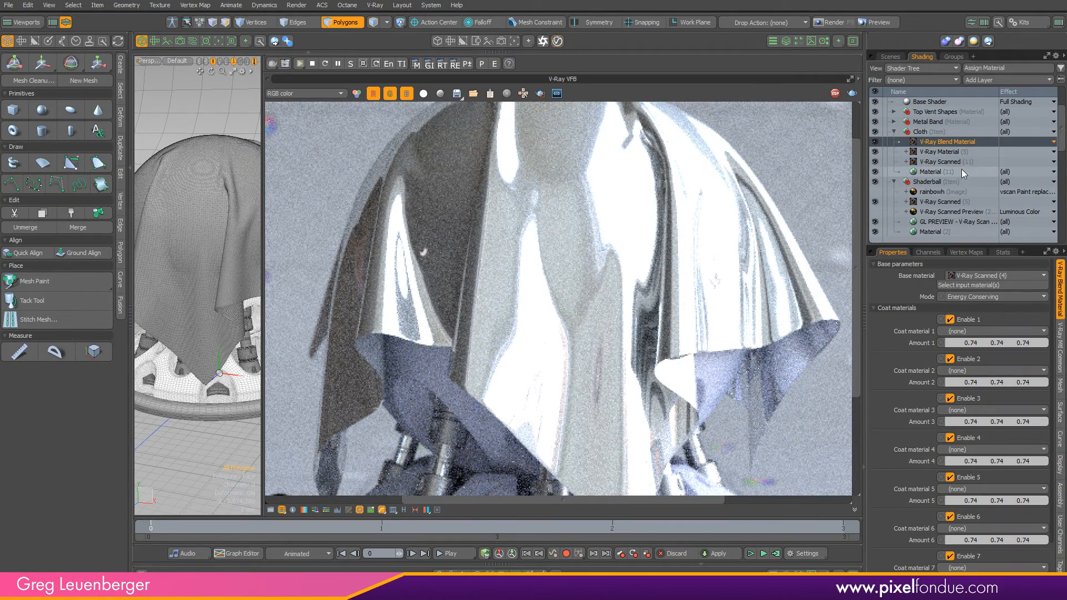
pyautogui.click(978, 276)
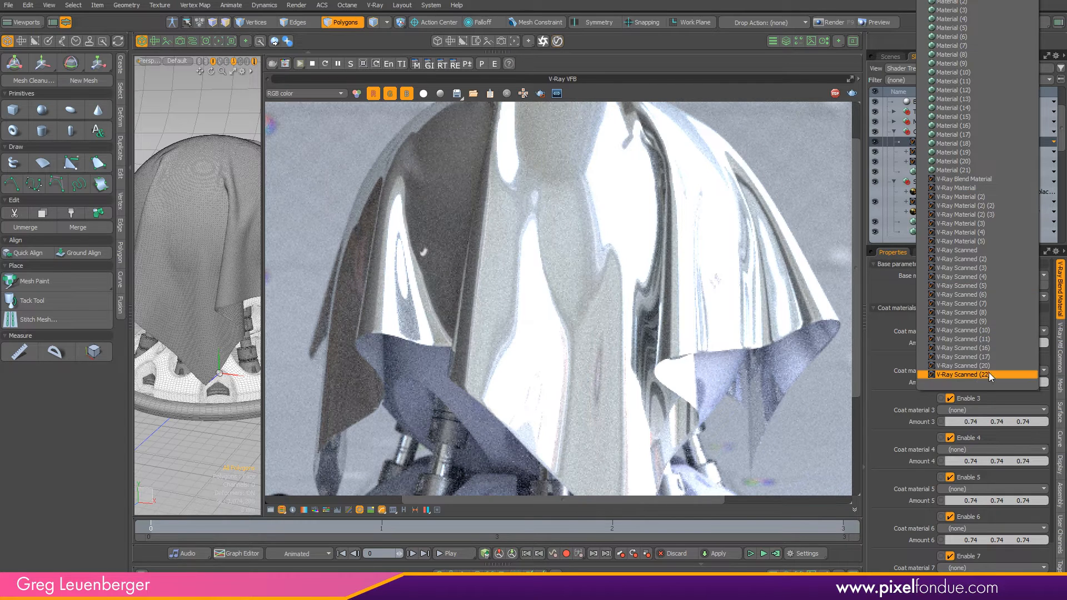
pyautogui.click(987, 337)
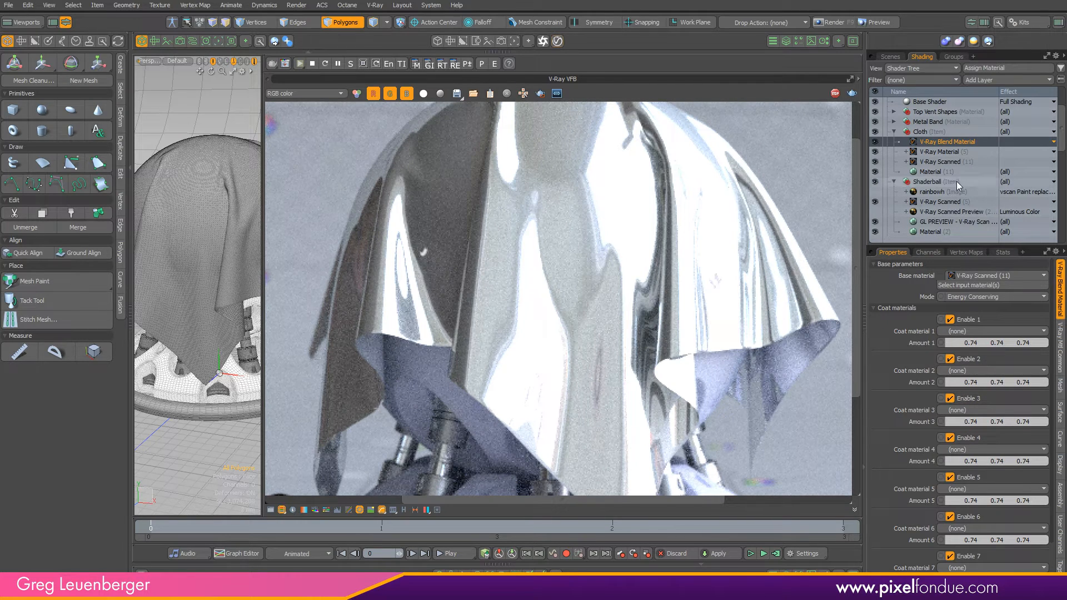
# Open the schematic and lay out the V-Ray Blend Material node with its V-Ray Scanned (11) base material node beside it
pyautogui.click(947, 162)
pyautogui.click(952, 143)
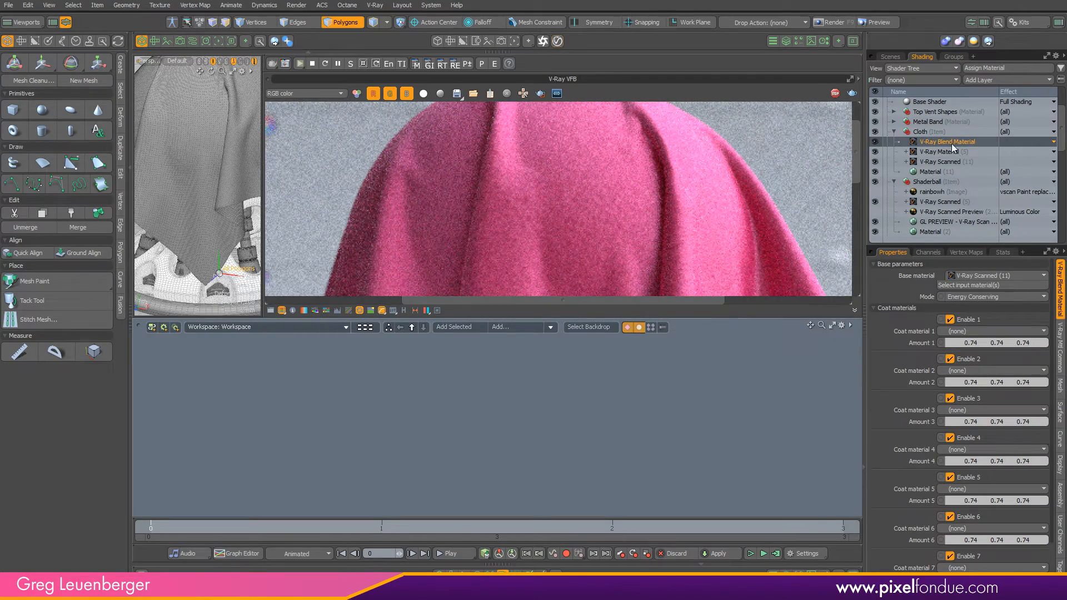
pyautogui.moveTo(951, 139); pyautogui.dragTo(633, 389)
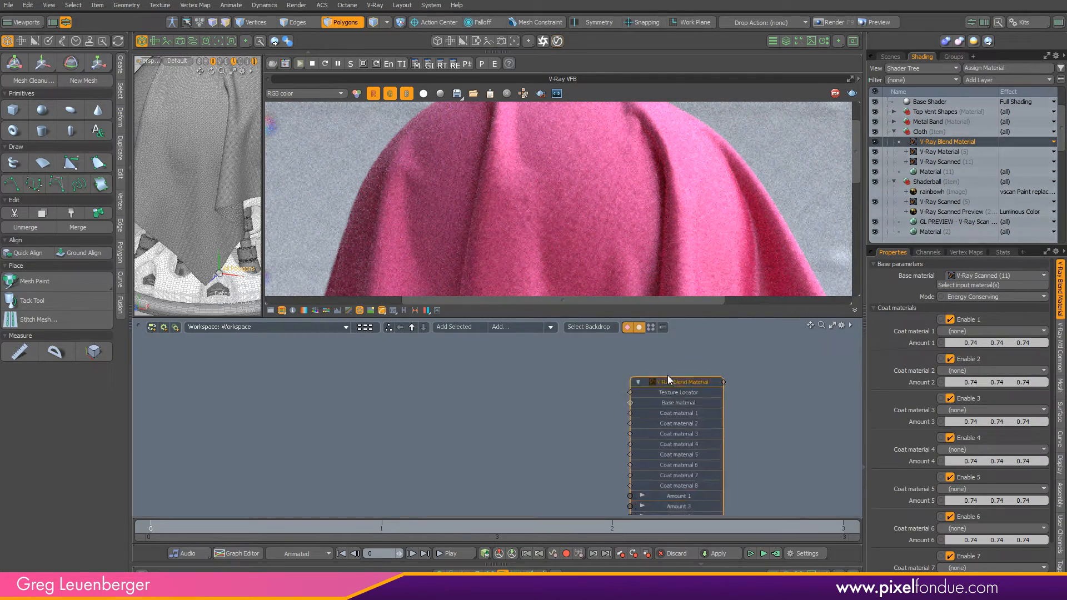
pyautogui.click(640, 383)
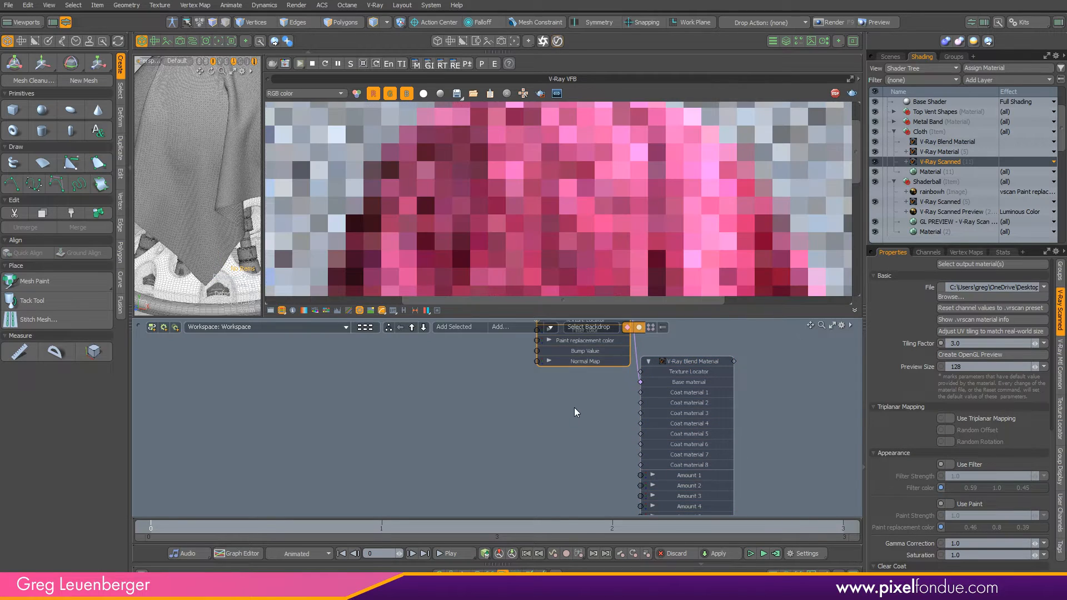
pyautogui.keyDown('alt'); pyautogui.moveTo(599, 399); pyautogui.dragTo(593, 442); pyautogui.keyUp('alt')
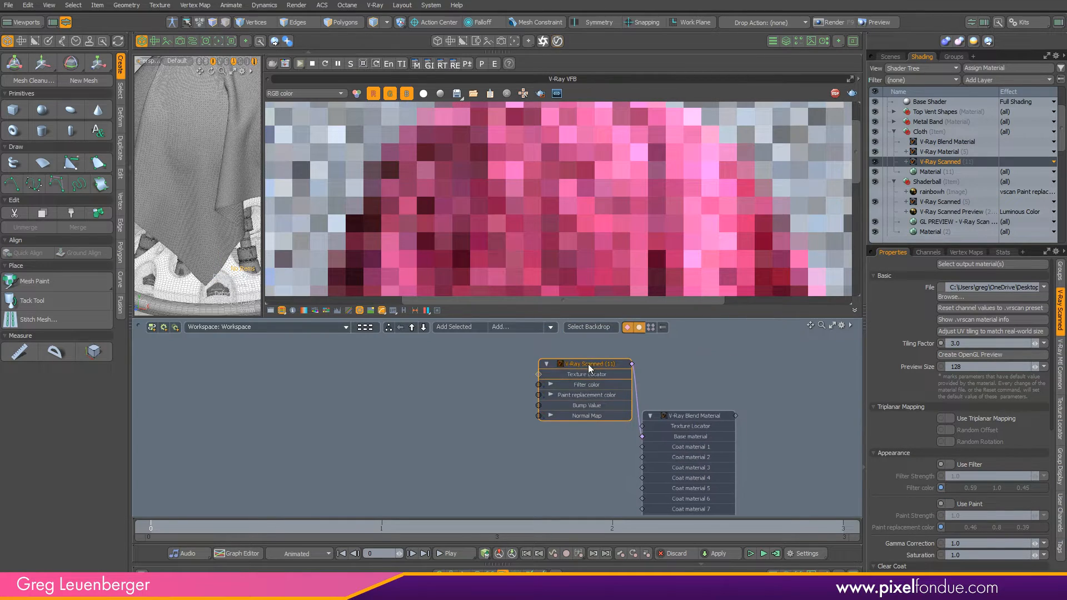
pyautogui.moveTo(591, 367); pyautogui.dragTo(677, 394)
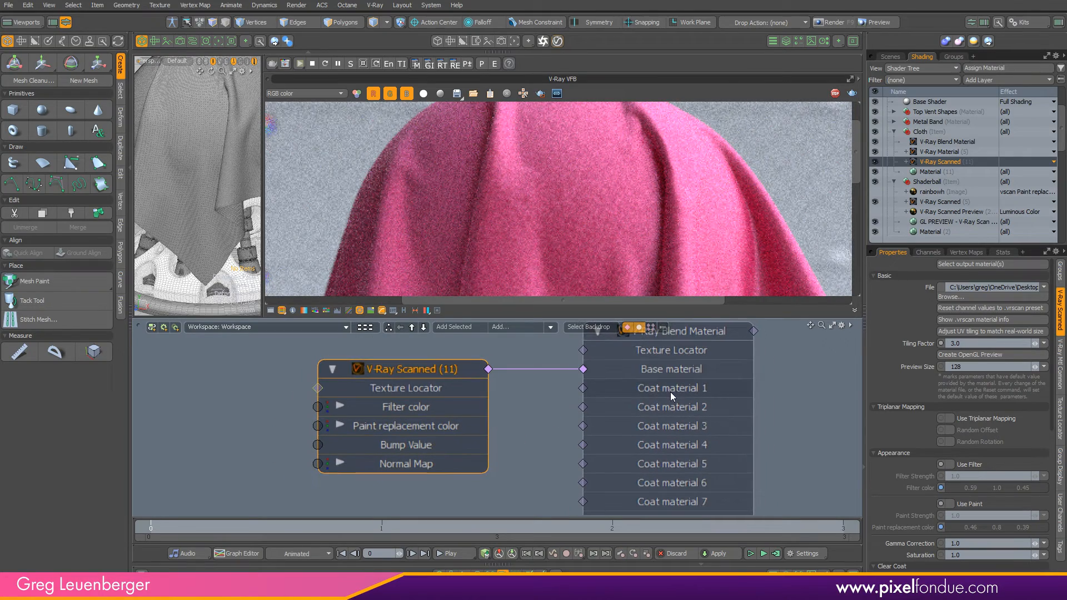
pyautogui.click(946, 152)
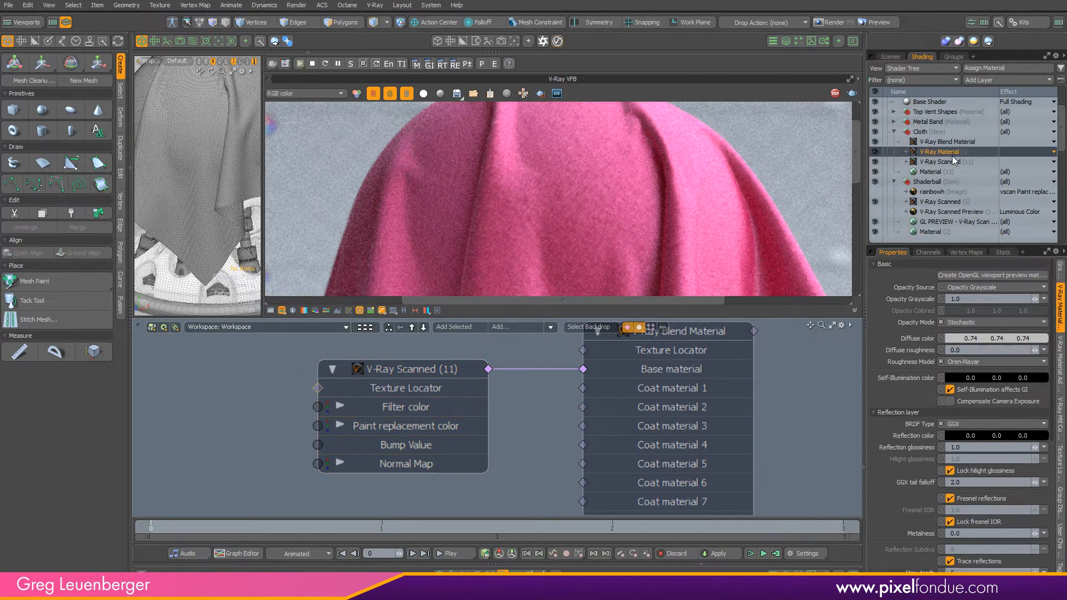
pyautogui.click(966, 142)
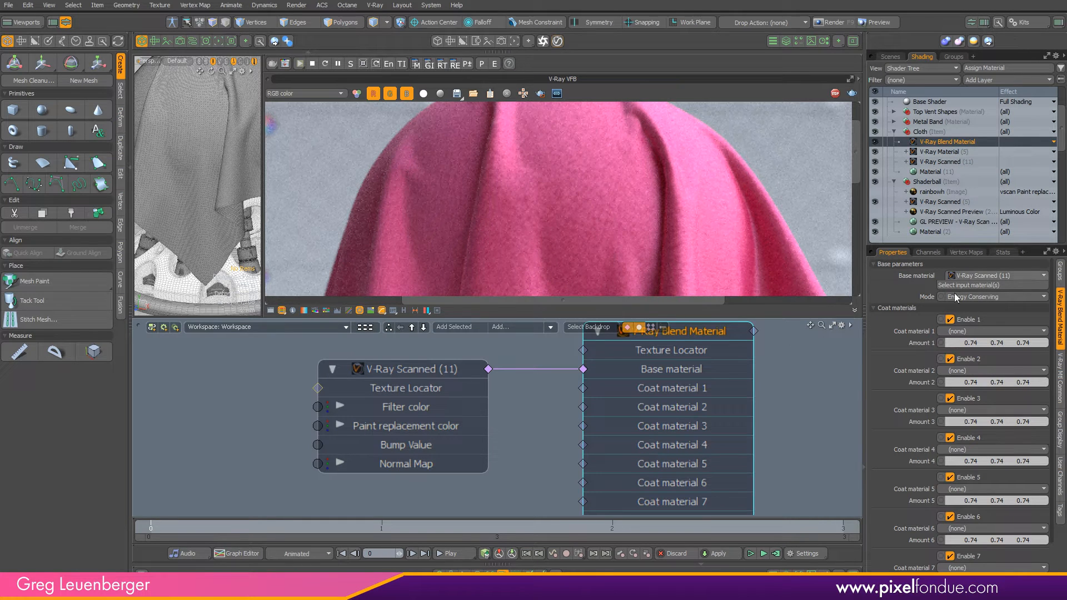
pyautogui.click(961, 331)
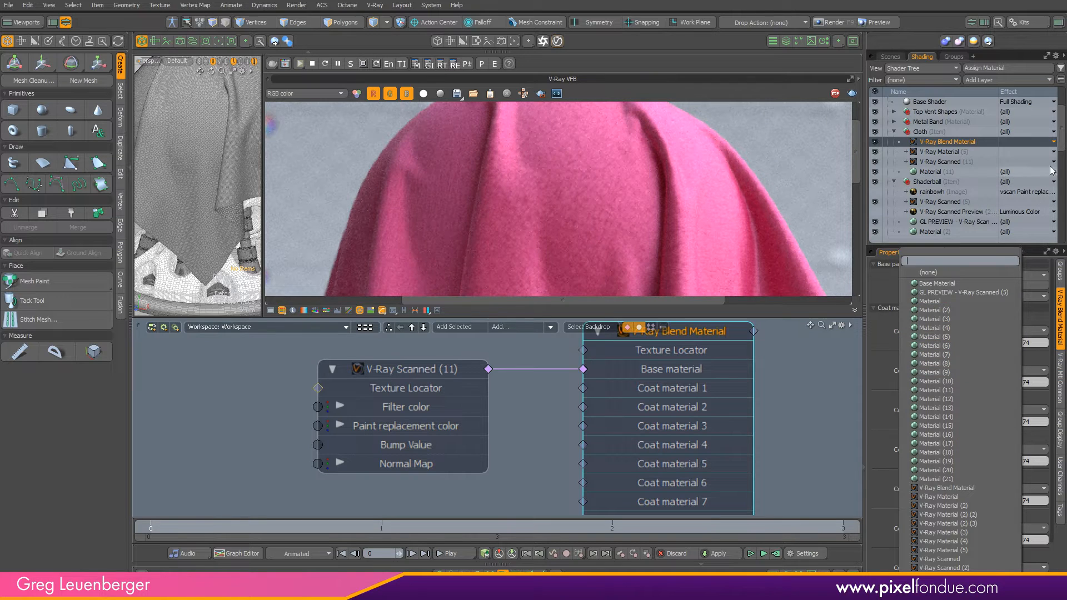
# Add V-Ray Material (5) to the schematic, link it to the blend's Coat material 1 input, and collapse the schematic
pyautogui.click(955, 153)
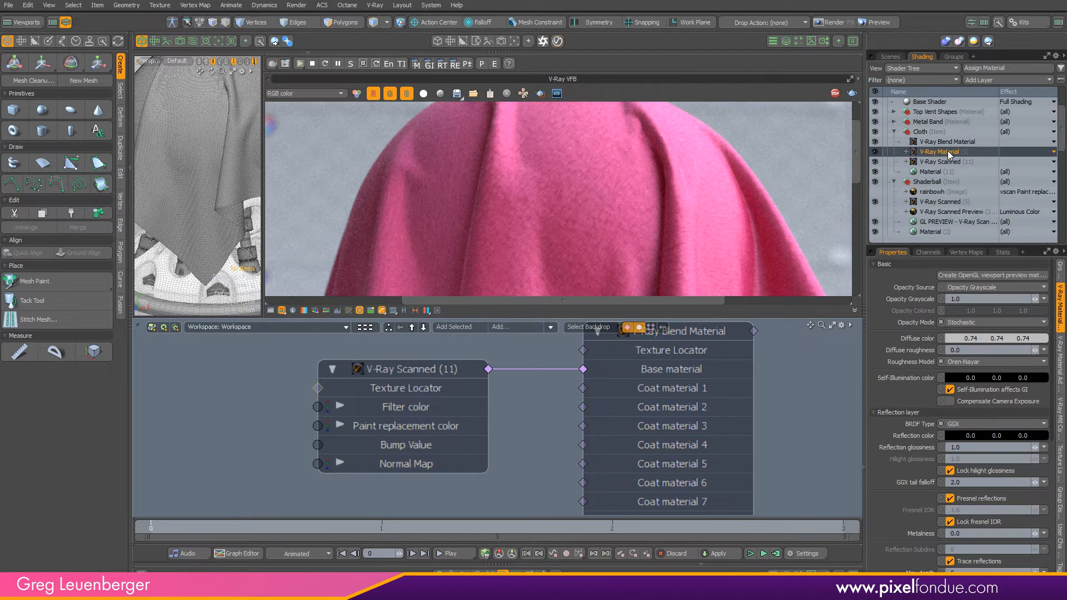
pyautogui.moveTo(951, 156); pyautogui.dragTo(420, 501)
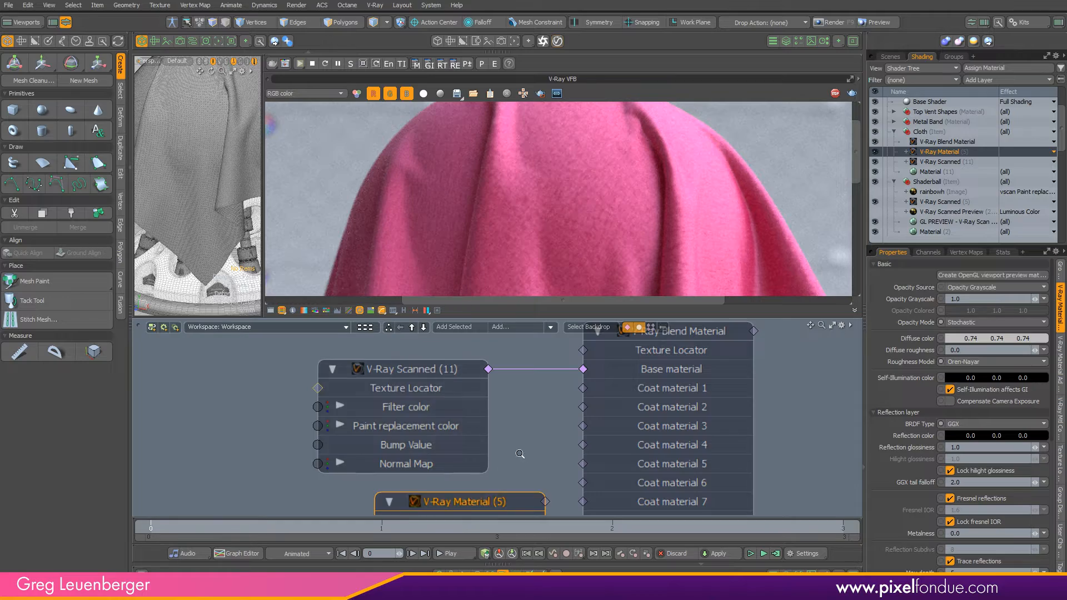
pyautogui.keyDown('ctrl'); pyautogui.keyDown('alt'); pyautogui.moveTo(520, 455); pyautogui.dragTo(503, 454); pyautogui.keyUp('alt'); pyautogui.keyUp('ctrl')
pyautogui.keyDown('alt'); pyautogui.moveTo(519, 454); pyautogui.dragTo(532, 398); pyautogui.keyUp('alt')
pyautogui.moveTo(504, 433); pyautogui.dragTo(472, 434)
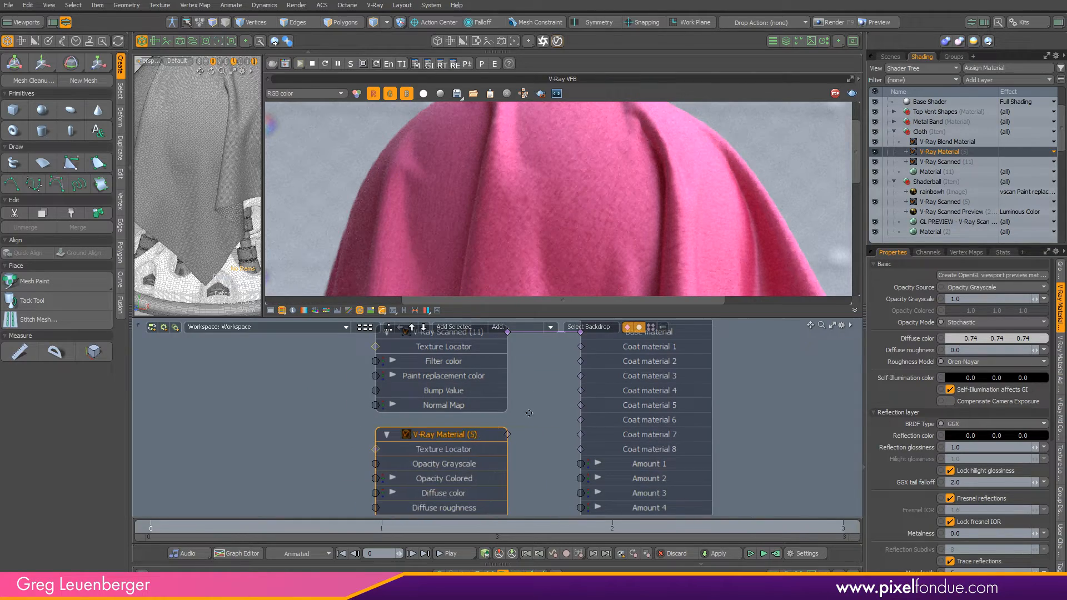
pyautogui.keyDown('alt'); pyautogui.moveTo(529, 413); pyautogui.dragTo(525, 445); pyautogui.keyUp('alt')
pyautogui.keyDown('ctrl'); pyautogui.keyDown('alt'); pyautogui.moveTo(540, 449); pyautogui.dragTo(577, 386); pyautogui.keyUp('alt'); pyautogui.keyUp('ctrl')
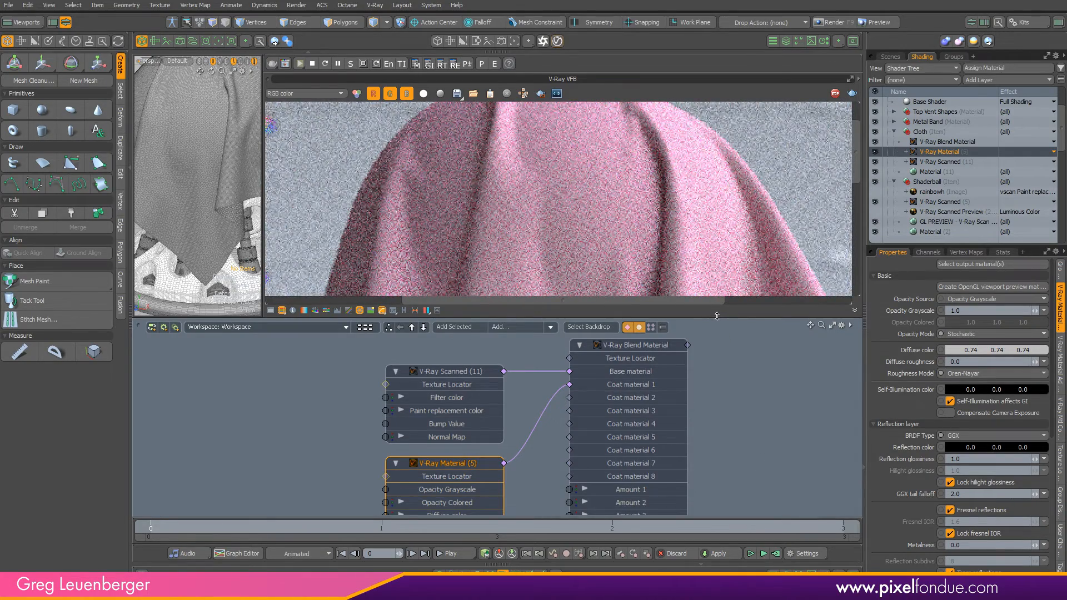
pyautogui.moveTo(718, 316); pyautogui.dragTo(722, 517)
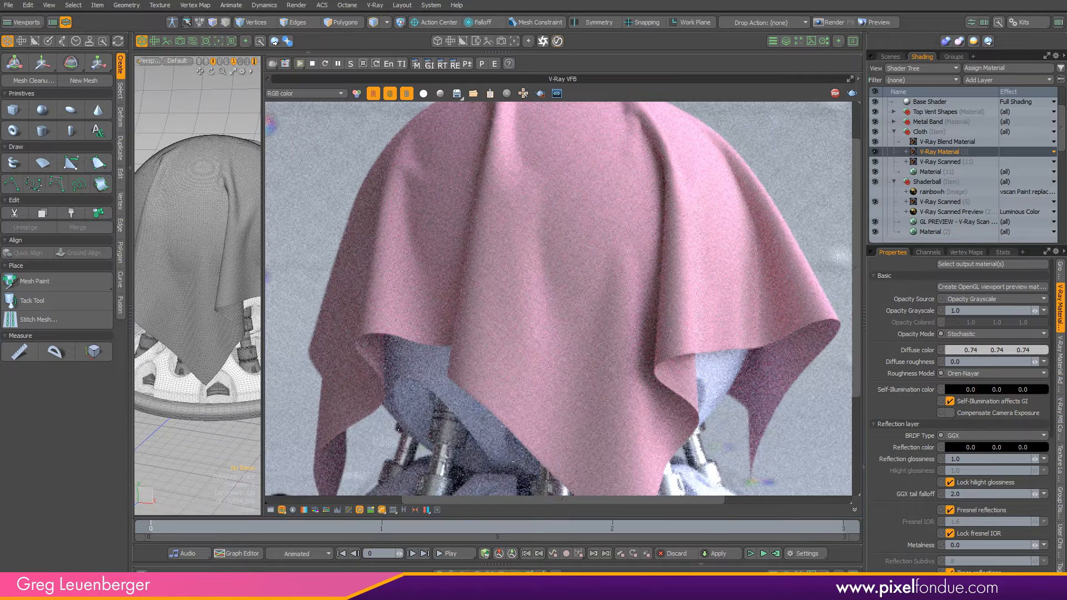
# Try the V-Ray Blend Material's Amount 1 at 0.0, and set it to 1.0
pyautogui.click(947, 143)
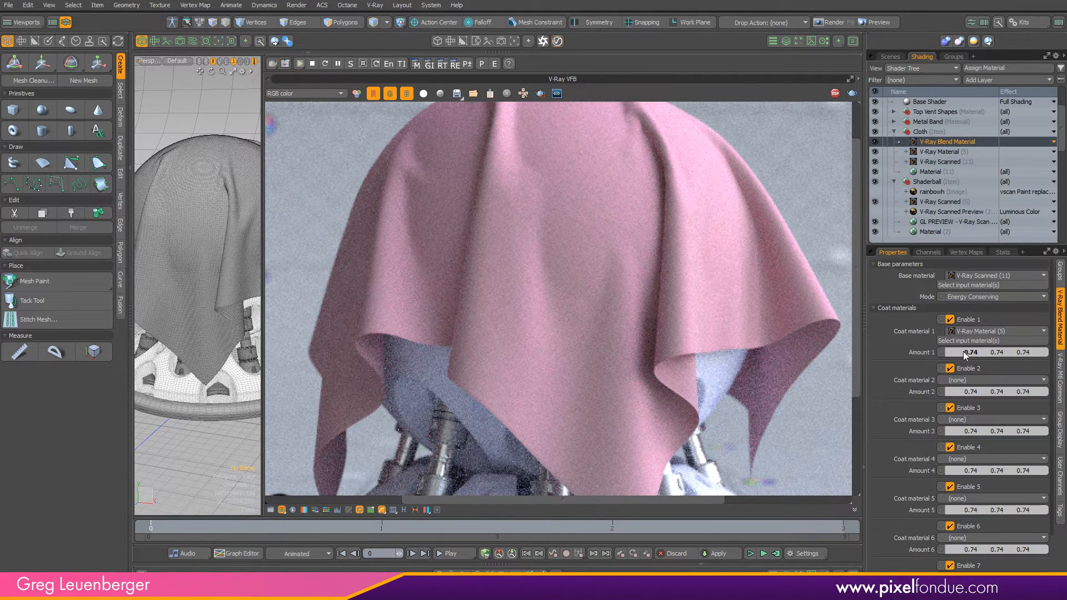
pyautogui.keyDown('ctrl'); pyautogui.moveTo(992, 354); pyautogui.dragTo(892, 383); pyautogui.keyUp('ctrl')
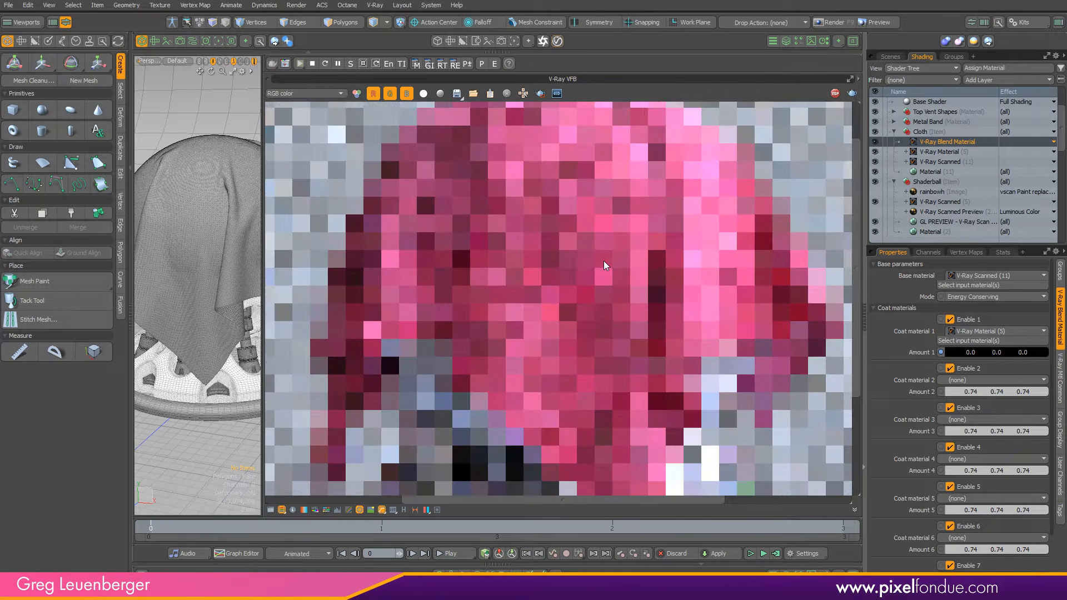
pyautogui.keyDown('ctrl'); pyautogui.moveTo(958, 353); pyautogui.dragTo(1034, 353); pyautogui.keyUp('ctrl')
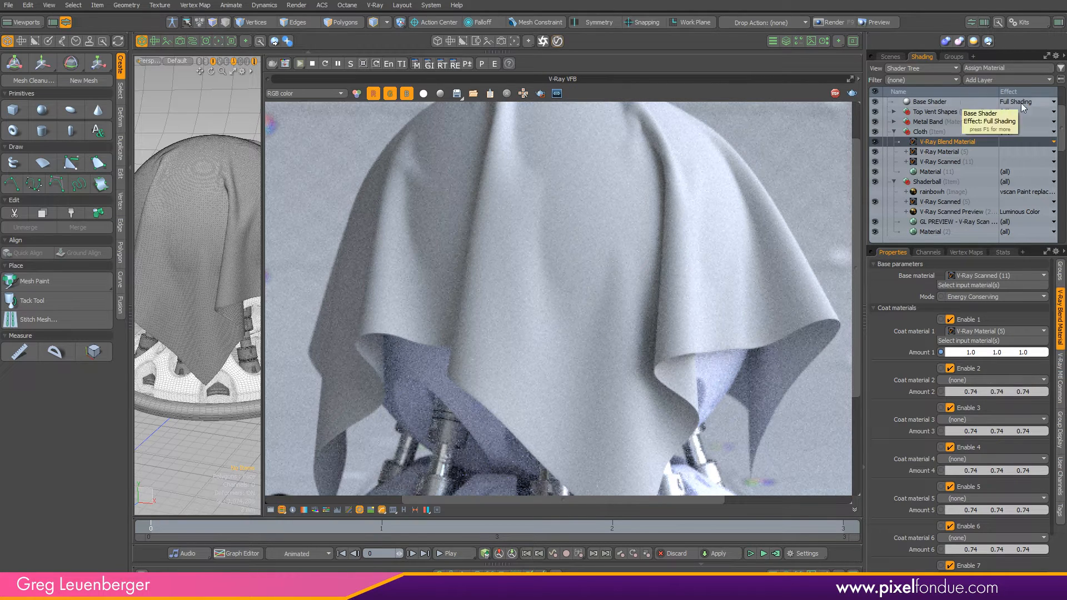
# Add the Black and White Logo clip as an image layer above the V-Ray Blend Material and widen the 3D viewport
pyautogui.click(977, 80)
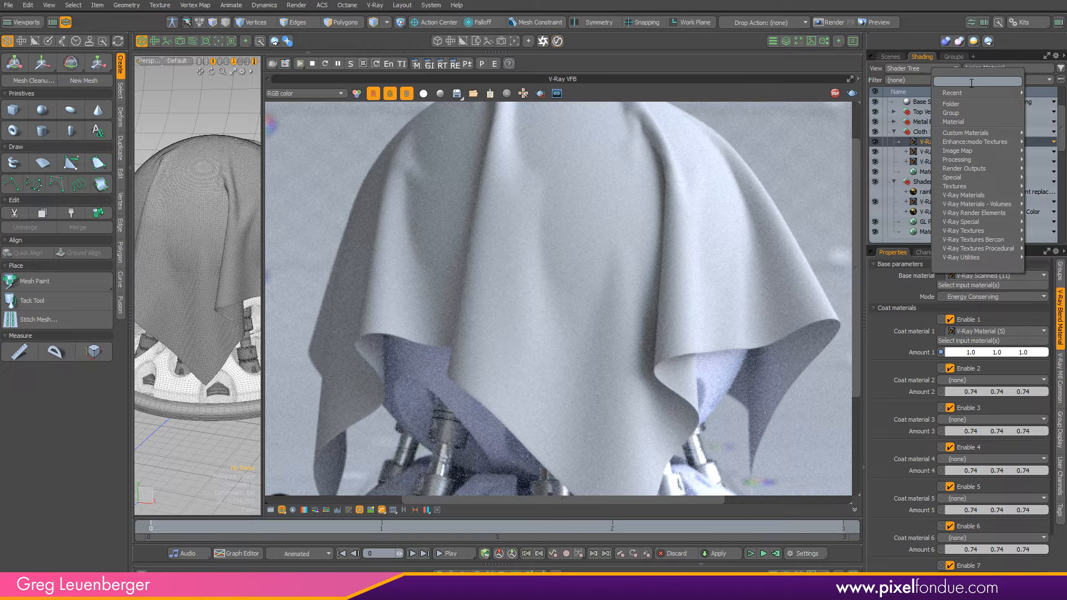
pyautogui.moveTo(958, 152)
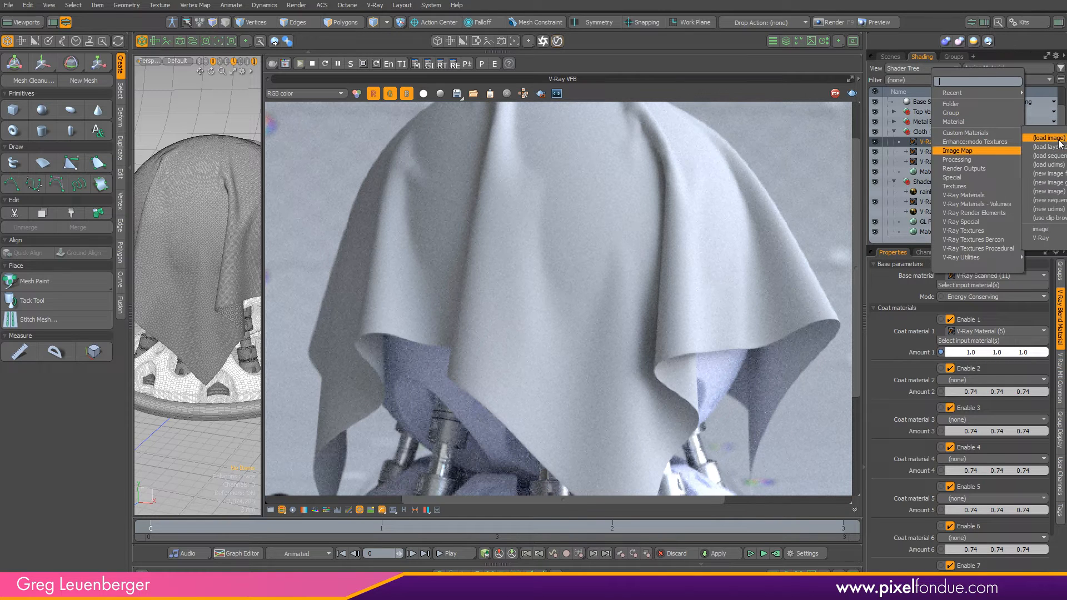
pyautogui.click(1049, 218)
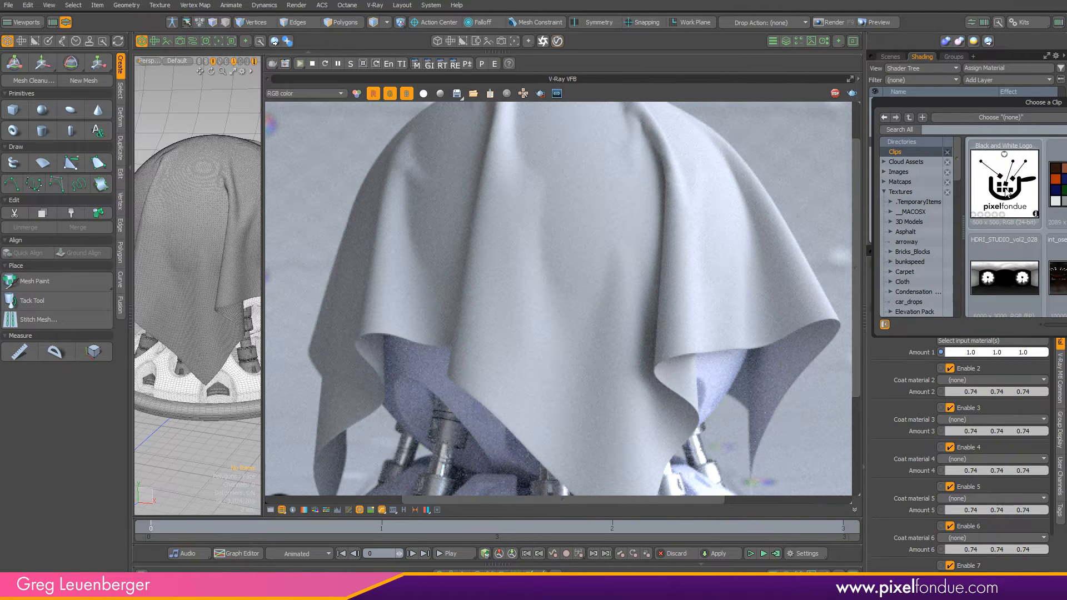
pyautogui.click(1019, 220)
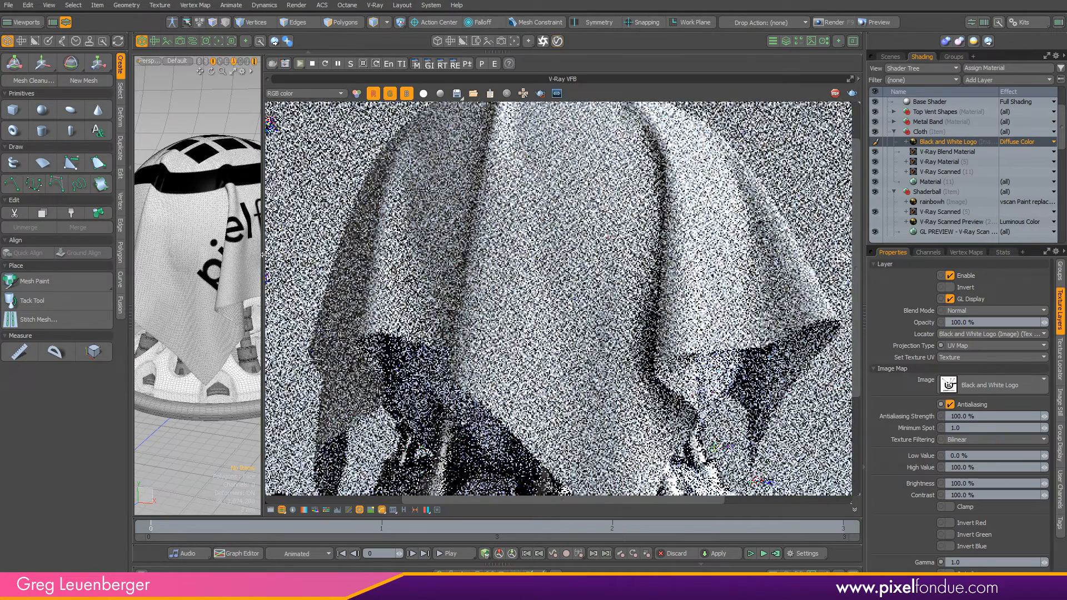
pyautogui.moveTo(263, 282); pyautogui.dragTo(454, 280)
pyautogui.scroll(-2, 361, 279)
pyautogui.moveTo(361, 280)
pyautogui.keyDown('alt'); pyautogui.mouseDown()
pyautogui.moveTo(346, 289)
pyautogui.moveTo(356, 278)
pyautogui.mouseUp(); pyautogui.keyUp('alt')
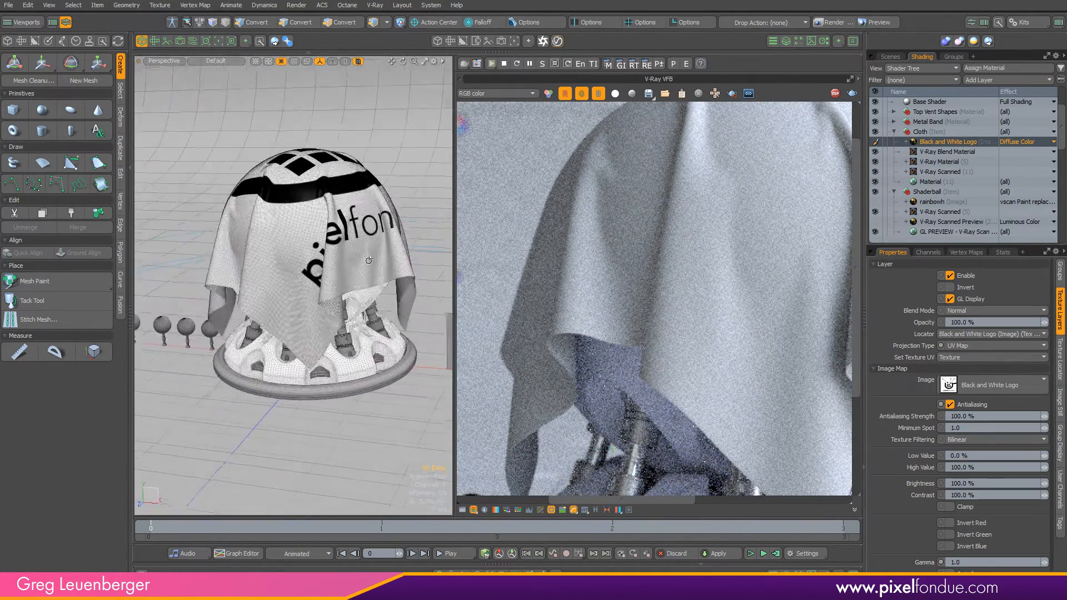
# Turn off Use Clip UDIM for the logo texture and reposition it on the cloth with tile offsets of U -0.379 and V 0.448
pyautogui.click(1060, 359)
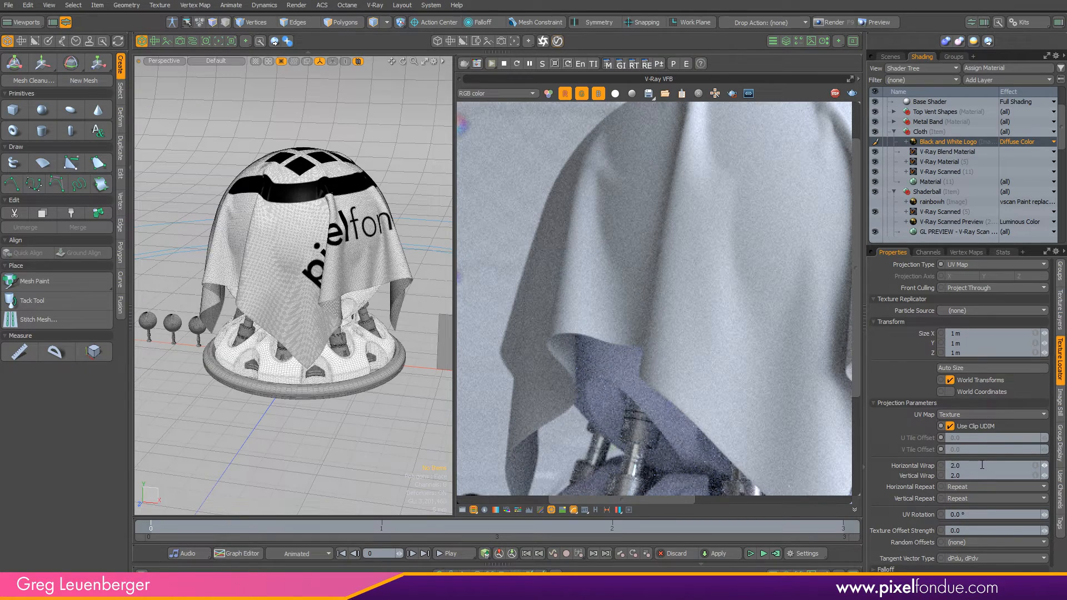
pyautogui.keyDown('alt'); pyautogui.moveTo(328, 267); pyautogui.dragTo(356, 268); pyautogui.keyUp('alt')
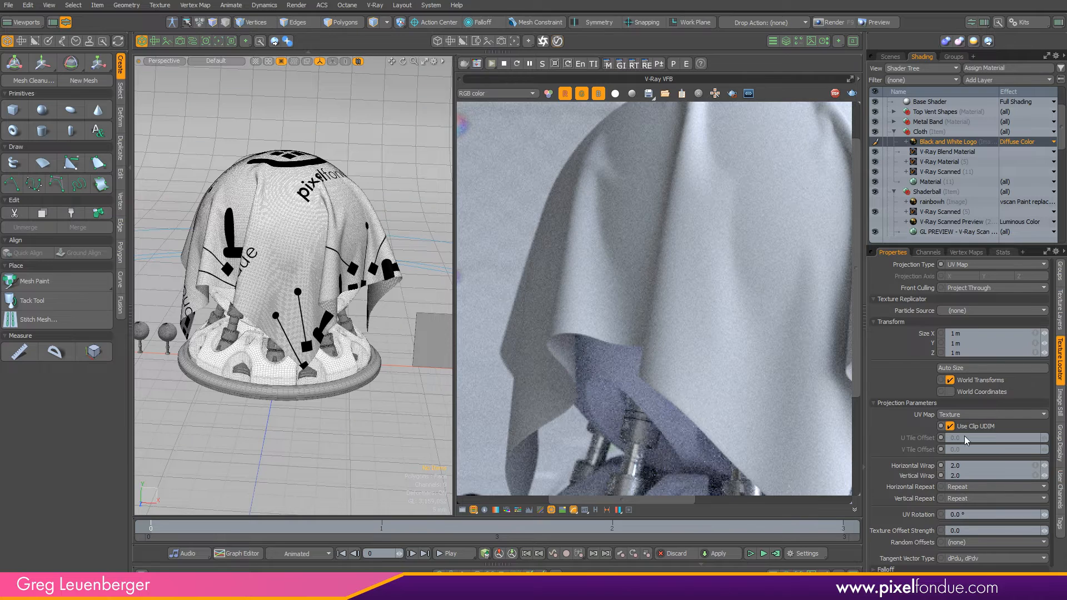
pyautogui.click(950, 426)
pyautogui.moveTo(1046, 441); pyautogui.dragTo(1039, 461)
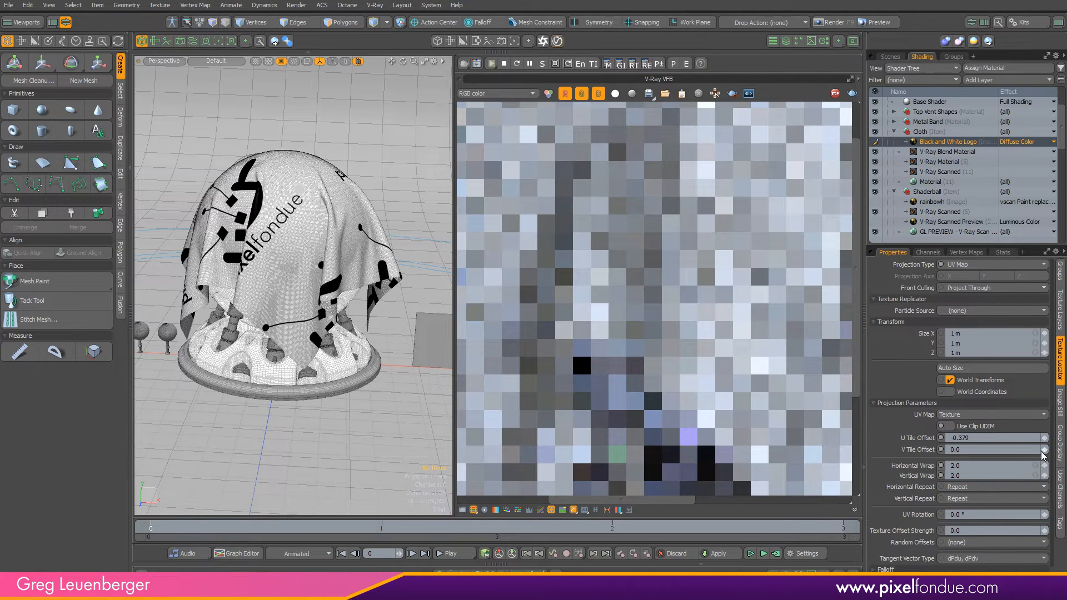
pyautogui.press('KP_Divide')
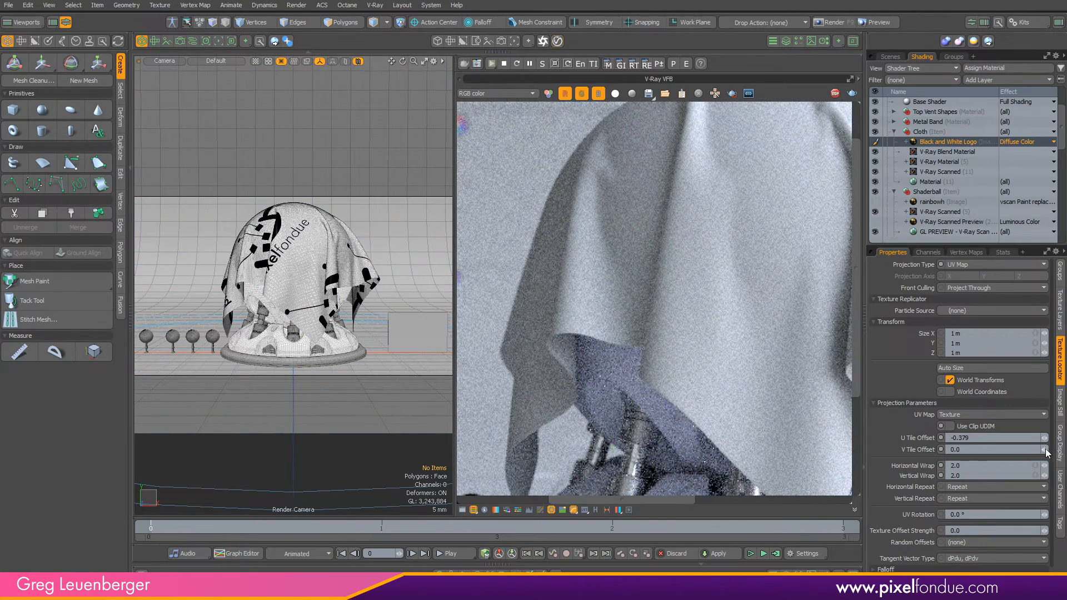
pyautogui.moveTo(1047, 452); pyautogui.dragTo(1047, 433)
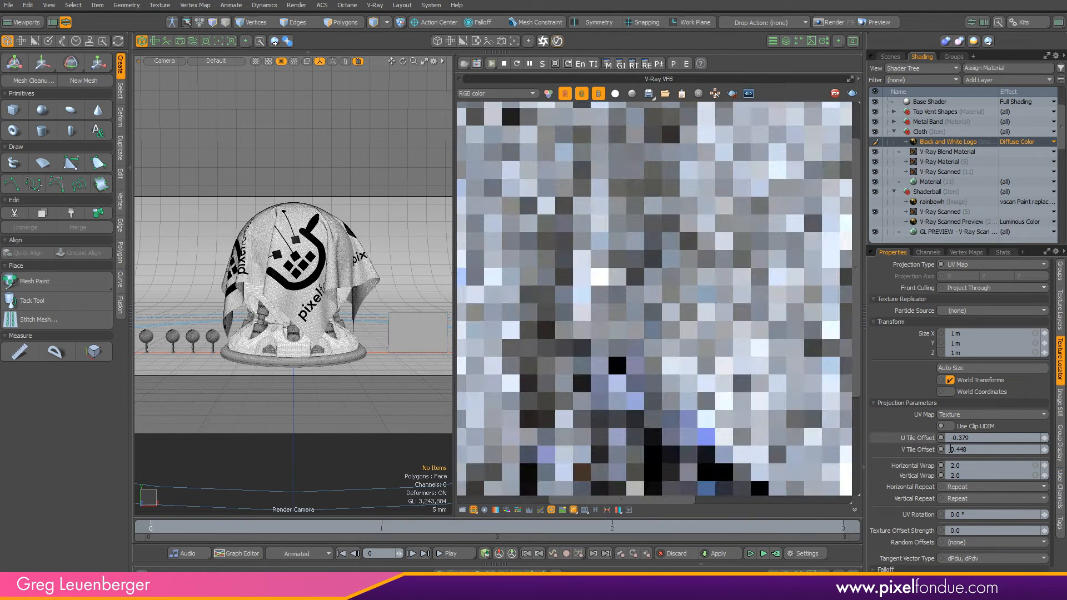
# Set the logo texture's horizontal and vertical wrap to 3.0, UV rotation to 49°, and tile offsets to U 0.056 and V 1.1
pyautogui.hotkey('ctrl', 'Return')
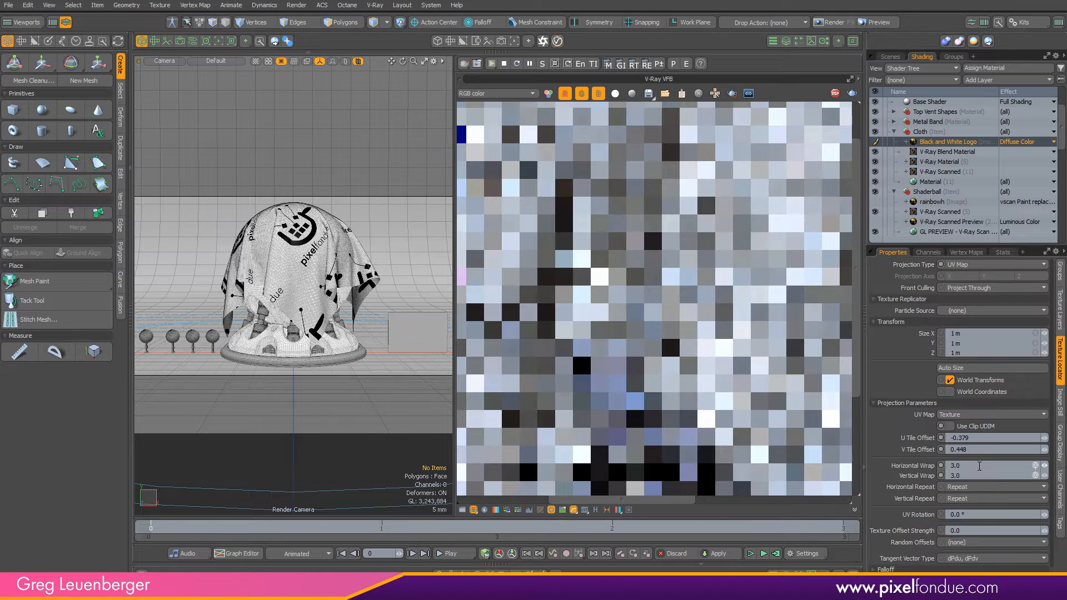
pyautogui.moveTo(1042, 441)
pyautogui.mouseDown()
pyautogui.moveTo(1058, 461)
pyautogui.moveTo(1044, 450)
pyautogui.mouseUp()
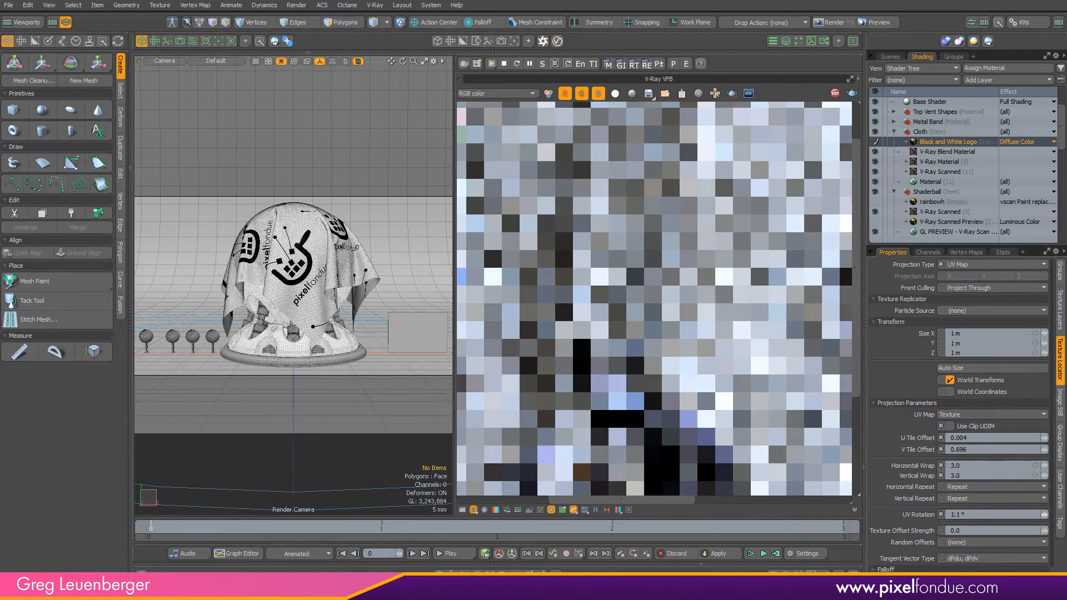
pyautogui.moveTo(1045, 515); pyautogui.dragTo(1053, 515)
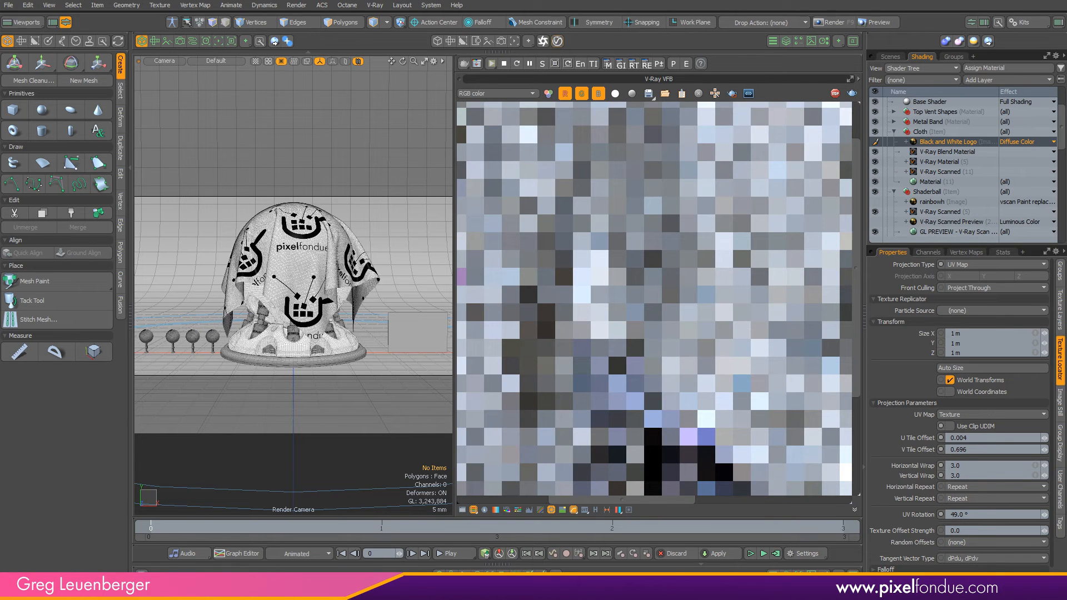
pyautogui.moveTo(1048, 439); pyautogui.dragTo(1040, 450)
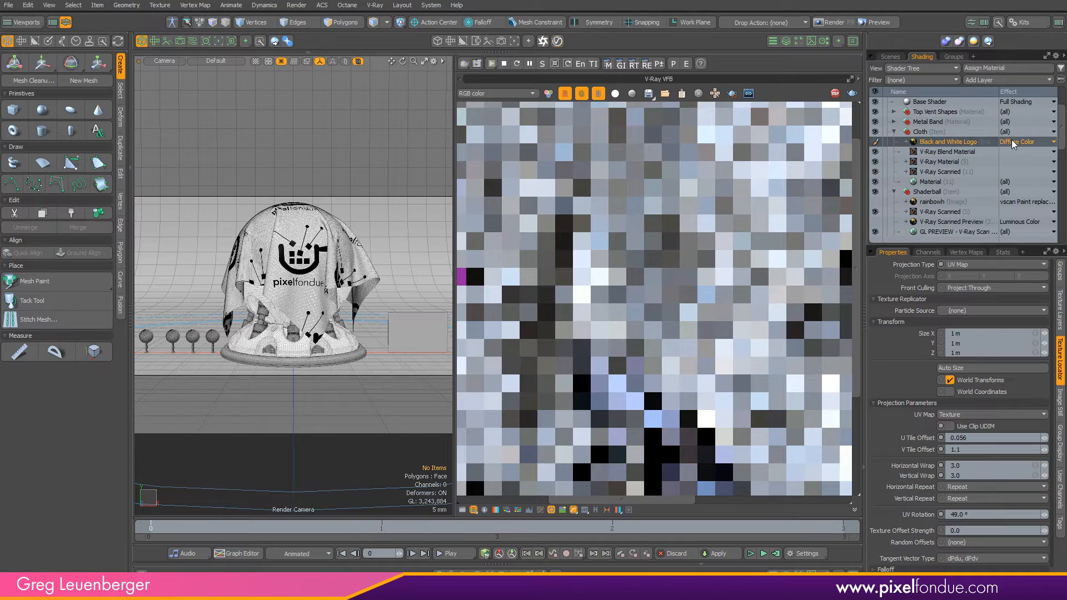
# Change the Black and White Logo layer's effect to the V-Ray Blend Material's vblend Amount 1 and invert the image
pyautogui.click(950, 151)
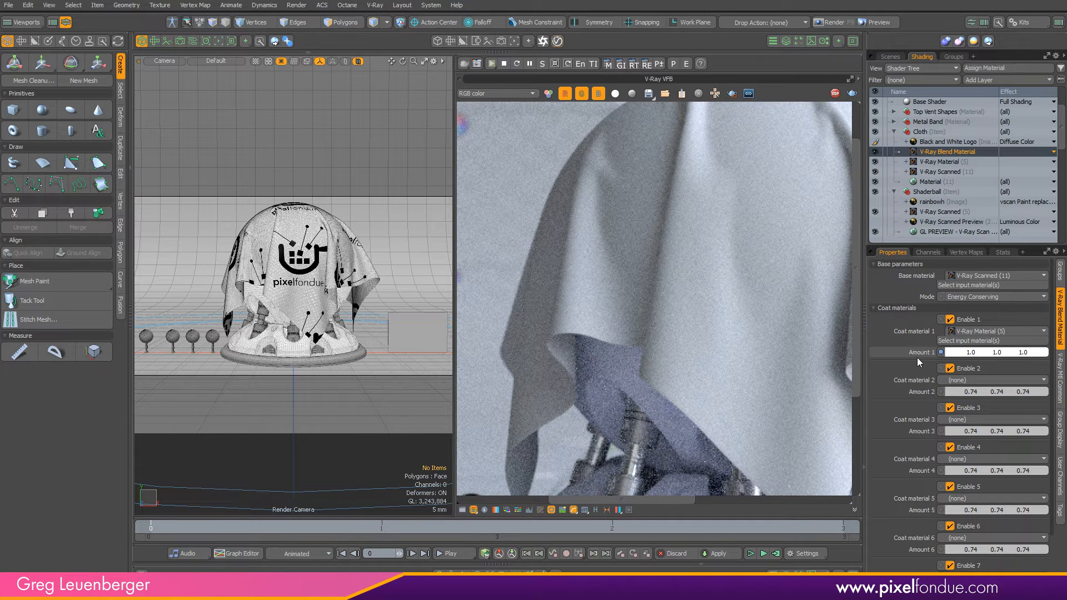
pyautogui.click(968, 142)
pyautogui.click(1010, 142)
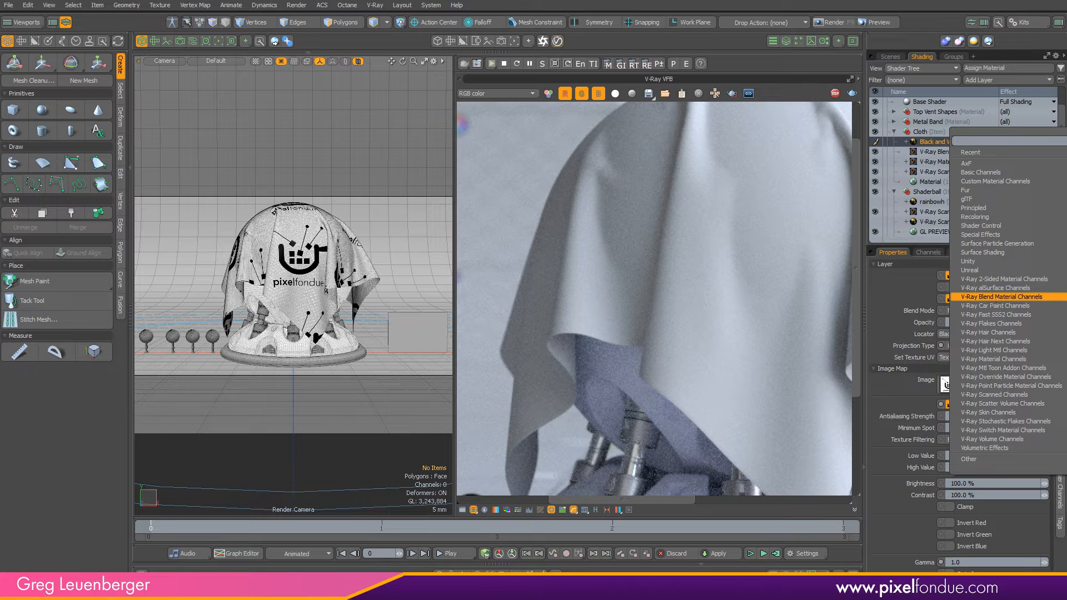
pyautogui.click(1065, 297)
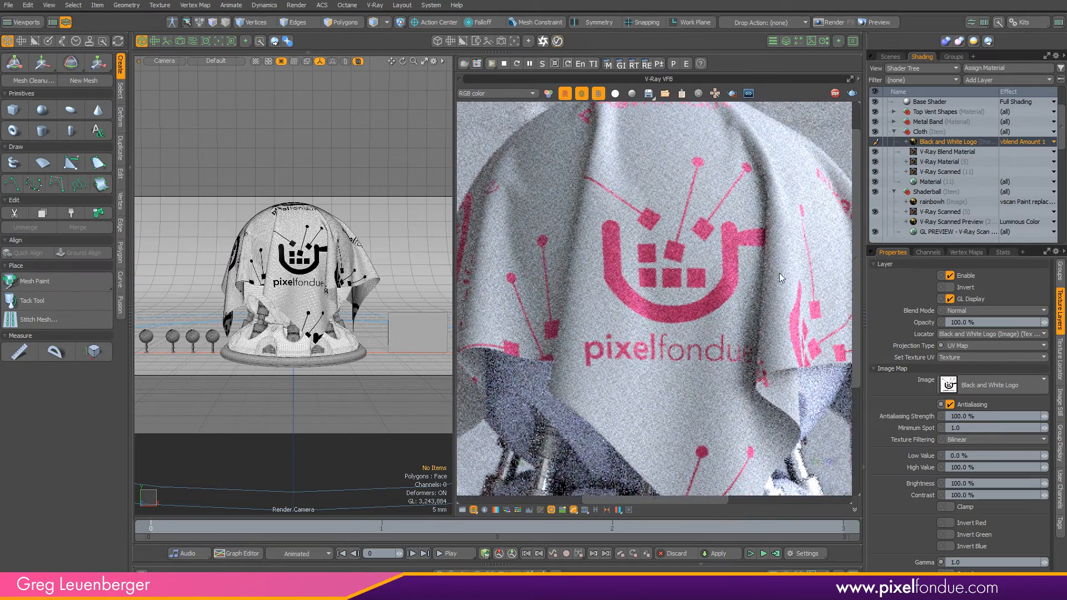
pyautogui.click(951, 288)
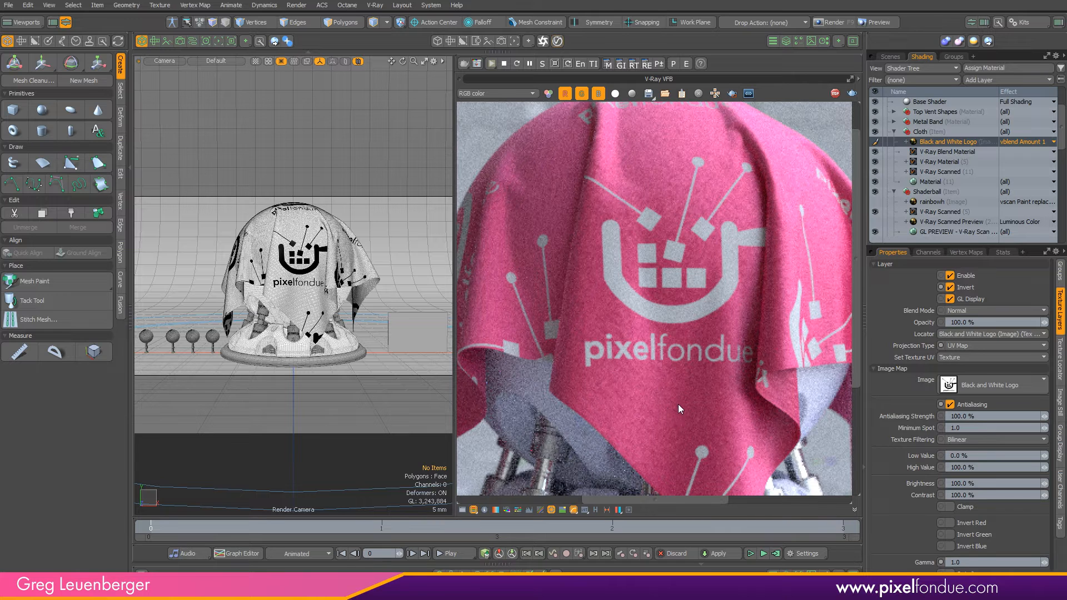
# Set V-Ray Material (5)'s diffuse color to a near-black of 0.12, 0.11, 0.12
pyautogui.click(953, 163)
pyautogui.click(953, 349)
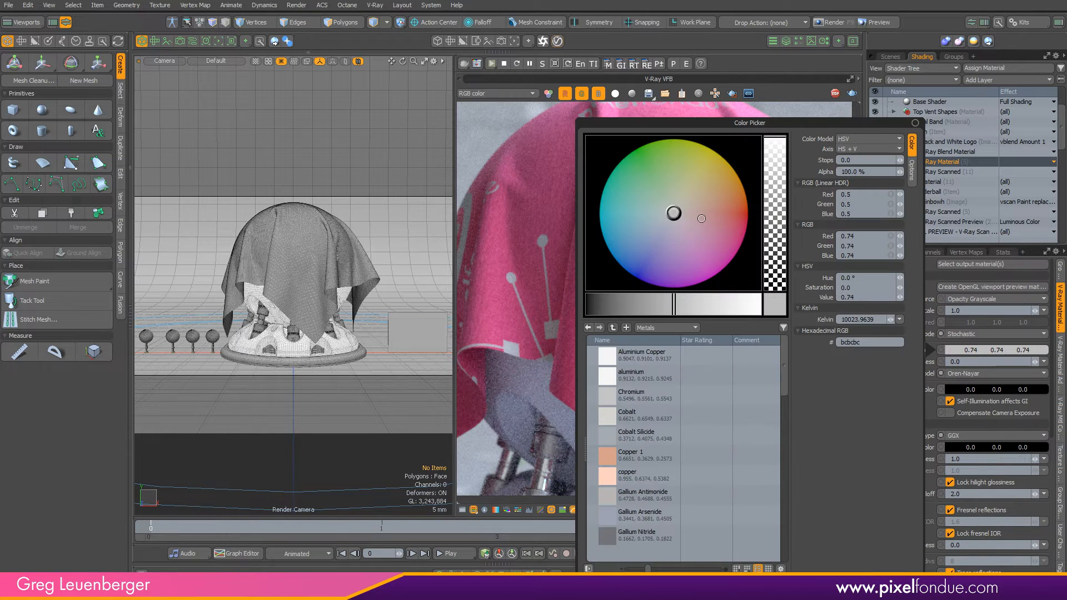
pyautogui.moveTo(701, 219); pyautogui.dragTo(678, 221)
pyautogui.moveTo(625, 305); pyautogui.dragTo(589, 306)
pyautogui.click(94, 512)
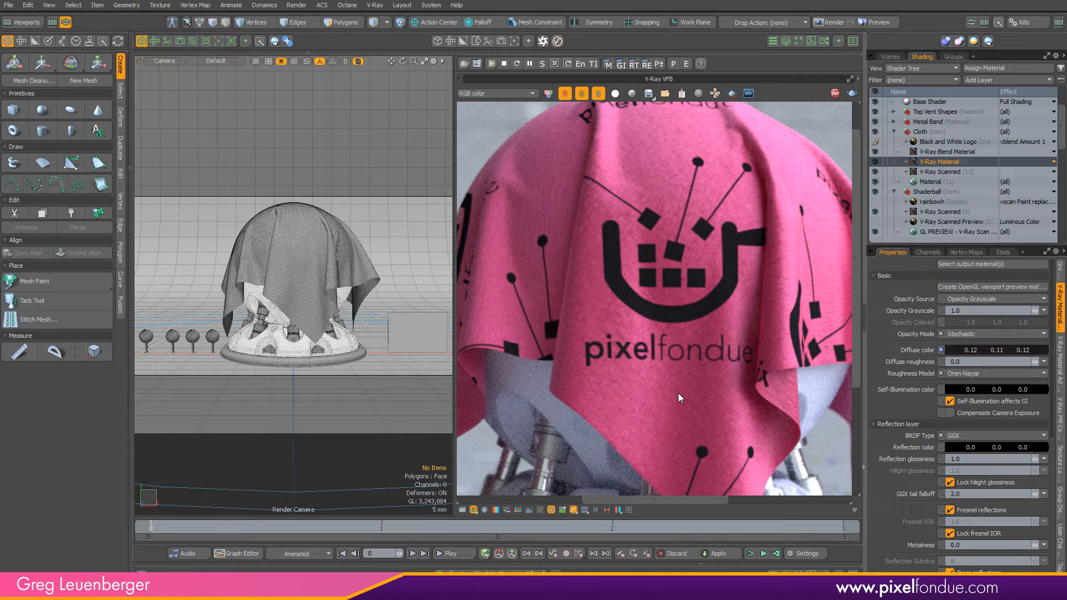
# Duplicate V-Ray Scanned (11), enable Use Paint on the copy, and set its paint replacement color to near-white 0.99, 1.0, 0.96
pyautogui.click(945, 171)
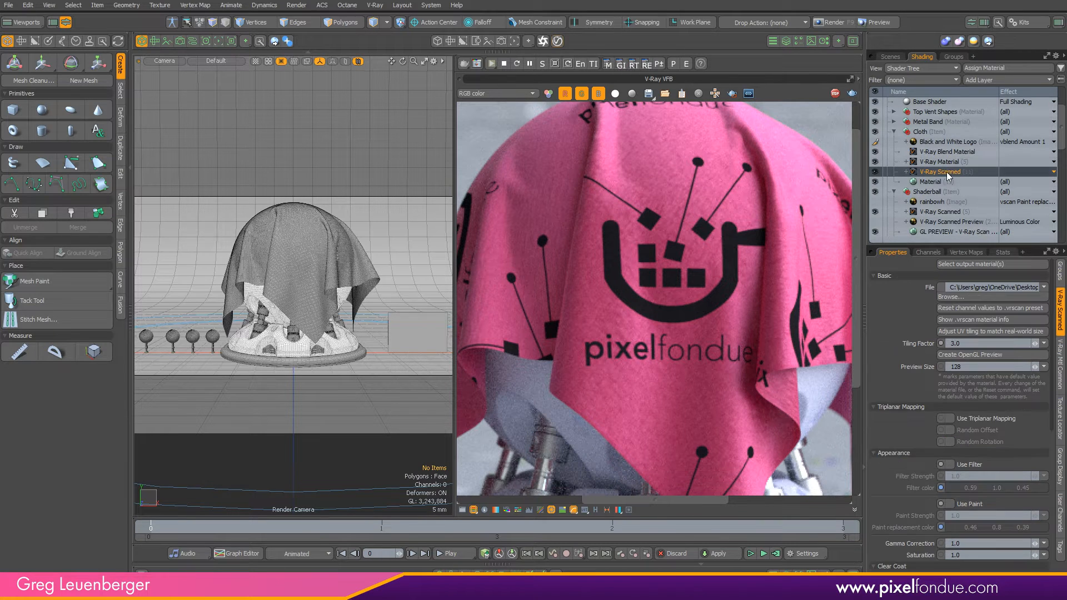
pyautogui.hotkey('ctrl', 'd')
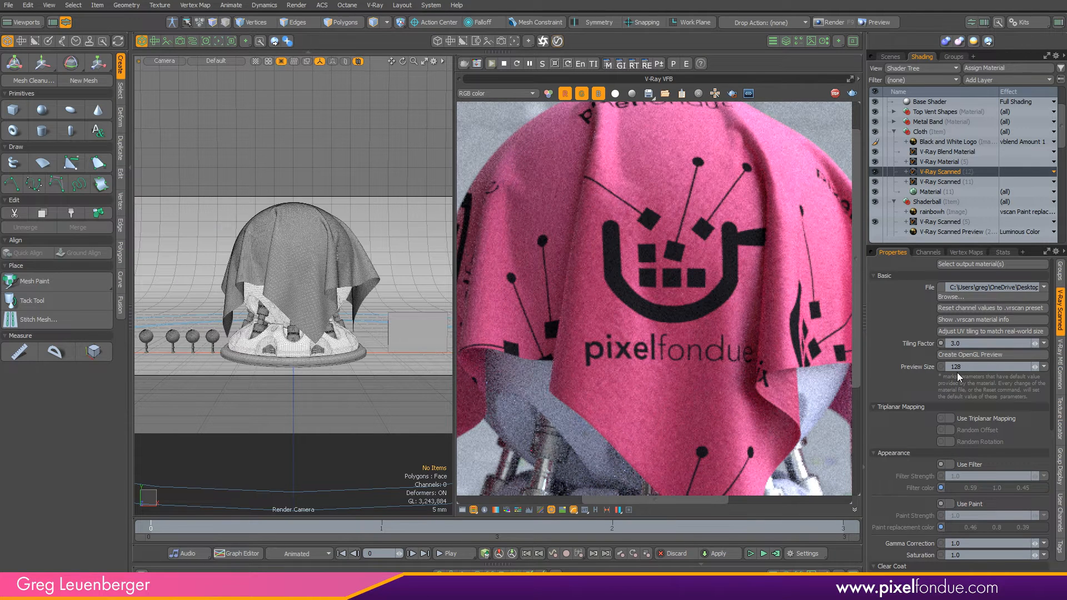
pyautogui.click(950, 504)
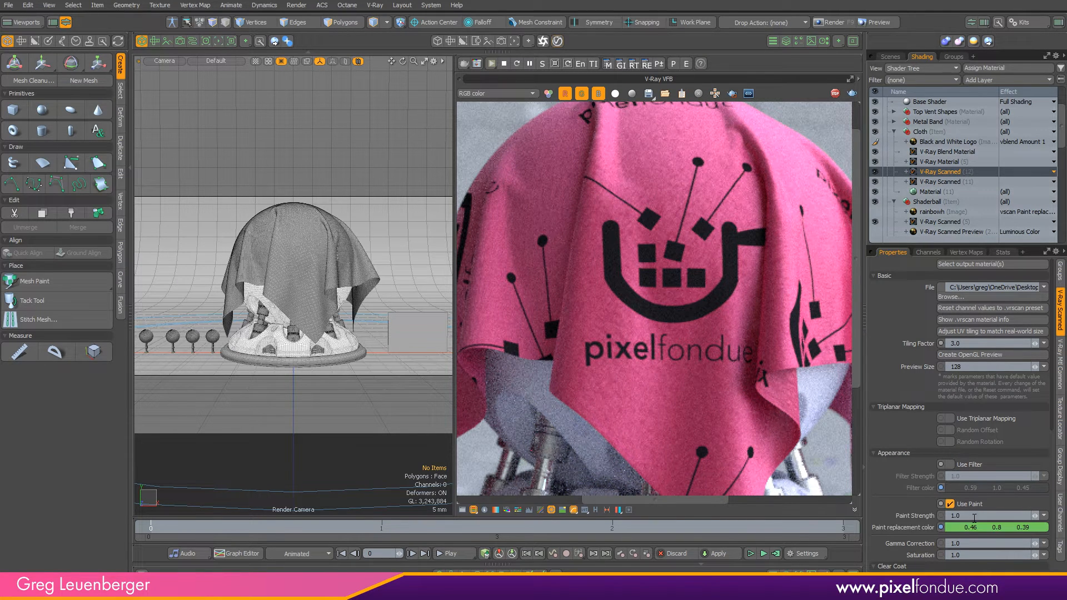
pyautogui.click(959, 528)
pyautogui.click(682, 333)
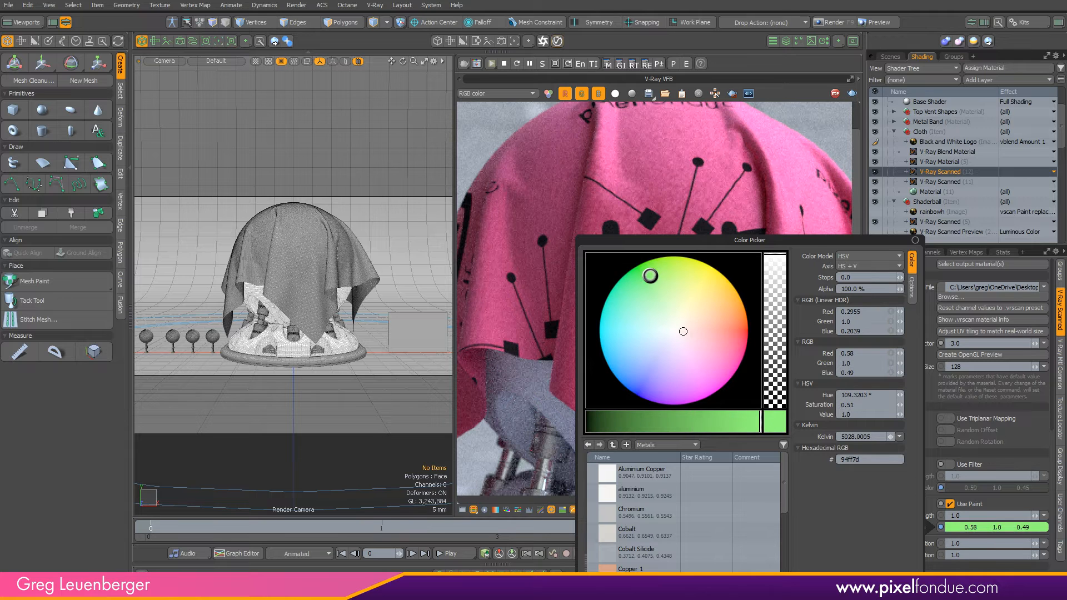
pyautogui.click(674, 324)
pyautogui.click(673, 324)
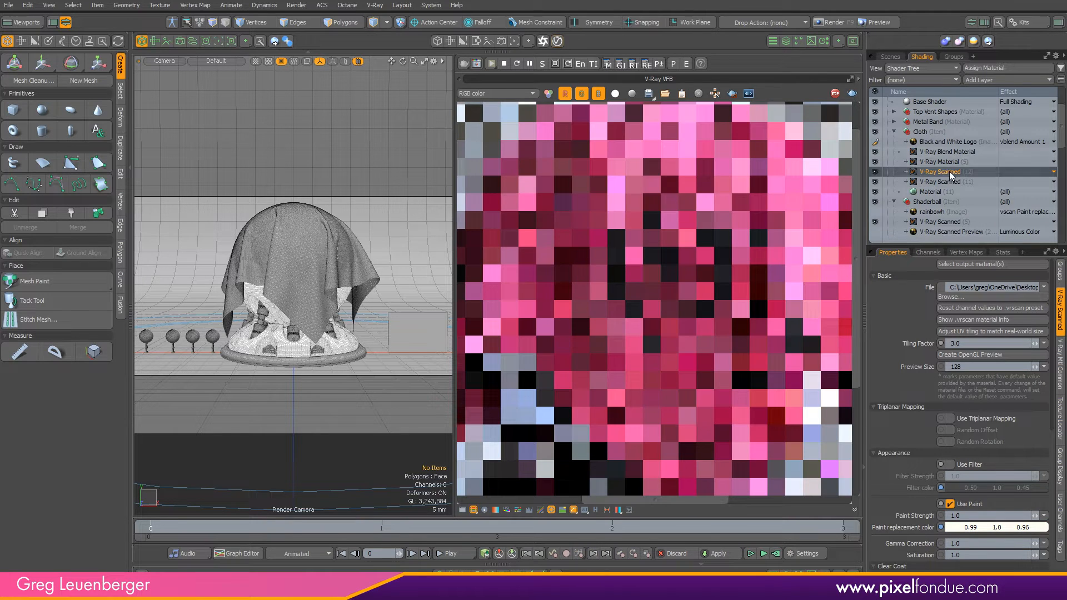
# Assign V-Ray Scanned (12) as Coat material 1 of the V-Ray Blend Material
pyautogui.click(956, 152)
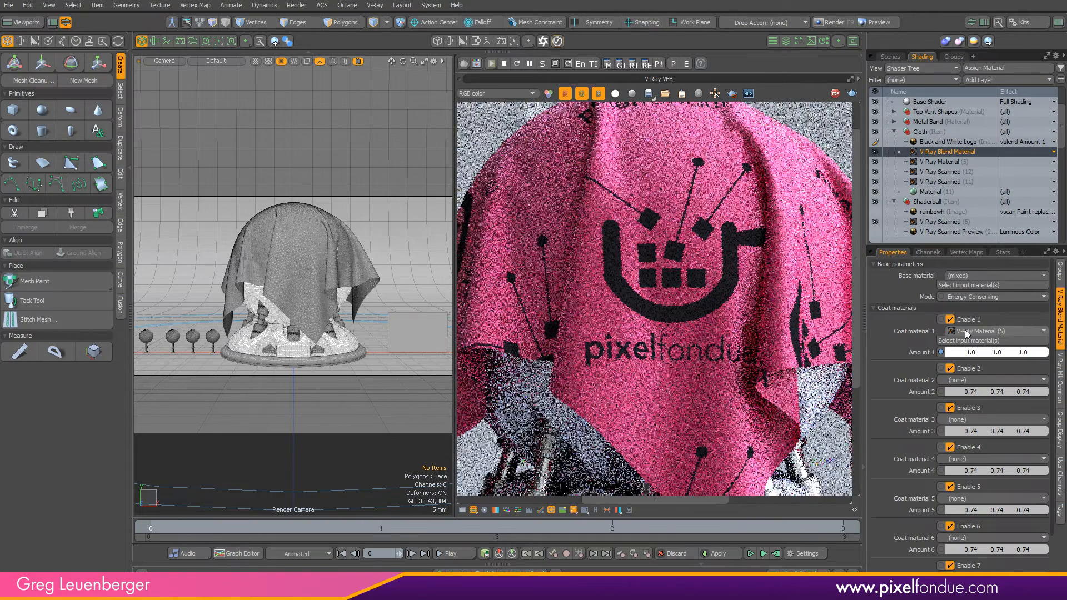
pyautogui.click(970, 332)
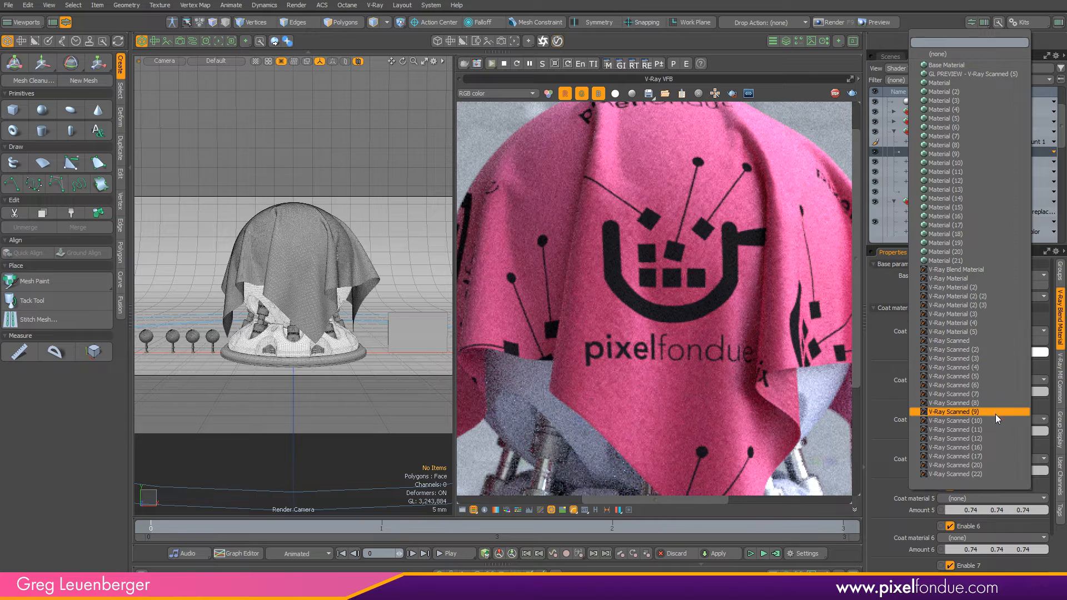
pyautogui.click(979, 439)
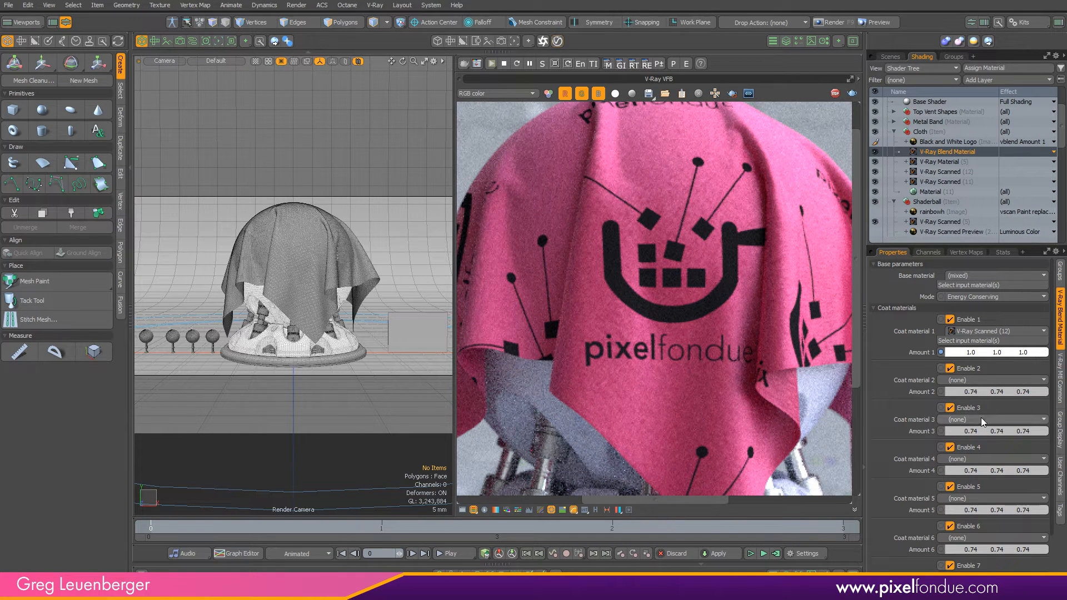
# Expand the schematic and separate the overlapping V-Ray Scanned (11) and V-Ray Scanned (12) nodes beside the blend node
pyautogui.click(503, 573)
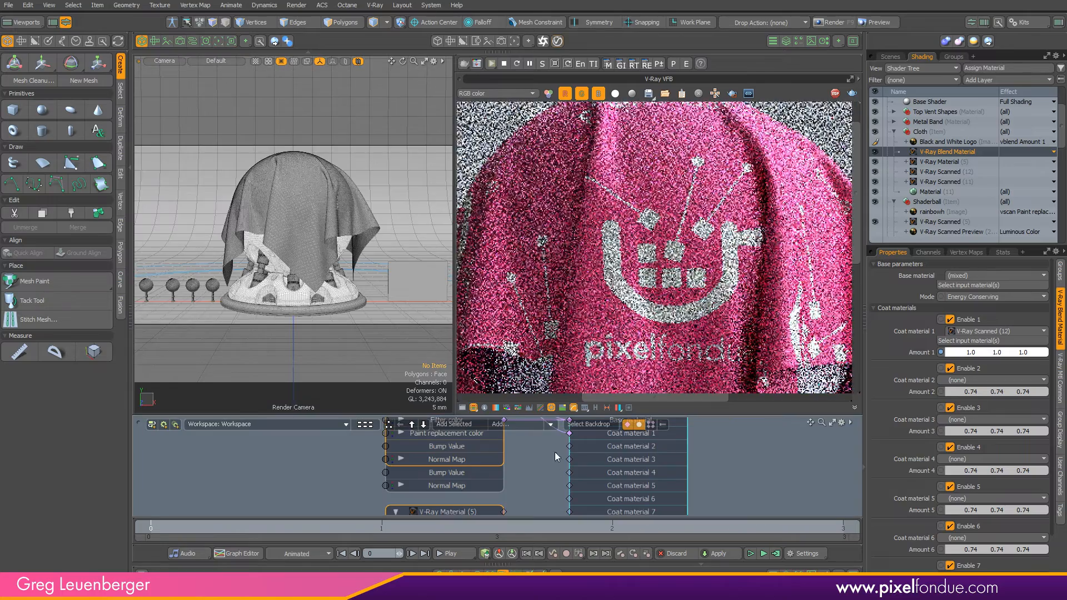
pyautogui.scroll(-6, 556, 483)
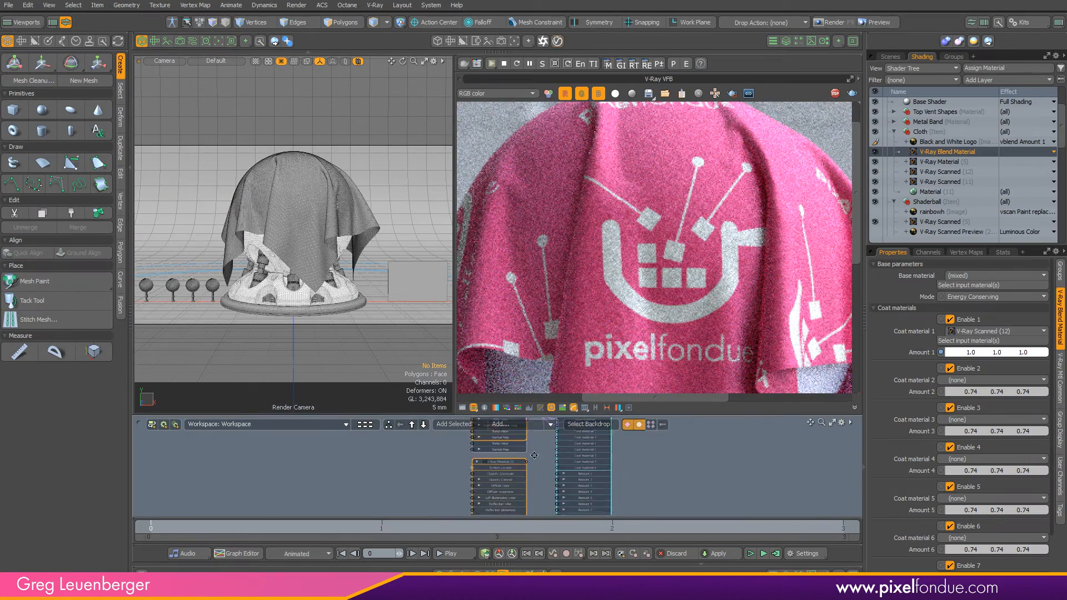
pyautogui.click(536, 481)
pyautogui.scroll(5, 526, 465)
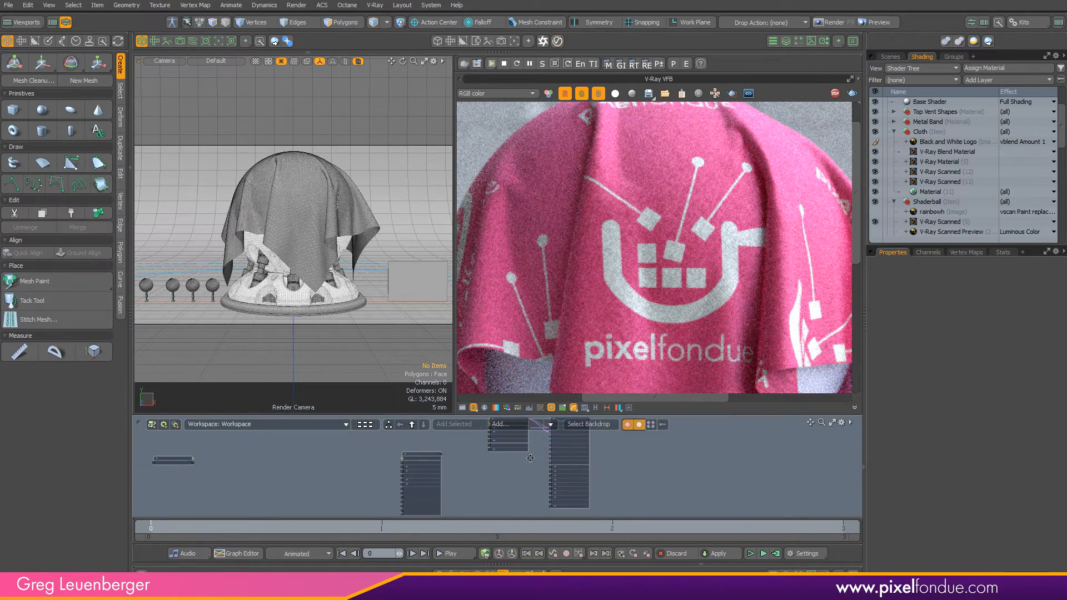
pyautogui.keyDown('alt'); pyautogui.moveTo(603, 475); pyautogui.dragTo(639, 482); pyautogui.keyUp('alt')
pyautogui.scroll(-3, 639, 482)
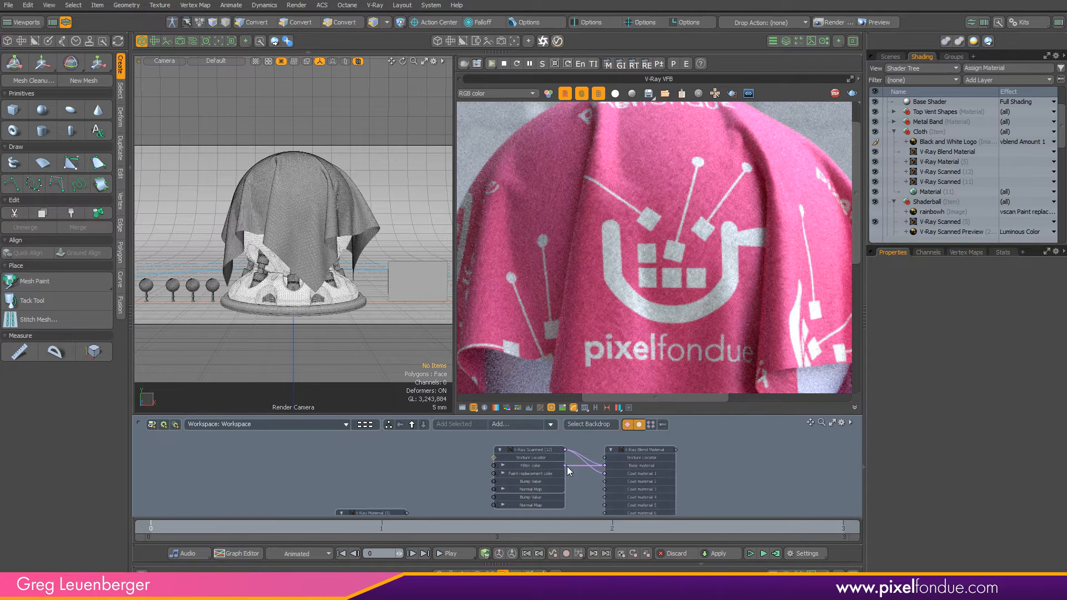
pyautogui.moveTo(547, 465); pyautogui.dragTo(539, 423)
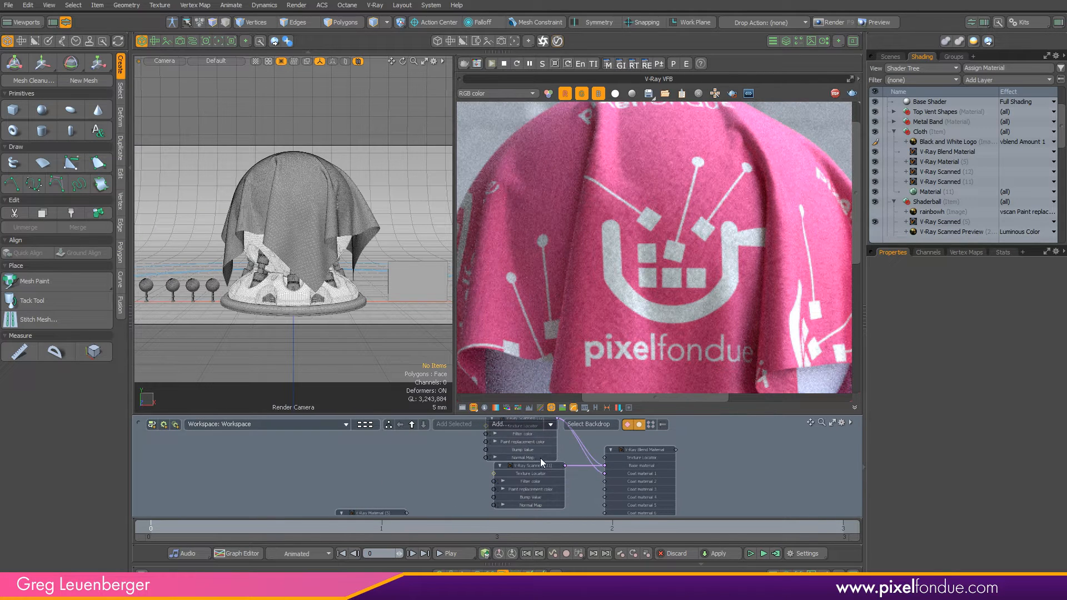
pyautogui.moveTo(542, 467); pyautogui.dragTo(519, 466)
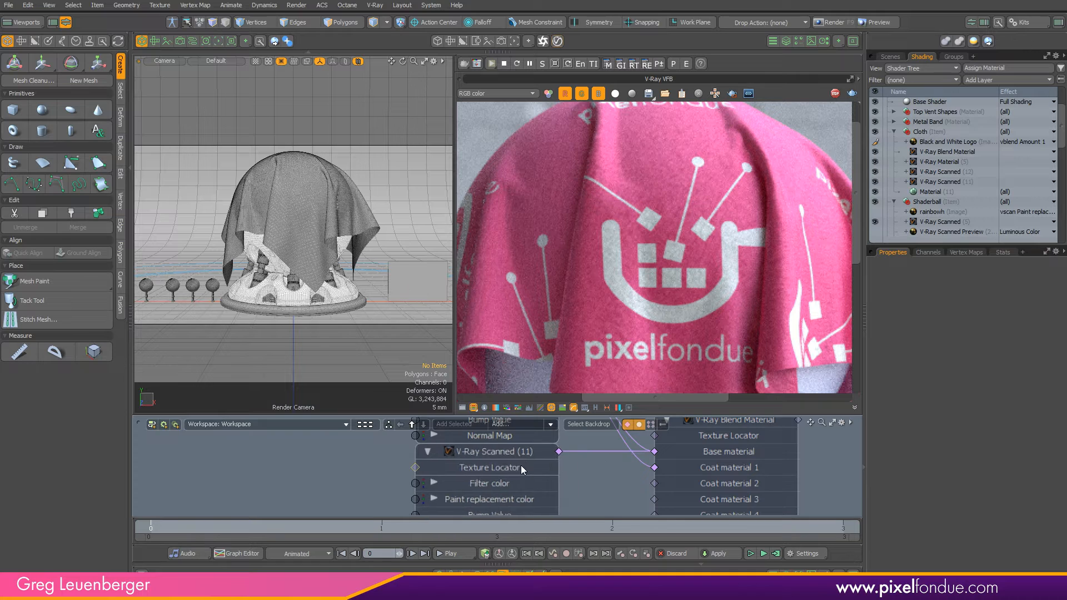
pyautogui.keyDown('ctrl'); pyautogui.keyDown('alt'); pyautogui.moveTo(603, 461); pyautogui.dragTo(517, 479); pyautogui.keyUp('alt'); pyautogui.keyUp('ctrl')
pyautogui.keyDown('alt'); pyautogui.moveTo(574, 469); pyautogui.dragTo(626, 515); pyautogui.keyUp('alt')
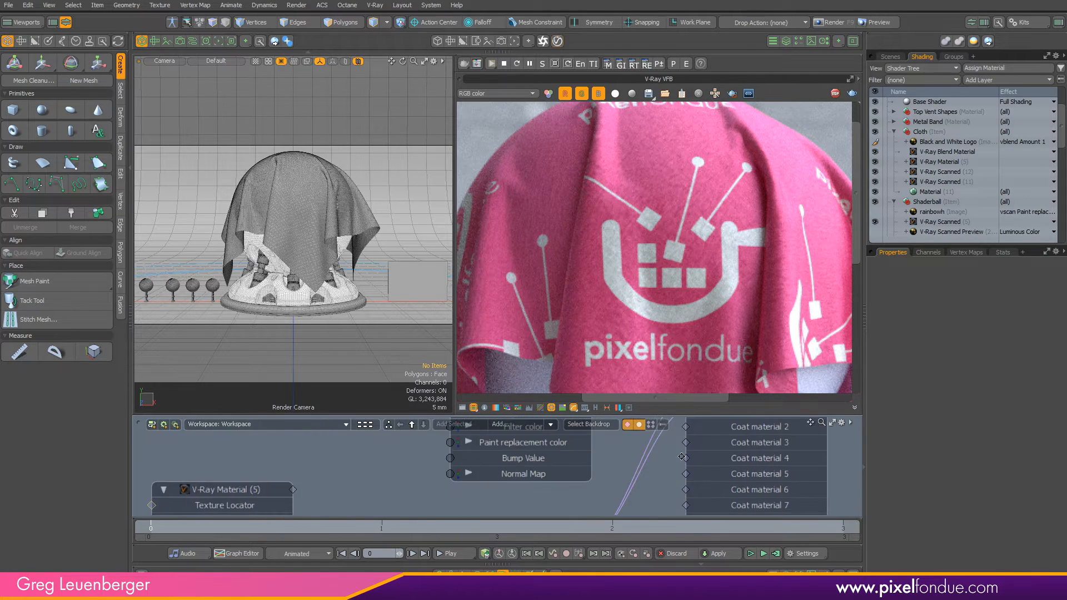
# Remove the link from V-Ray Scanned (12) to the blend's Base material input and collapse the schematic
pyautogui.keyDown('alt'); pyautogui.moveTo(702, 421); pyautogui.dragTo(665, 465); pyautogui.keyUp('alt')
pyautogui.scroll(1, 662, 463)
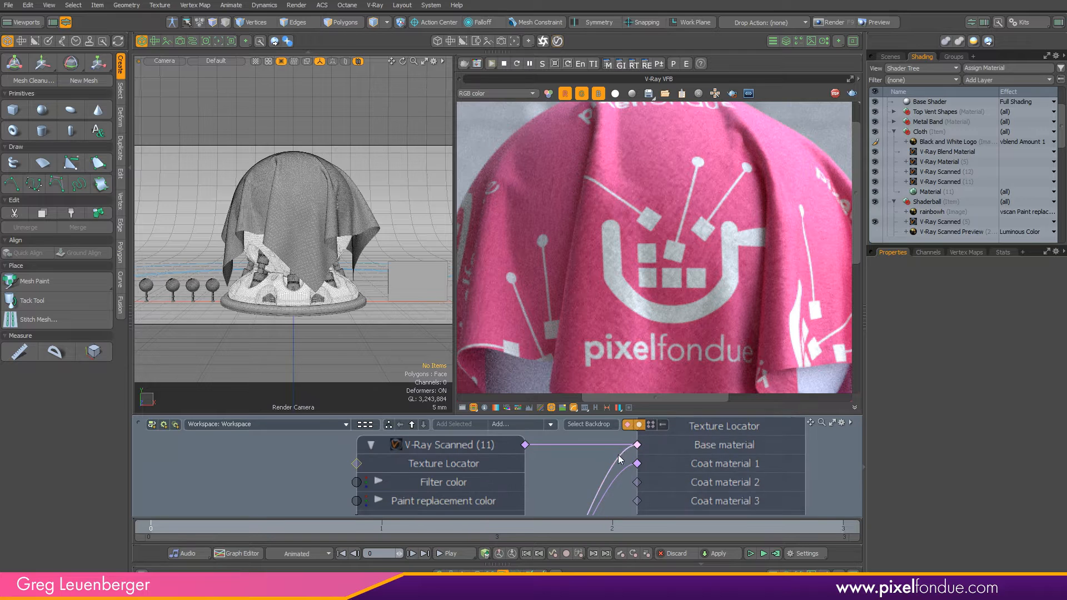
pyautogui.scroll(-1, 652, 474)
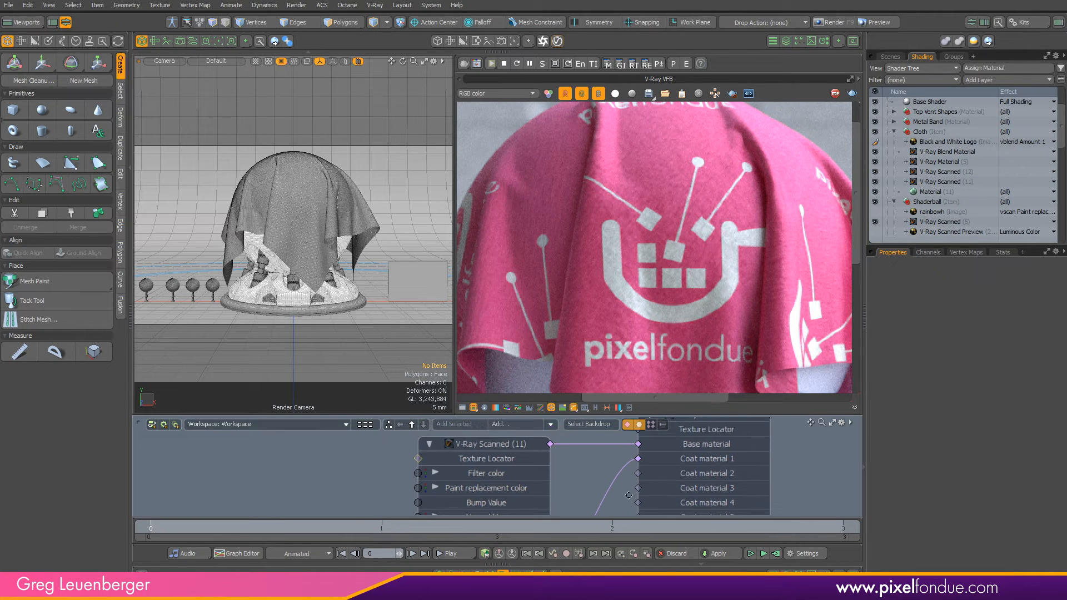
pyautogui.scroll(-1, 660, 484)
pyautogui.moveTo(660, 485)
pyautogui.keyDown('alt'); pyautogui.mouseDown()
pyautogui.moveTo(706, 395)
pyautogui.moveTo(658, 413)
pyautogui.moveTo(645, 473)
pyautogui.mouseUp(); pyautogui.keyUp('alt')
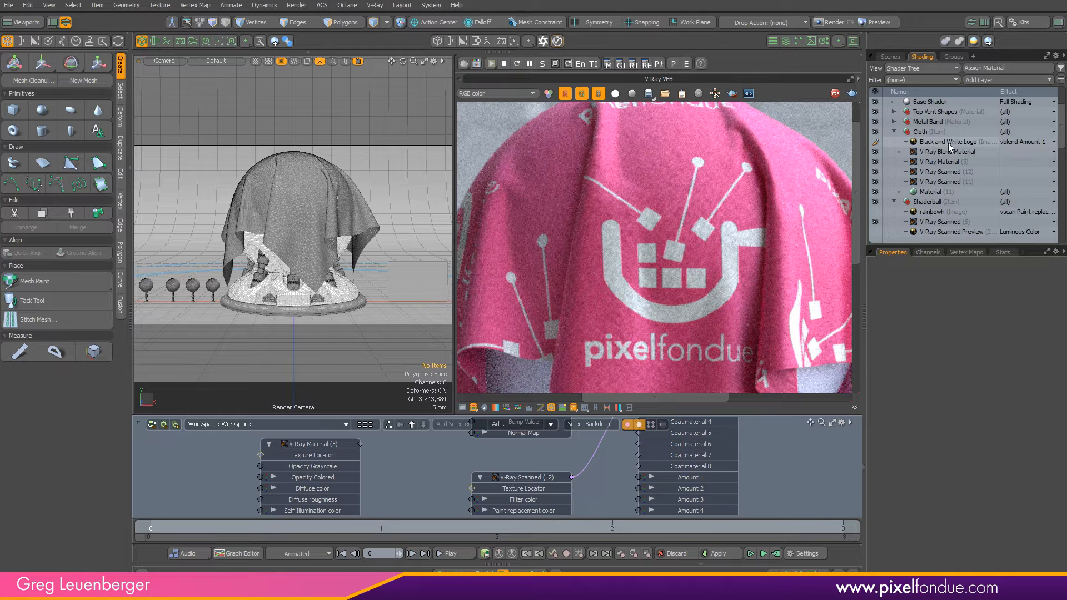
pyautogui.scroll(-3, 687, 477)
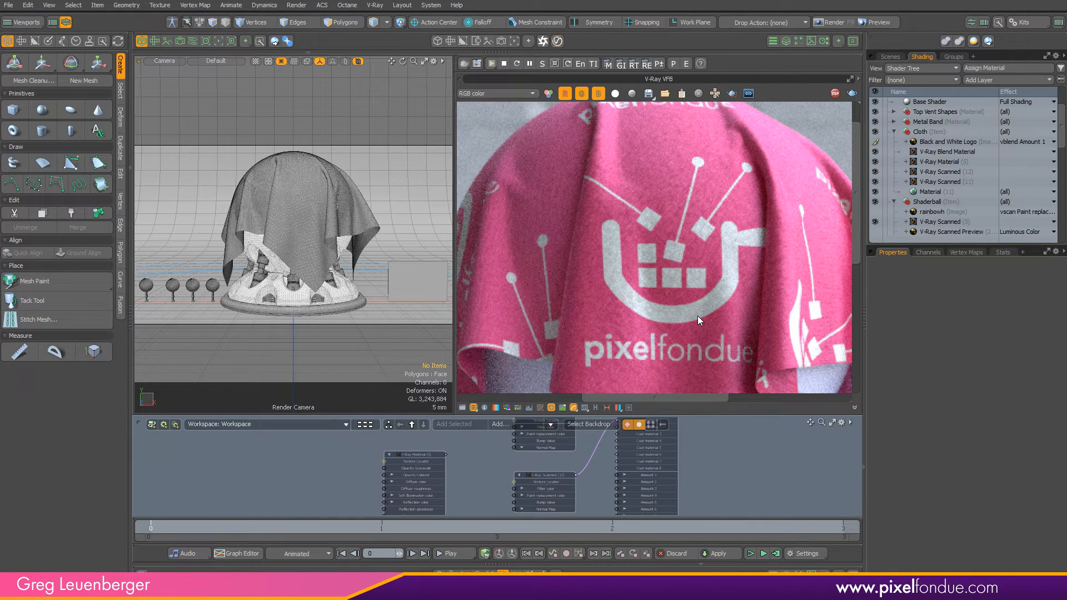
pyautogui.click(502, 574)
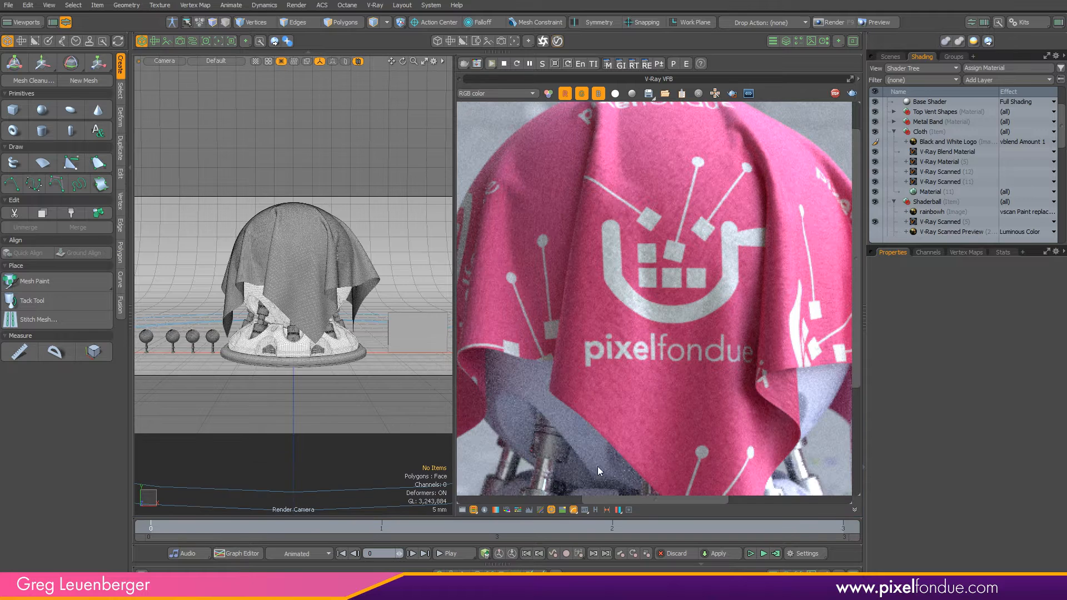
# Limit the V-Ray render to a region around the central logo, inspect the fabric detail up close, and turn region rendering off
pyautogui.click(732, 93)
pyautogui.moveTo(555, 134); pyautogui.dragTo(780, 390)
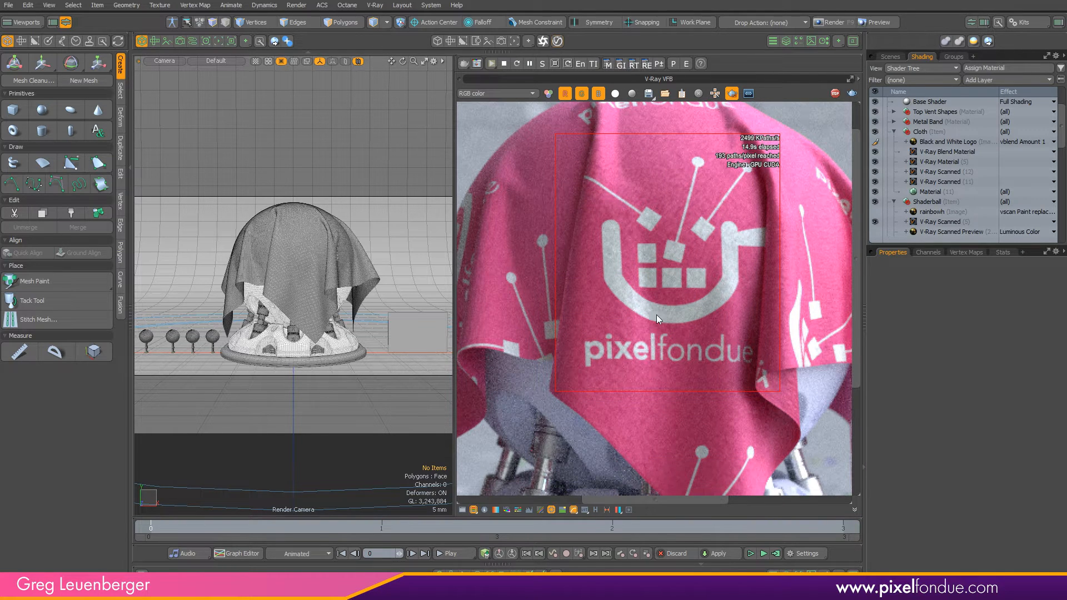
pyautogui.scroll(2, 656, 318)
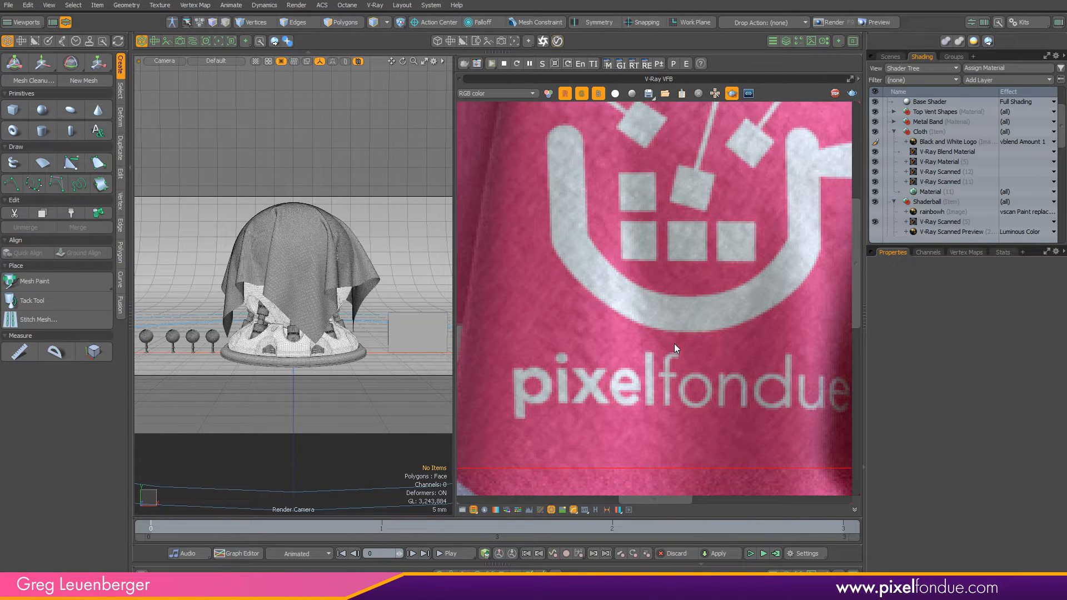
pyautogui.scroll(-1, 730, 322)
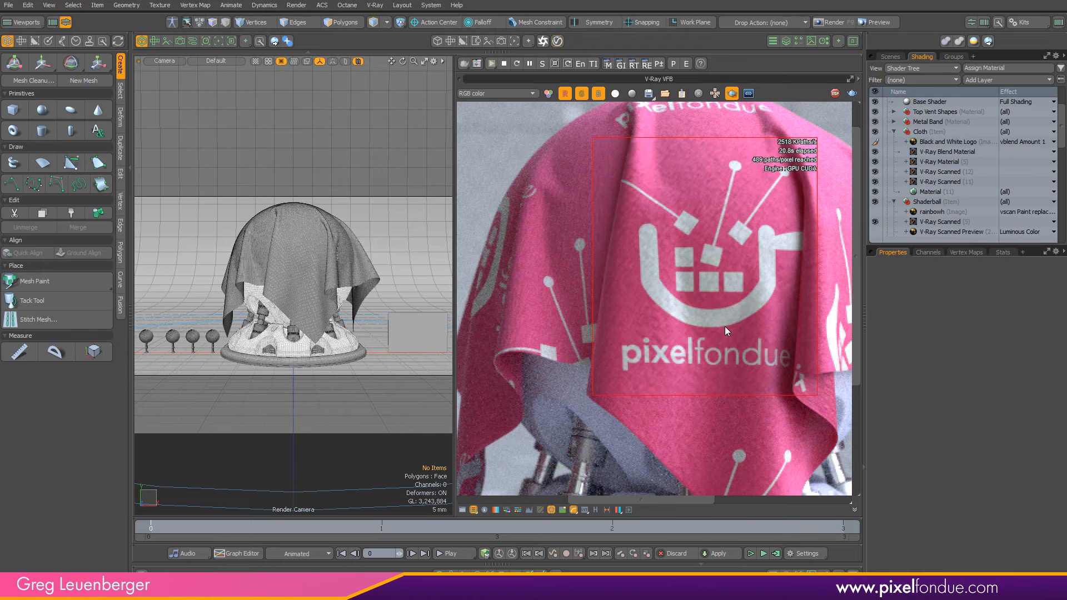
pyautogui.scroll(-1, 659, 312)
pyautogui.moveTo(659, 311); pyautogui.dragTo(599, 279, button='middle')
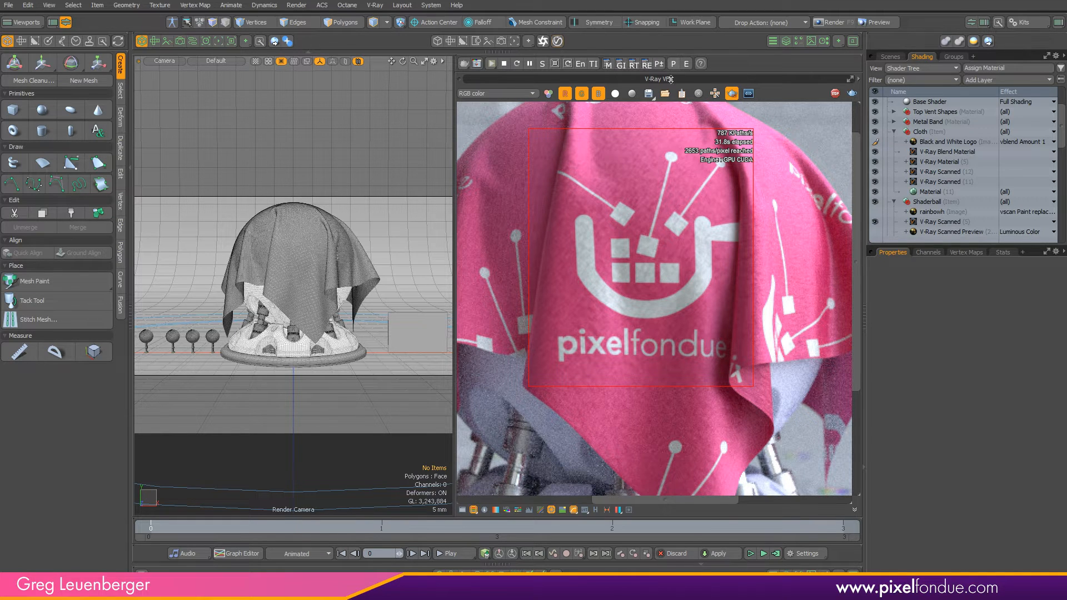
pyautogui.click(732, 93)
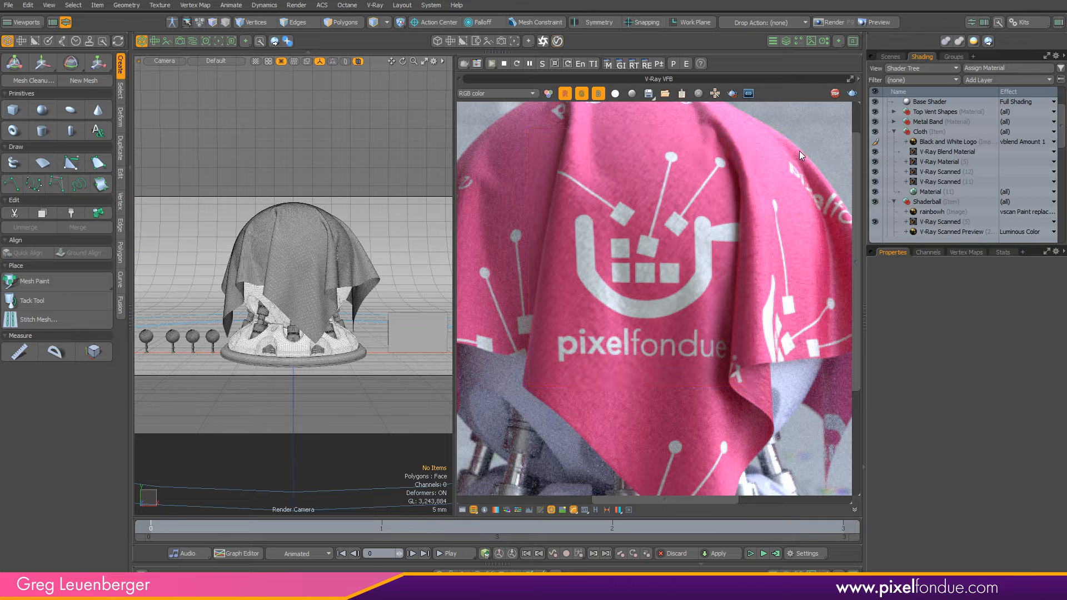
# Hide the draped cloth item and inspect the red scanned car paint on the shaderball up close in the render
pyautogui.click(890, 56)
pyautogui.click(875, 161)
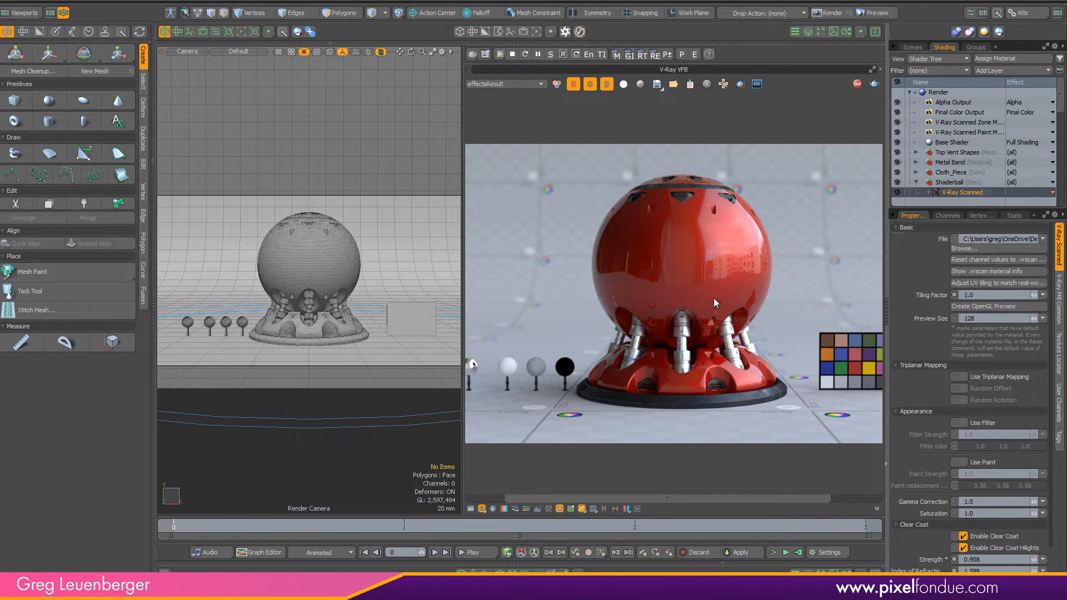
pyautogui.scroll(3, 714, 298)
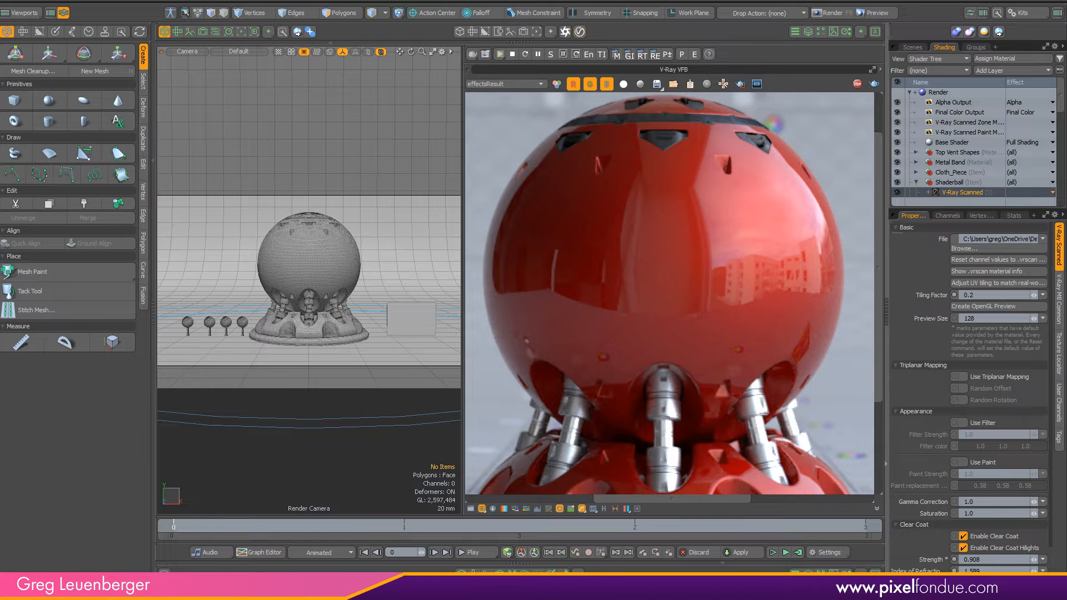
pyautogui.moveTo(721, 378)
pyautogui.mouseDown(button='middle')
pyautogui.moveTo(759, 300)
pyautogui.moveTo(732, 330)
pyautogui.moveTo(721, 384)
pyautogui.mouseUp(button='middle')
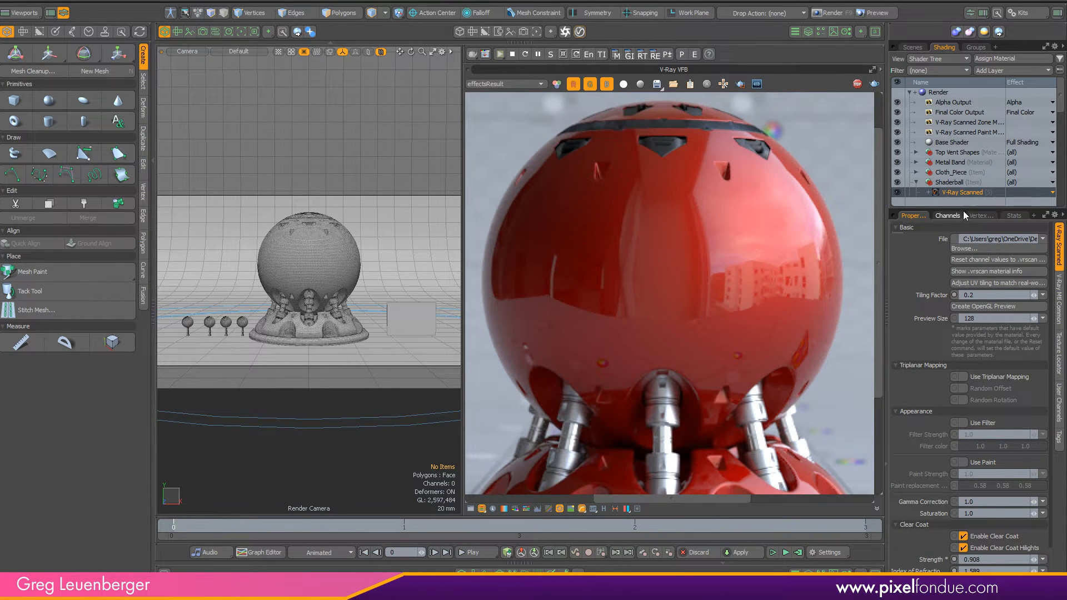
# Add a V-Ray Blend Material to the Shaderball group in the shader tree
pyautogui.moveTo(945, 208); pyautogui.dragTo(945, 305)
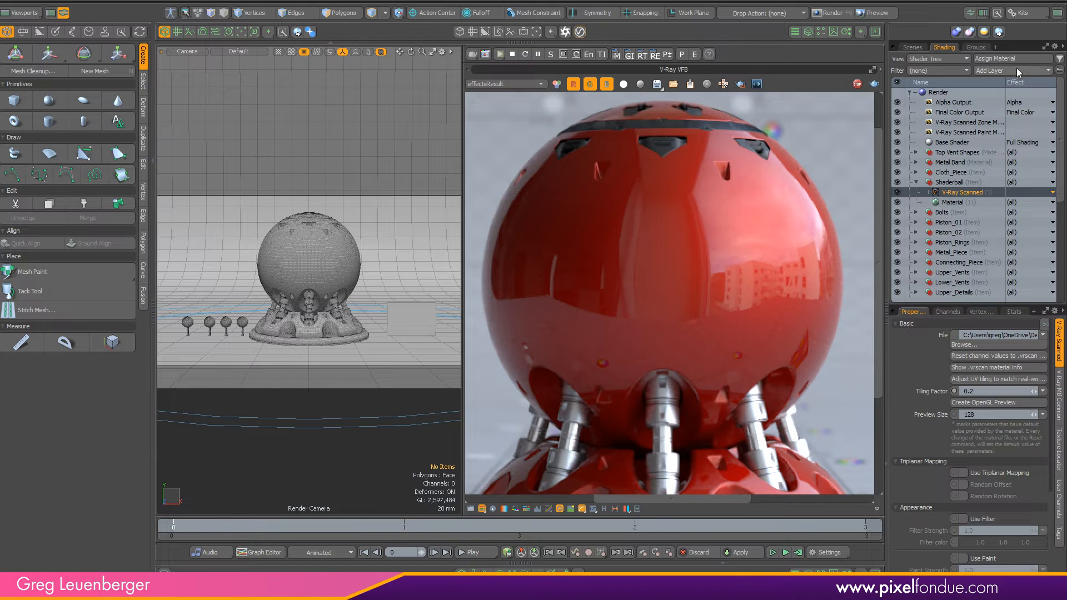
pyautogui.click(986, 70)
pyautogui.moveTo(975, 83)
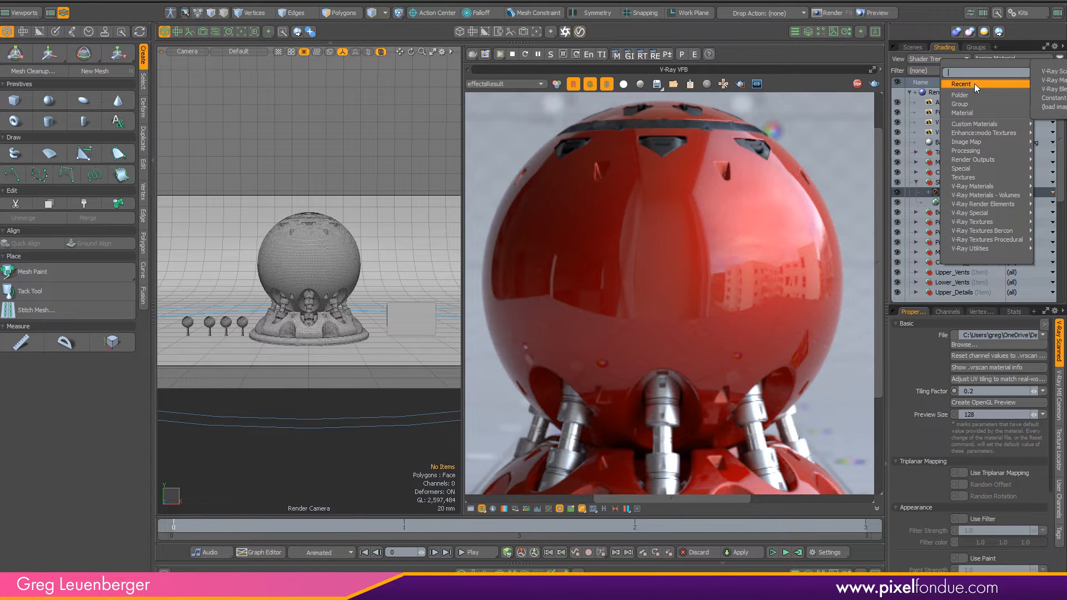
pyautogui.click(1058, 90)
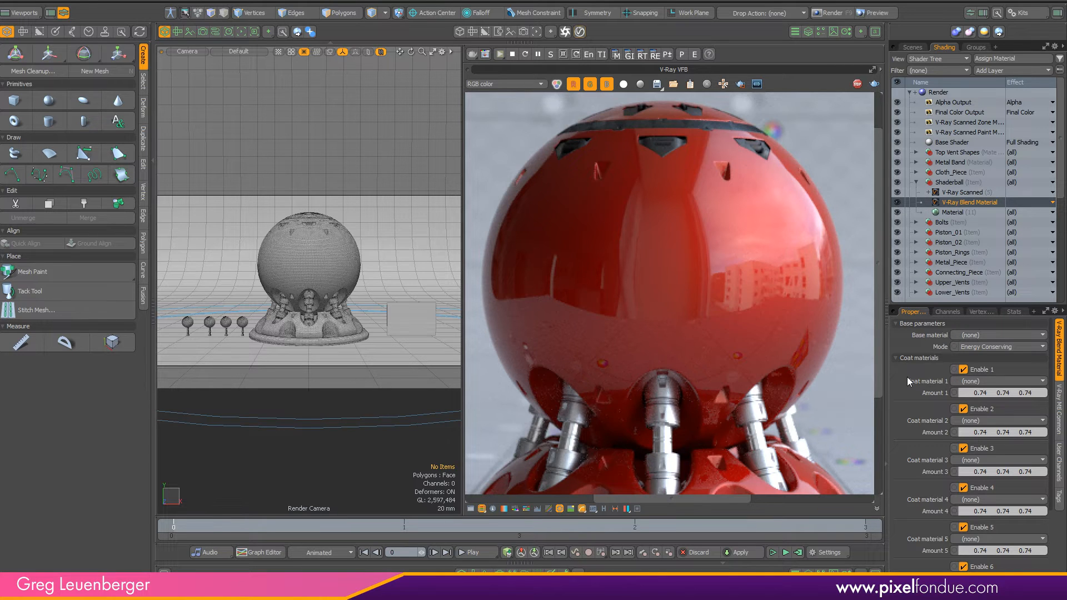
# Set the blend's Base material to V-Ray Scanned (5) and place the blend above that scanned material in the Shaderball group
pyautogui.click(969, 335)
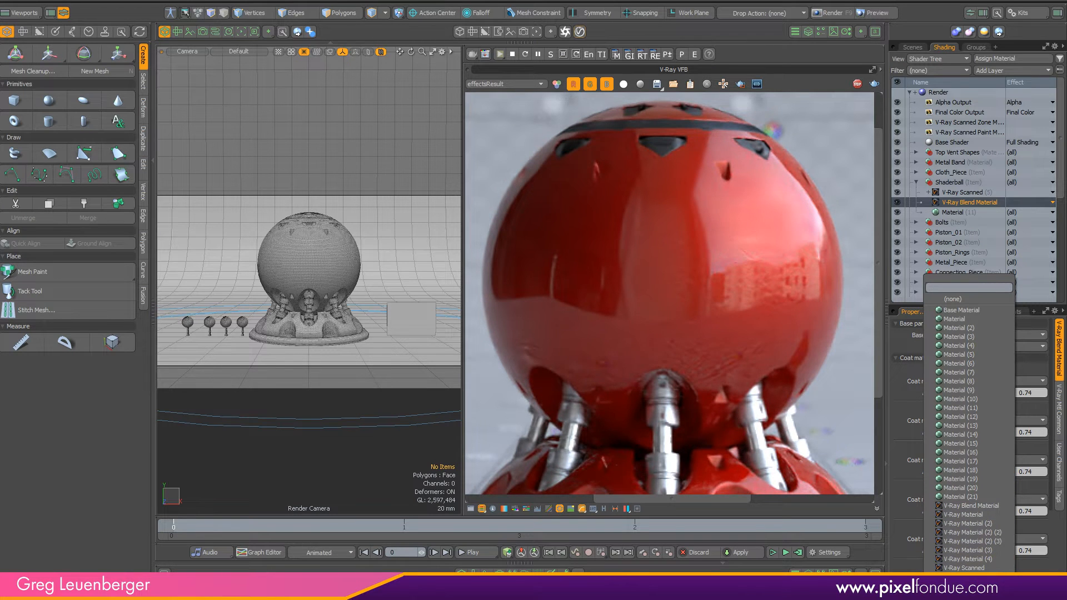
pyautogui.click(967, 595)
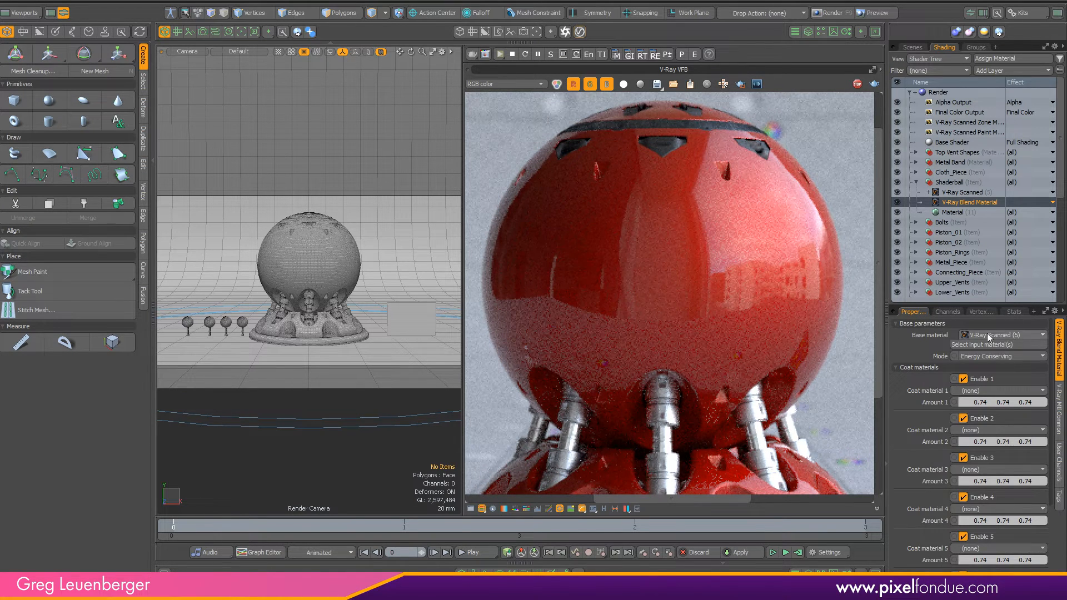
pyautogui.moveTo(970, 202); pyautogui.dragTo(978, 192)
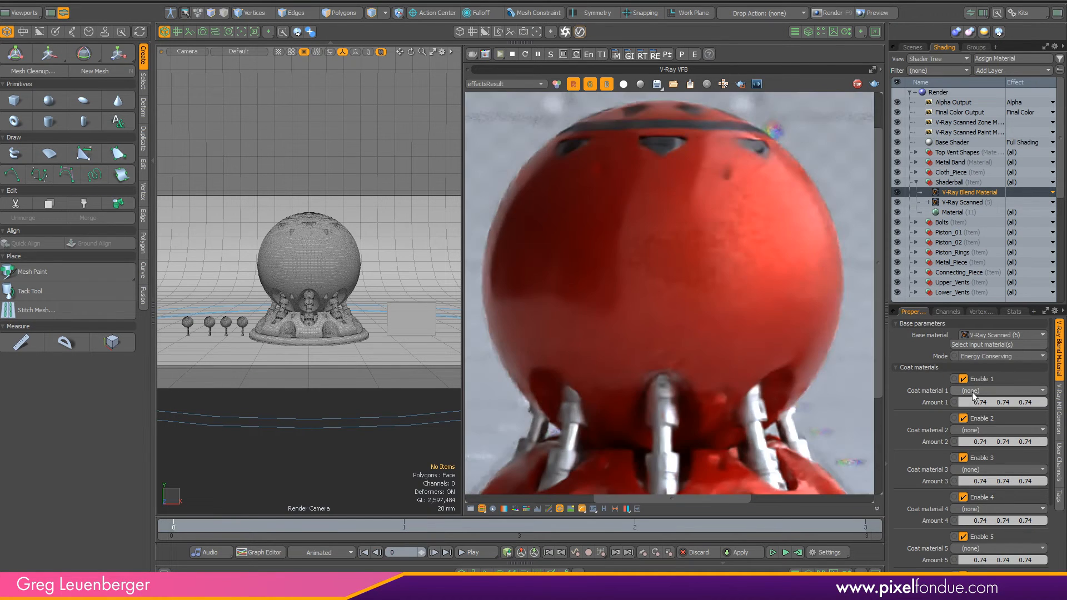
# Add a V-Ray Flakes material to the Shaderball group and assign it as Coat material 1 of the V-Ray Blend Material
pyautogui.click(997, 69)
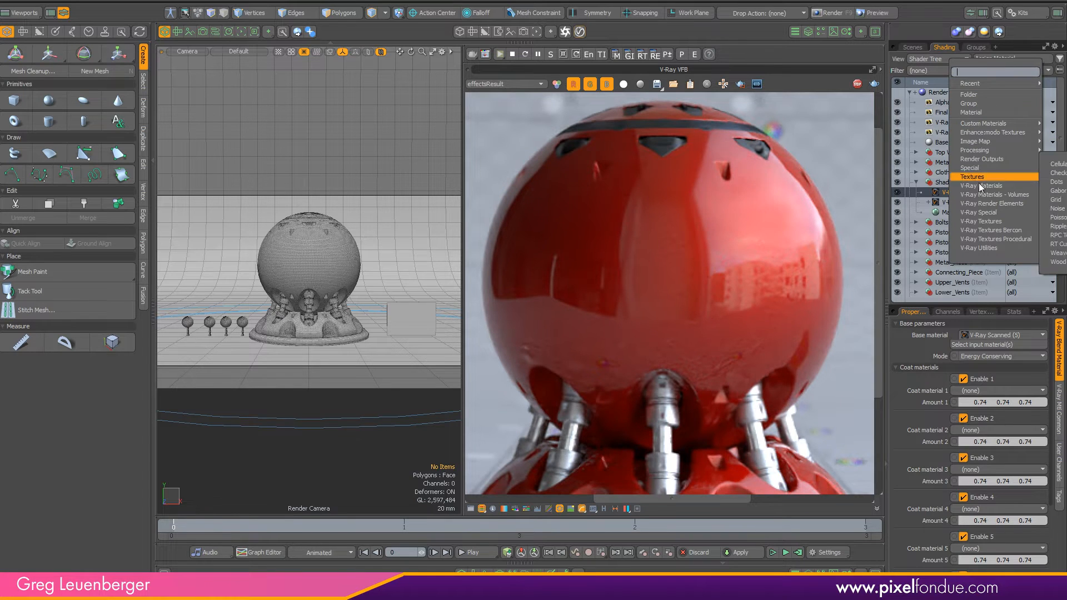
pyautogui.moveTo(984, 190)
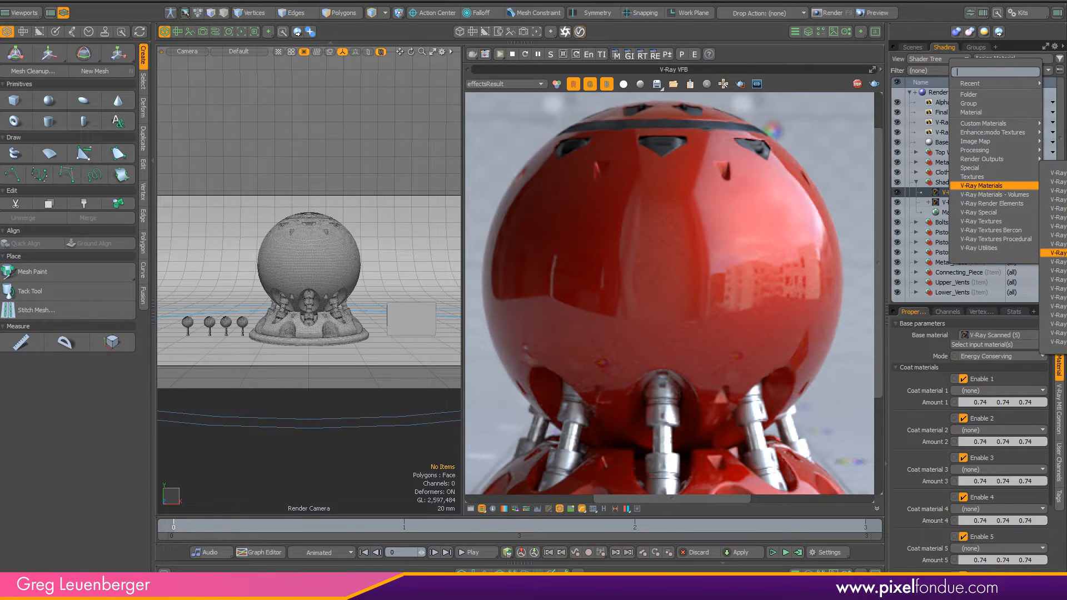
pyautogui.click(1059, 217)
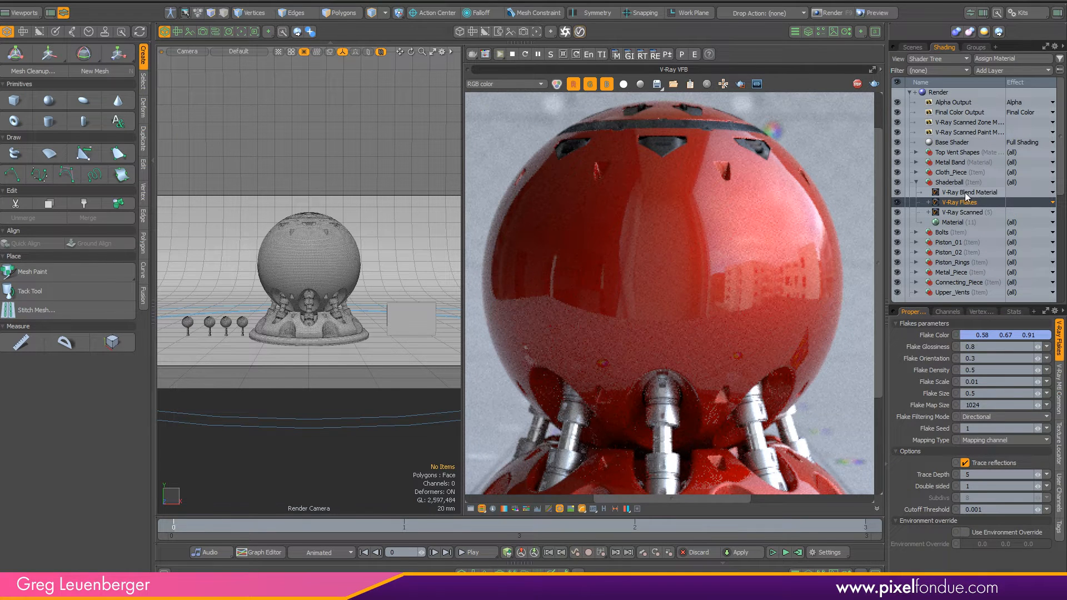
pyautogui.click(972, 192)
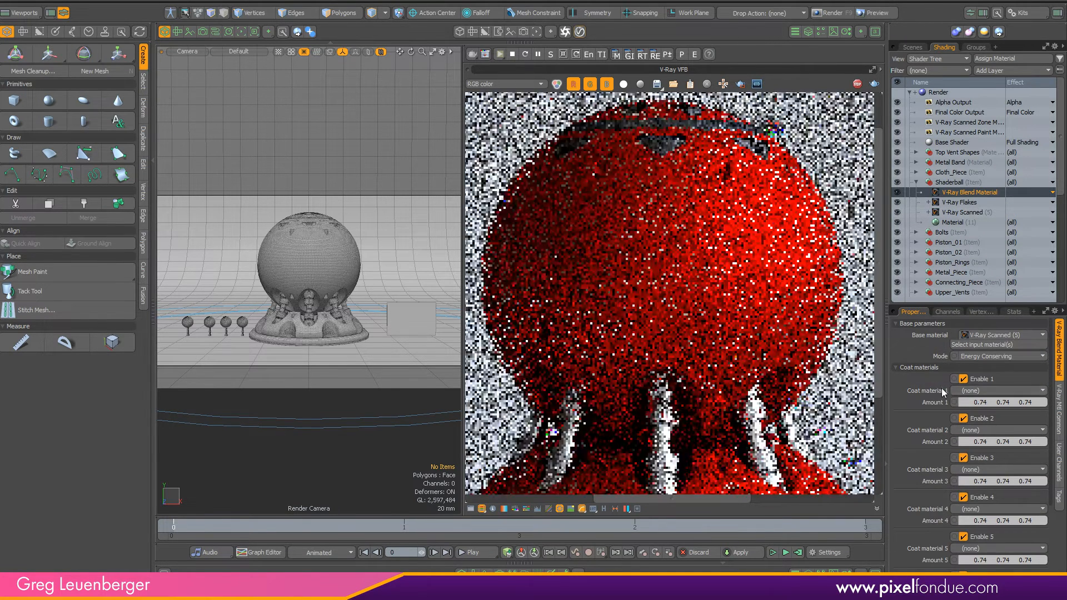
pyautogui.click(975, 391)
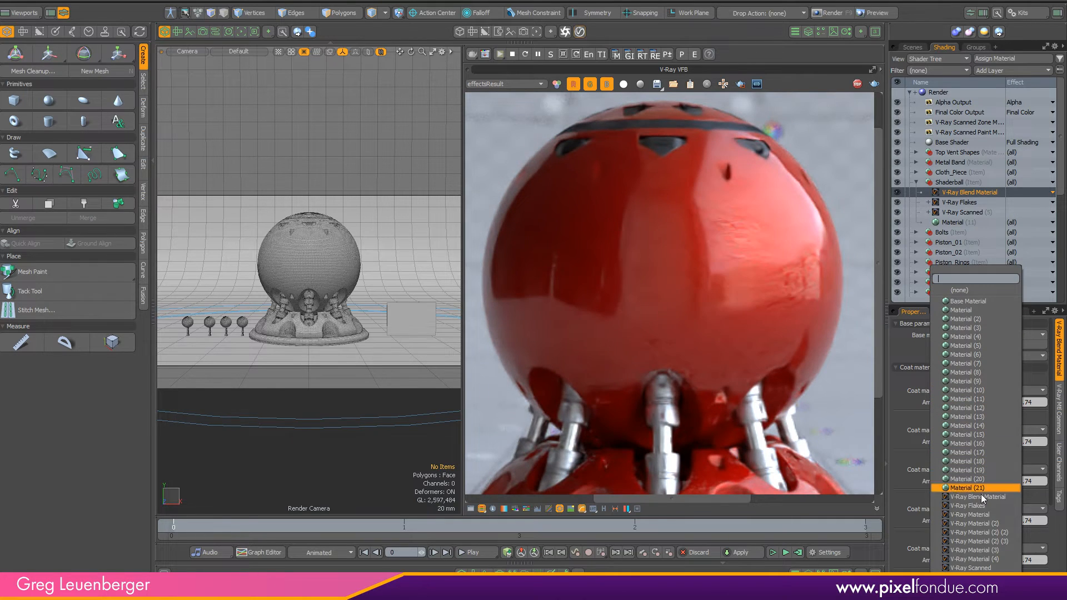
pyautogui.click(977, 505)
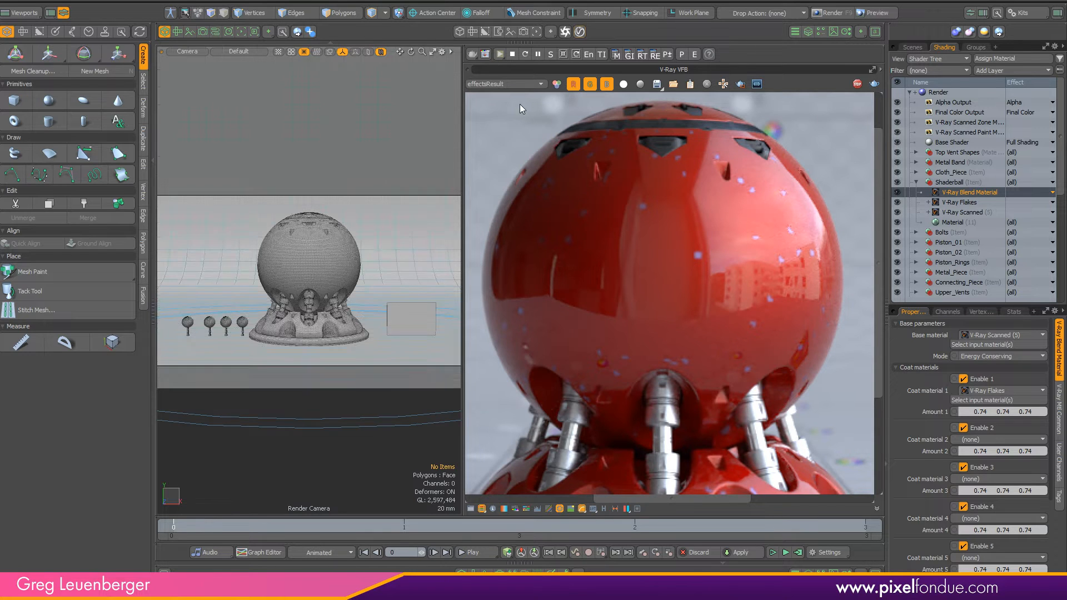
# Disable the denoiser post-process in the V-Ray main render settings
pyautogui.click(616, 55)
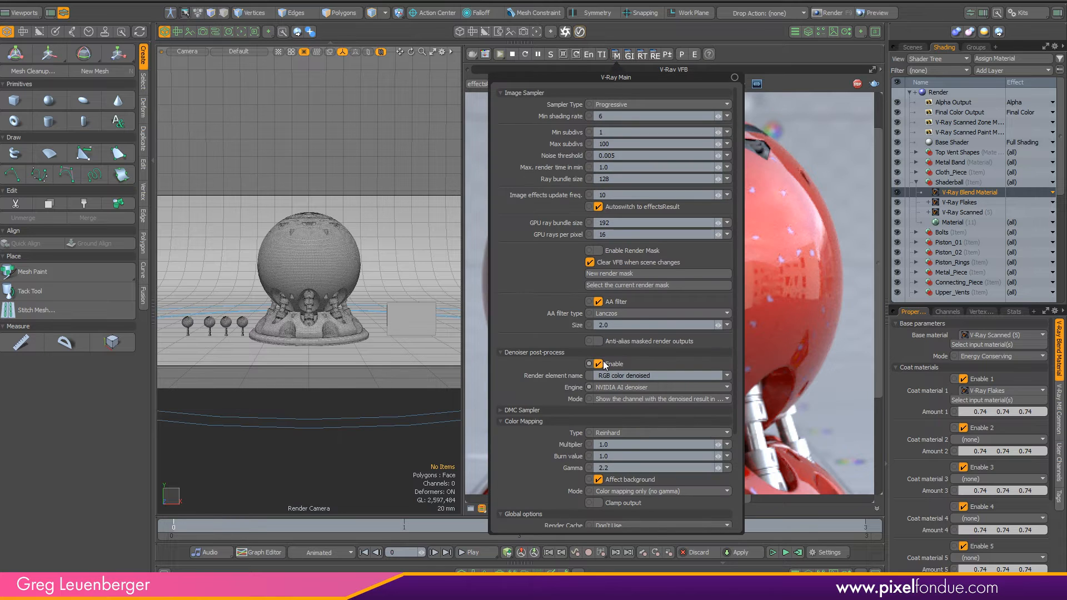
pyautogui.click(590, 364)
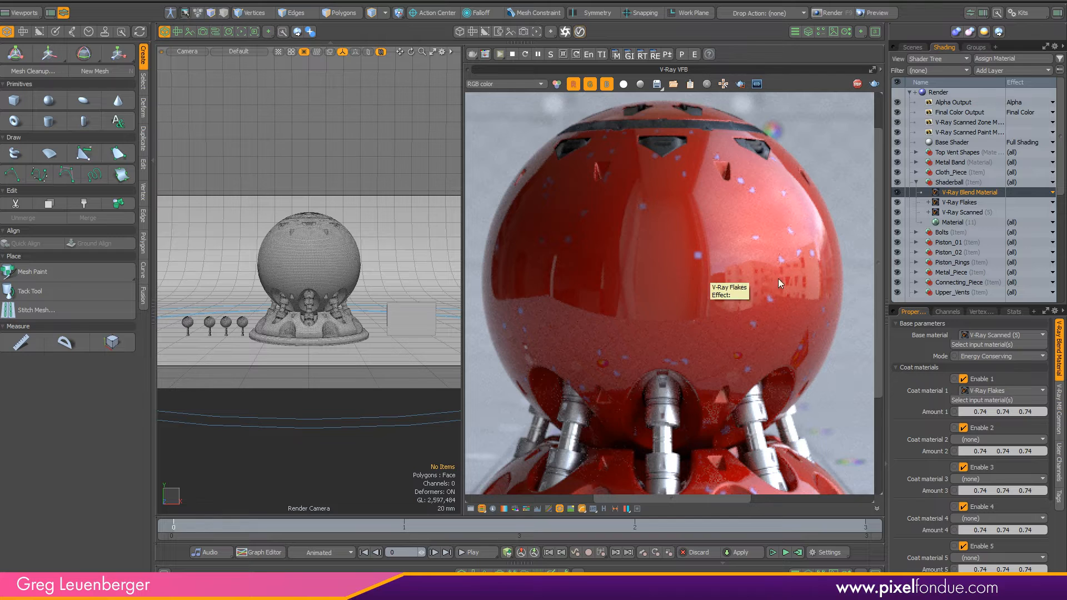
# Set the Flake Scale of the V-Ray Flakes material to 0.003
pyautogui.click(965, 202)
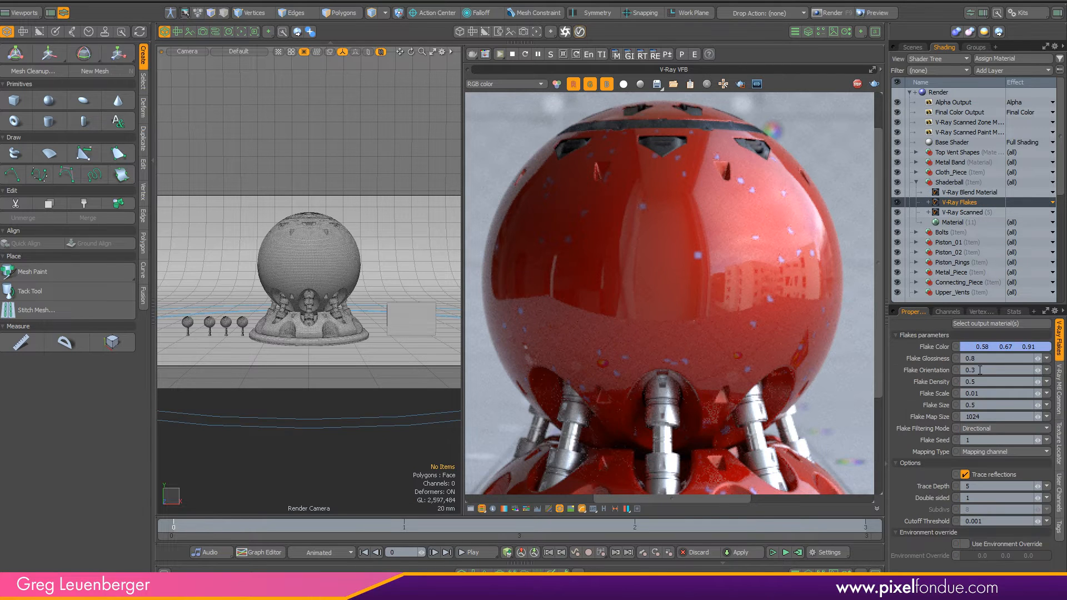
pyautogui.click(1016, 395)
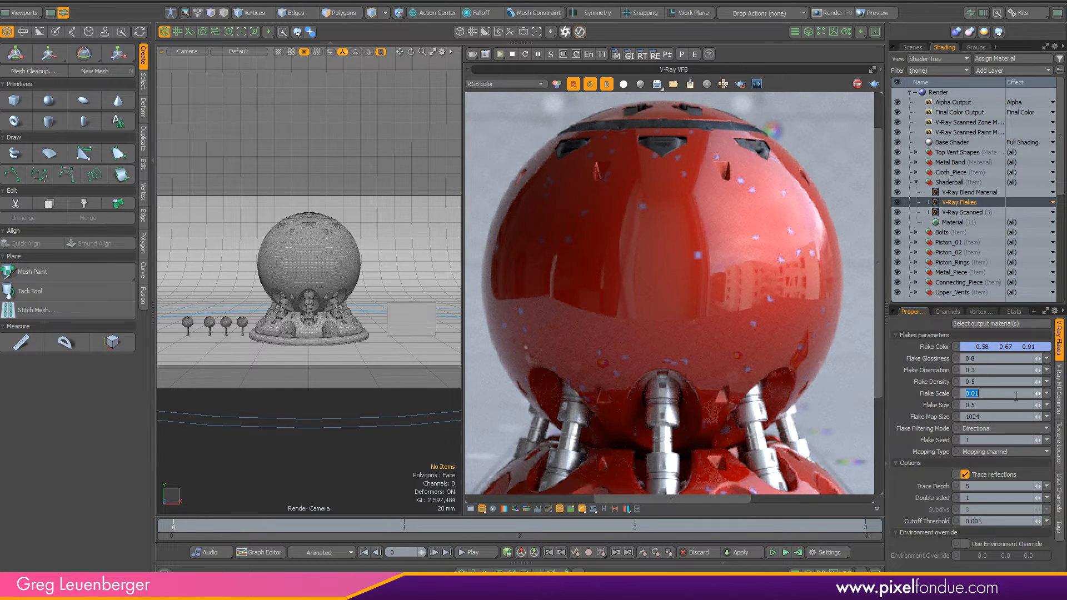
pyautogui.write('.003')
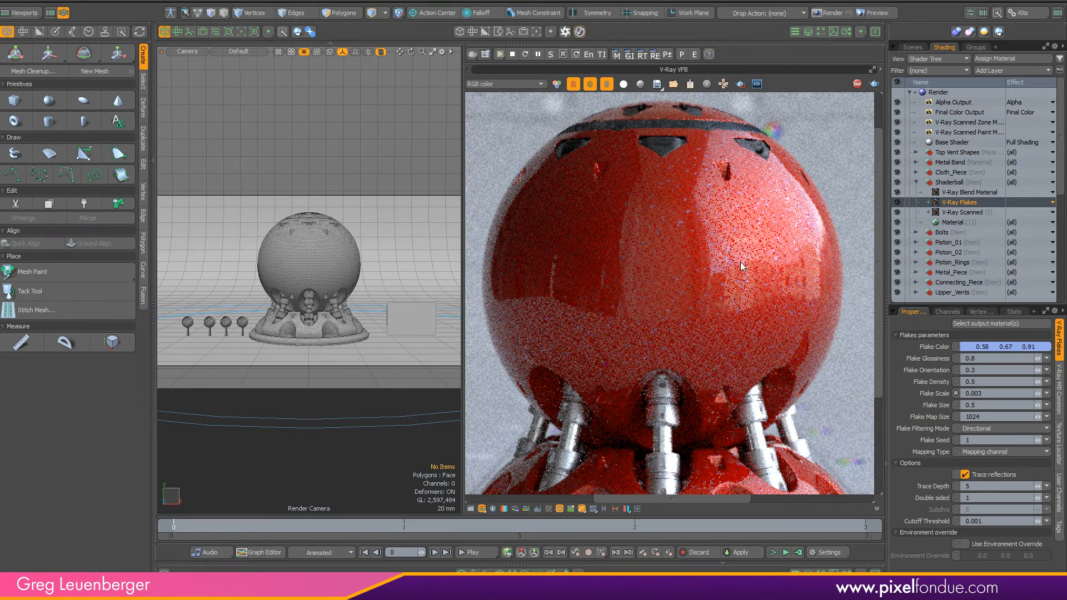
# Set the Flake Color to gold (0.91, 0.7, 0.32) and limit the render to a region at the centre of the ball
pyautogui.doubleClick(970, 347)
pyautogui.moveTo(743, 201); pyautogui.dragTo(747, 176)
pyautogui.click(983, 529)
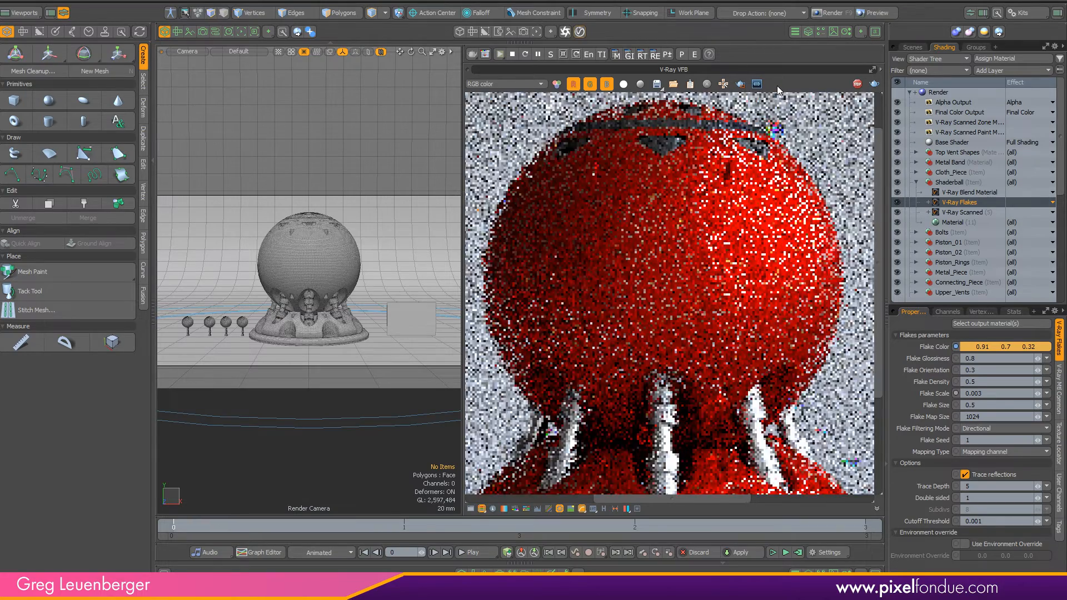
pyautogui.click(740, 86)
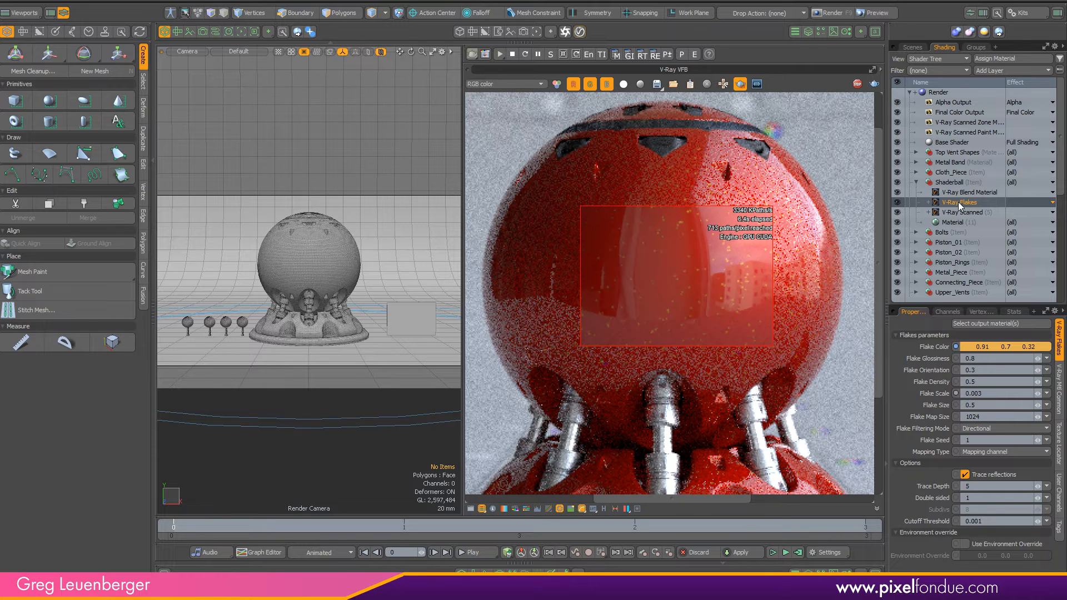
# Duplicate the V-Ray Flakes material and assign V-Ray Flakes (2) as Coat material 2 of the V-Ray Blend Material
pyautogui.hotkey('ctrl', 'd')
pyautogui.click(973, 193)
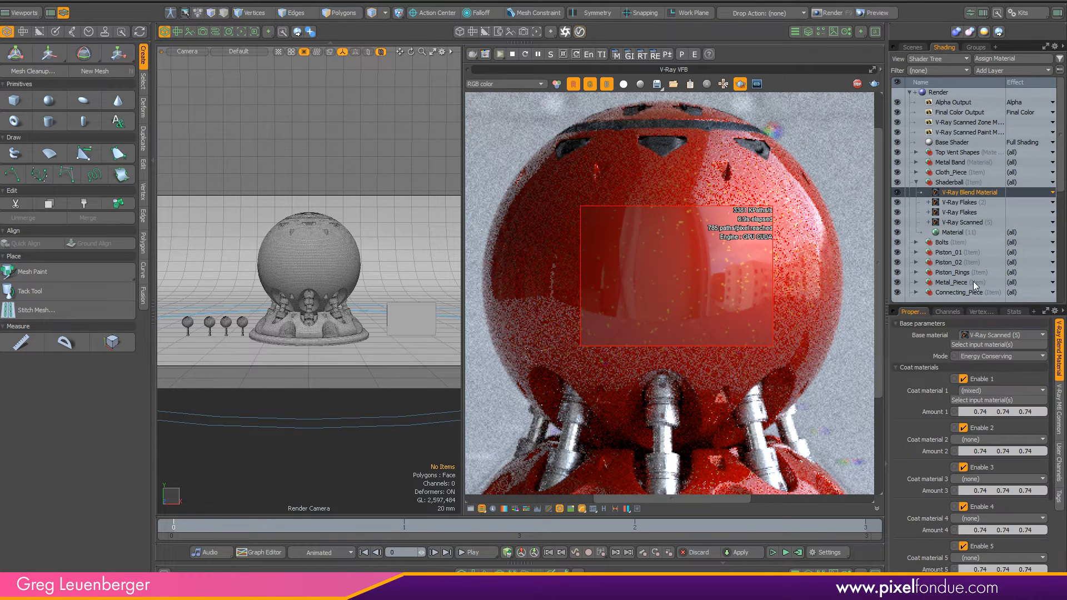
pyautogui.click(961, 440)
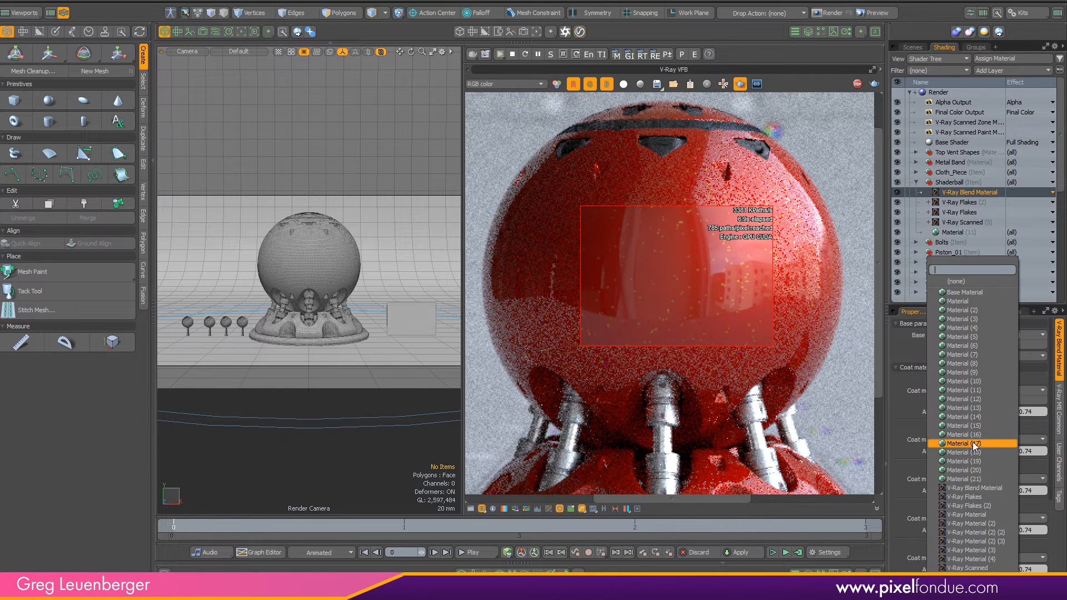
pyautogui.click(993, 506)
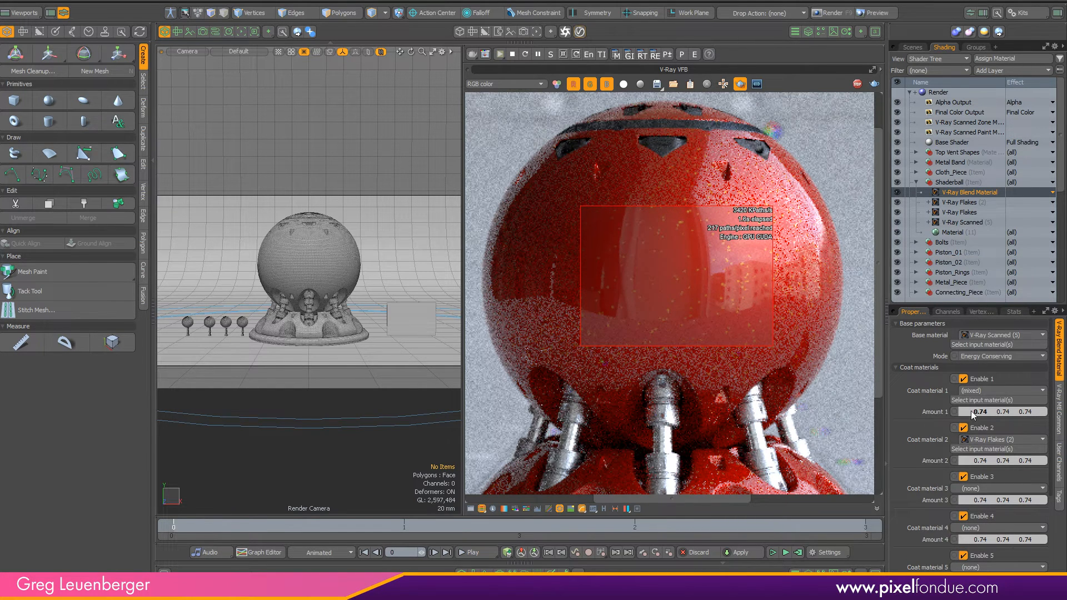
# Raise the blend's coat Amount 1 to 0.94 and Amount 2 to 0.9 on all channels
pyautogui.keyDown('ctrl'); pyautogui.moveTo(964, 412); pyautogui.dragTo(976, 413); pyautogui.keyUp('ctrl')
pyautogui.keyDown('ctrl'); pyautogui.moveTo(964, 463); pyautogui.dragTo(973, 462); pyautogui.keyUp('ctrl')
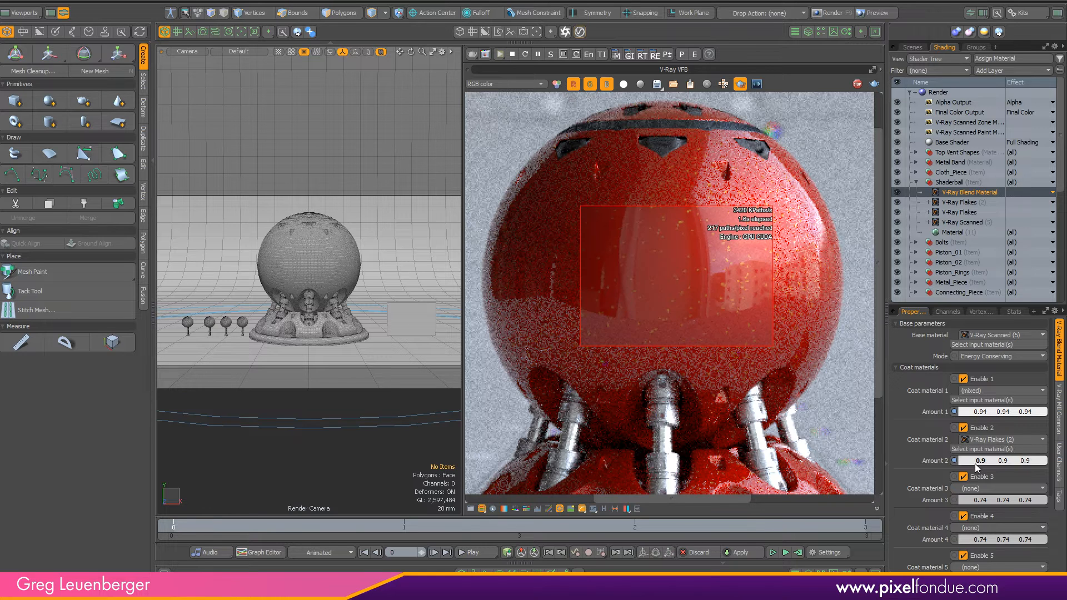
# Give V-Ray Flakes (2) a lime green Flake Color (0.78, 0.91, 0.41) and a Flake Seed of 22
pyautogui.click(960, 203)
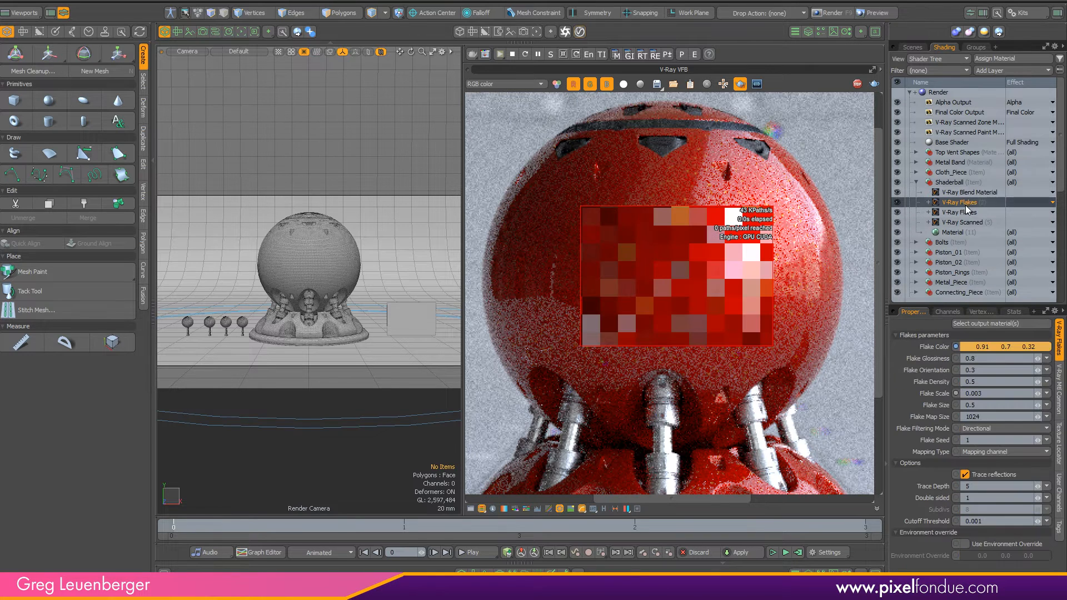
pyautogui.doubleClick(968, 346)
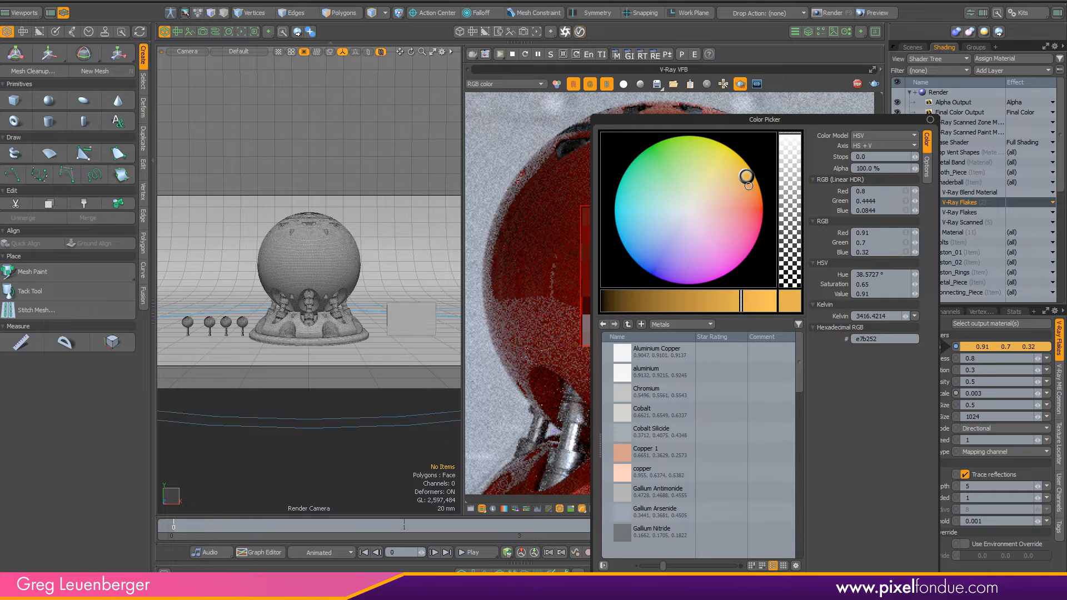
pyautogui.moveTo(746, 169); pyautogui.dragTo(698, 148)
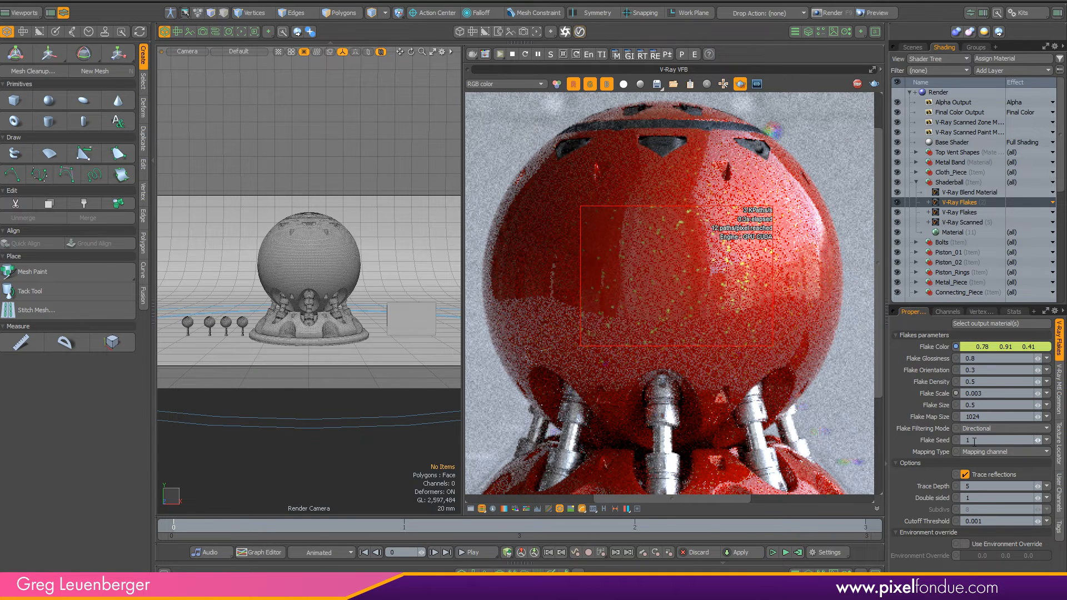
pyautogui.click(994, 440)
pyautogui.write('22')
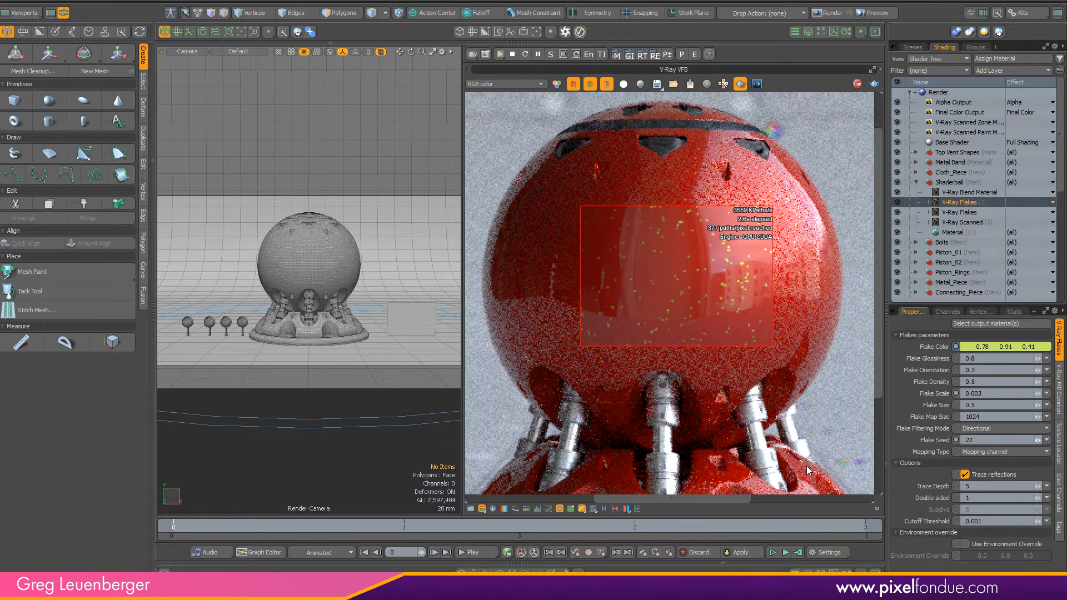
pyautogui.press('Return')
# Change the Flake Color of V-Ray Flakes (2) to cyan (0.48, 0.91, 0.91) and set its Flake Scale to 0.002
pyautogui.click(957, 347)
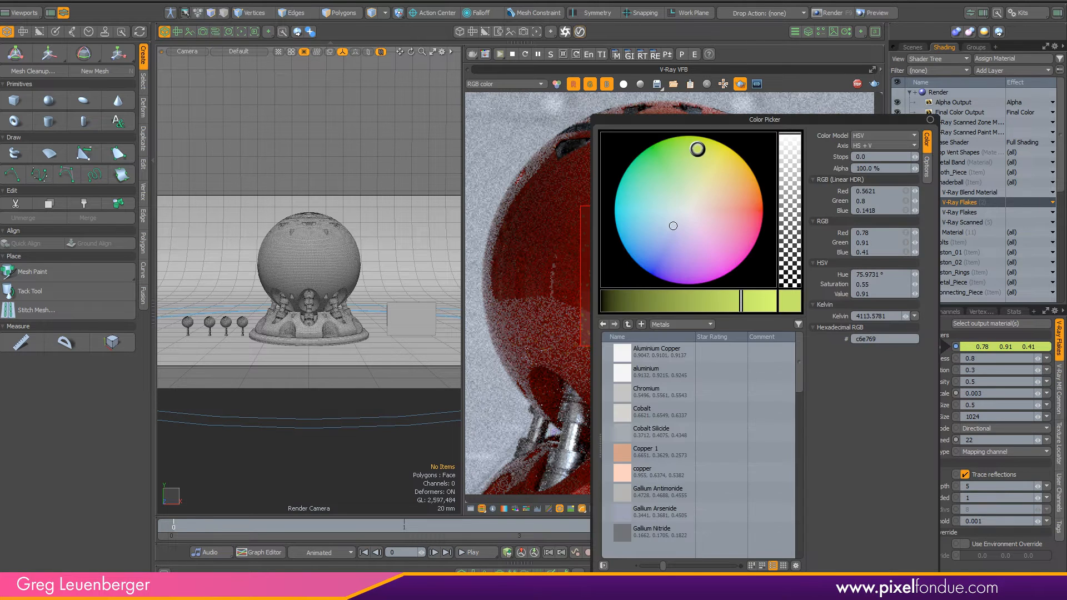
pyautogui.moveTo(698, 150); pyautogui.dragTo(632, 209)
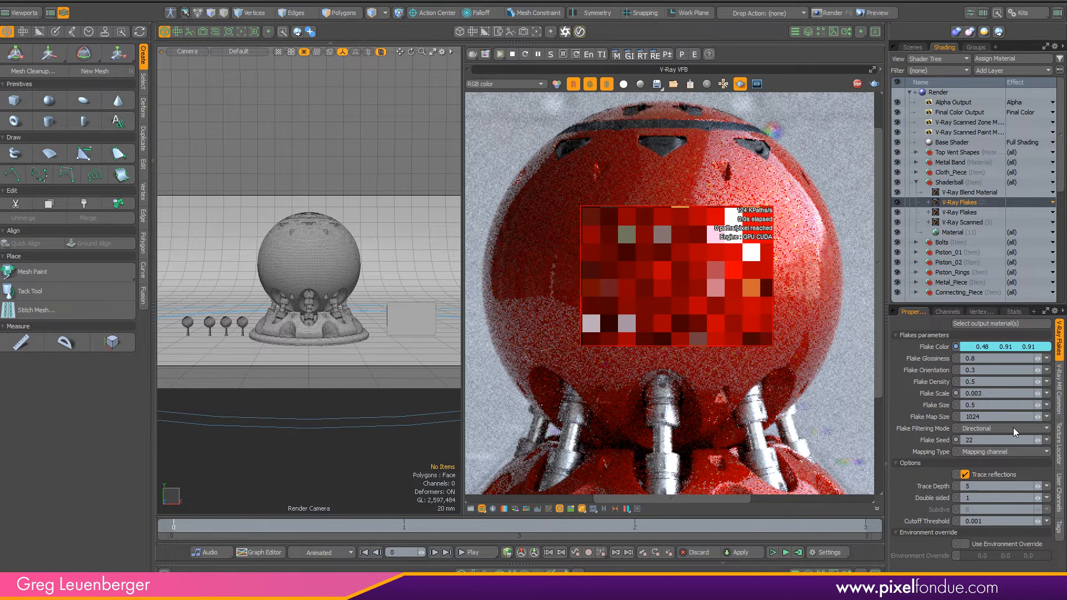
pyautogui.moveTo(980, 394); pyautogui.dragTo(1012, 399)
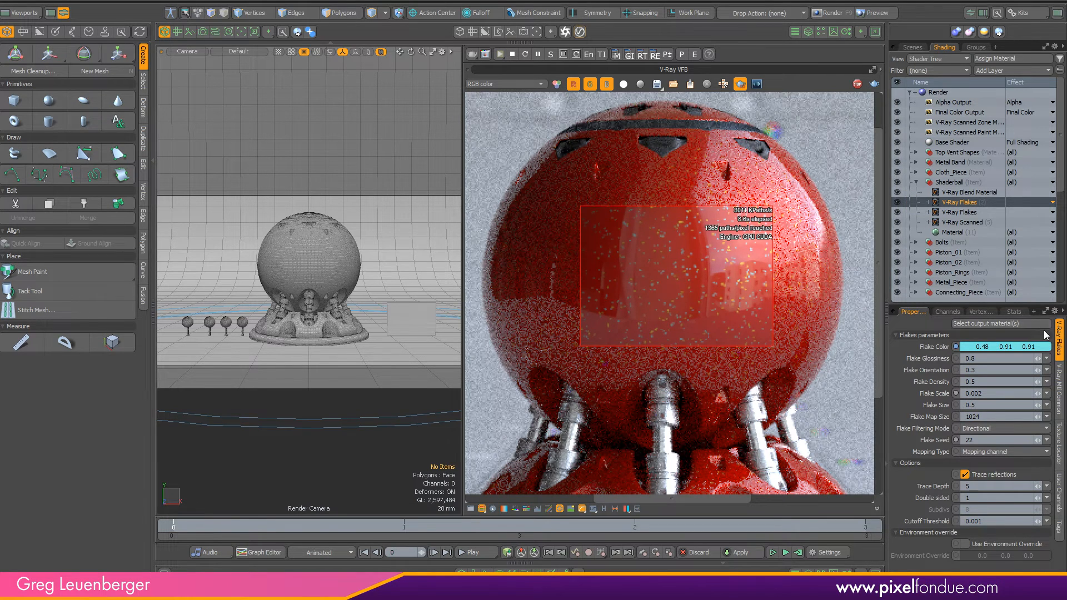
# Set the Clear Coat Strength of the Shaderball's V-Ray Scanned material to 0.1
pyautogui.click(995, 222)
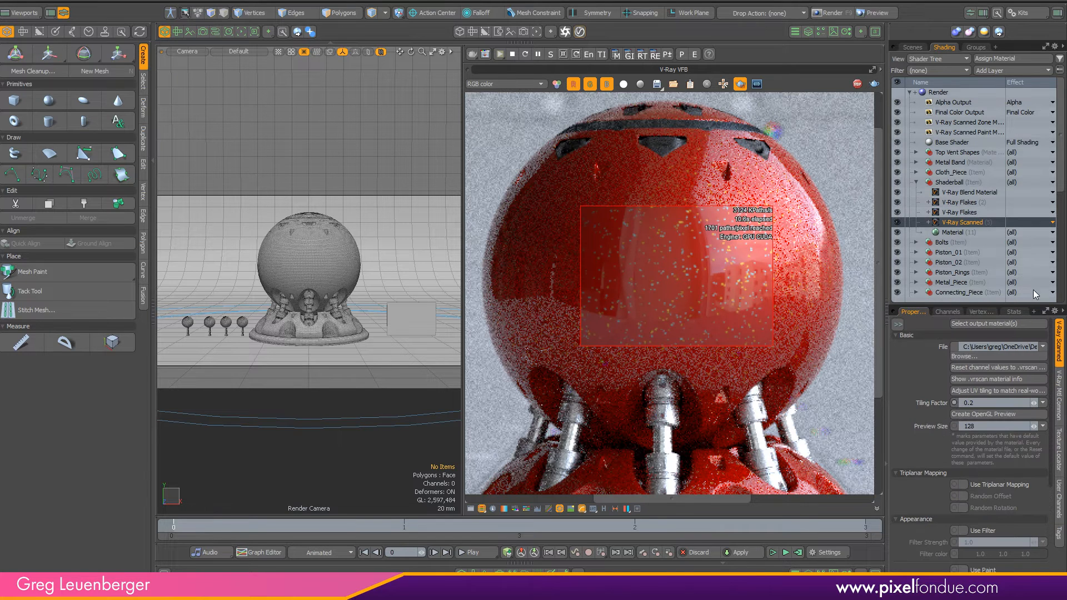
pyautogui.scroll(-5, 1034, 411)
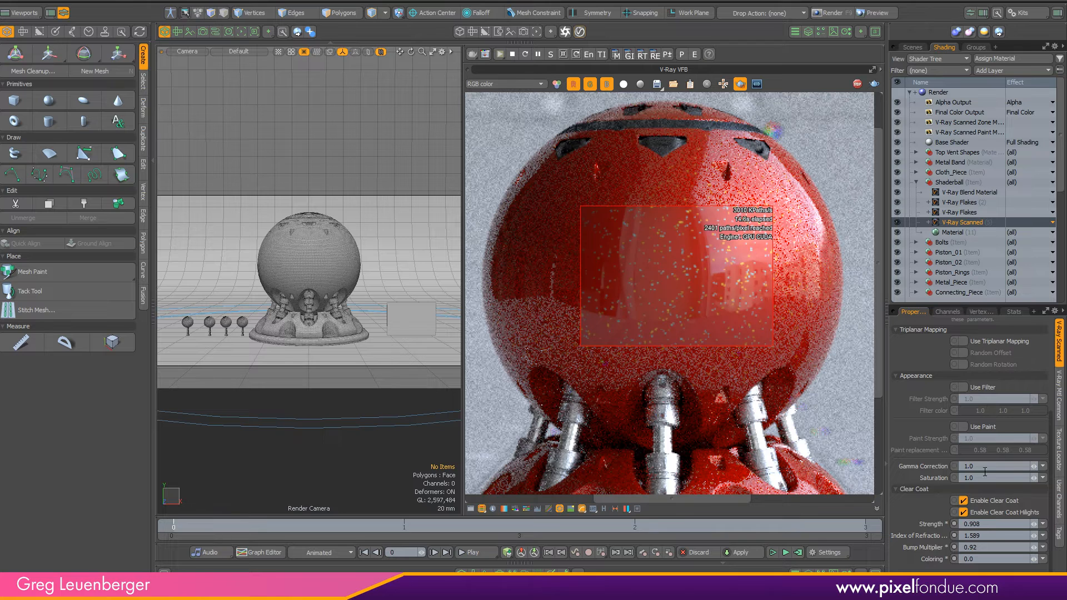
pyautogui.click(896, 376)
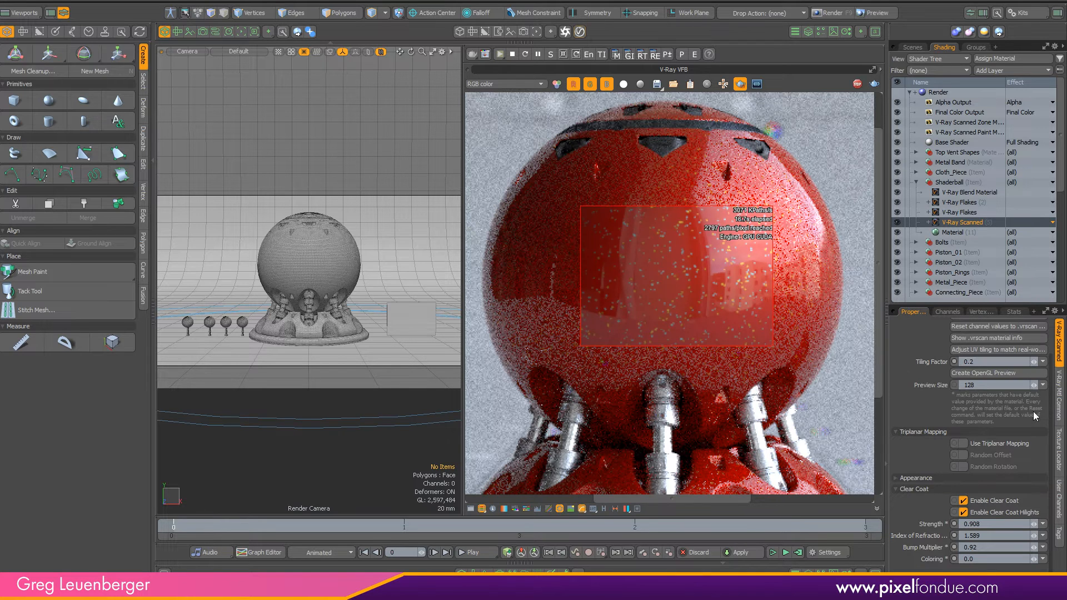
pyautogui.click(896, 431)
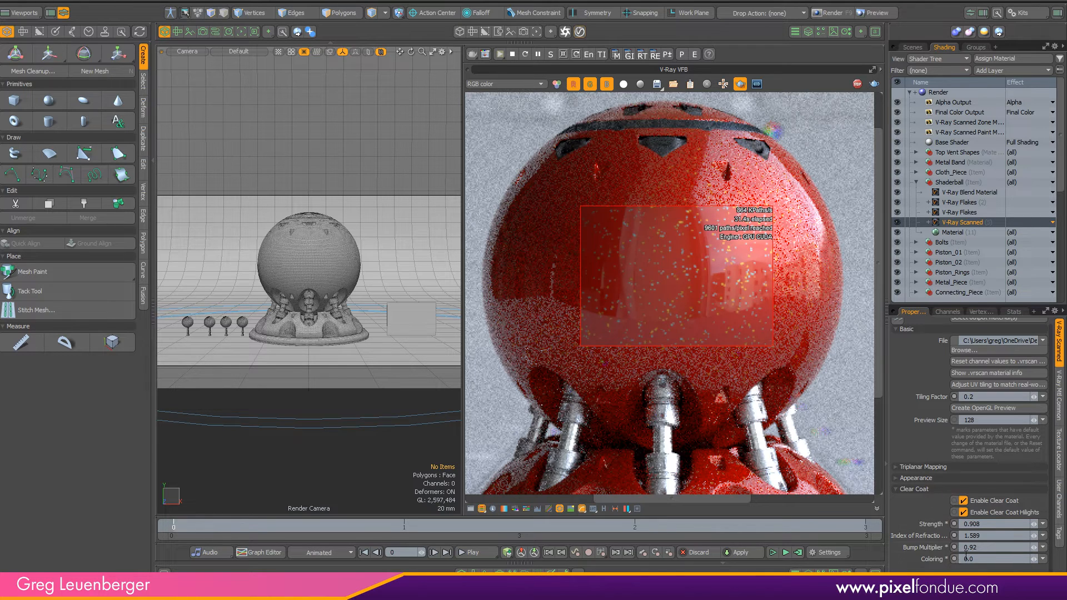
pyautogui.click(988, 524)
pyautogui.write('0.1')
pyautogui.press('Return')
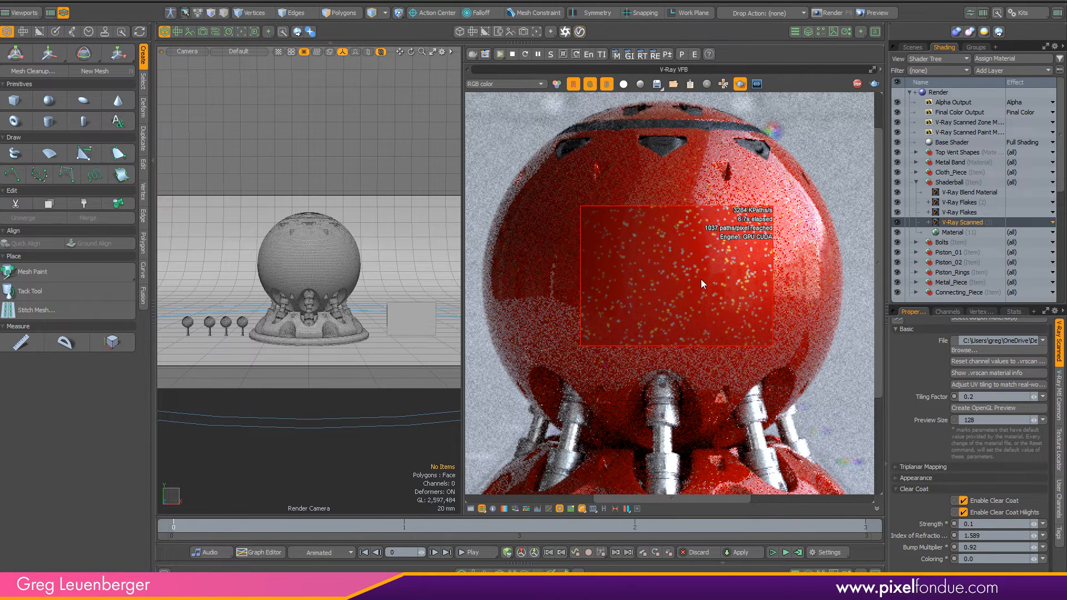
# Raise the Clear Coat Strength of the V-Ray Scanned material to 0.9
pyautogui.click(990, 526)
pyautogui.write('0.9')
pyautogui.press('Return')
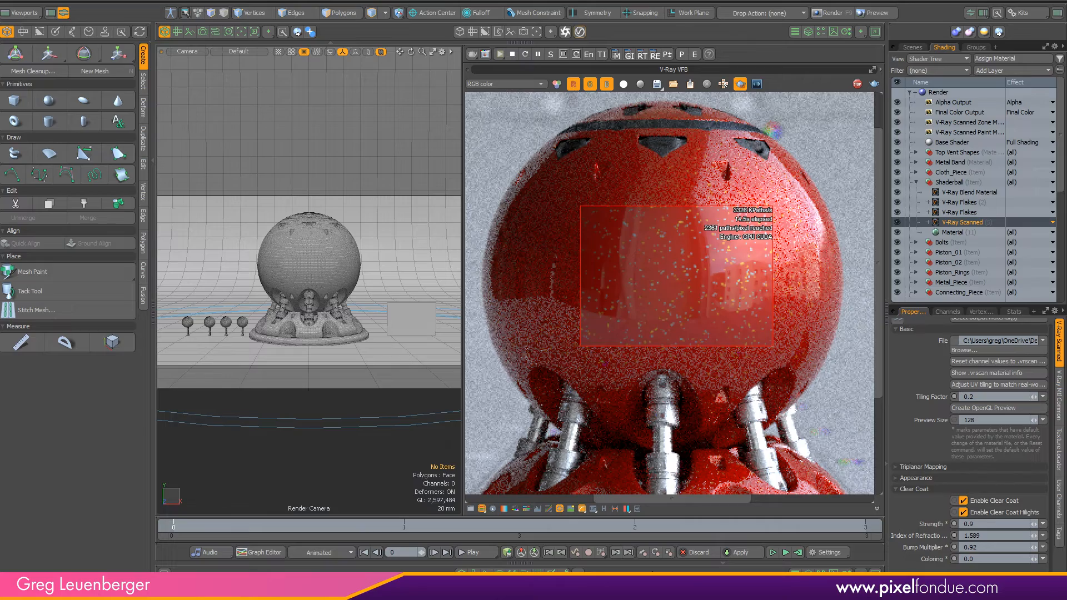
# Turn off region rendering in the V-Ray VFB and inspect the flakes on the whole shaderball and its base
pyautogui.click(737, 86)
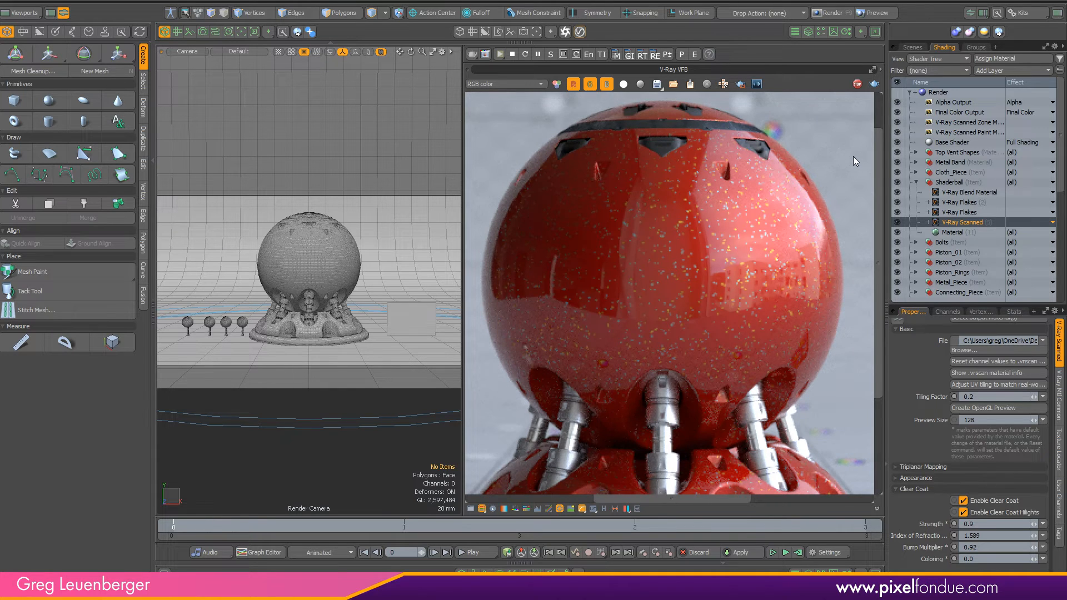
pyautogui.moveTo(691, 368); pyautogui.dragTo(680, 191, button='middle')
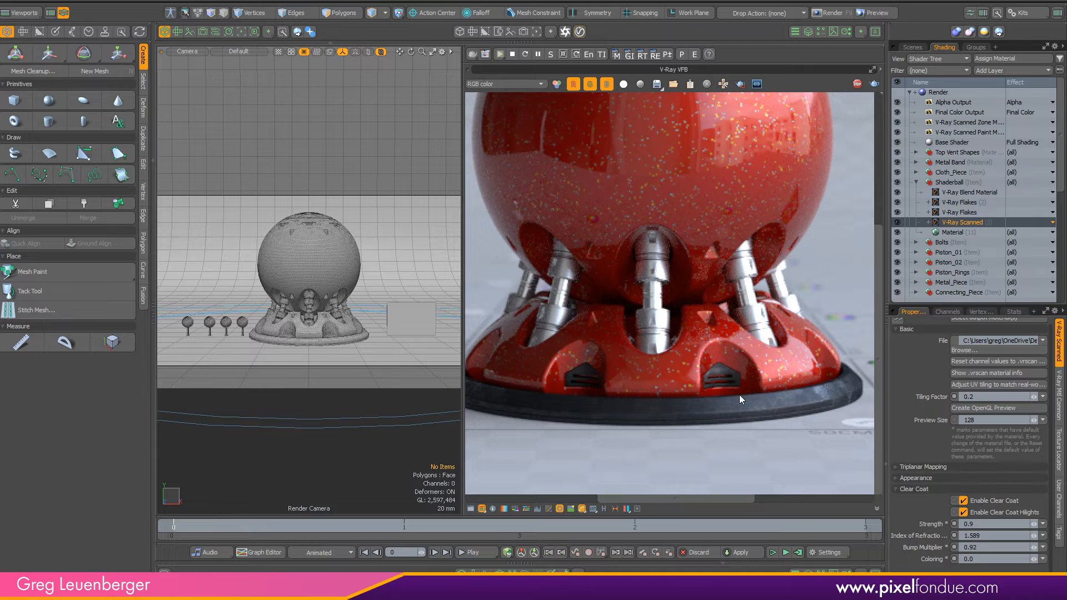
pyautogui.moveTo(679, 273); pyautogui.dragTo(693, 422, button='middle')
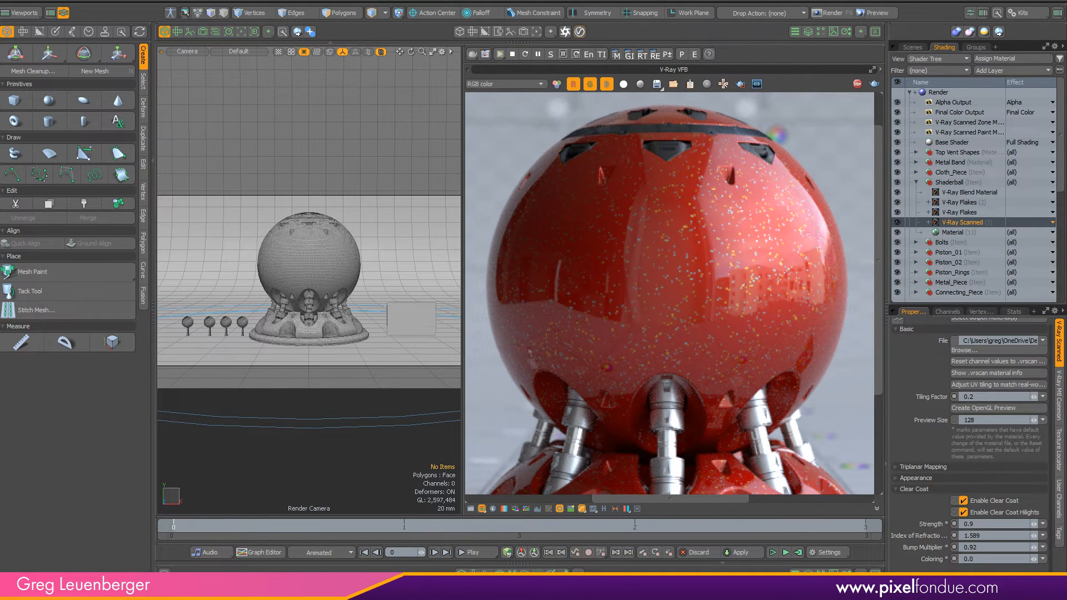
# Switch to the web browser and look through the Chaos Group VRscans gallery, opening and closing the Camera Lenses project
pyautogui.hotkey('alt', 'Tab')
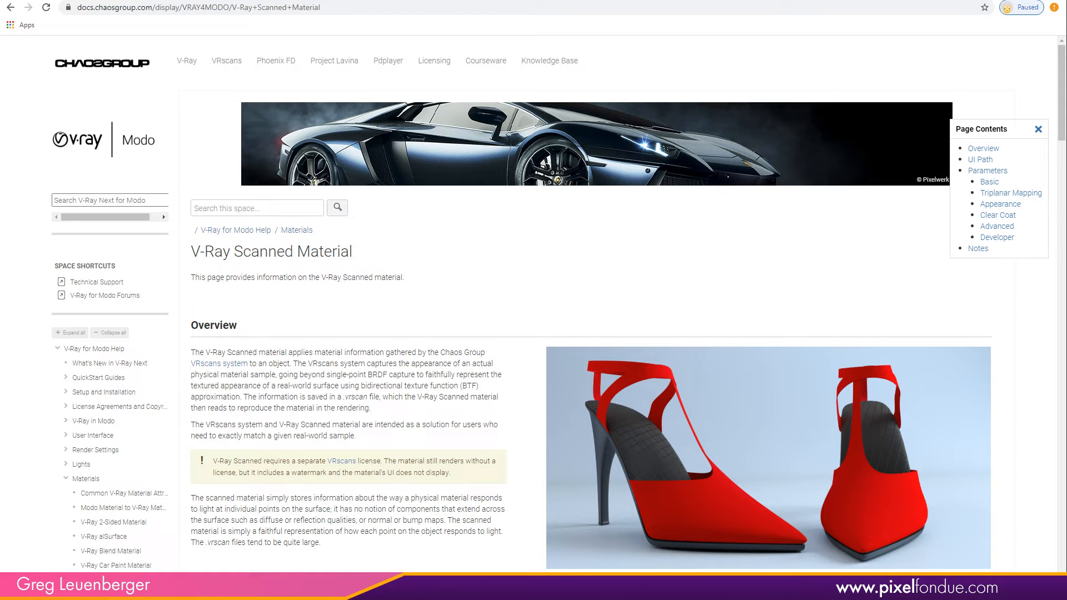
pyautogui.moveTo(1062, 132); pyautogui.dragTo(1063, 169)
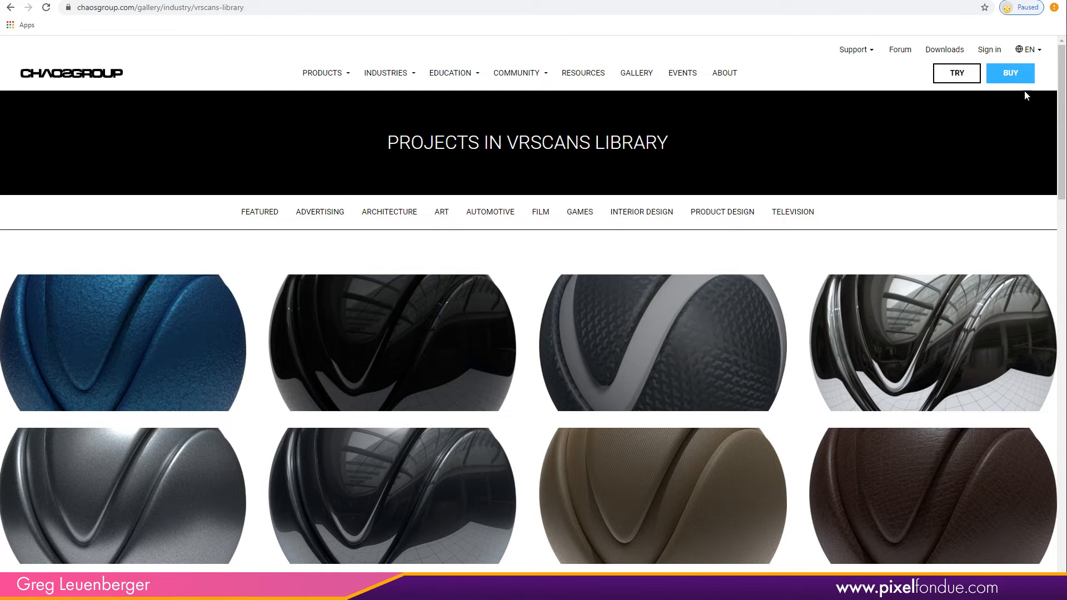
pyautogui.moveTo(1060, 97)
pyautogui.mouseDown()
pyautogui.moveTo(1061, 119)
pyautogui.moveTo(1059, 100)
pyautogui.mouseUp()
pyautogui.click(267, 214)
pyautogui.hotkey('alt', 'Left')
pyautogui.click(713, 217)
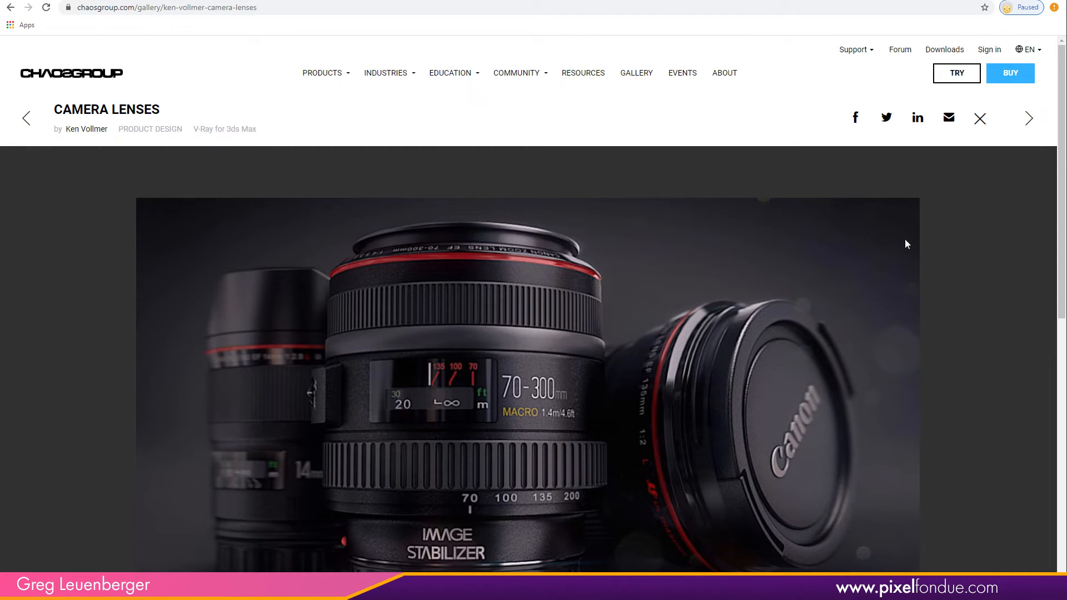
pyautogui.click(980, 119)
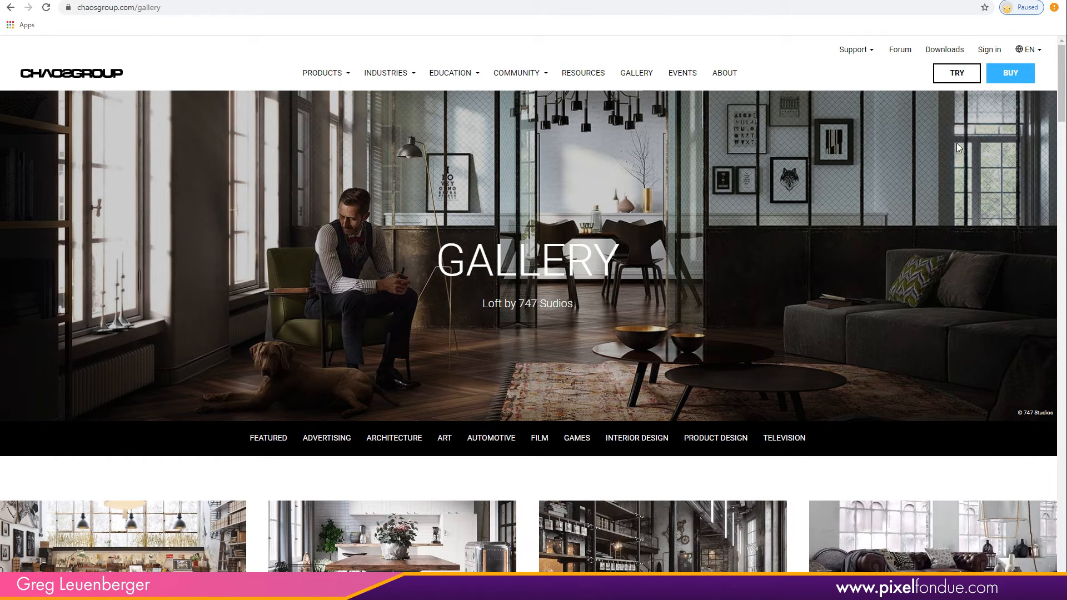
# Open the Commercial Products page of the Chaos Group online store by way of the purchase options
pyautogui.click(868, 0)
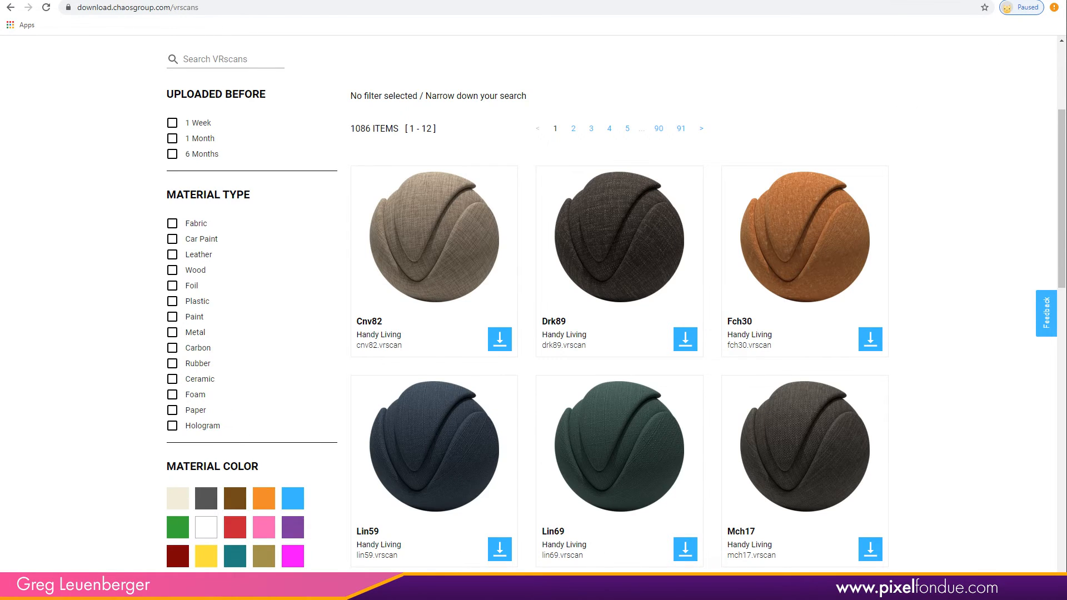
pyautogui.hotkey('ctrl', 'Tab')
pyautogui.hotkey('ctrl', 'shift', 'Tab')
pyautogui.hotkey('ctrl', 'shift', 'Tab')
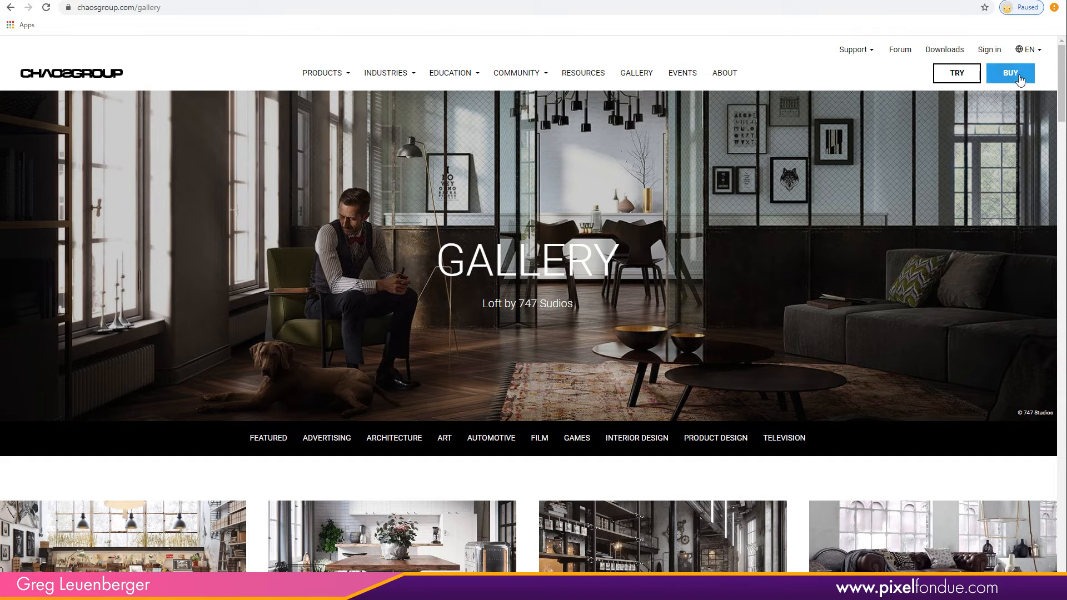
pyautogui.click(1015, 75)
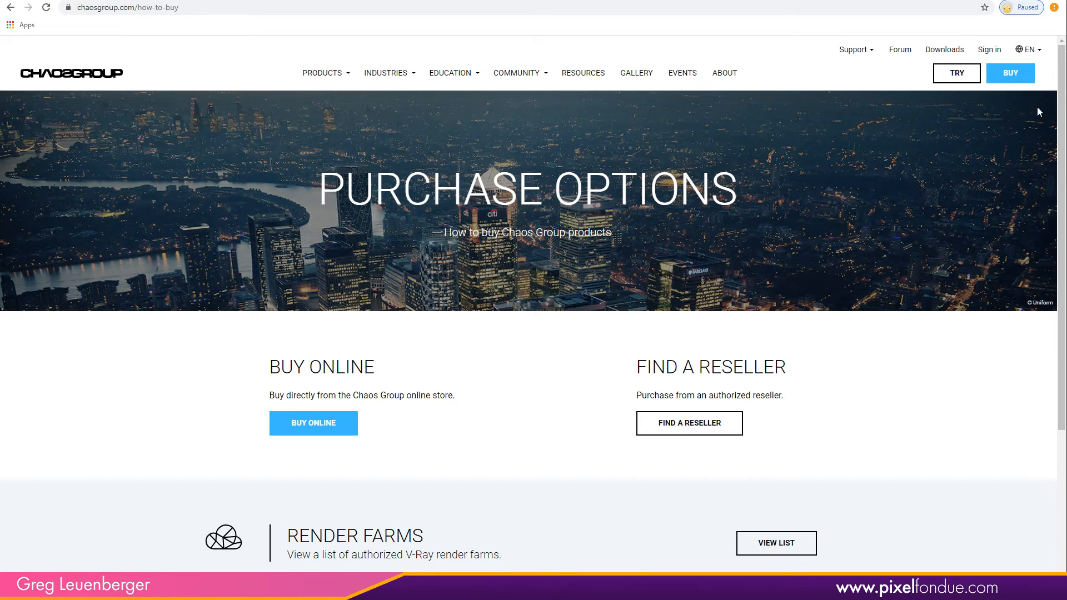
pyautogui.click(303, 432)
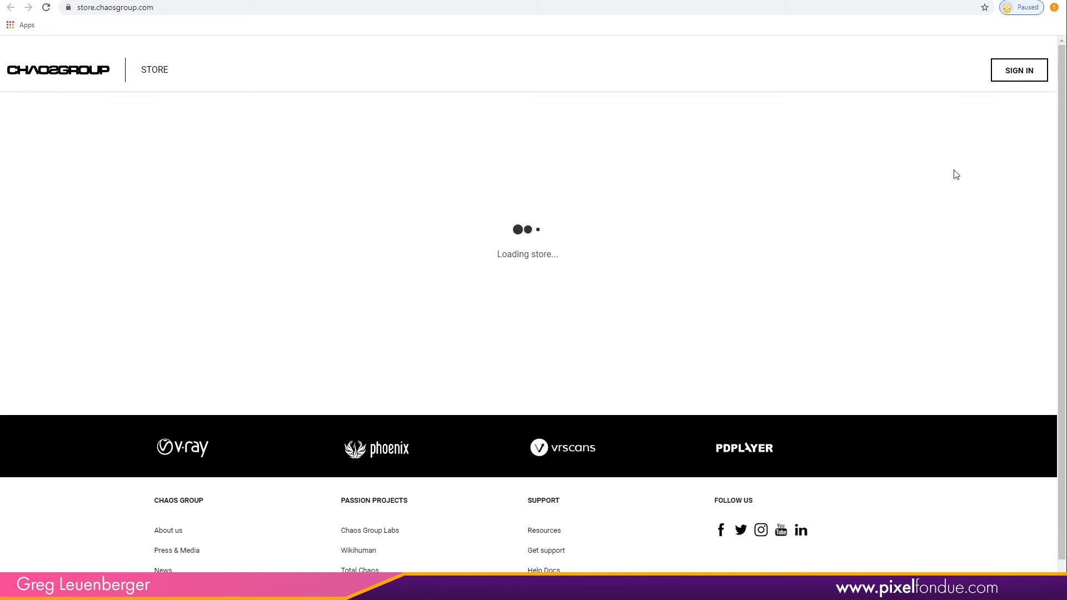
pyautogui.scroll(-3, 1057, 148)
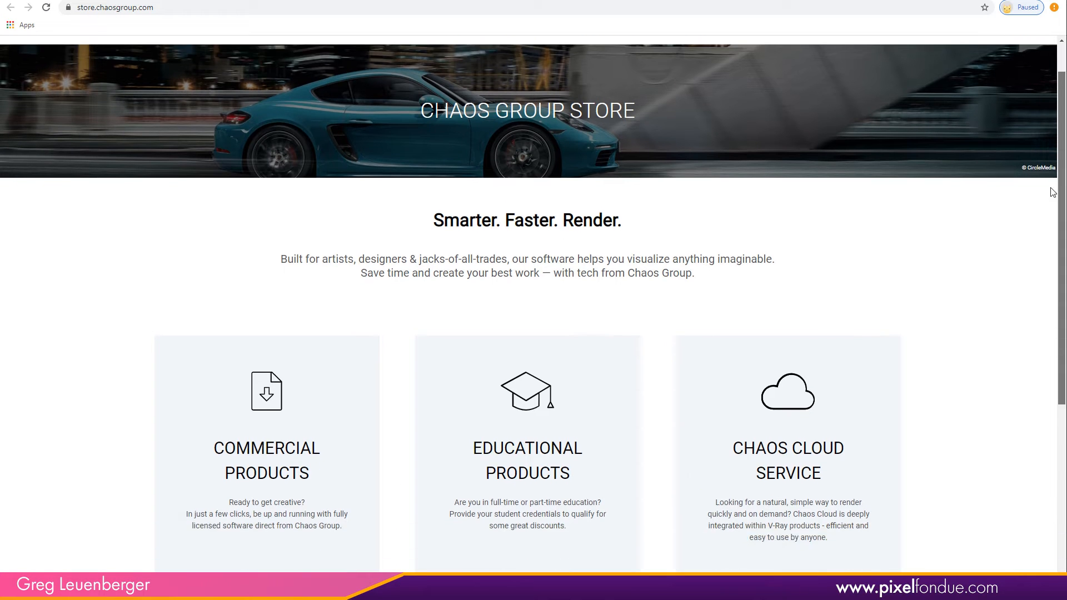
pyautogui.click(268, 480)
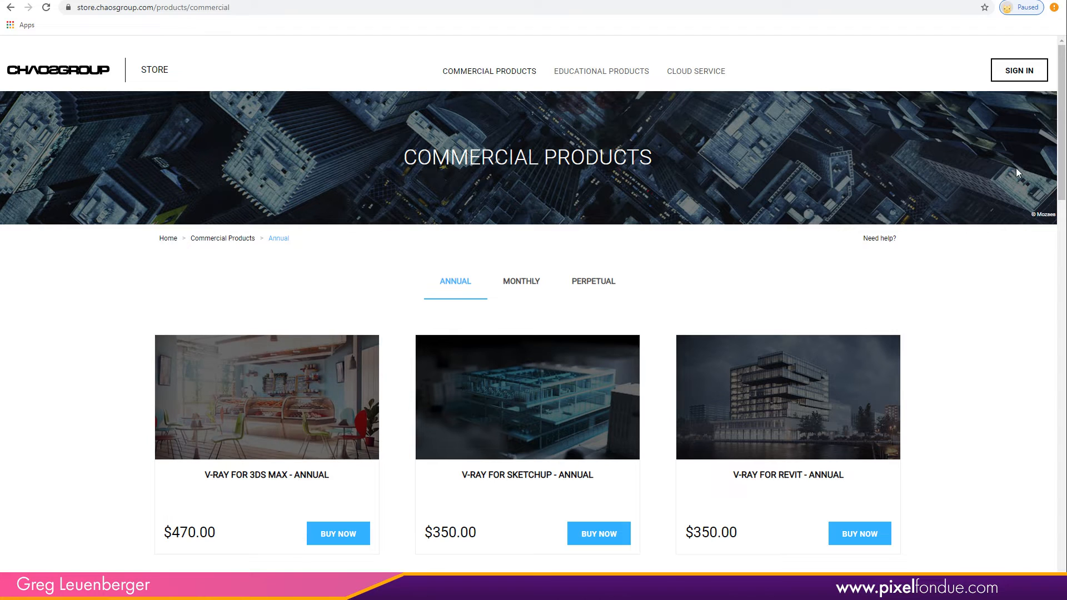
# Examine the annual licence offers in the store, especially V-Ray for Modo, VRscans and the VRscans Render Node
pyautogui.scroll(-2, 1059, 174)
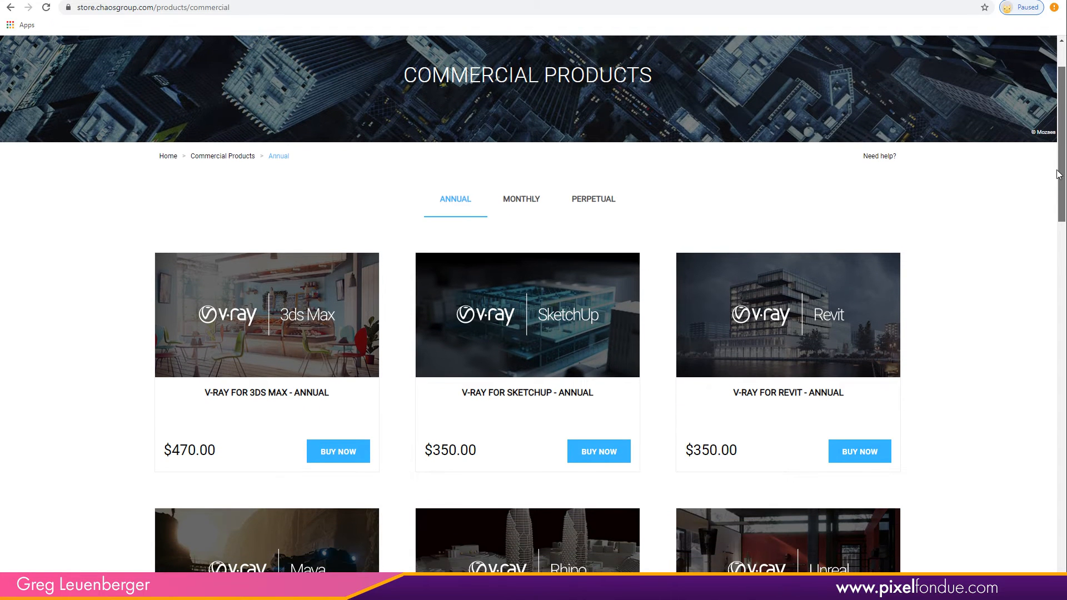
pyautogui.scroll(-1, 1059, 174)
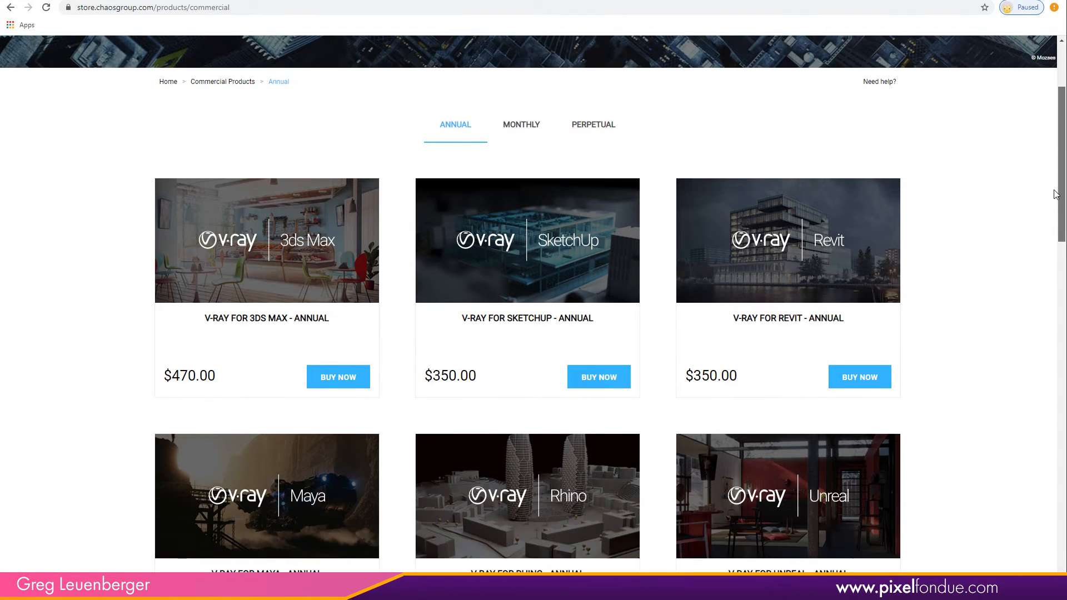
pyautogui.scroll(-1, 1056, 194)
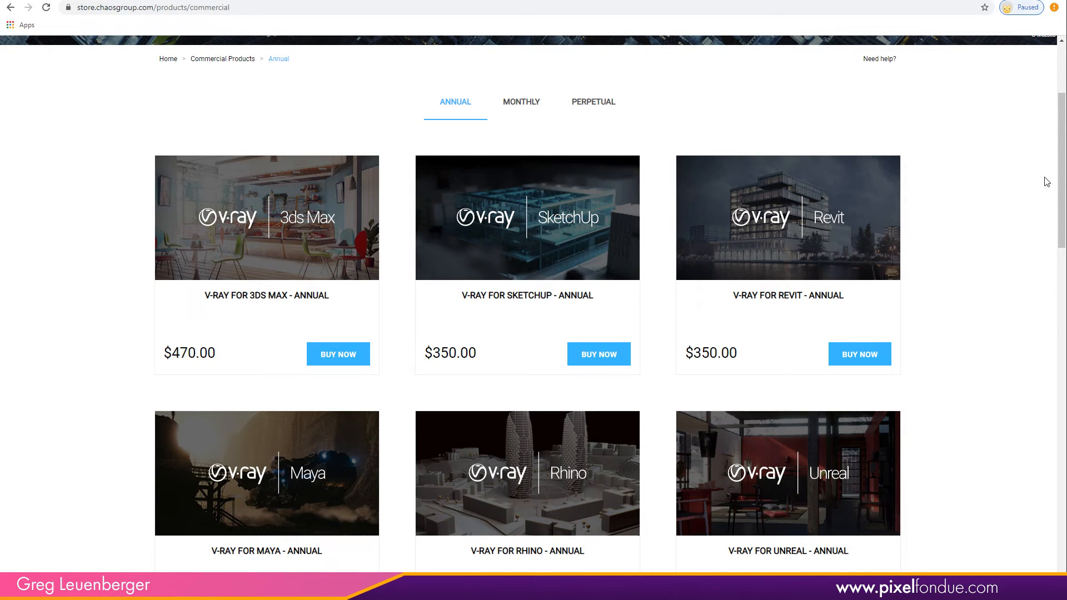
pyautogui.scroll(-5, 1059, 183)
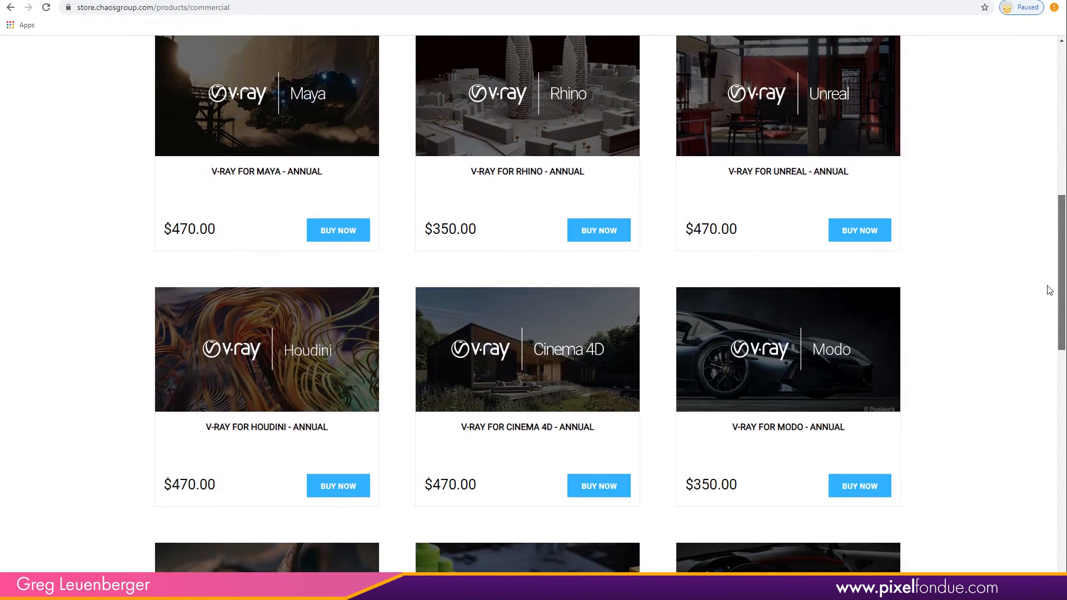
pyautogui.scroll(-1, 976, 311)
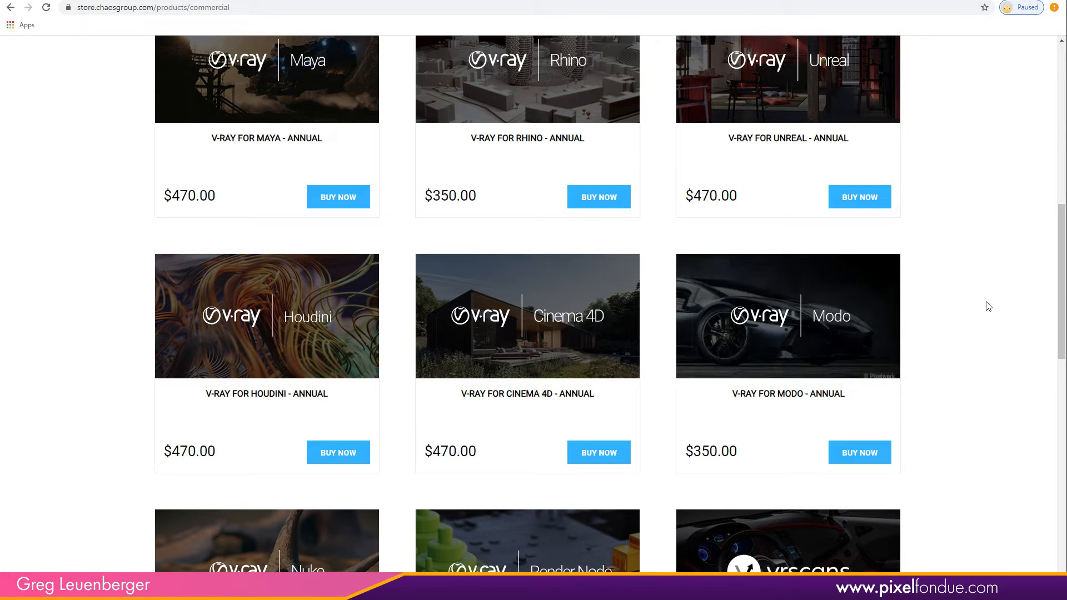
pyautogui.scroll(-3, 1059, 332)
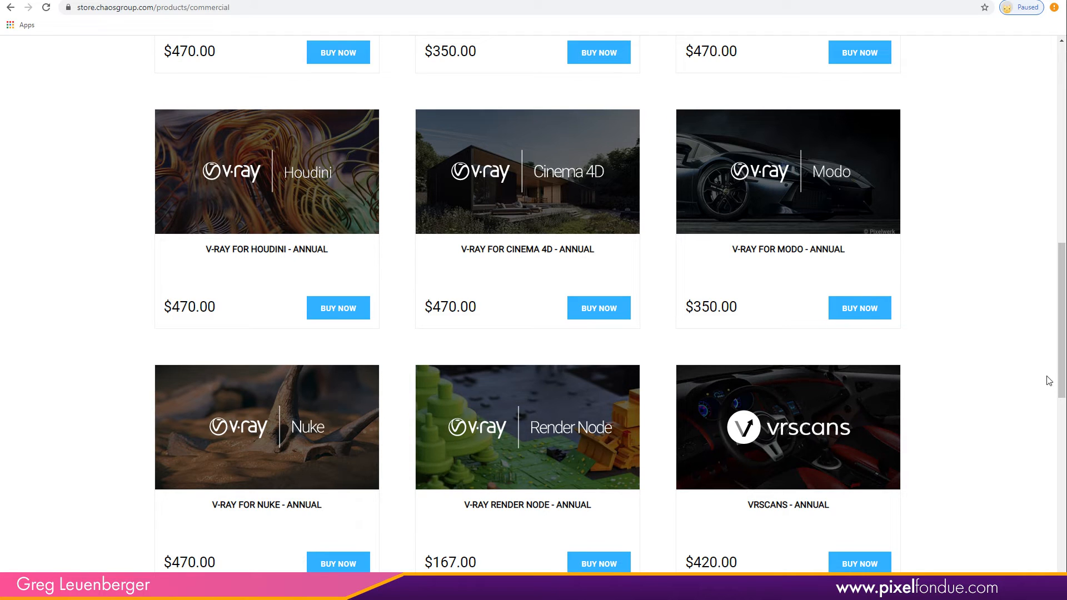
pyautogui.scroll(-5, 1054, 378)
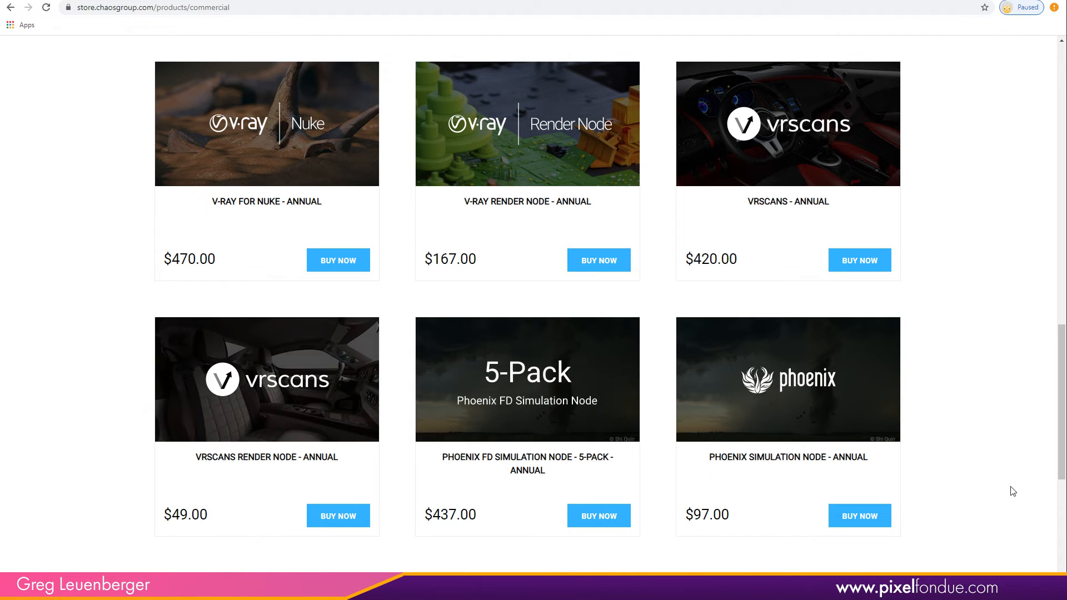
pyautogui.scroll(3, 1062, 471)
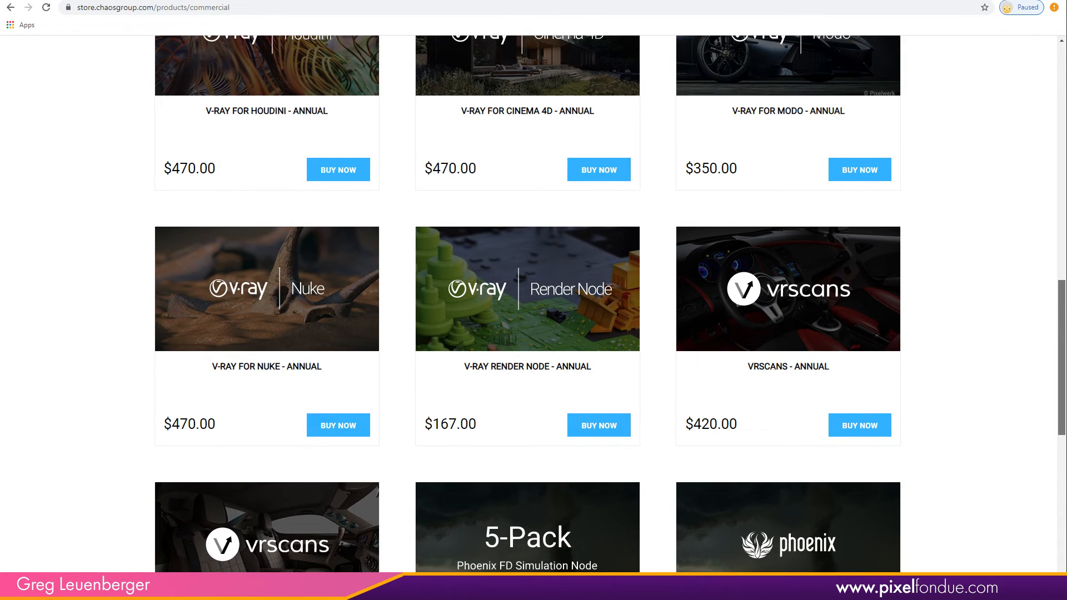
pyautogui.moveTo(1062, 427); pyautogui.dragTo(1062, 430)
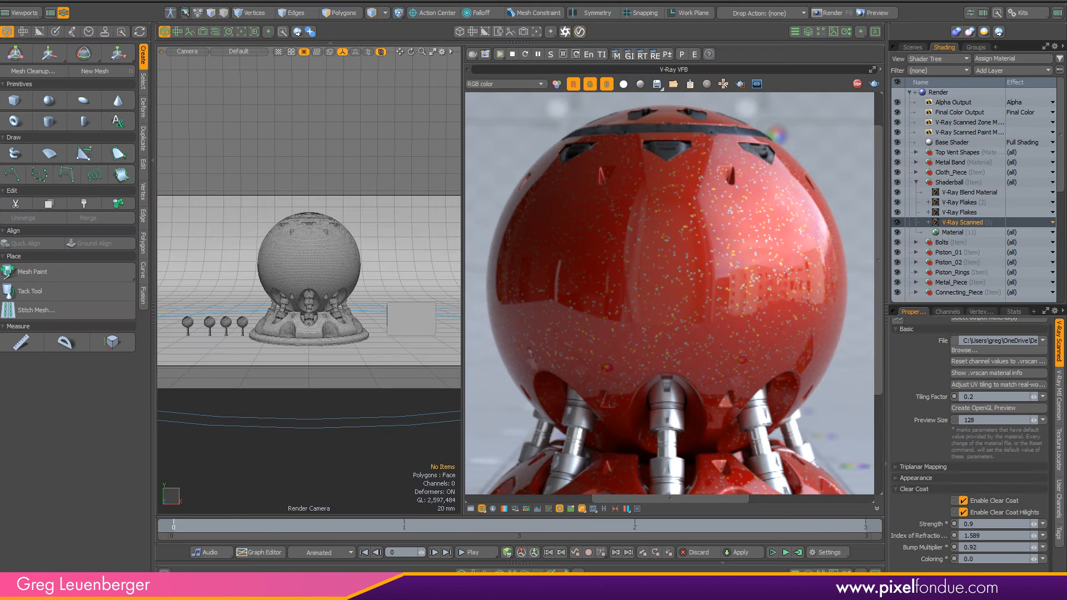
# Return to Modo, widen the Shader Tree's Name column and view the V-Ray Scanned Zone Mask and Paint Mask output properties
pyautogui.click(968, 103)
pyautogui.click(975, 122)
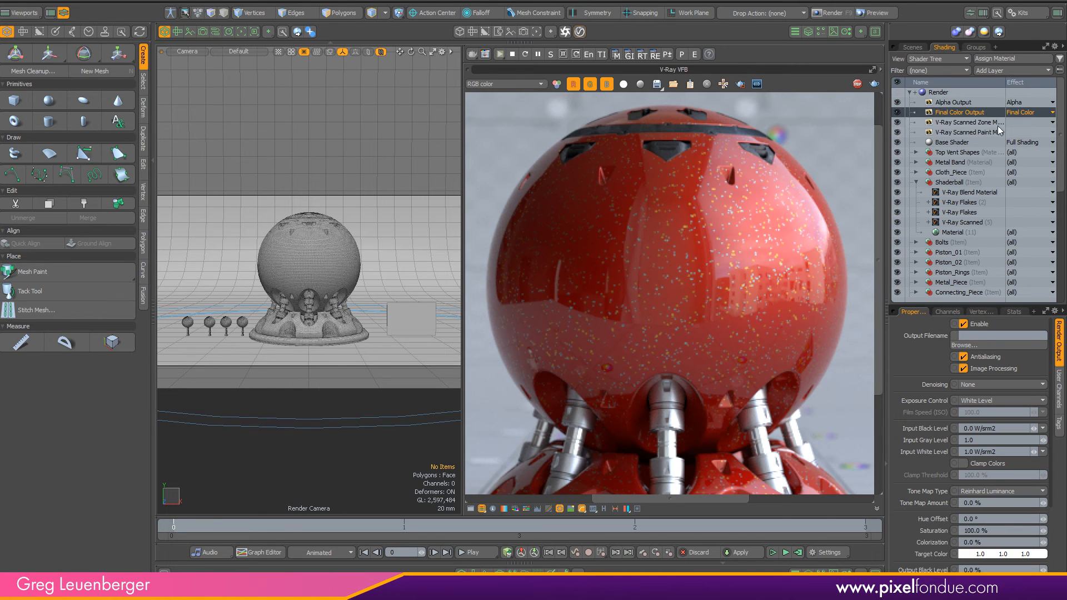
pyautogui.moveTo(1004, 84); pyautogui.dragTo(1029, 83)
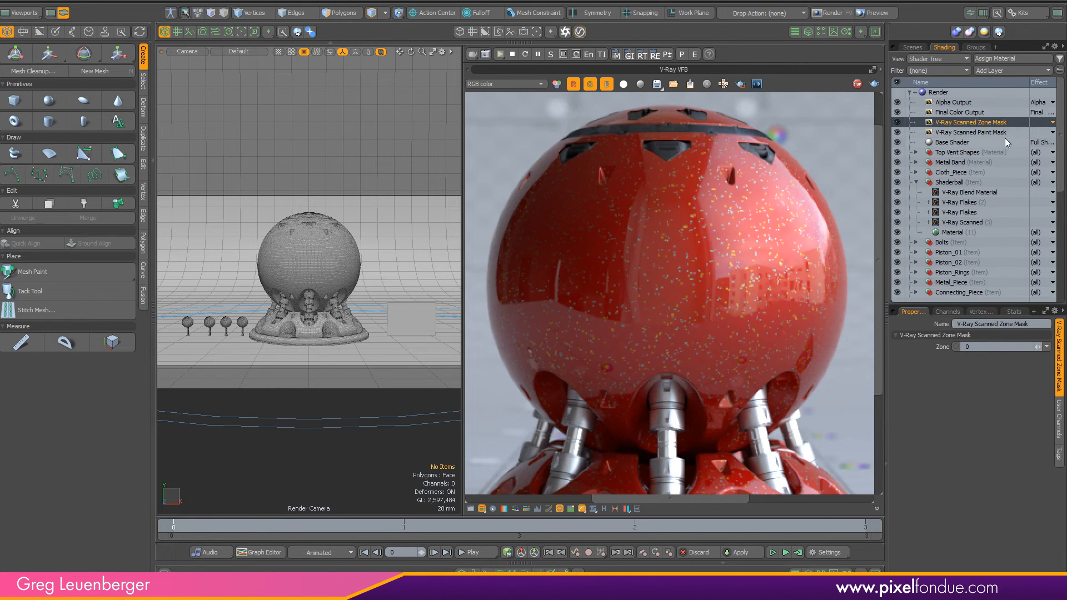
pyautogui.click(962, 133)
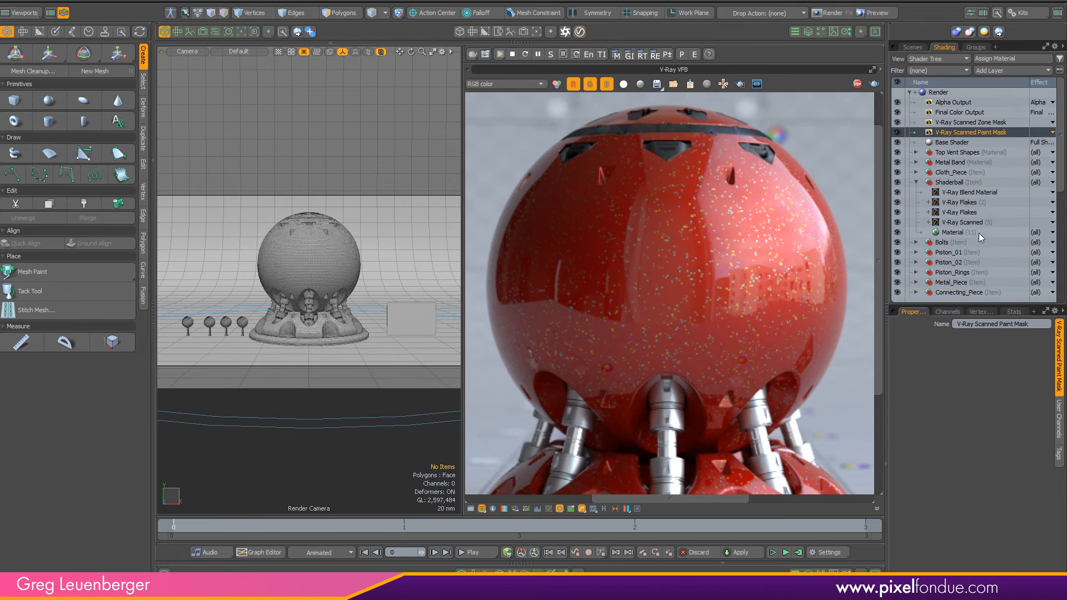
# View the V-Ray Scanned Paint Mask and Zone Mask channels in the VFB, then restore RGB color and stop the render
pyautogui.click(503, 84)
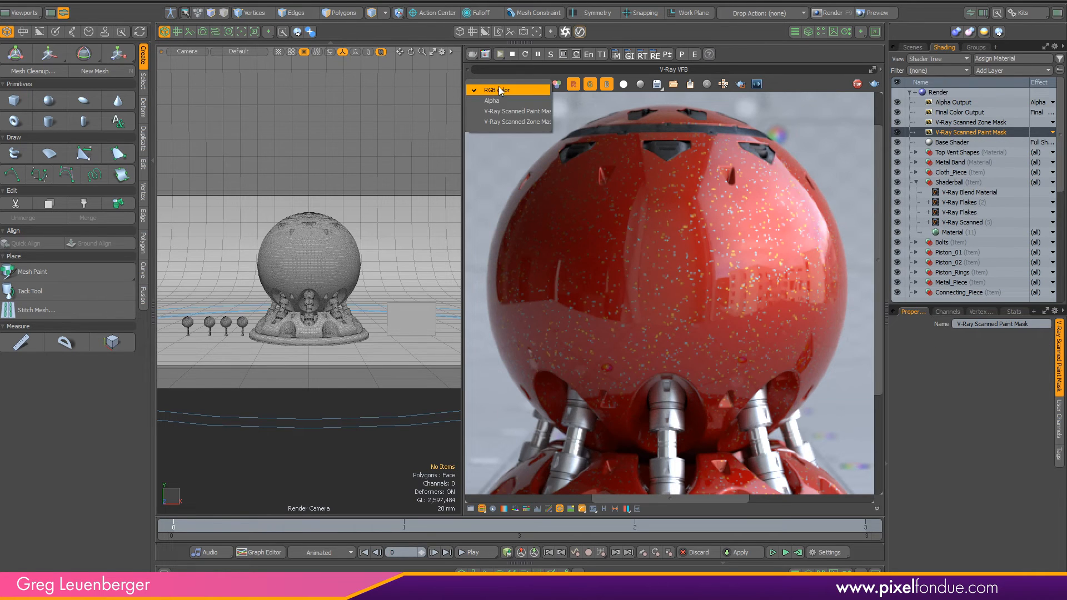
pyautogui.click(504, 111)
pyautogui.click(505, 86)
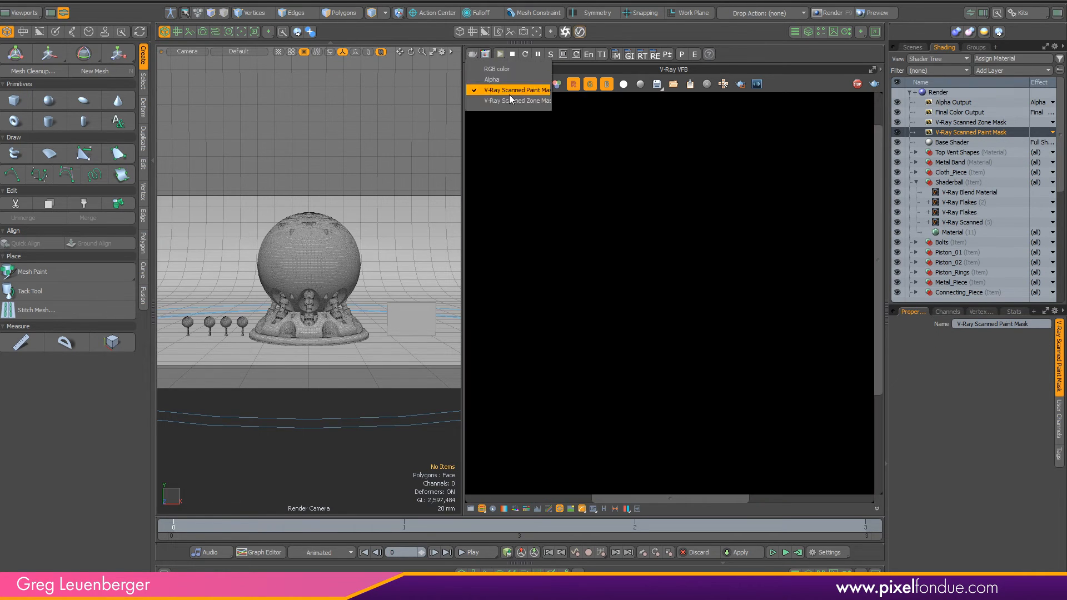
pyautogui.click(508, 96)
pyautogui.click(503, 84)
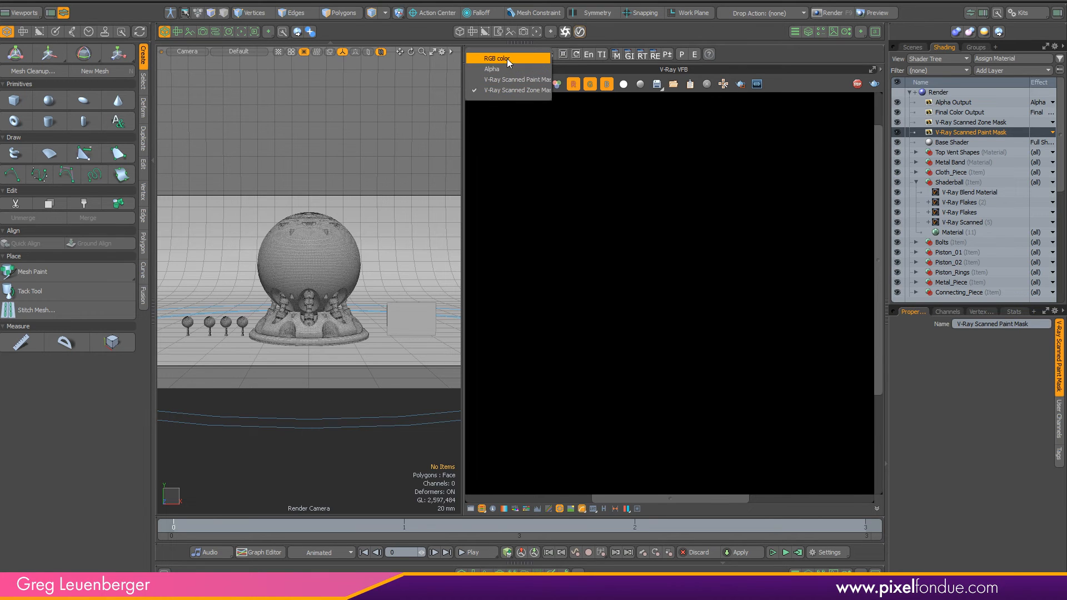
pyautogui.click(506, 59)
pyautogui.click(512, 54)
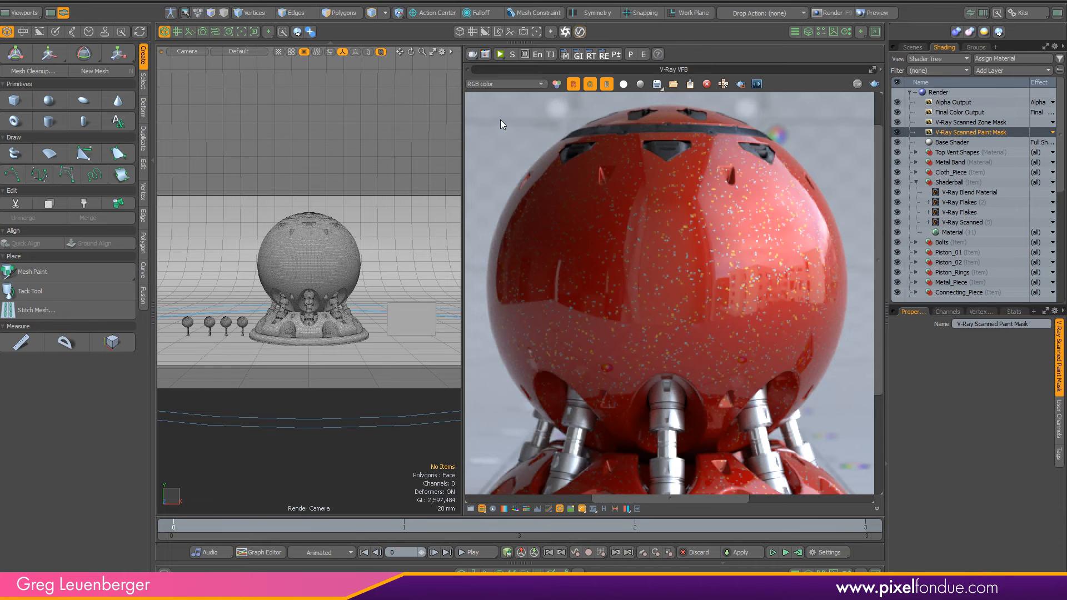
# Start a V-Ray RT CPU render and examine the V-Ray Scanned Paint Mask channel from the ball down to the shaderball's base
pyautogui.click(500, 53)
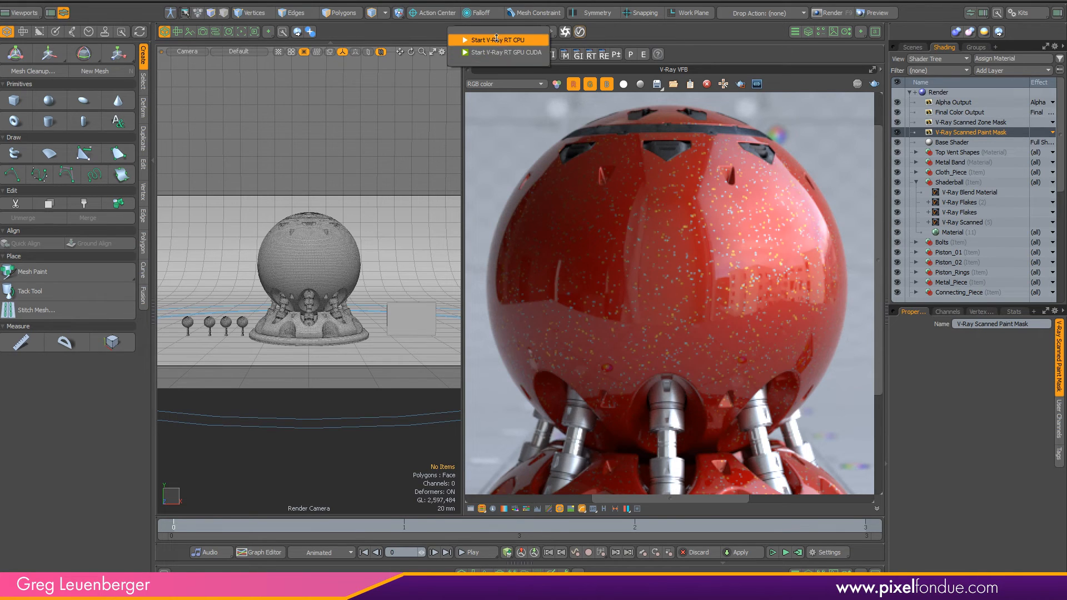
pyautogui.click(500, 53)
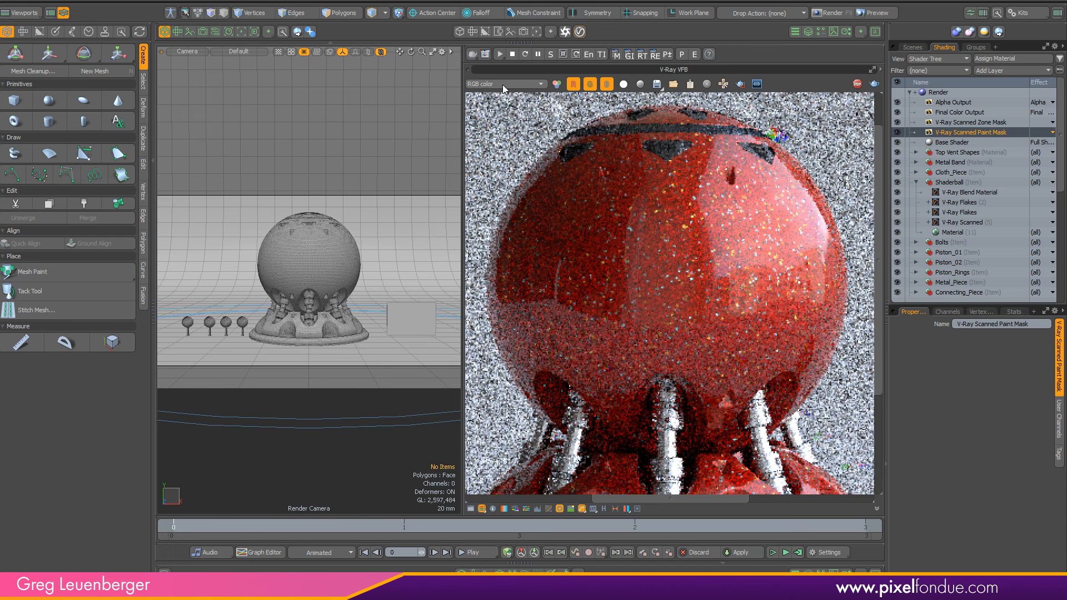
pyautogui.click(503, 84)
pyautogui.click(513, 111)
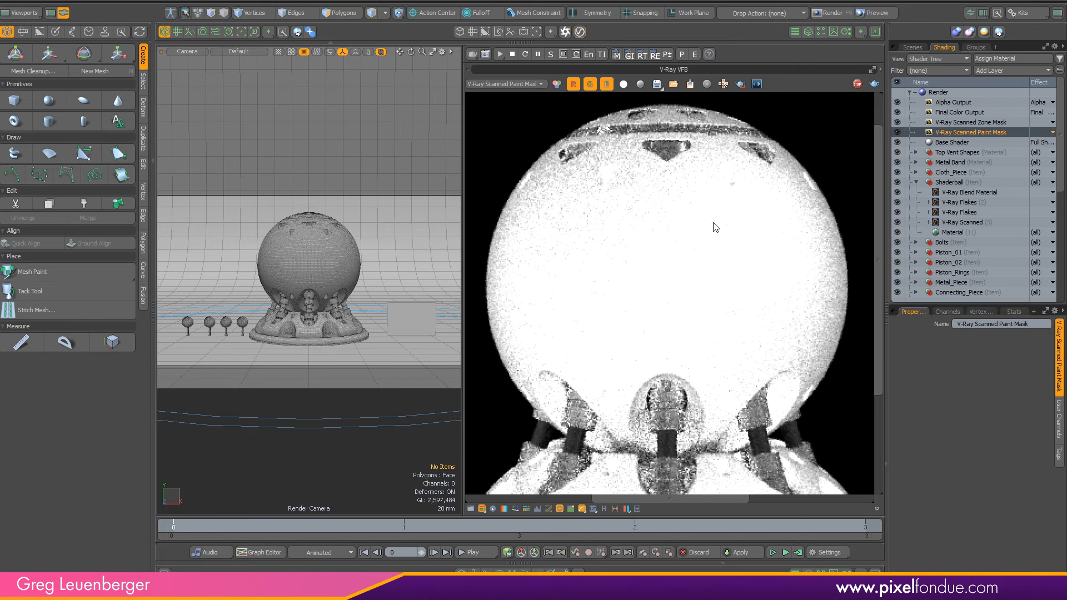
pyautogui.moveTo(877, 279)
pyautogui.mouseDown()
pyautogui.moveTo(875, 311)
pyautogui.moveTo(866, 244)
pyautogui.moveTo(865, 278)
pyautogui.mouseUp()
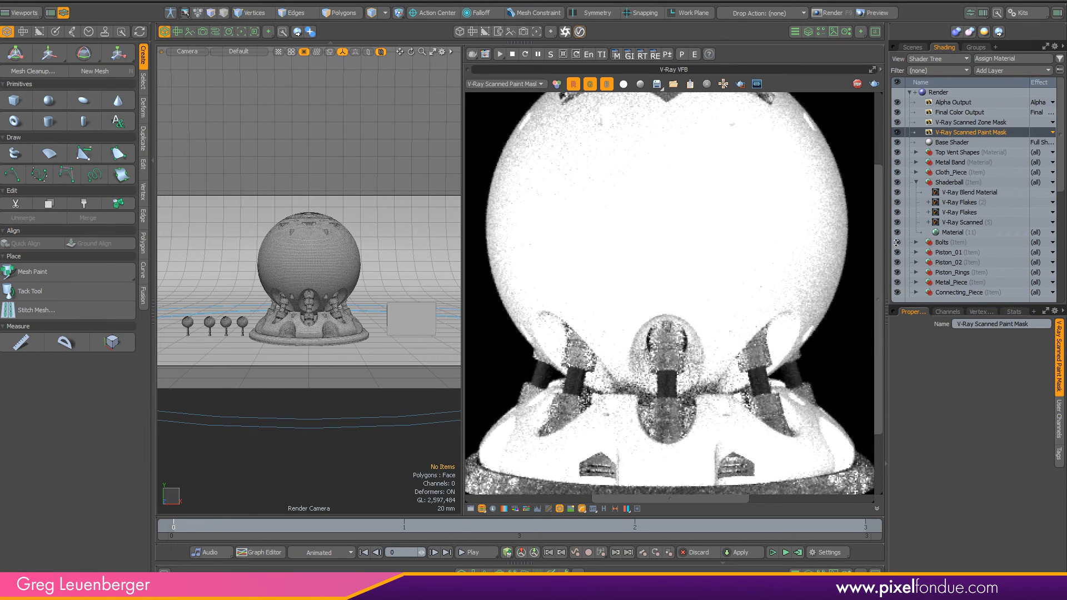
pyautogui.moveTo(880, 379); pyautogui.dragTo(852, 423)
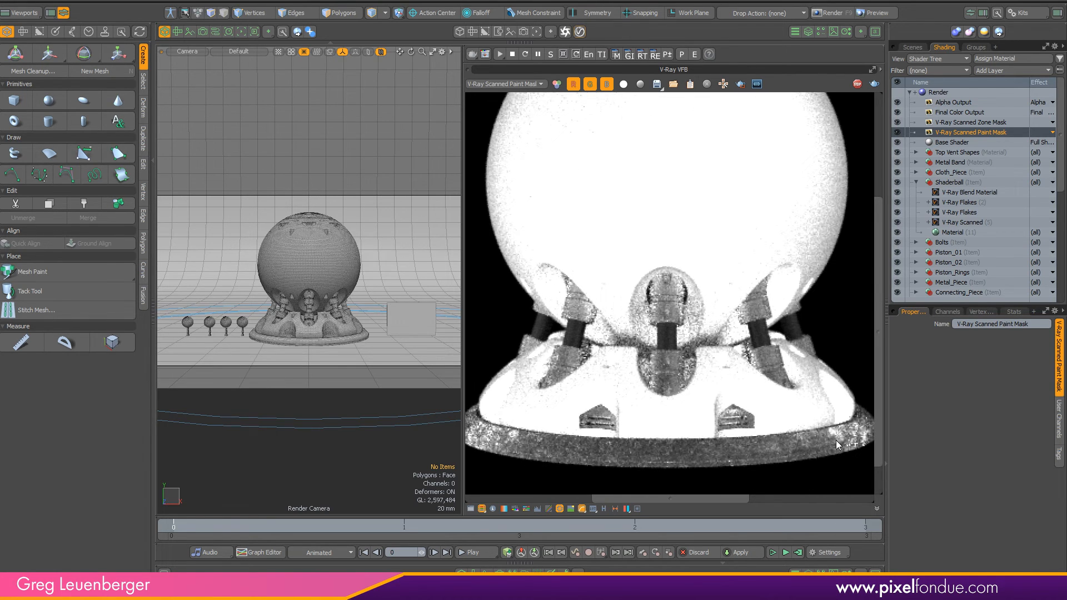
# Return the VFB to the RGB color channel and inspect the shaderball's red base and dark rim up close
pyautogui.click(516, 84)
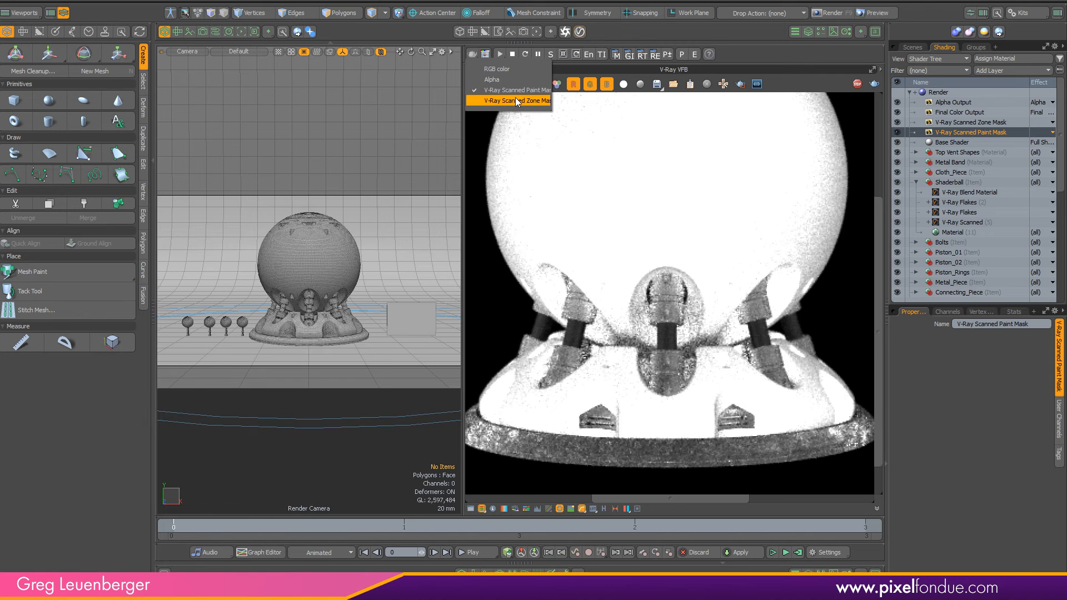
pyautogui.click(510, 70)
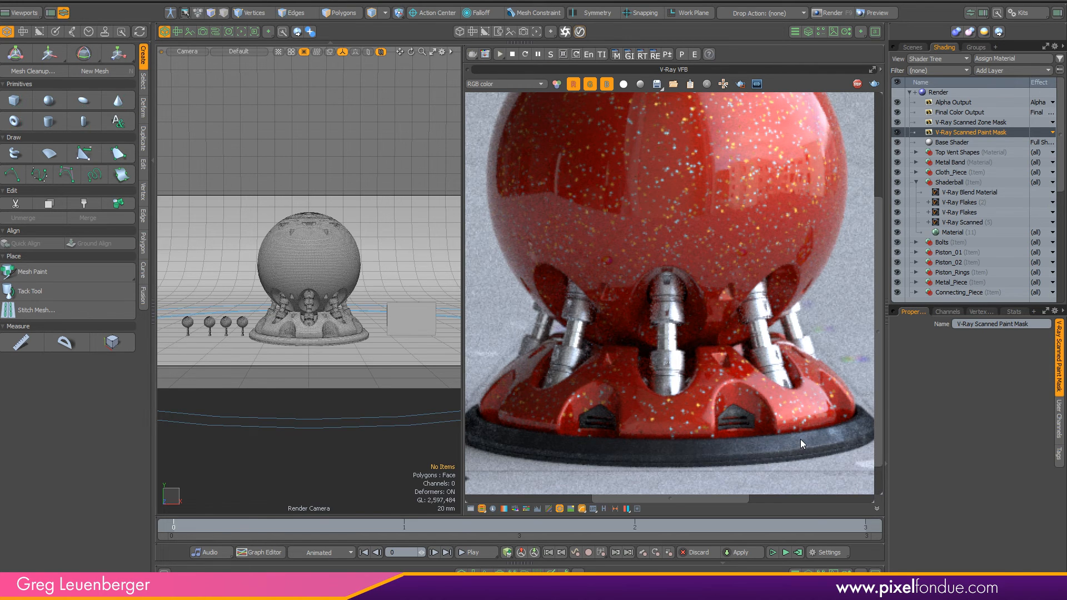
pyautogui.moveTo(702, 499); pyautogui.dragTo(752, 497)
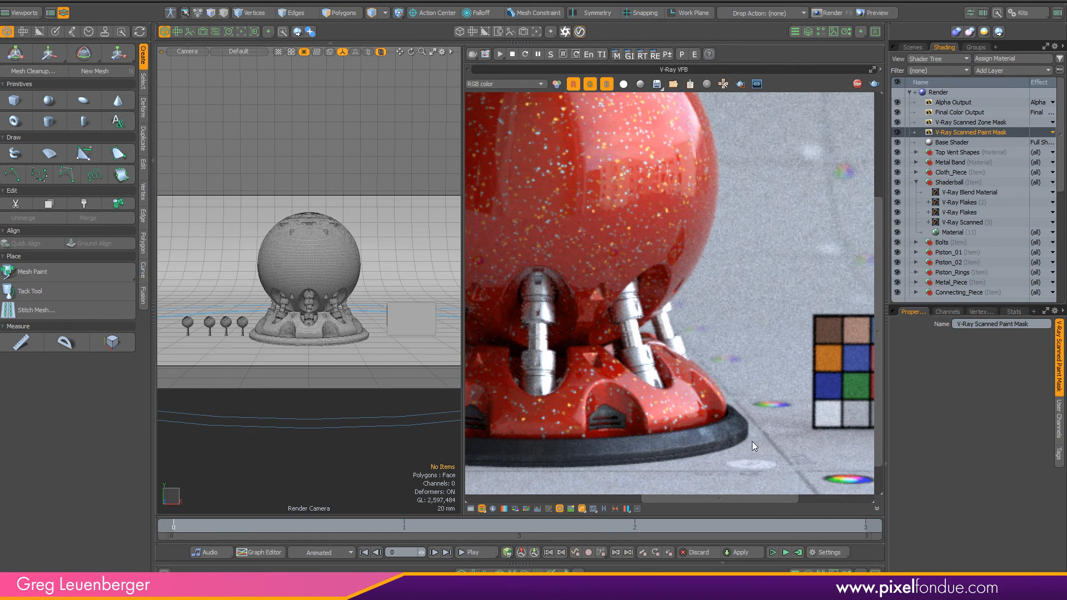
pyautogui.scroll(3, 741, 444)
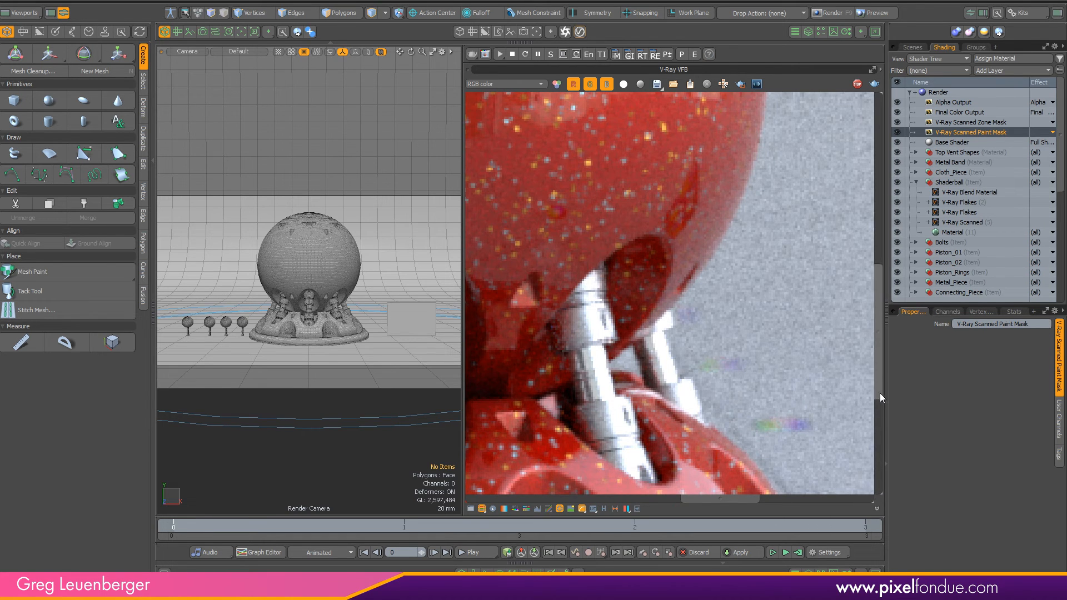
pyautogui.scroll(-5, 879, 392)
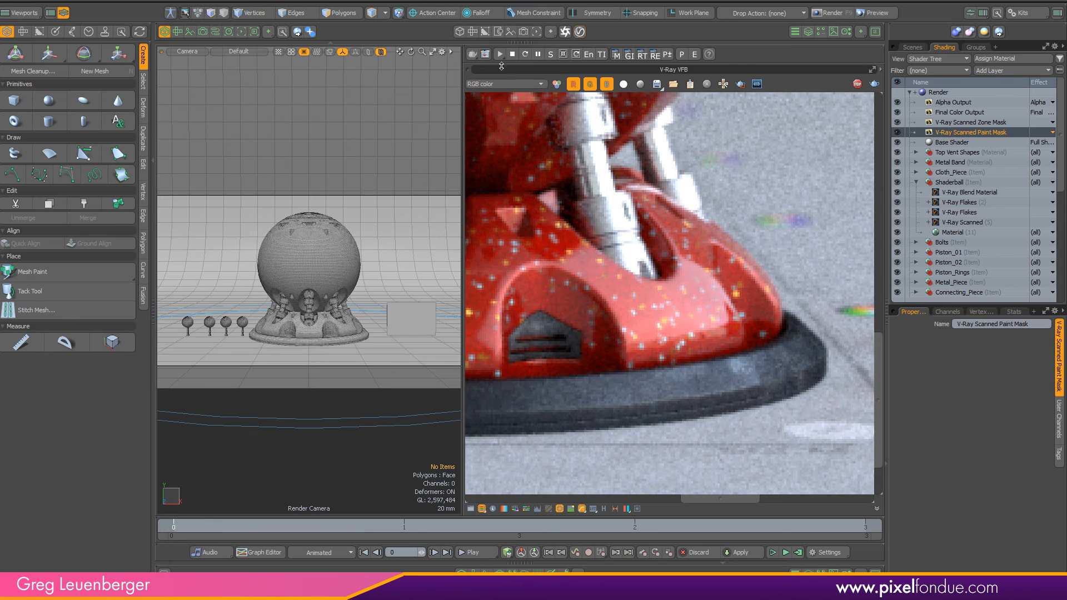
# Display the V-Ray Scanned Paint Mask channel again and inspect it from the base rim up to the top vents
pyautogui.click(503, 84)
pyautogui.click(519, 111)
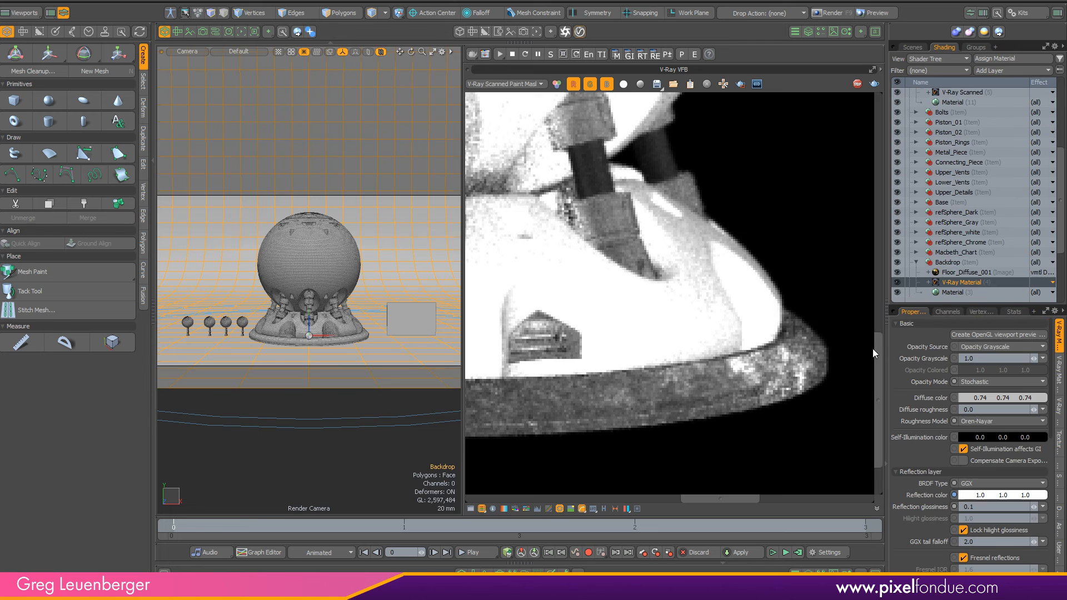
pyautogui.moveTo(873, 349); pyautogui.dragTo(879, 220)
pyautogui.moveTo(696, 500); pyautogui.dragTo(650, 503)
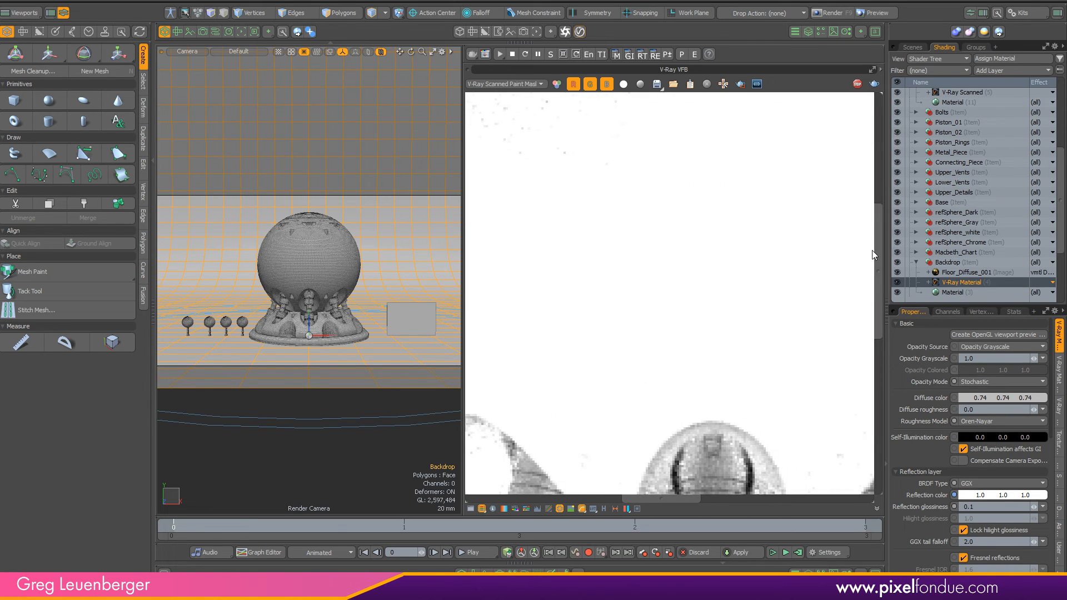
pyautogui.moveTo(877, 247); pyautogui.dragTo(896, 148)
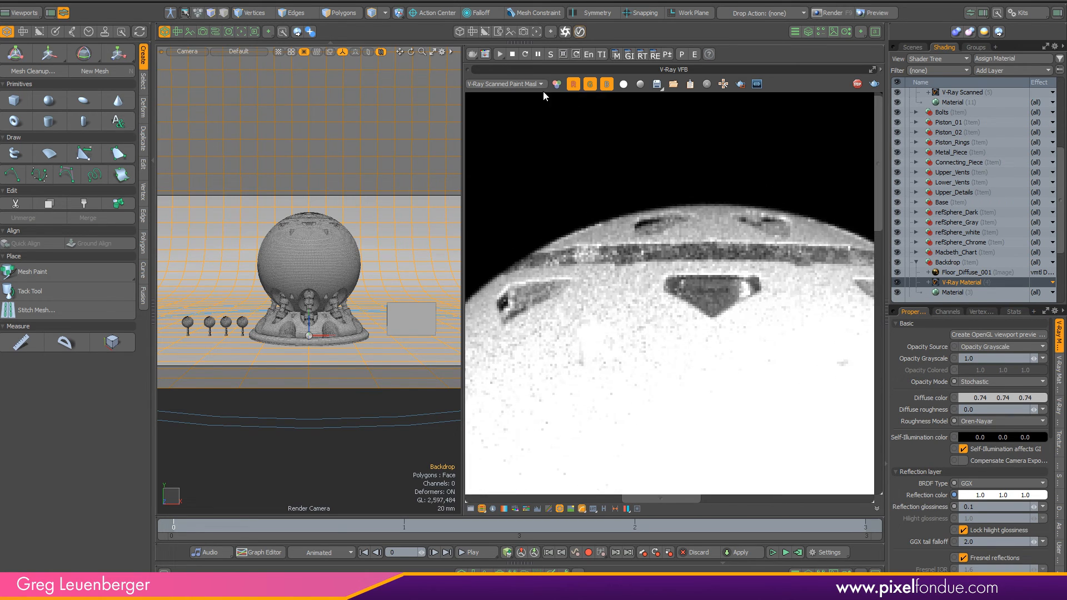
# Check the V-Ray Scanned Zone Mask channel, then restore RGB color and inspect the rendered red flake paint up close
pyautogui.click(522, 84)
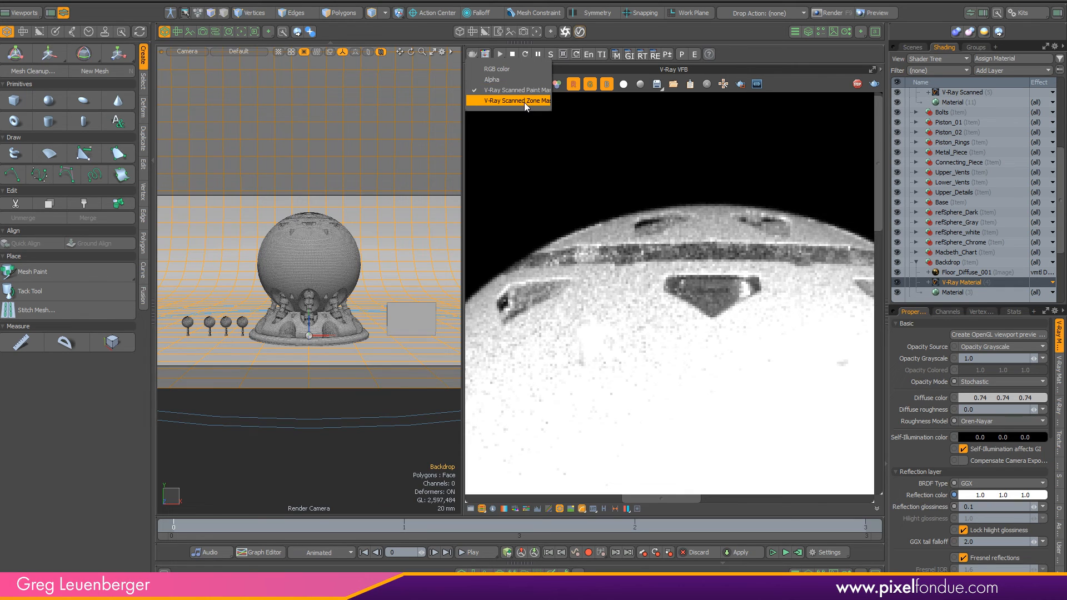
pyautogui.click(525, 102)
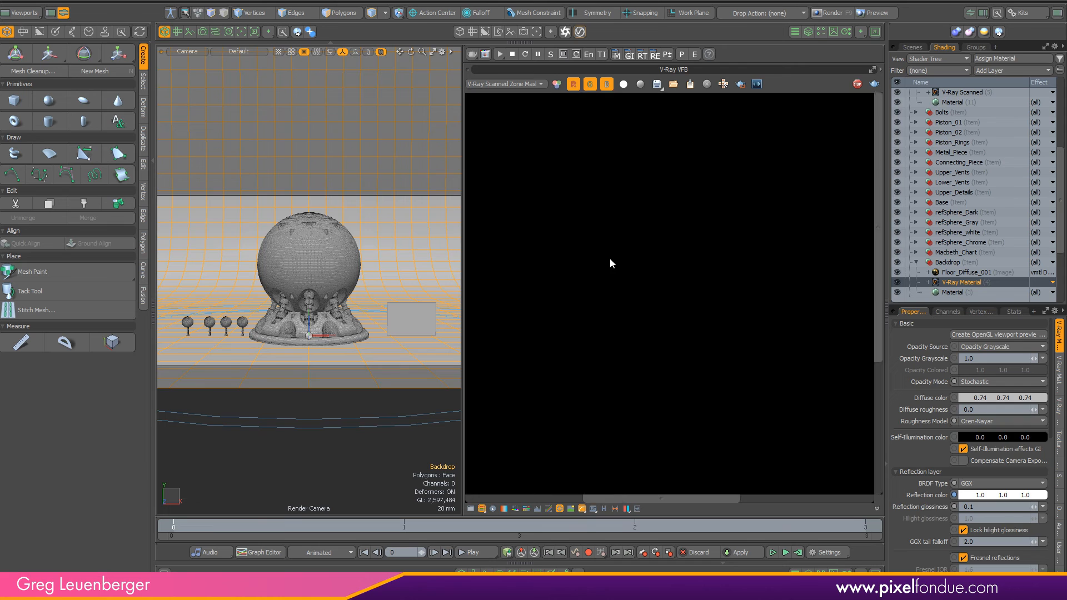
pyautogui.doubleClick(609, 259)
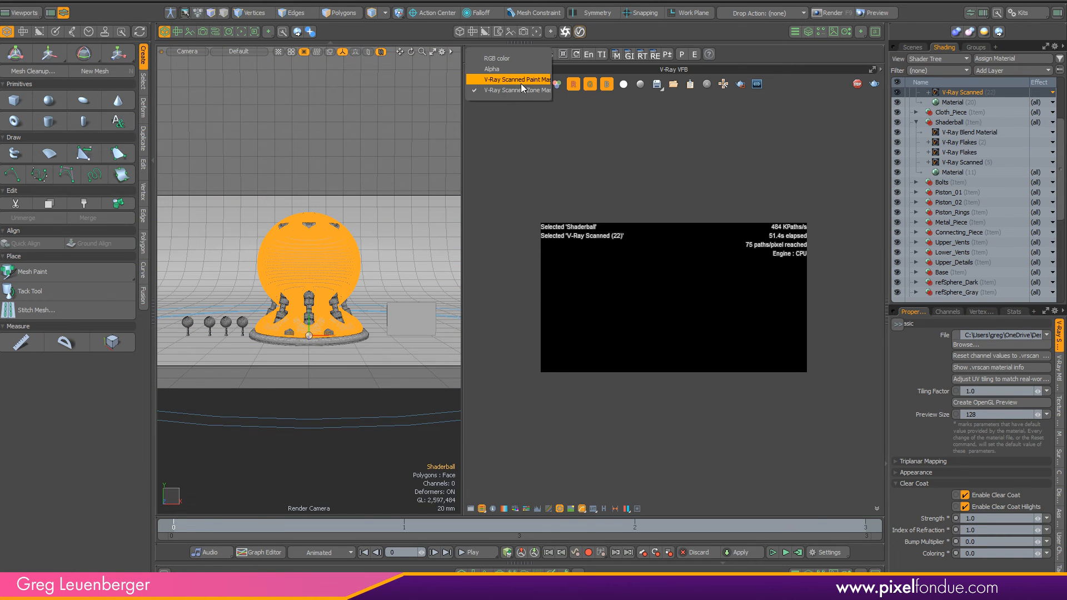
pyautogui.click(521, 84)
pyautogui.click(521, 61)
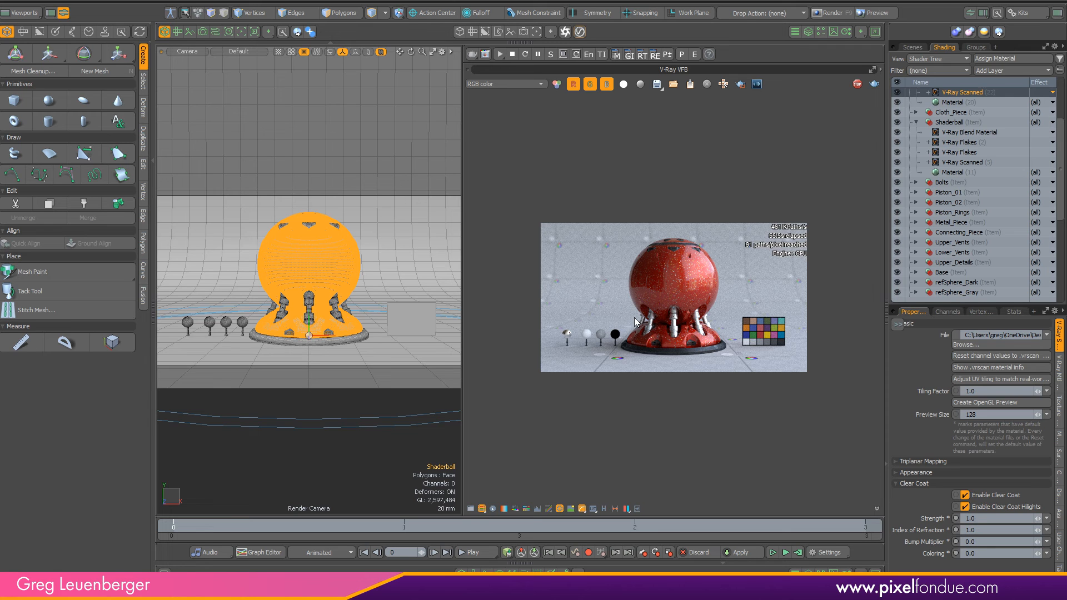
pyautogui.click(589, 170)
pyautogui.scroll(2, 588, 170)
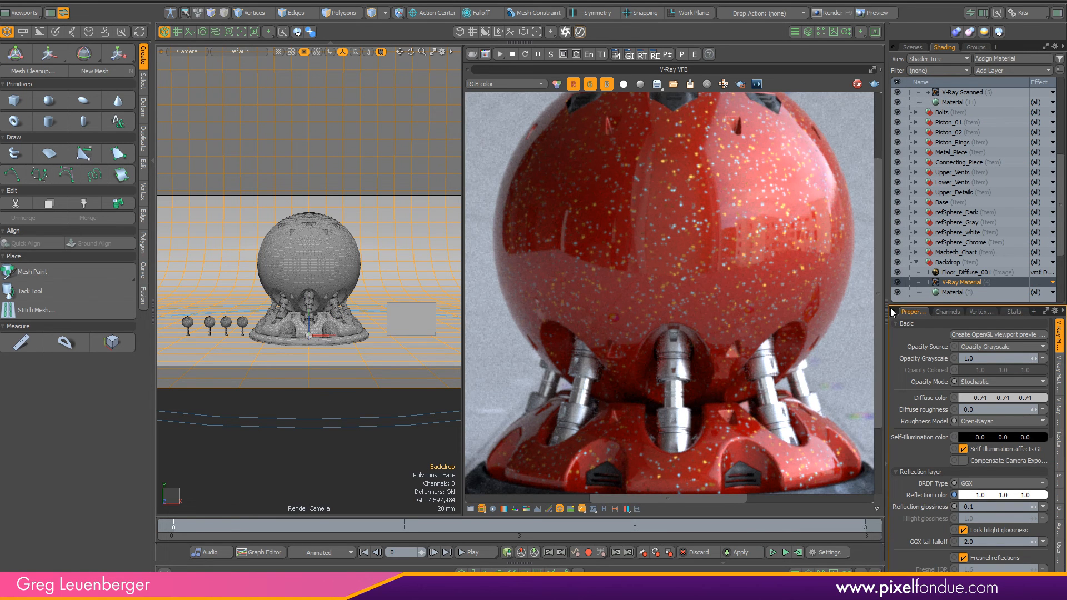
pyautogui.moveTo(879, 305); pyautogui.dragTo(880, 289)
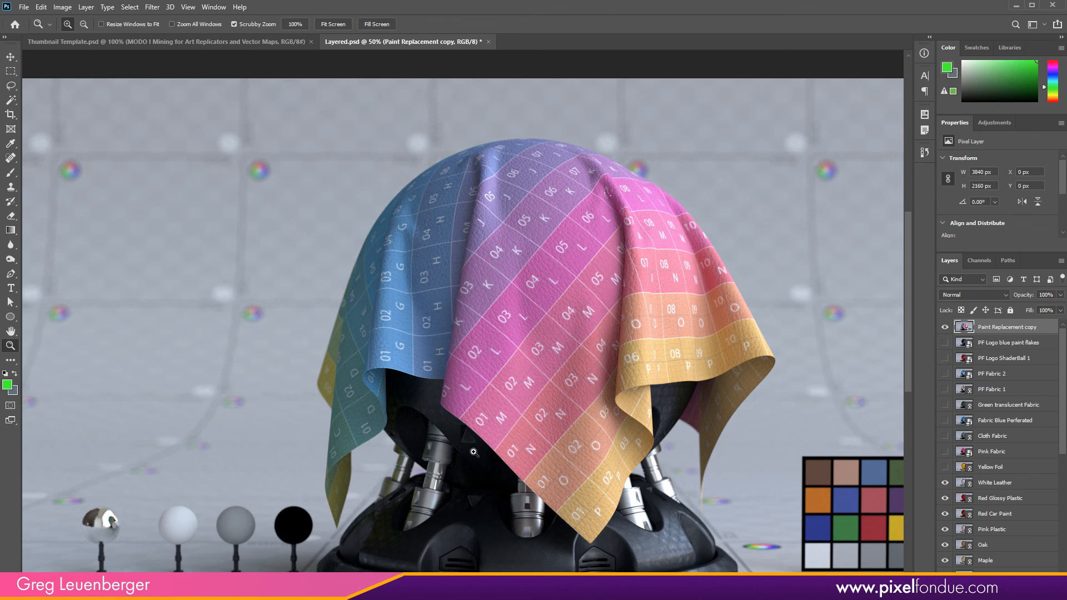
# In Photoshop's Layered.psd, hide the Paint Replacement copy layer, show PF Logo blue paint flakes and view the logo at 100%
pyautogui.click(945, 327)
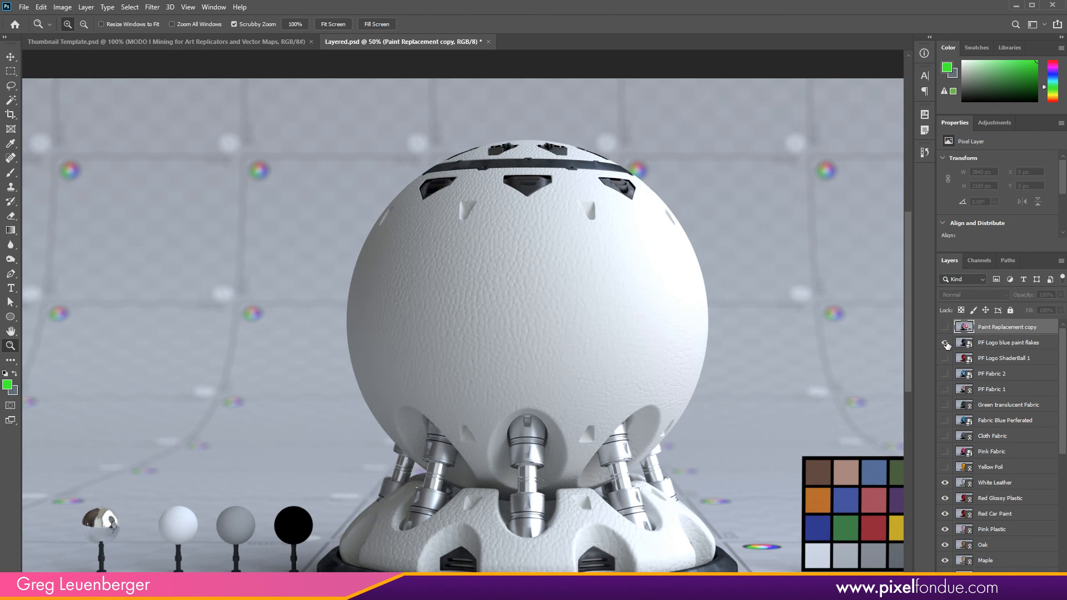
pyautogui.click(945, 342)
pyautogui.doubleClick(10, 345)
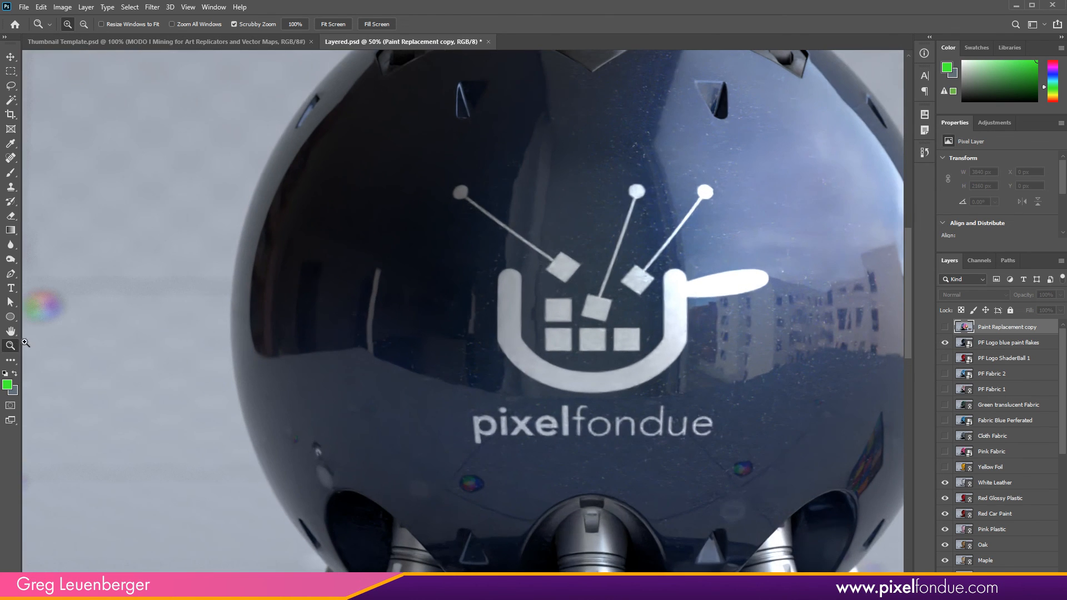
pyautogui.moveTo(678, 367); pyautogui.dragTo(635, 360)
# Hide the run of visible material layers from White Leather downward in the layer stack
pyautogui.click(1063, 468)
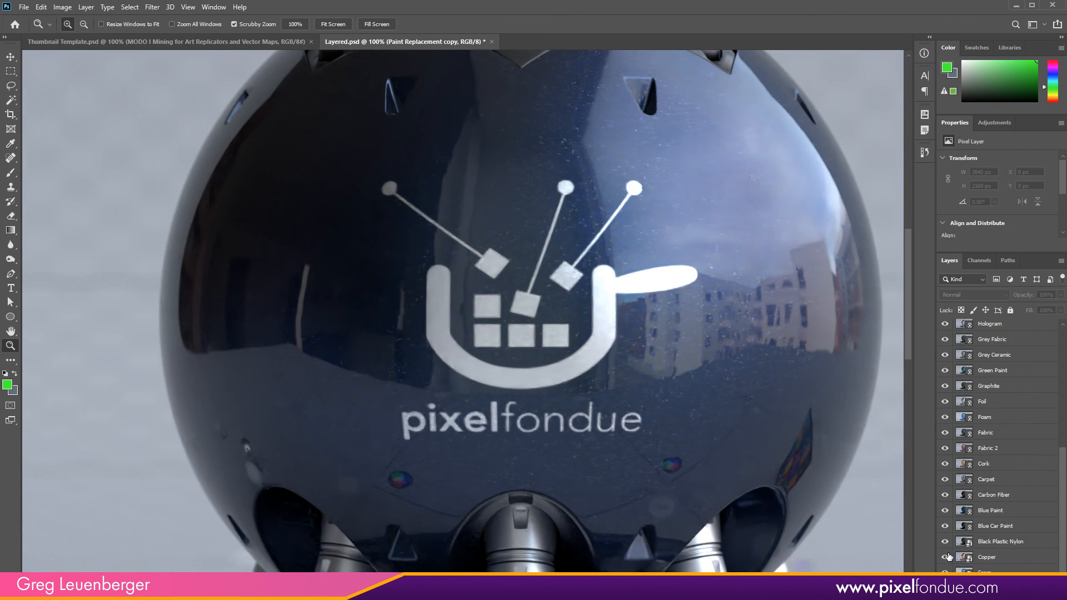
pyautogui.scroll(3, 1063, 489)
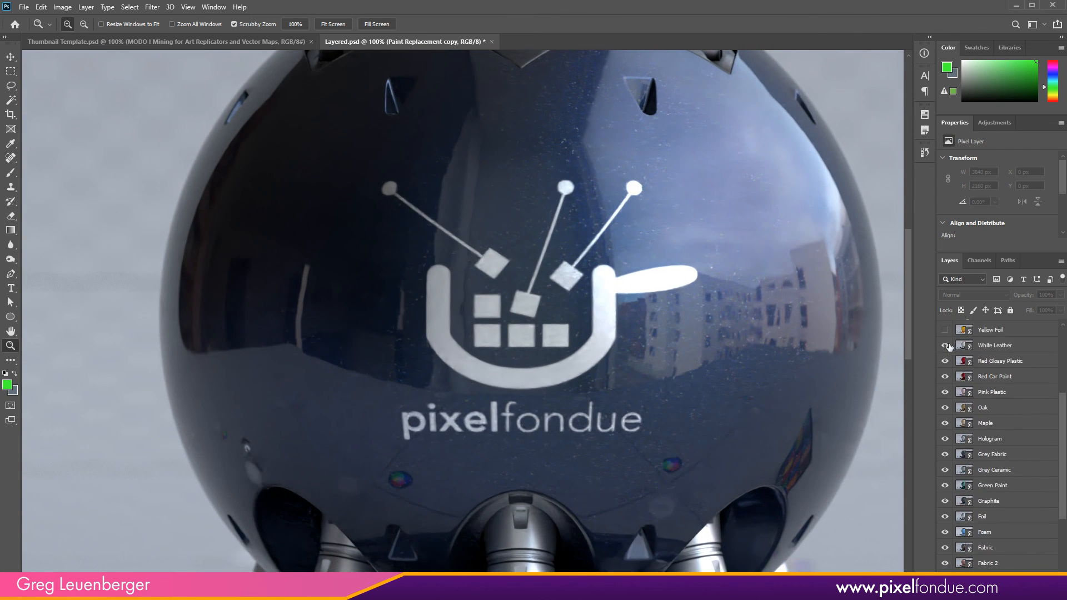
pyautogui.moveTo(949, 346); pyautogui.dragTo(959, 524)
pyautogui.click(946, 532)
pyautogui.scroll(4, 1065, 397)
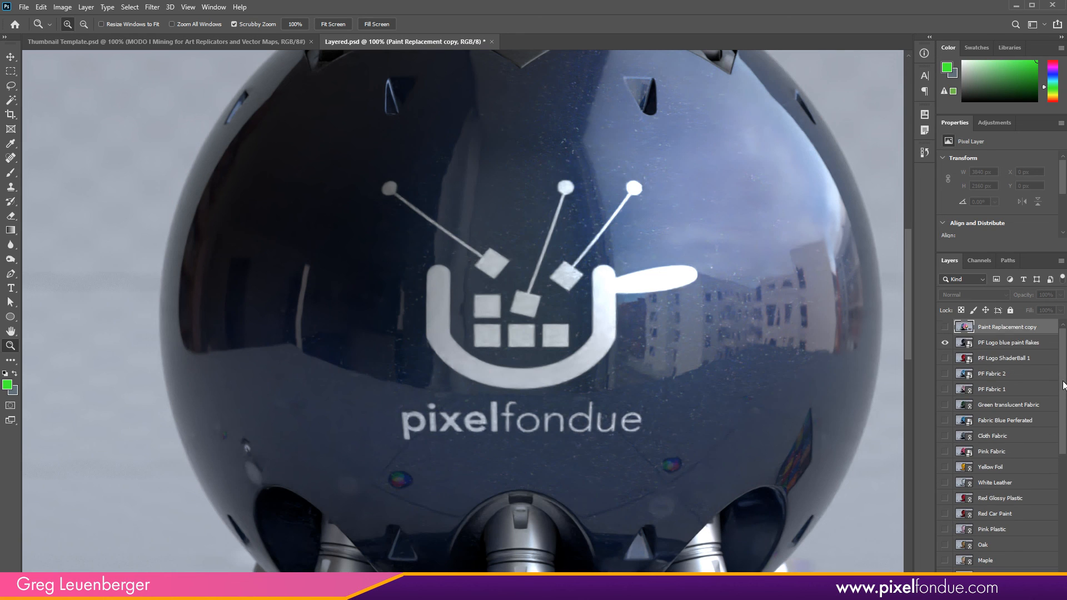
# Hide the PF Logo blue paint flakes layer, select and show Yellow Foil, and inspect the foil down to the base
pyautogui.click(946, 343)
pyautogui.click(1049, 469)
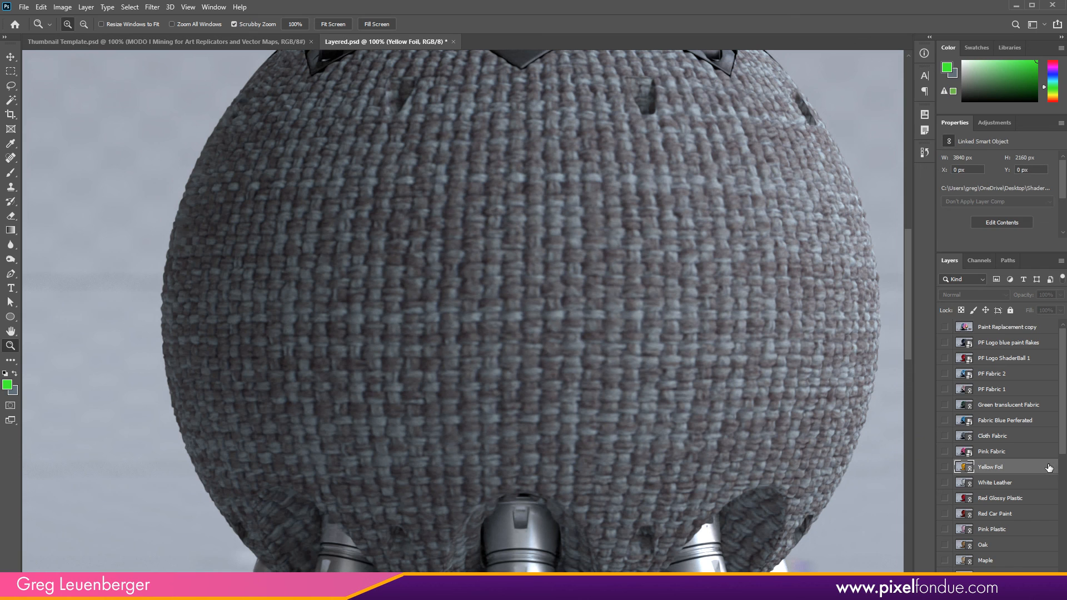
pyautogui.moveTo(1062, 432); pyautogui.dragTo(1065, 485)
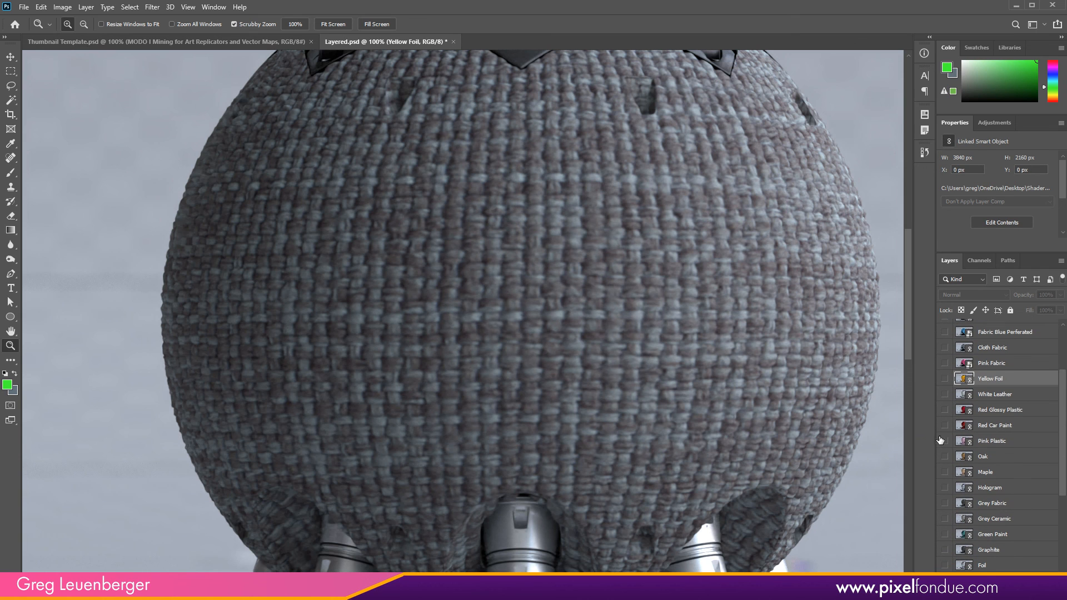
pyautogui.click(945, 378)
pyautogui.moveTo(559, 299); pyautogui.dragTo(543, 221)
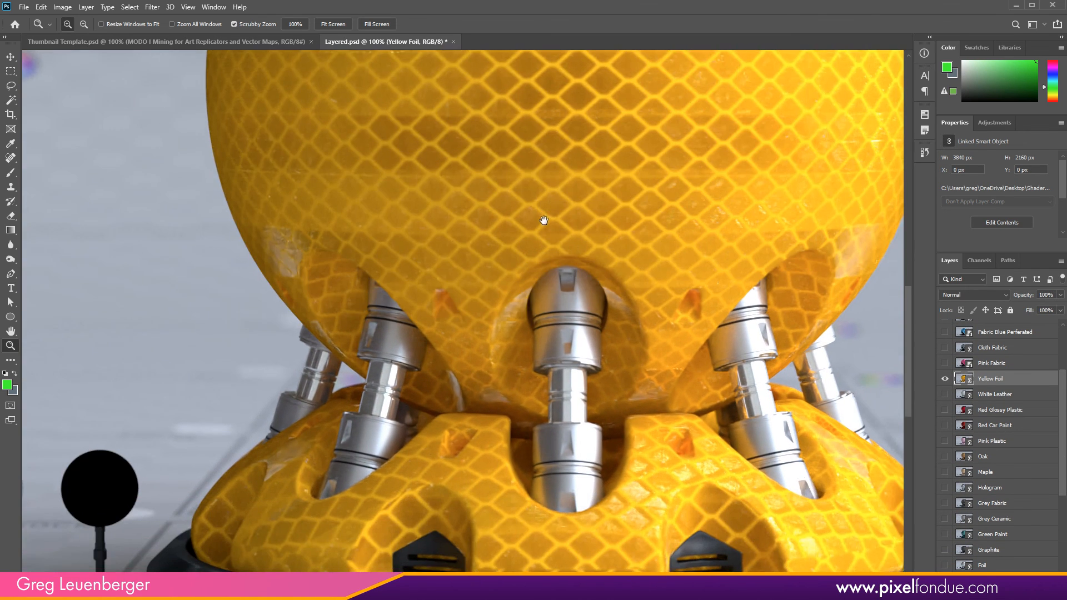
pyautogui.moveTo(508, 500); pyautogui.dragTo(523, 421)
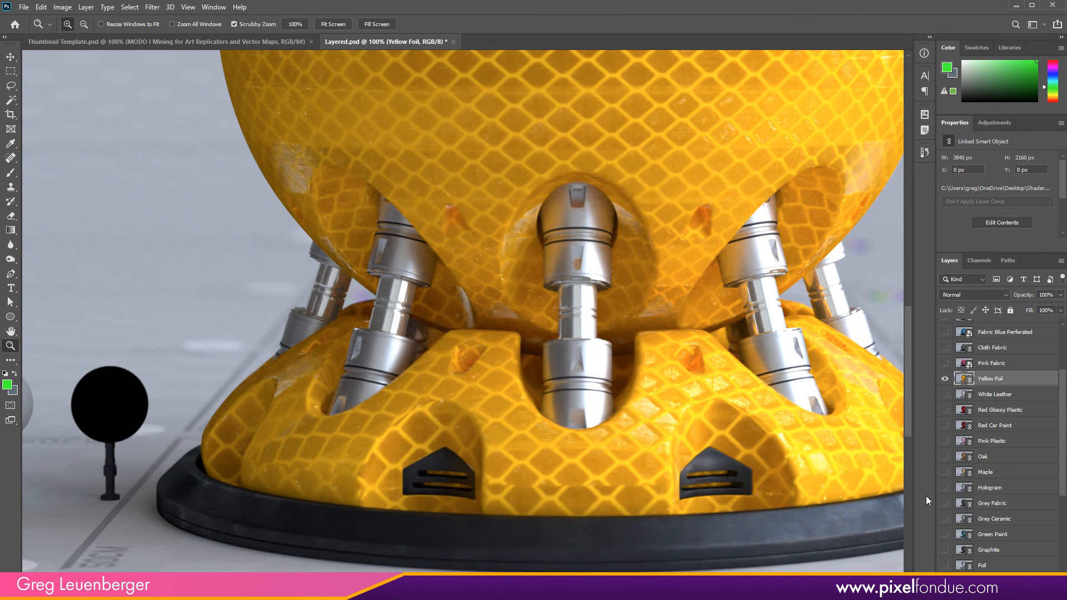
# Compare the White Leather, Red Glossy Plastic and Red Car Paint renders by showing one layer at a time
pyautogui.keyDown('alt'); pyautogui.click(945, 394); pyautogui.keyUp('alt')
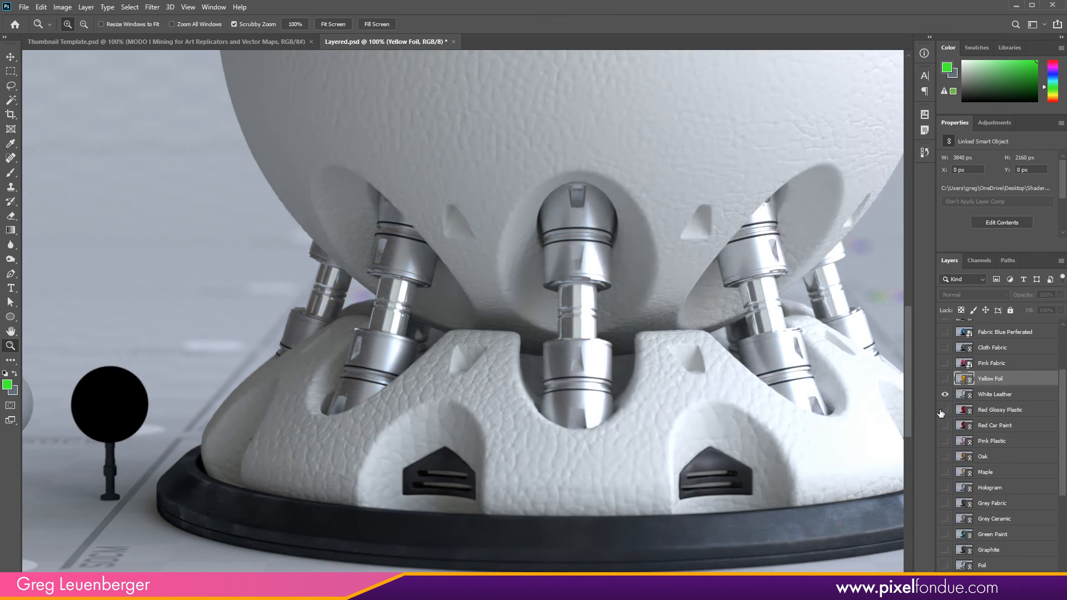
pyautogui.keyDown('alt'); pyautogui.click(946, 409); pyautogui.keyUp('alt')
pyautogui.keyDown('alt'); pyautogui.click(945, 425); pyautogui.keyUp('alt')
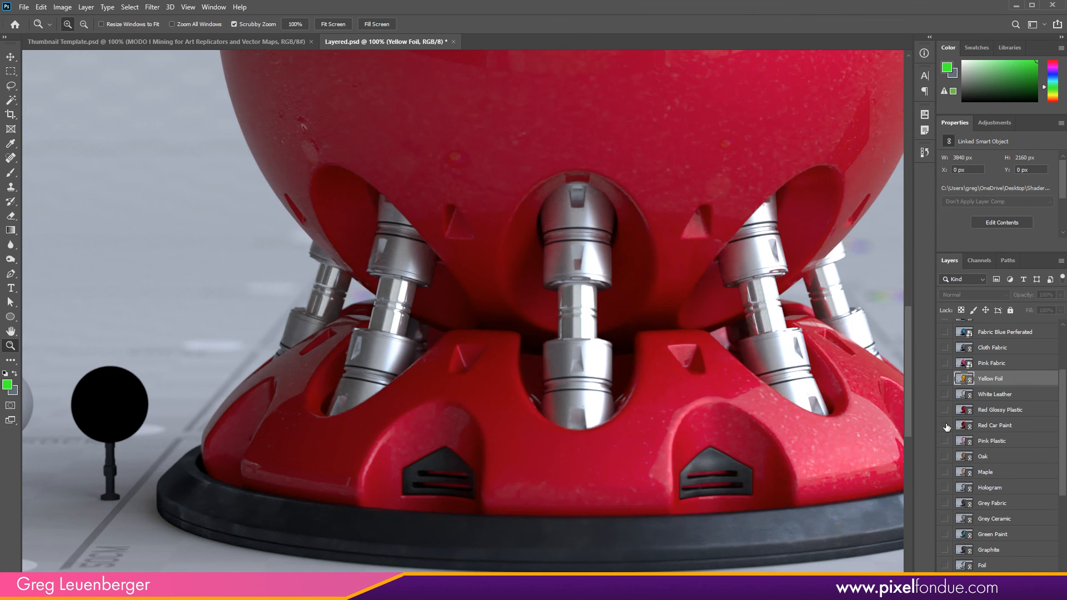
pyautogui.keyDown('alt'); pyautogui.click(945, 410); pyautogui.keyUp('alt')
# Show the Pink Plastic layer alone, switch to the Oak layer alone, and view the whole oak shaderball at 50%
pyautogui.keyDown('alt'); pyautogui.click(945, 441); pyautogui.keyUp('alt')
pyautogui.keyDown('alt'); pyautogui.click(945, 456); pyautogui.keyUp('alt')
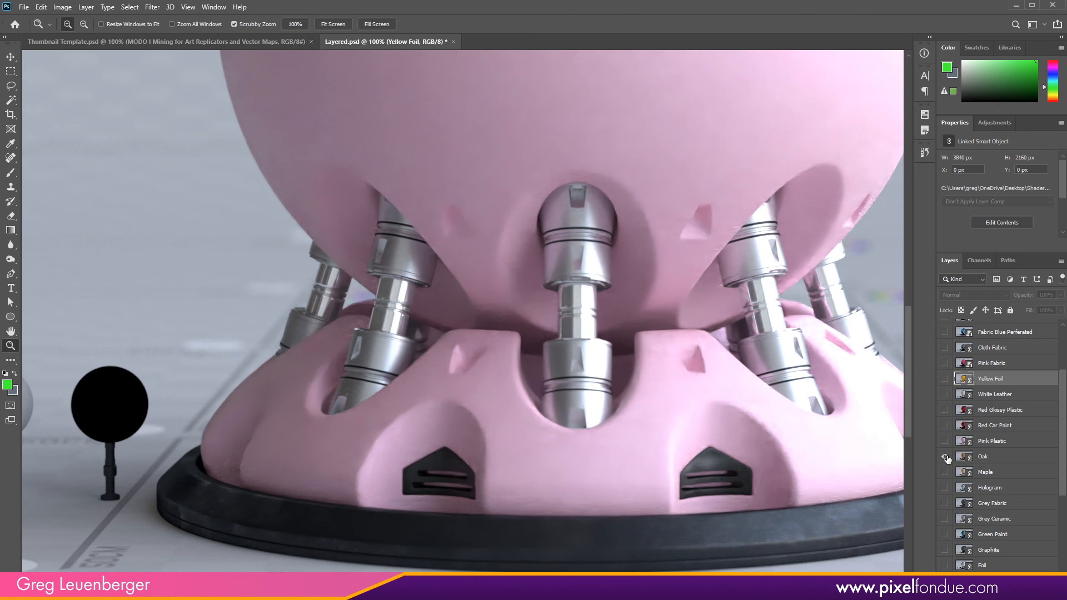
pyautogui.moveTo(727, 380); pyautogui.dragTo(665, 525)
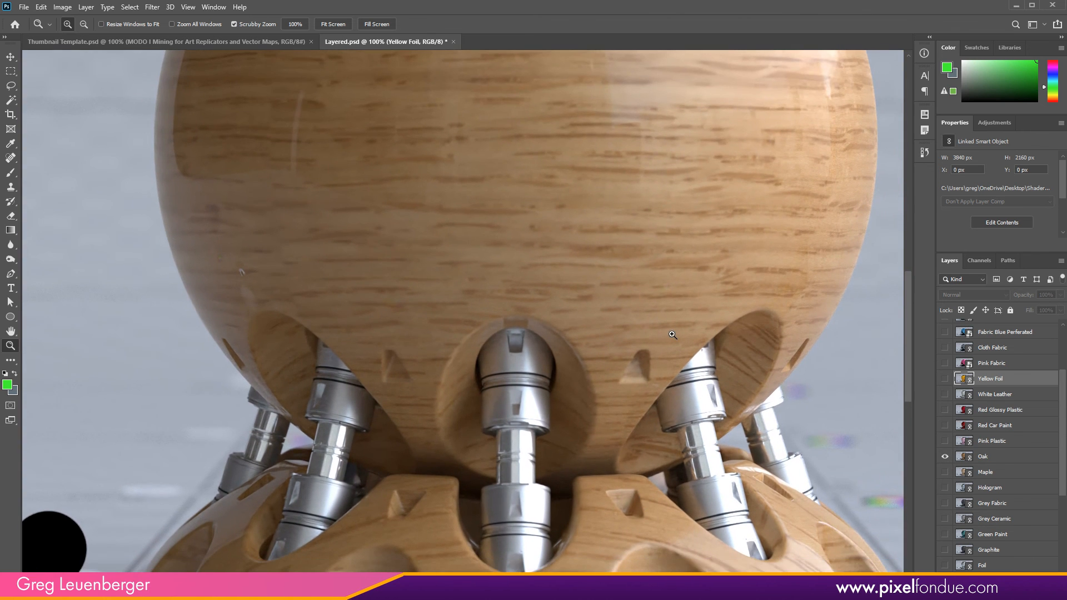
pyautogui.hotkey('ctrl', '-')
pyautogui.hotkey('ctrl', '-')
pyautogui.moveTo(524, 424); pyautogui.dragTo(523, 465)
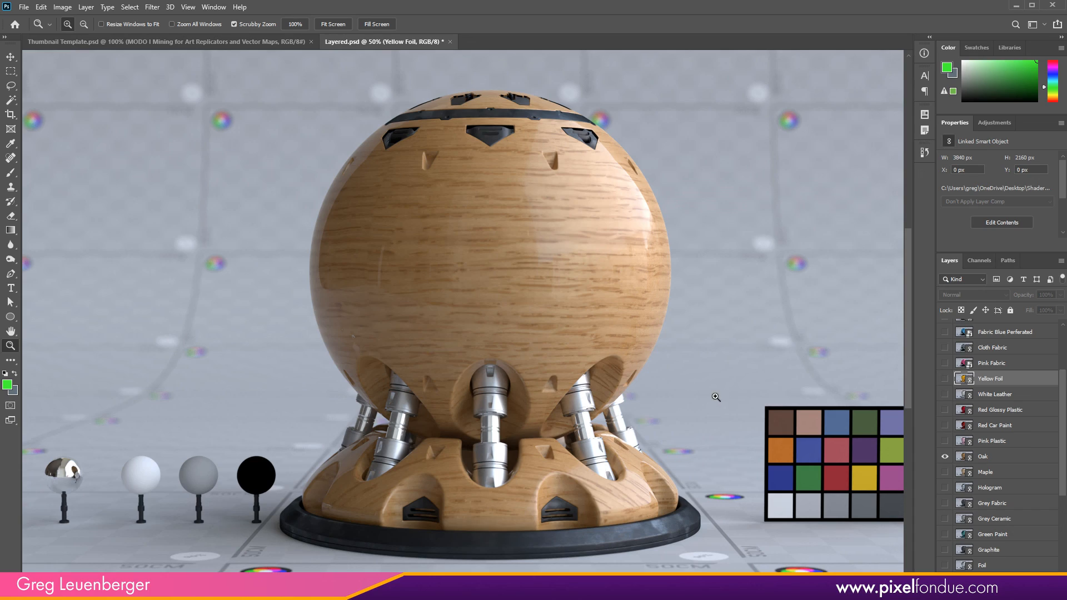